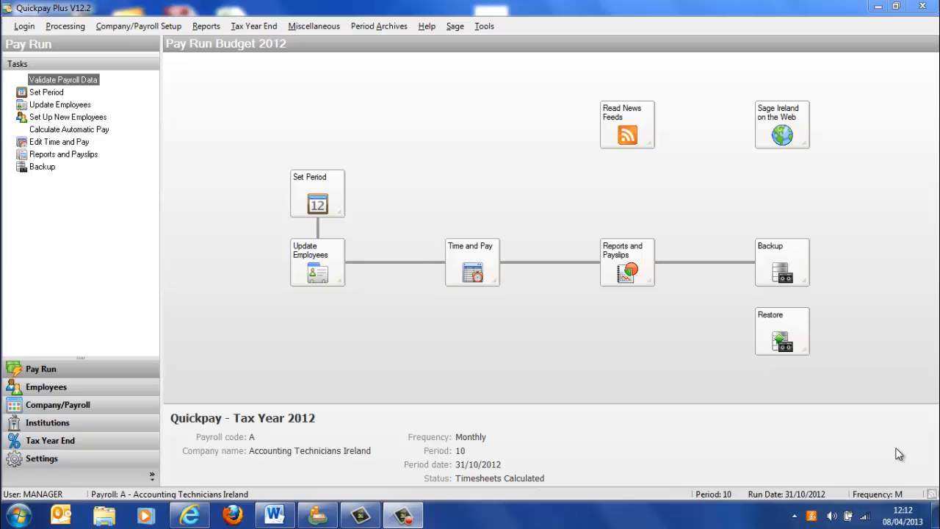
- Switch to the IAS Mock Exam document in Word, highlight Section A question 1 to read it, and return to Quickpay
{"action": "left_click", "coordinate": [281, 514]}
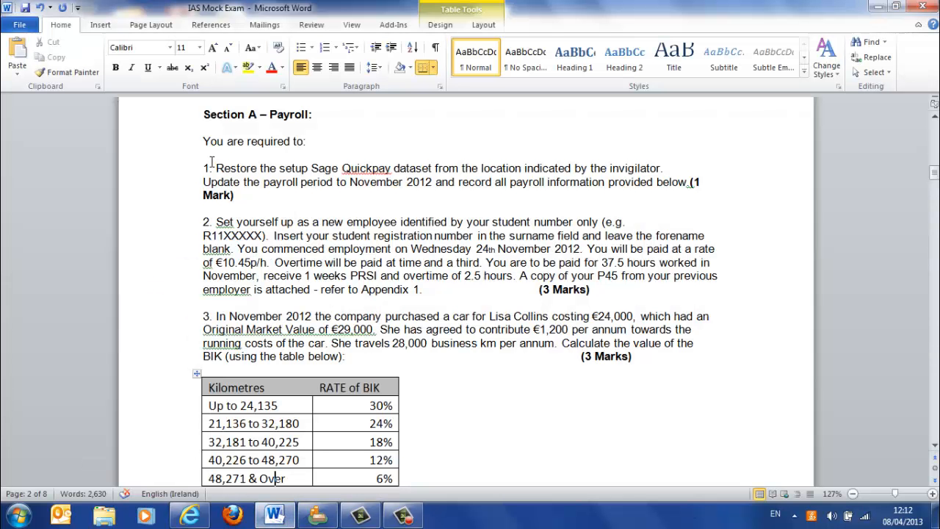
{"action": "left_click_drag", "start_coordinate": [204, 155], "coordinate": [256, 194]}
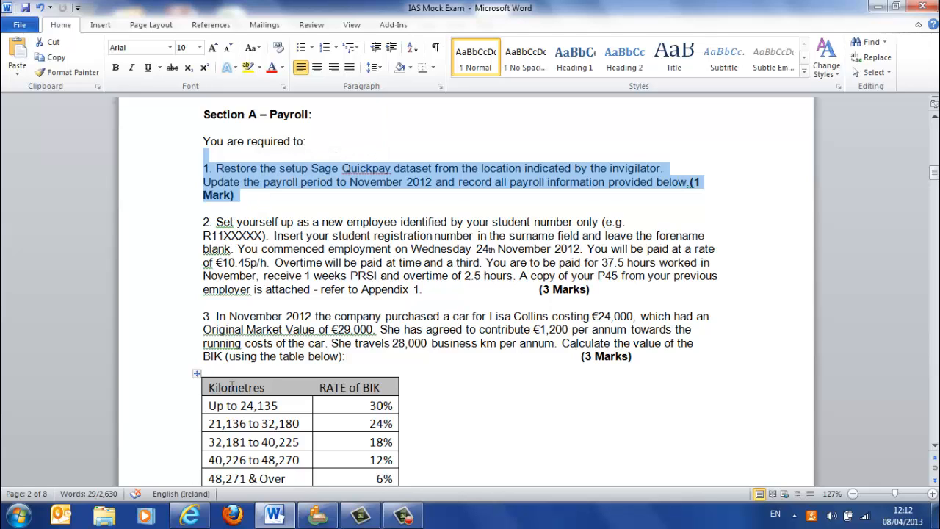
{"action": "left_click", "coordinate": [328, 517]}
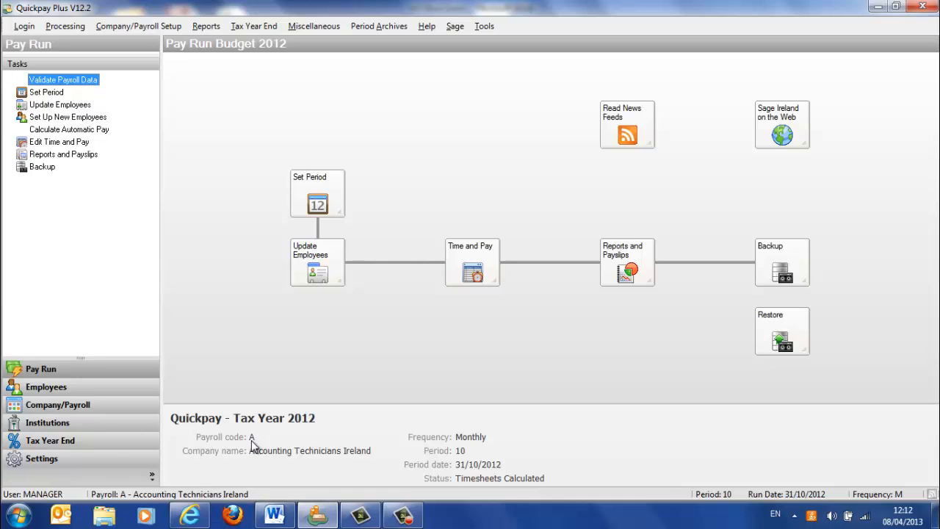
- Choose PAYBACK.CTL from the ROI Students Sage Quickpay Payroll Setup Dataset folder on the IAS Exam CD as the restore source
{"action": "left_click", "coordinate": [786, 330]}
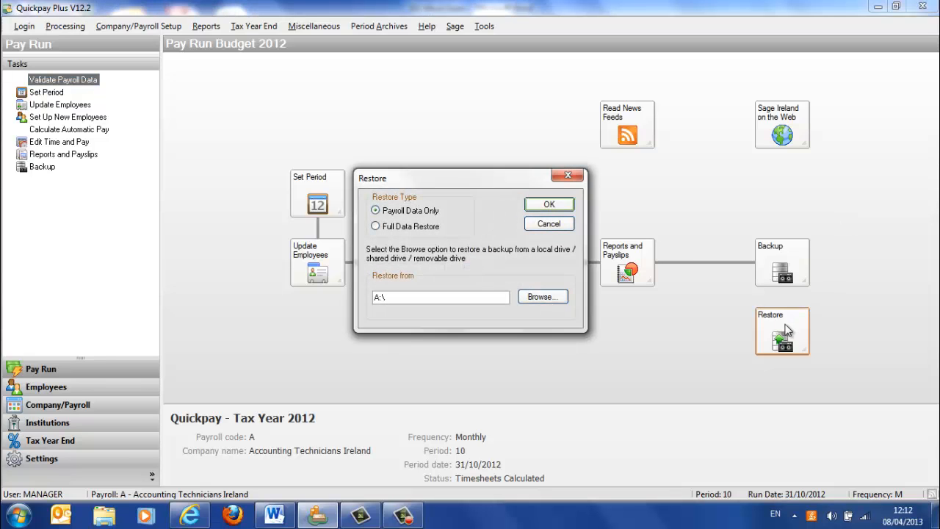
{"action": "left_click", "coordinate": [540, 297]}
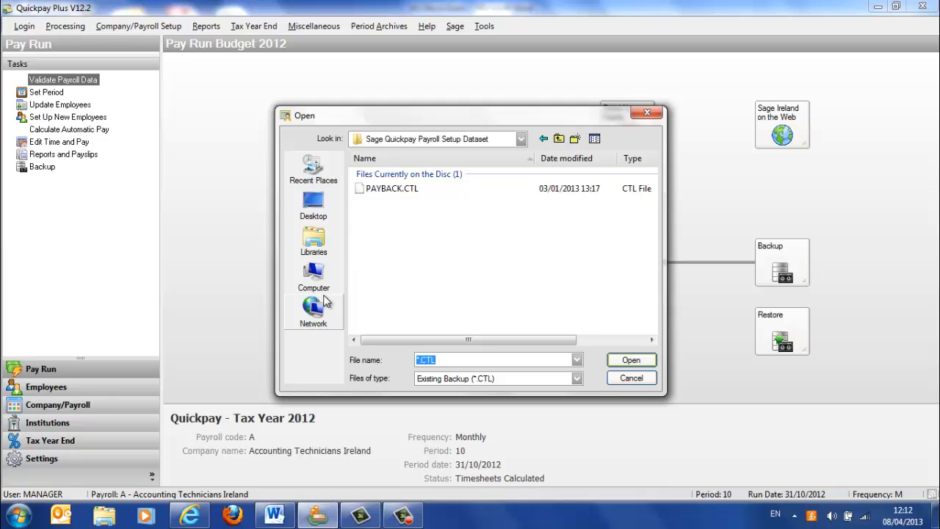
{"action": "left_click", "coordinate": [321, 275]}
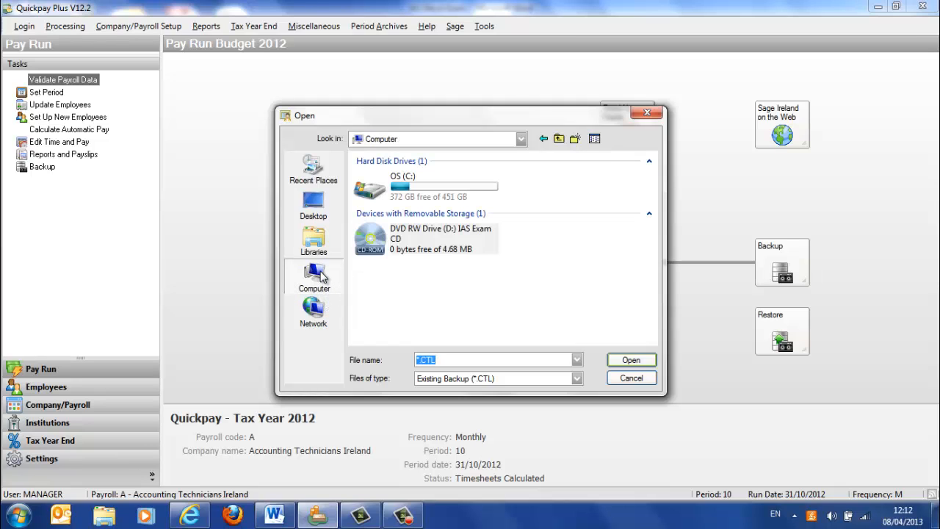
{"action": "double_click", "coordinate": [406, 240]}
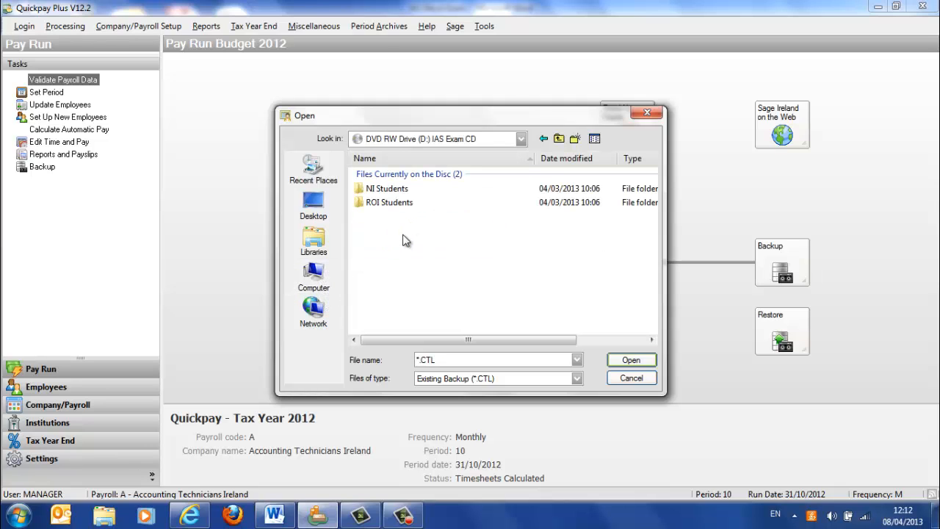
{"action": "double_click", "coordinate": [379, 203]}
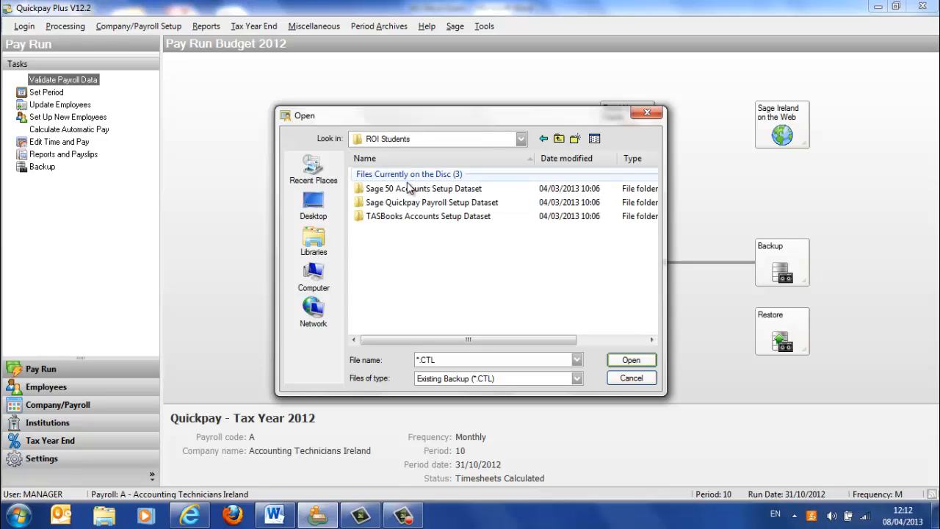
{"action": "double_click", "coordinate": [404, 203]}
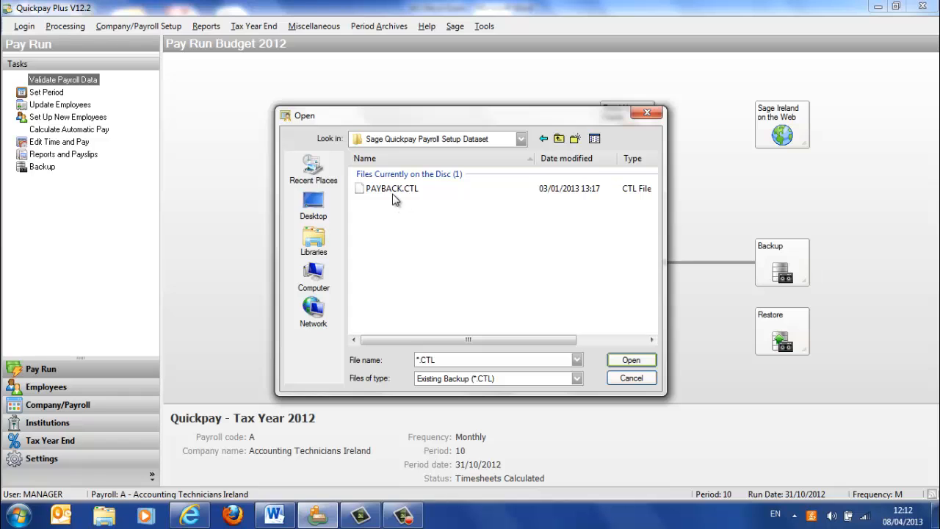
{"action": "double_click", "coordinate": [392, 189]}
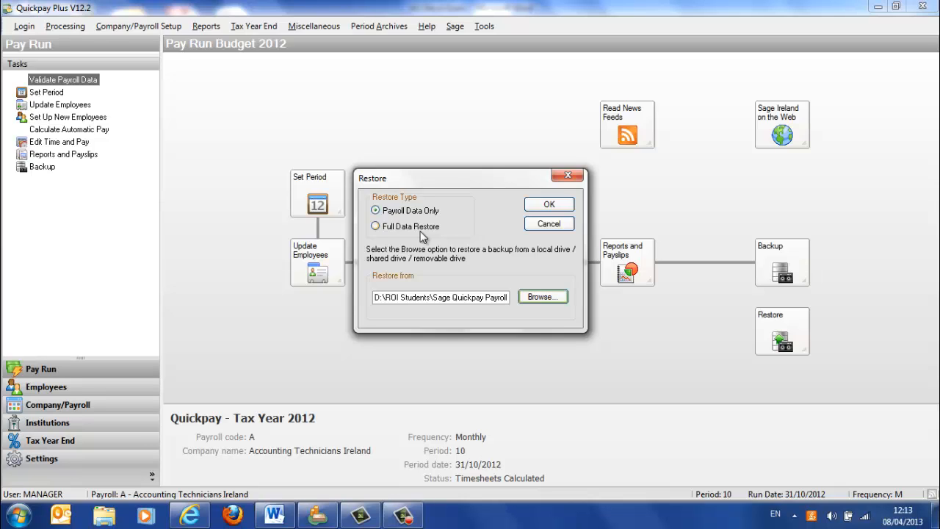
- Restore PayrollA as payroll data only, relicense it under Accounting Technicians Ireland, and dismiss the Windows color scheme message
{"action": "left_click", "coordinate": [548, 205]}
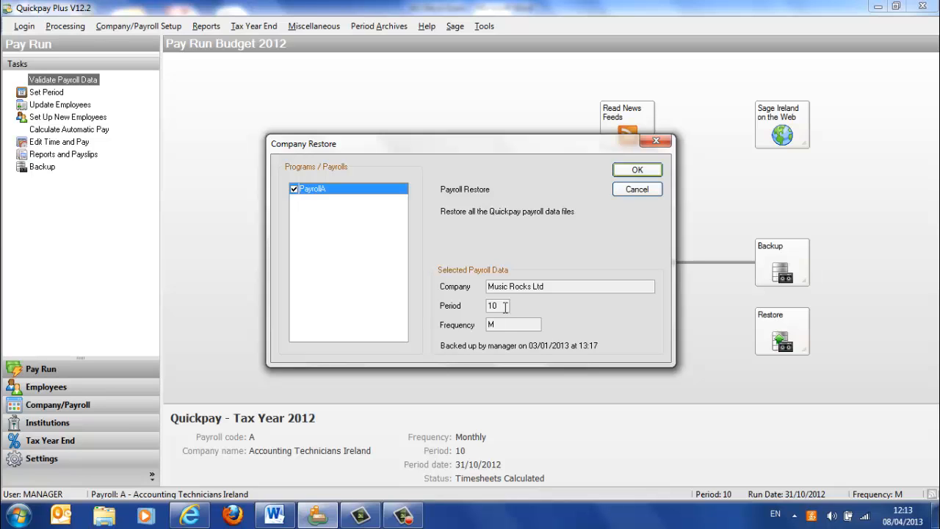
{"action": "left_click", "coordinate": [638, 170]}
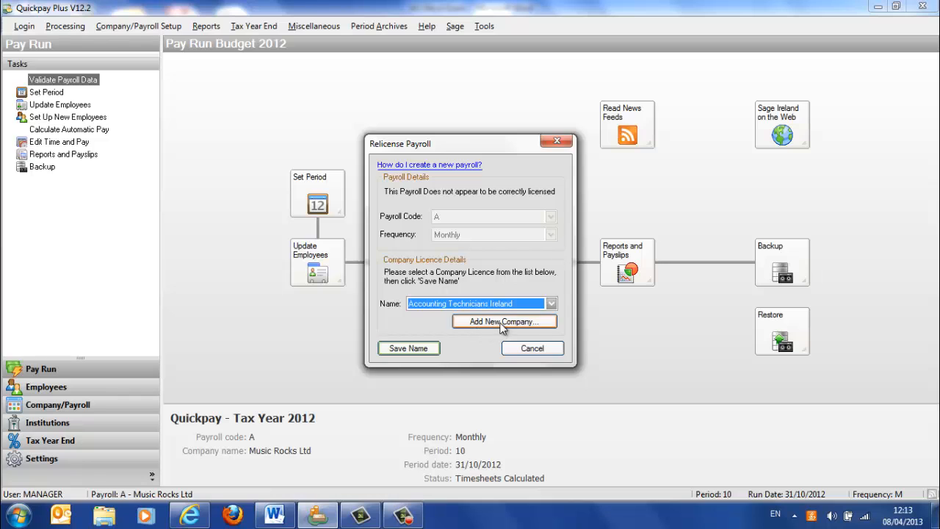
{"action": "left_click", "coordinate": [408, 348]}
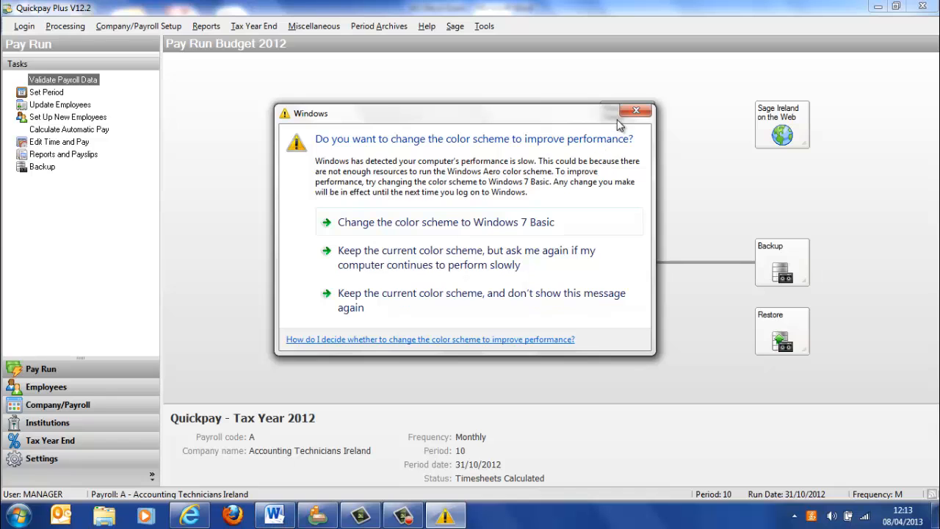
{"action": "left_click", "coordinate": [635, 111]}
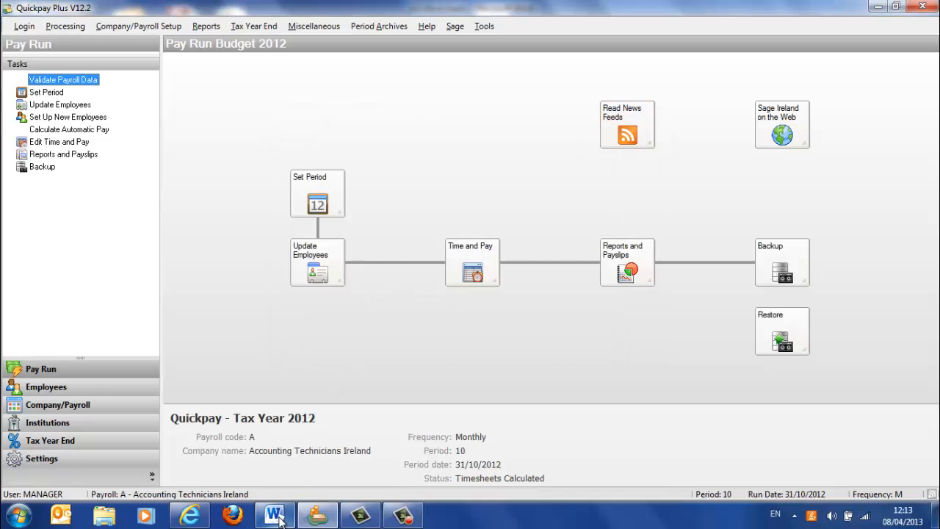
- Recheck the payroll period required by question 1 in the Word exam document and return to Quickpay
{"action": "left_click", "coordinate": [276, 516]}
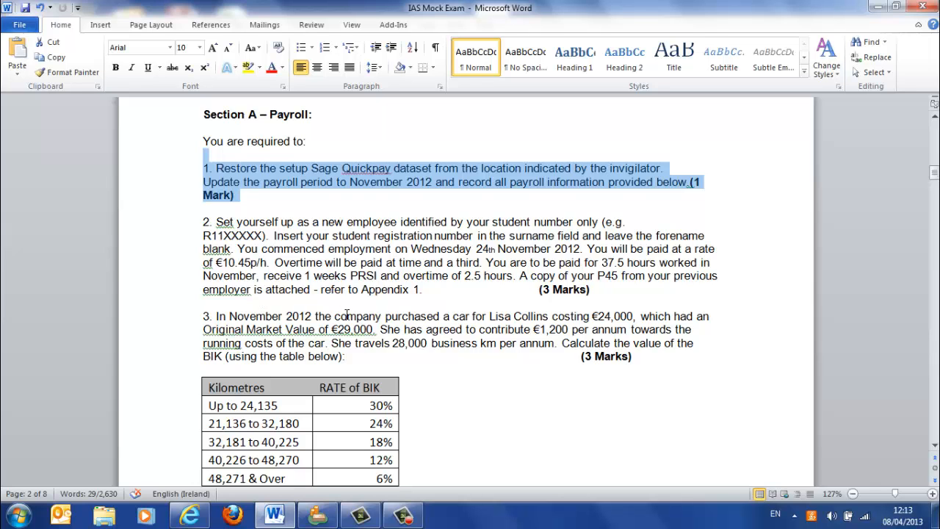
{"action": "left_click", "coordinate": [203, 515]}
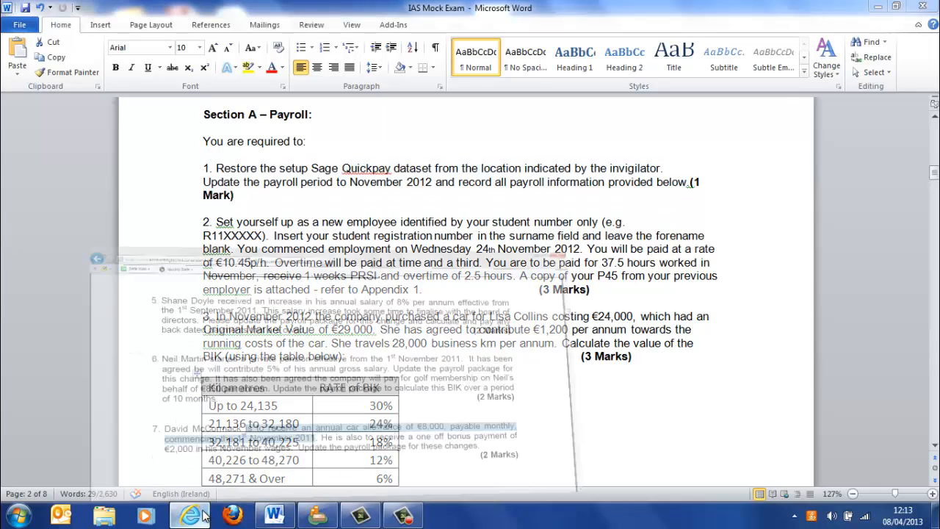
{"action": "left_click", "coordinate": [284, 519]}
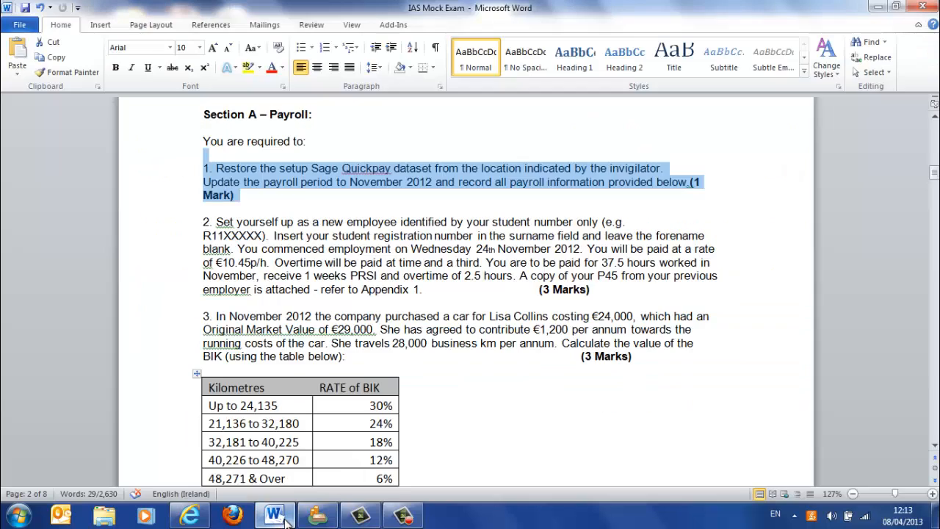
{"action": "left_click", "coordinate": [330, 522]}
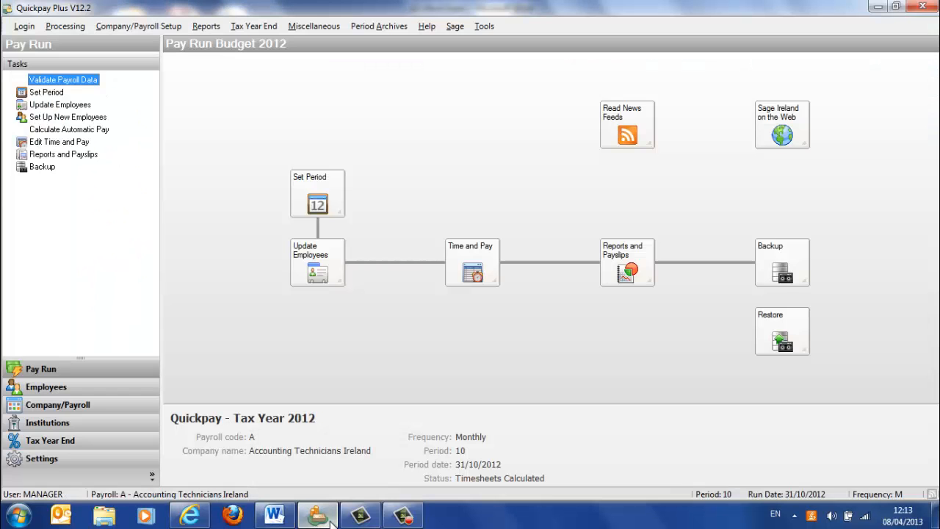
- Set the payroll to monthly period 11 with payroll date 30/11/2012, skipping the audit details printout, and save it
{"action": "left_click", "coordinate": [329, 207]}
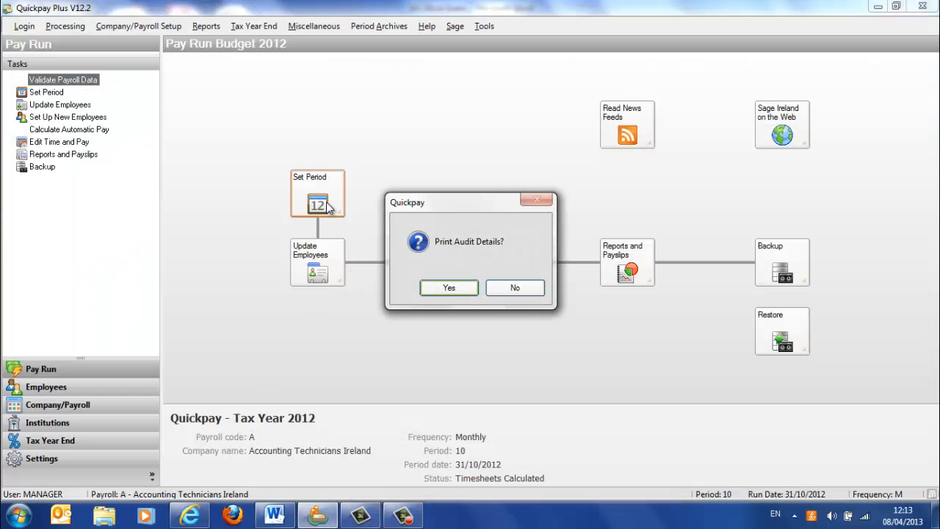
{"action": "left_click", "coordinate": [513, 290]}
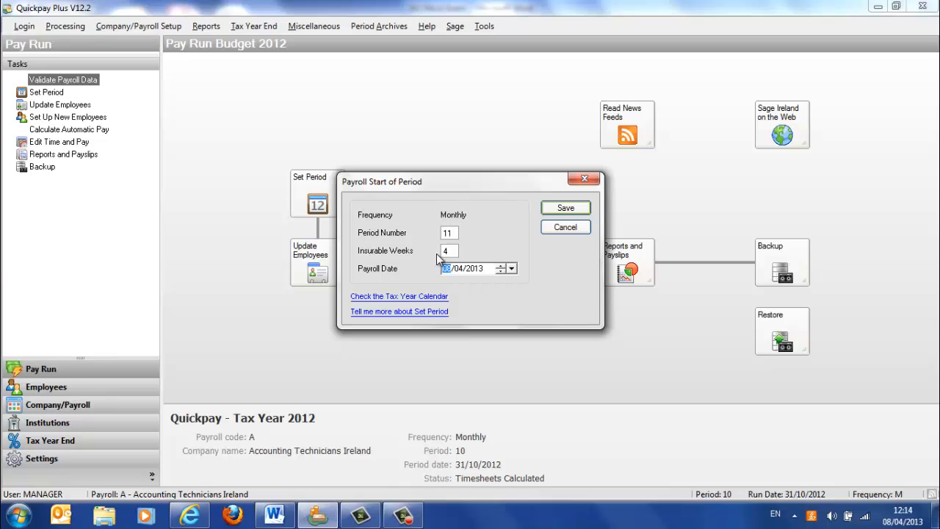
{"action": "left_click", "coordinate": [486, 270]}
{"action": "left_click", "coordinate": [512, 269]}
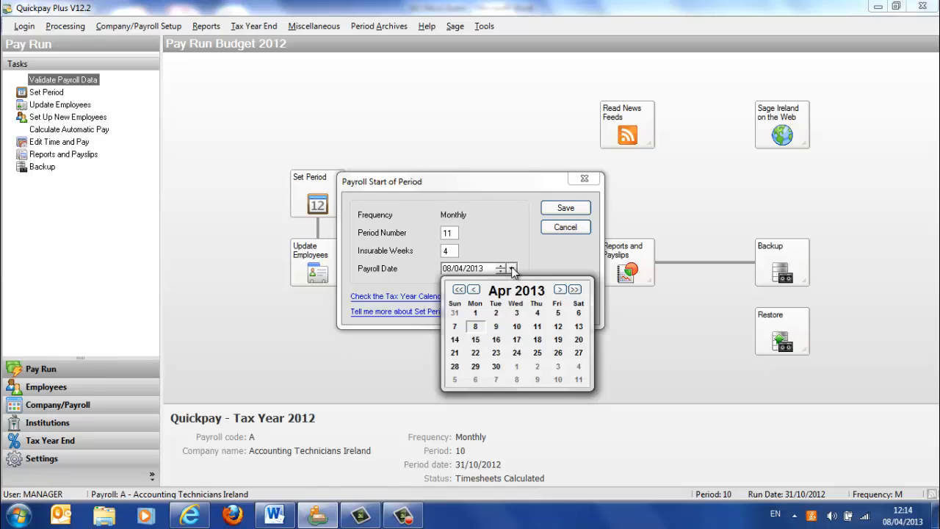
{"action": "left_click", "coordinate": [474, 290]}
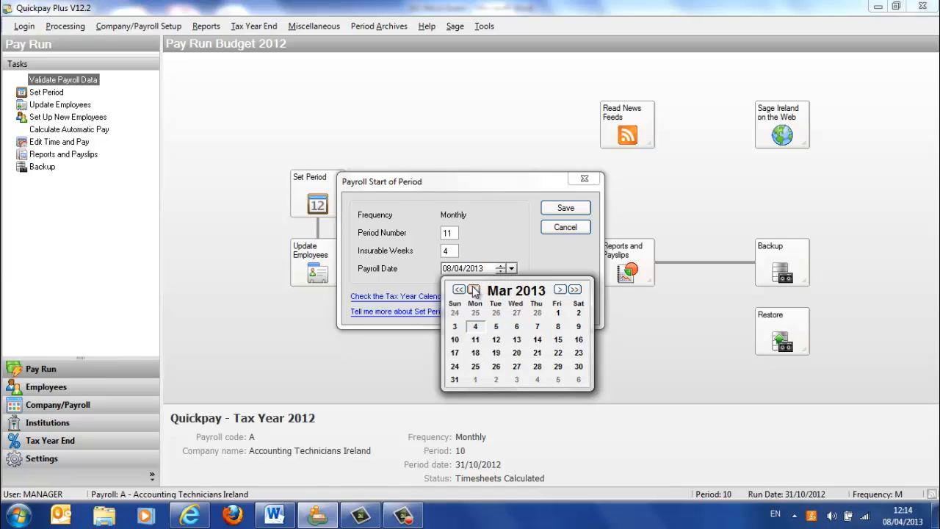
{"action": "left_click", "coordinate": [459, 289]}
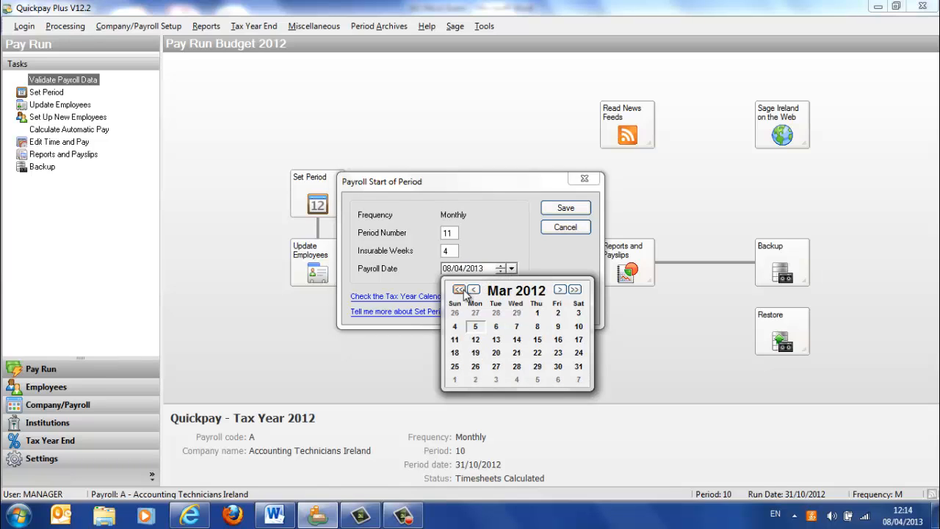
{"action": "left_click", "coordinate": [560, 289]}
{"action": "left_click", "coordinate": [560, 289]}
{"action": "left_click", "coordinate": [560, 290]}
{"action": "left_click", "coordinate": [560, 289]}
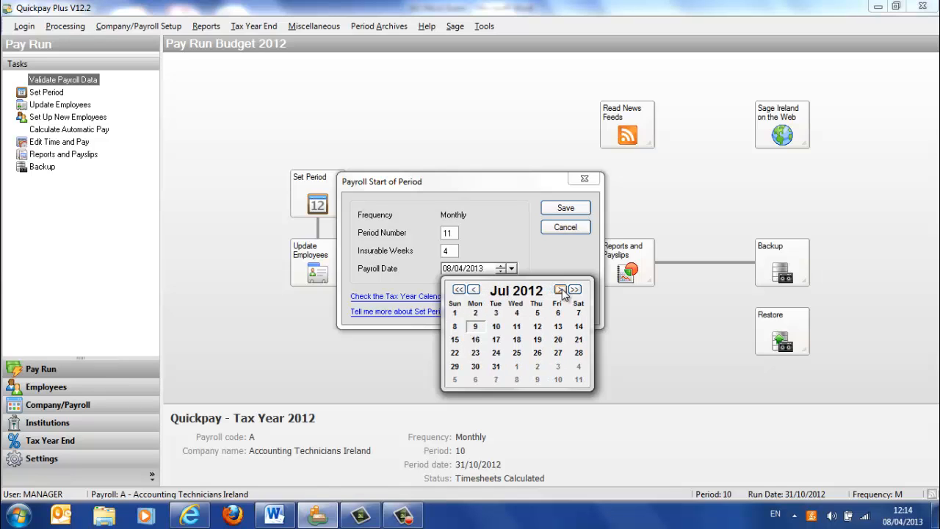
{"action": "left_click", "coordinate": [559, 289]}
{"action": "left_click", "coordinate": [560, 289]}
{"action": "left_click", "coordinate": [560, 290]}
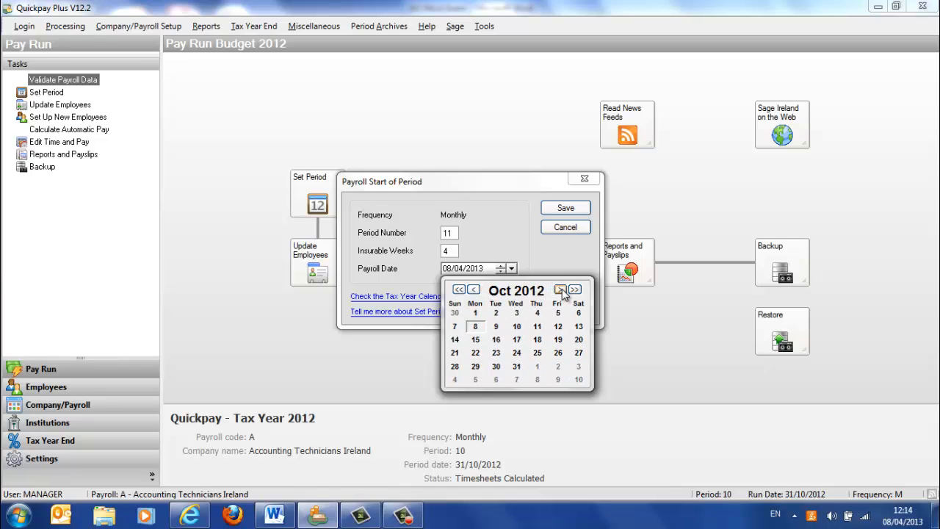
{"action": "left_click", "coordinate": [560, 289]}
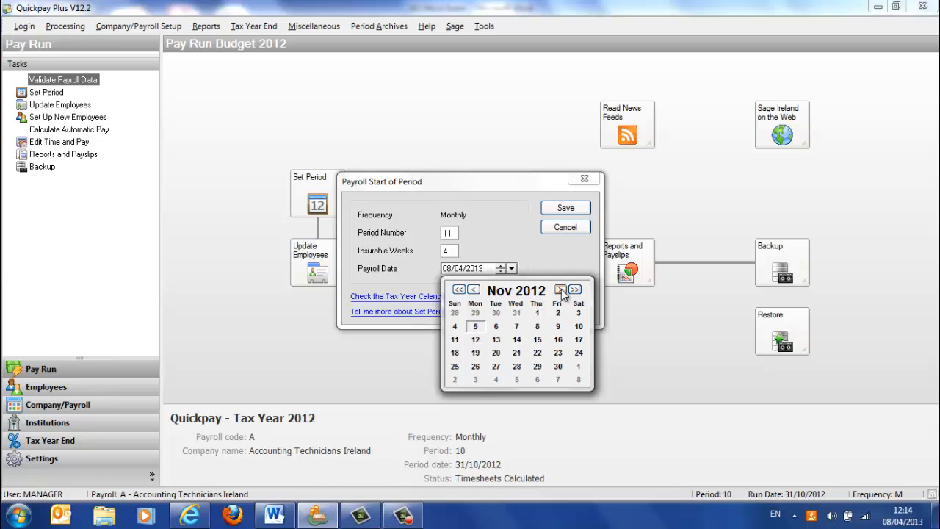
{"action": "left_click", "coordinate": [558, 366]}
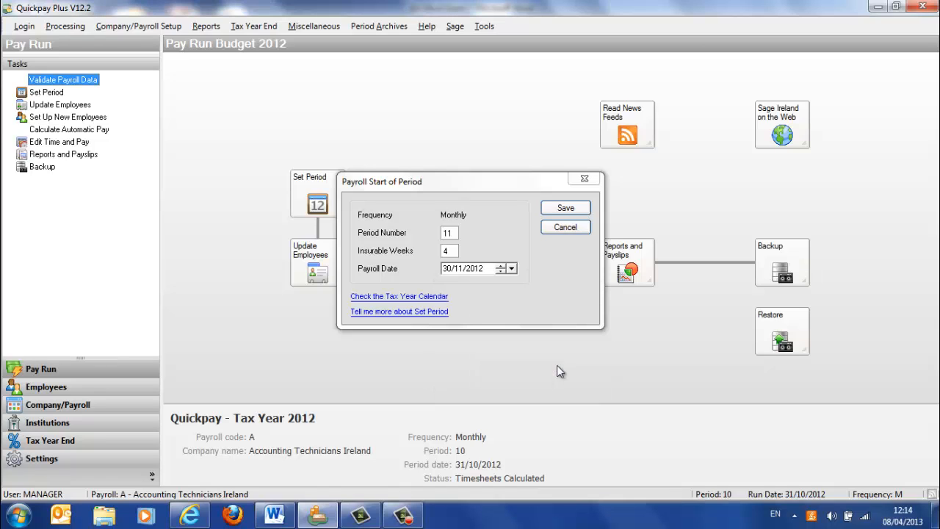
{"action": "left_click", "coordinate": [551, 210]}
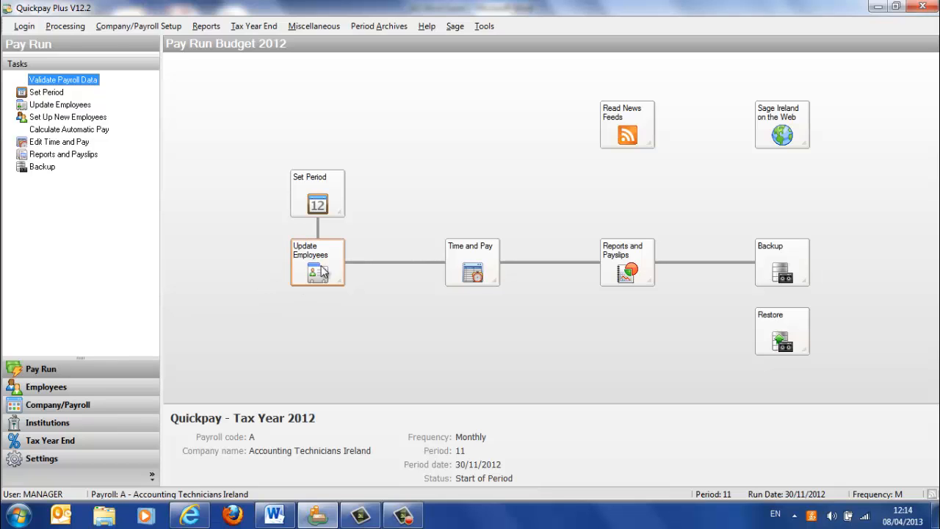
- Switch to the Word exam document and highlight question 2 to read the new employee's setup details
{"action": "left_click", "coordinate": [279, 520]}
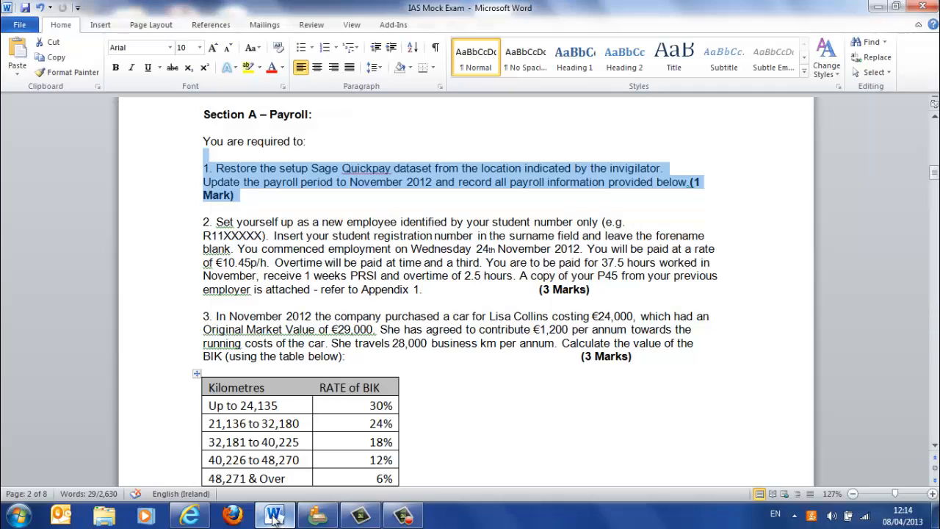
{"action": "left_click", "coordinate": [405, 236]}
{"action": "left_click_drag", "start_coordinate": [422, 290], "coordinate": [224, 226]}
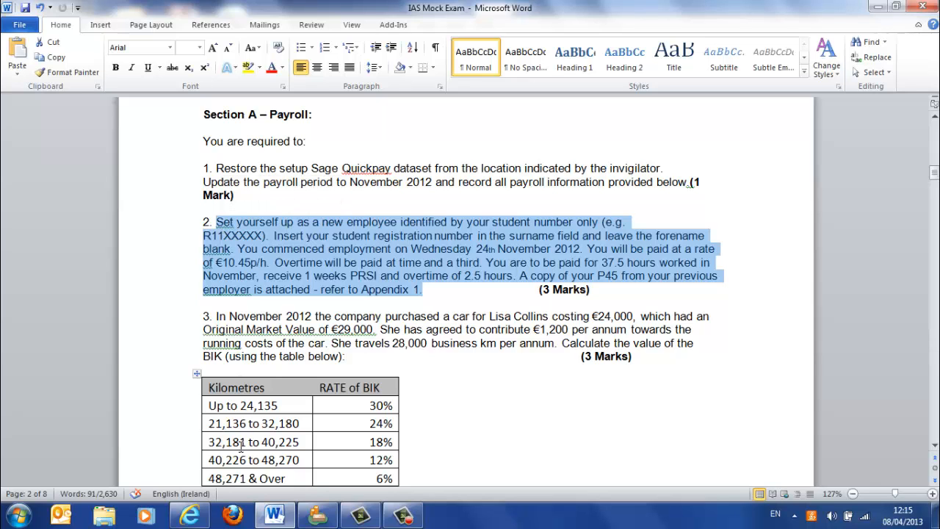
- Switch to the exam PDF in Internet Explorer and find the previous employer's P45 for the new employee
{"action": "left_click", "coordinate": [192, 516]}
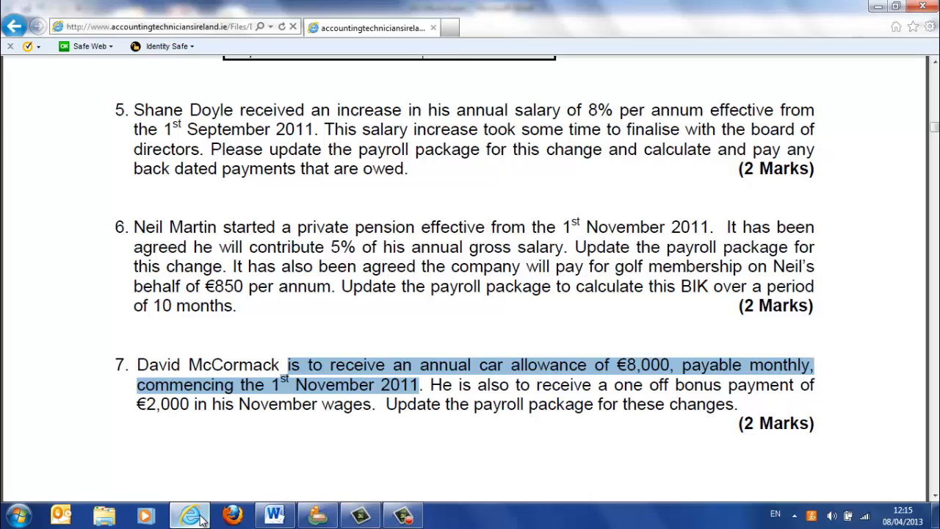
{"action": "left_click", "coordinate": [271, 430]}
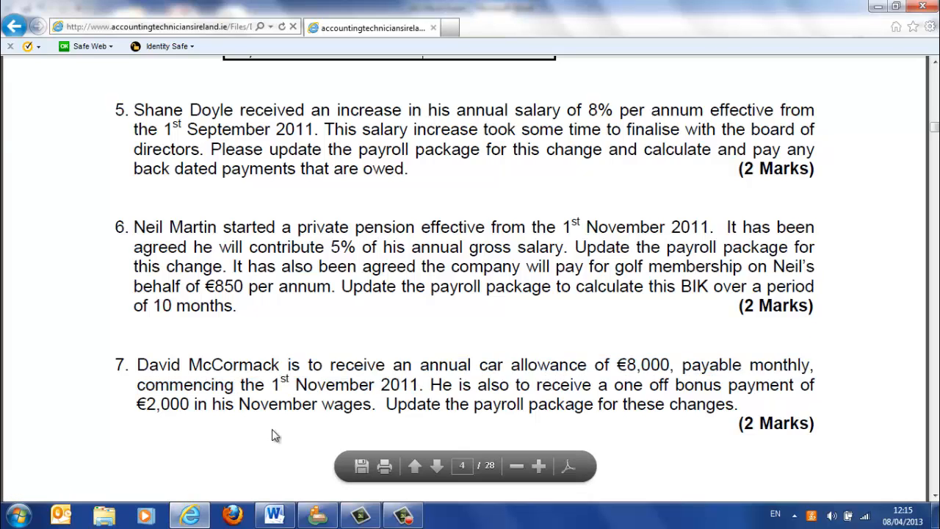
{"action": "scroll", "coordinate": [272, 430], "scroll_direction": "down", "scroll_amount": 5}
{"action": "scroll", "coordinate": [272, 429], "scroll_direction": "down", "scroll_amount": 20}
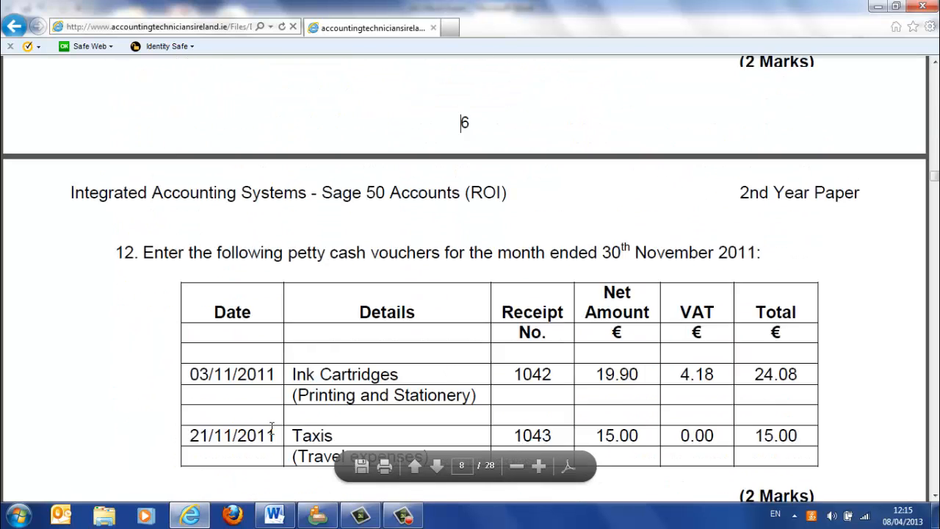
{"action": "scroll", "coordinate": [272, 428], "scroll_direction": "down", "scroll_amount": 20}
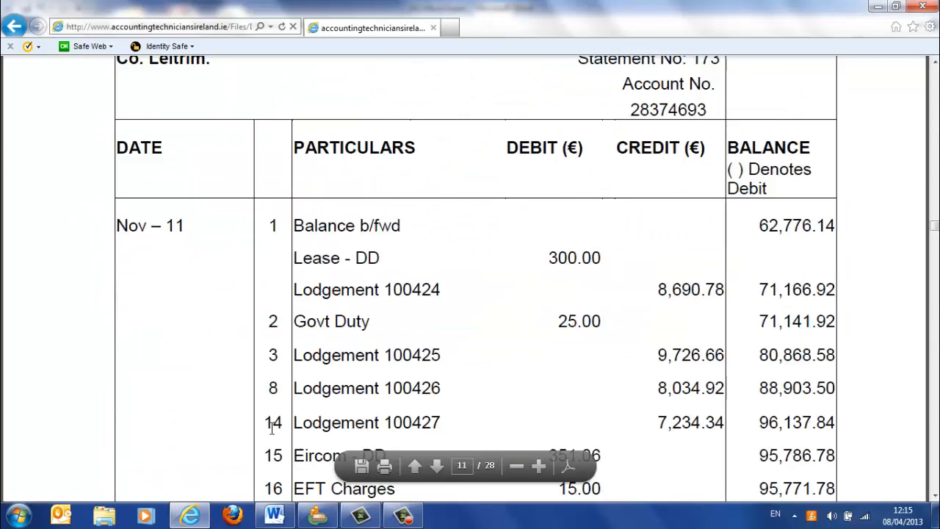
{"action": "scroll", "coordinate": [272, 432], "scroll_direction": "down", "scroll_amount": 3}
{"action": "scroll", "coordinate": [272, 432], "scroll_direction": "up", "scroll_amount": 3}
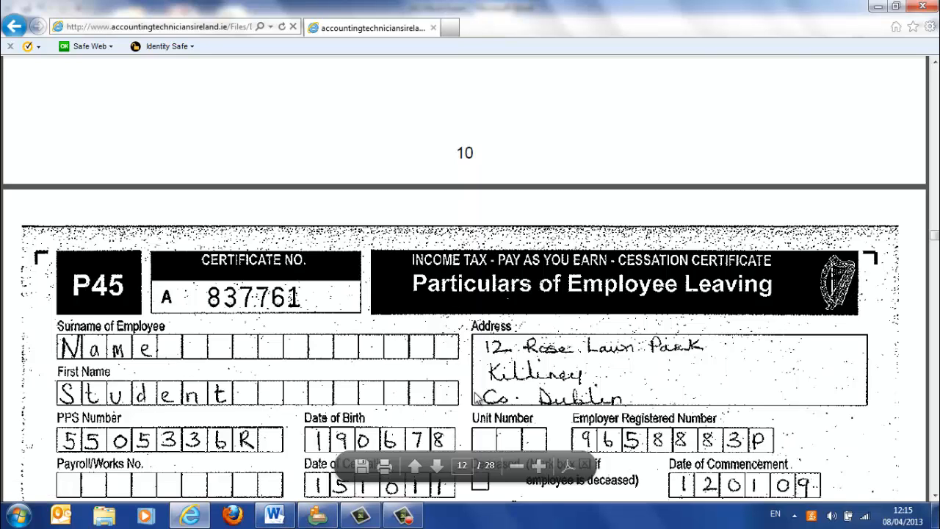
- Return to Quickpay and start setting up a new employee from the employee update screen
{"action": "left_click", "coordinate": [325, 520]}
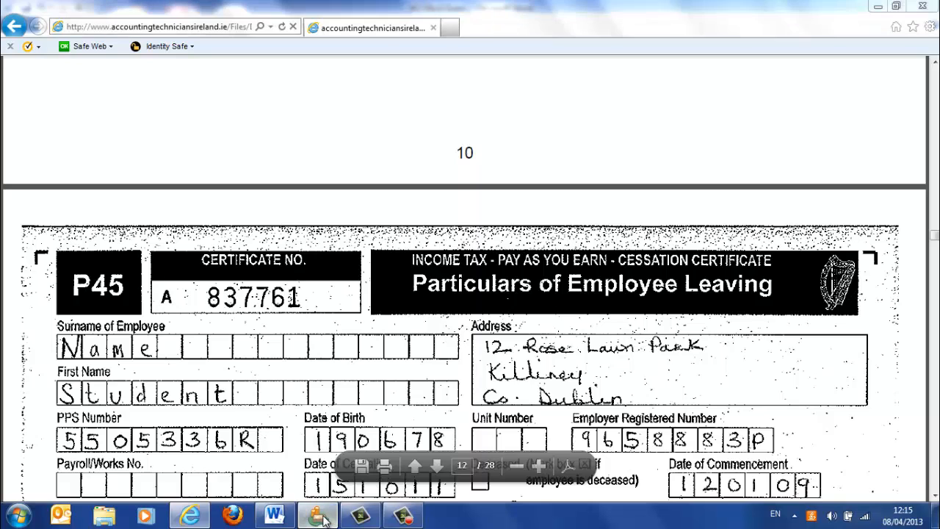
{"action": "left_click", "coordinate": [325, 257]}
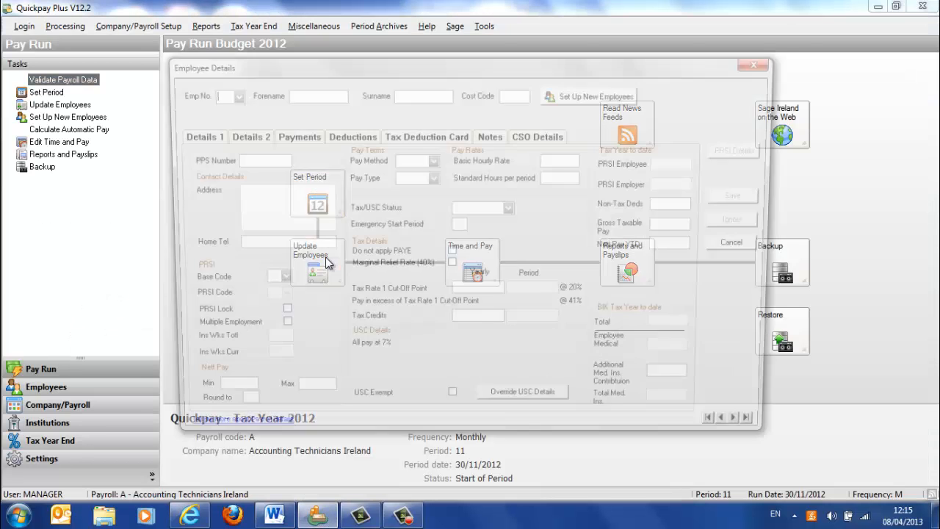
{"action": "left_click", "coordinate": [623, 95]}
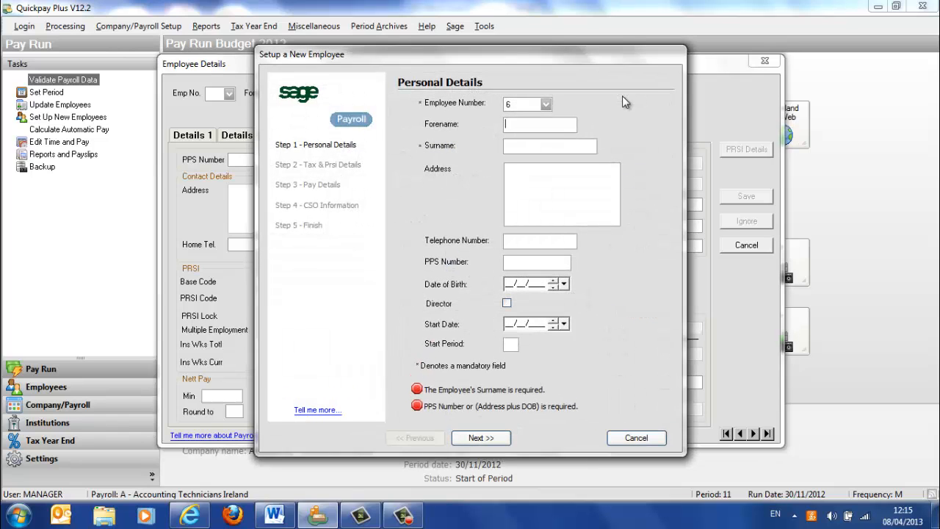
{"action": "type", "text": "Rx11xxxxxx"}
- Enter the student registration number as the new employee's surname and clear the forename so it is blank
{"action": "left_click_drag", "start_coordinate": [562, 125], "coordinate": [491, 123]}
{"action": "left_click", "coordinate": [510, 128]}
{"action": "type", "text": "R"}
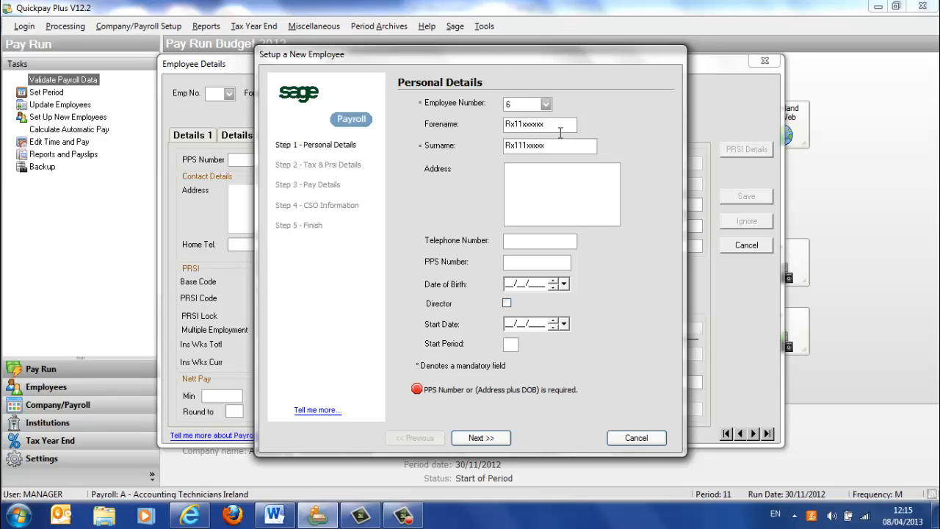
{"action": "key", "text": "BackSpace"}
{"action": "key", "text": "BackSpace"}
{"action": "key", "text": "BackSpace"}
{"action": "key", "text": "BackSpace"}
{"action": "key", "text": "BackSpace"}
{"action": "key", "text": "BackSpace"}
{"action": "key", "text": "BackSpace"}
- Check the P45 in the browser and enter the new employee's postal address in Quickpay
{"action": "left_click", "coordinate": [190, 516]}
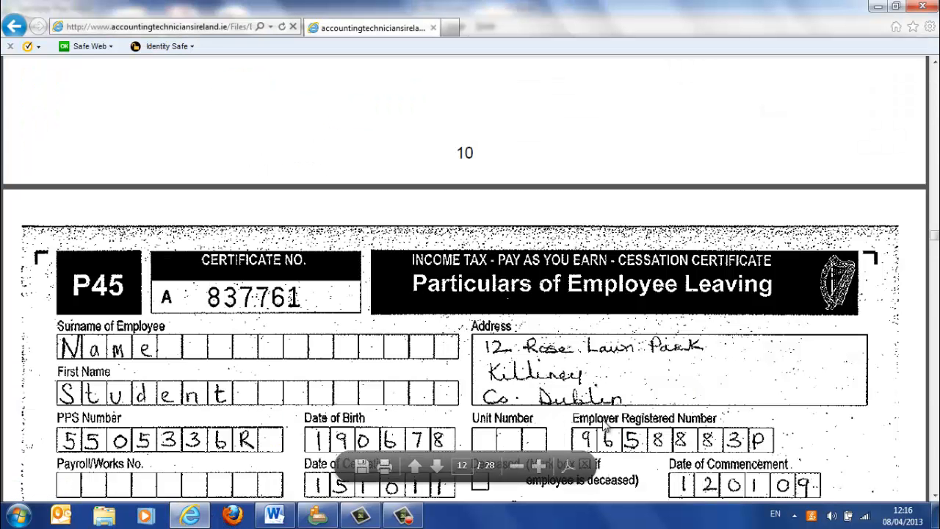
{"action": "left_click", "coordinate": [330, 521]}
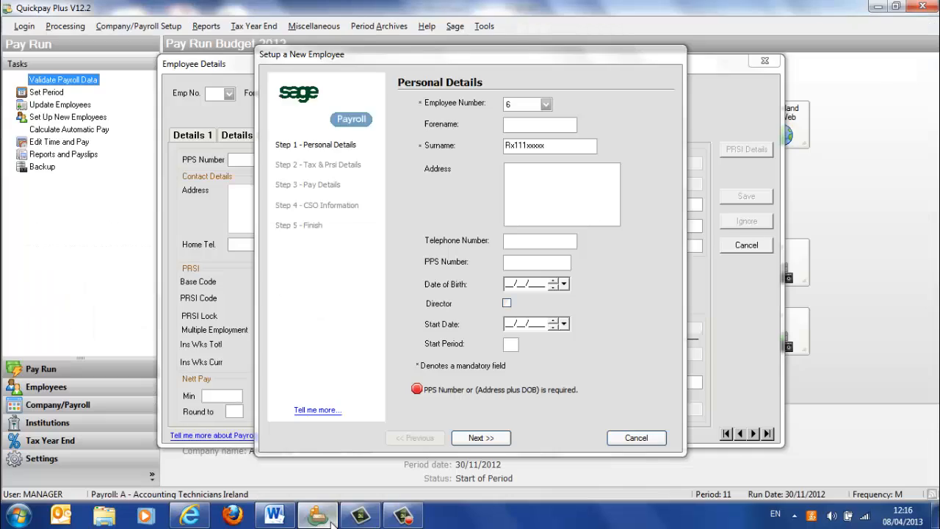
{"action": "left_click", "coordinate": [519, 178]}
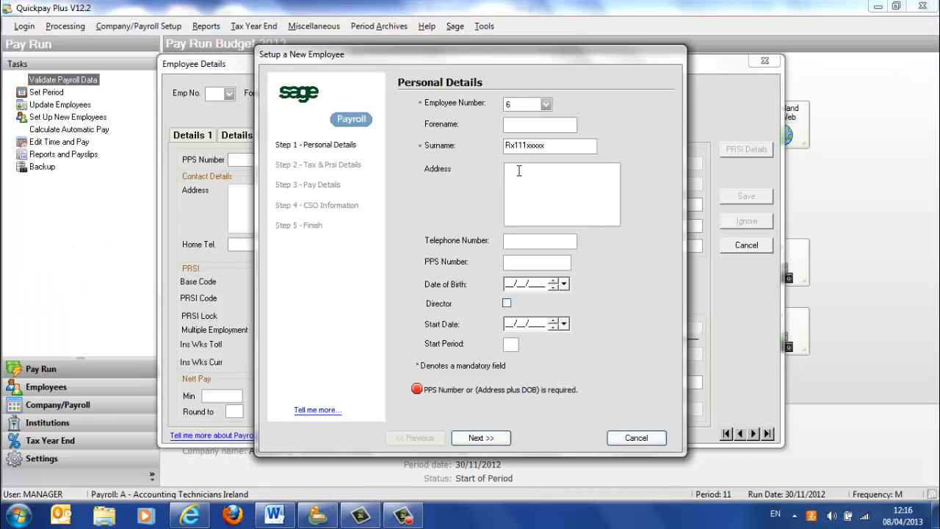
{"action": "key", "text": "Num_Lock"}
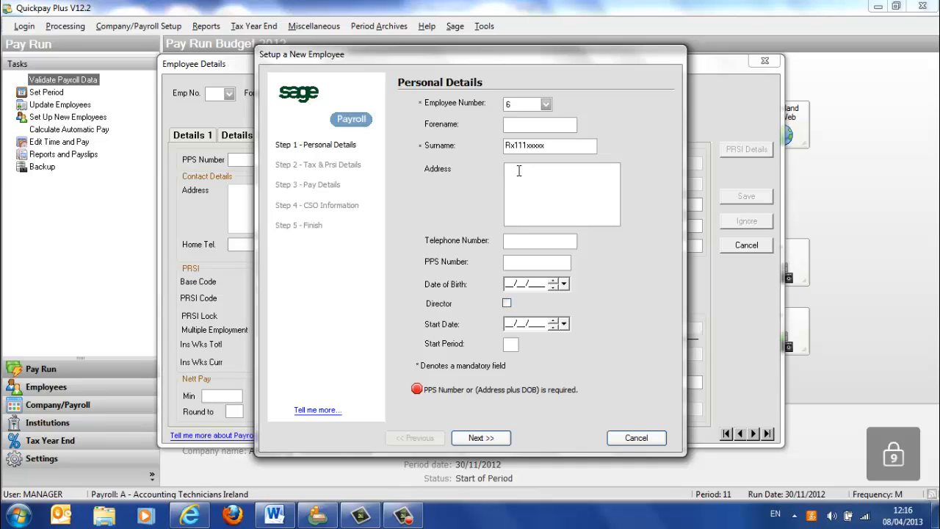
{"action": "type", "text": "12 ris"}
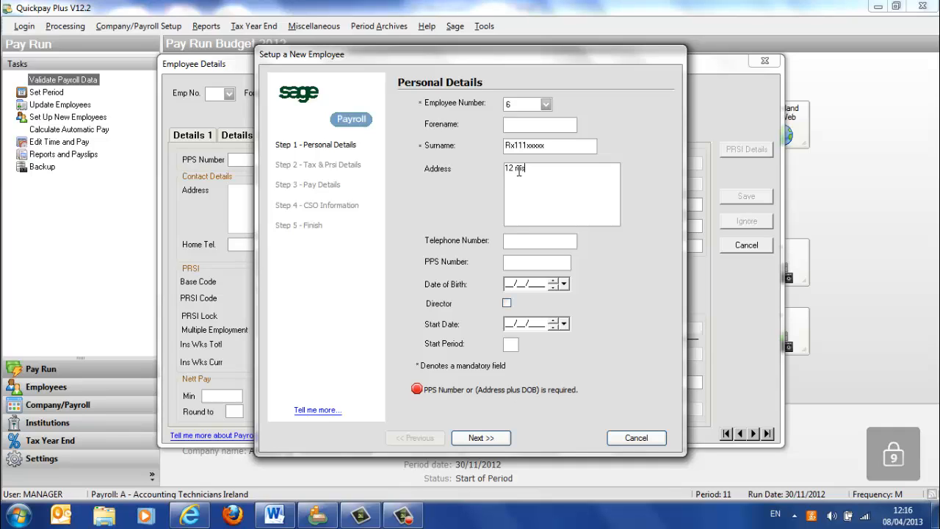
{"action": "type", "text": "e la"}
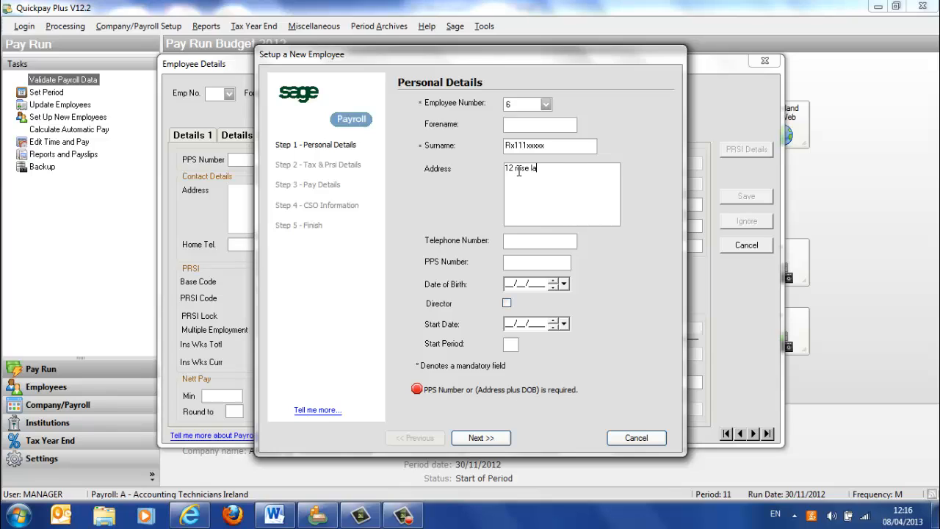
{"action": "type", "text": "wn Kiline"}
{"action": "type", "text": "y"}
{"action": "key", "text": "BackSpace"}
{"action": "type", "text": "."}
{"action": "type", "text": " Co. Dublin"}
- Enter the new employee's PPS number in Quickpay, checking it against the P45 in the browser
{"action": "left_click", "coordinate": [190, 515]}
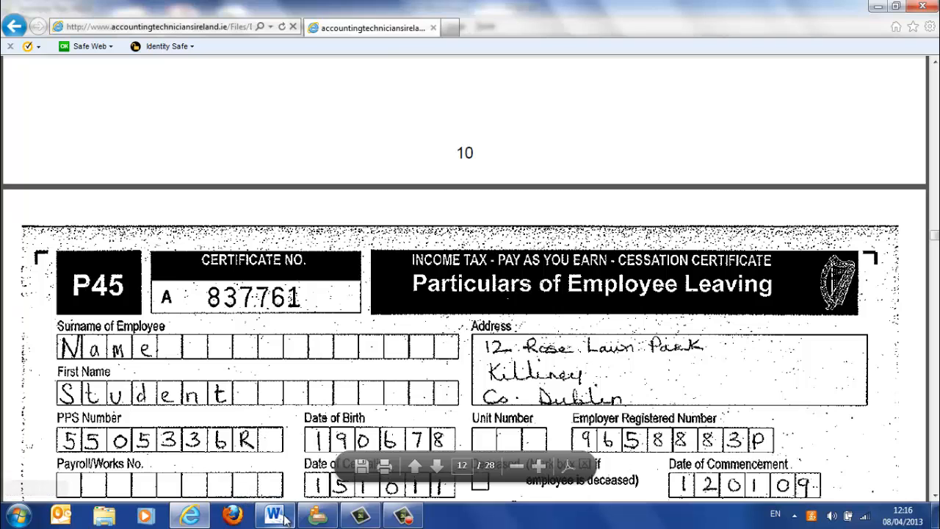
{"action": "left_click", "coordinate": [316, 516]}
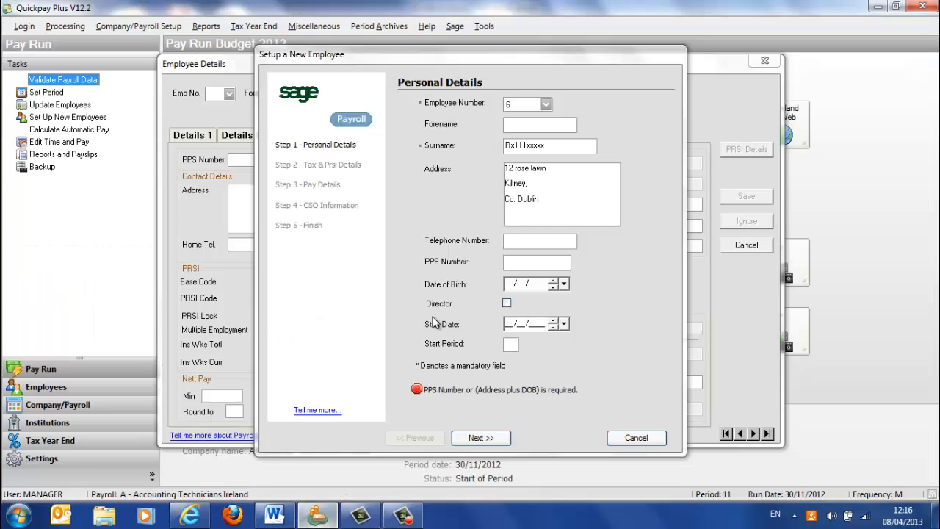
{"action": "left_click", "coordinate": [509, 263]}
{"action": "type", "text": "5"}
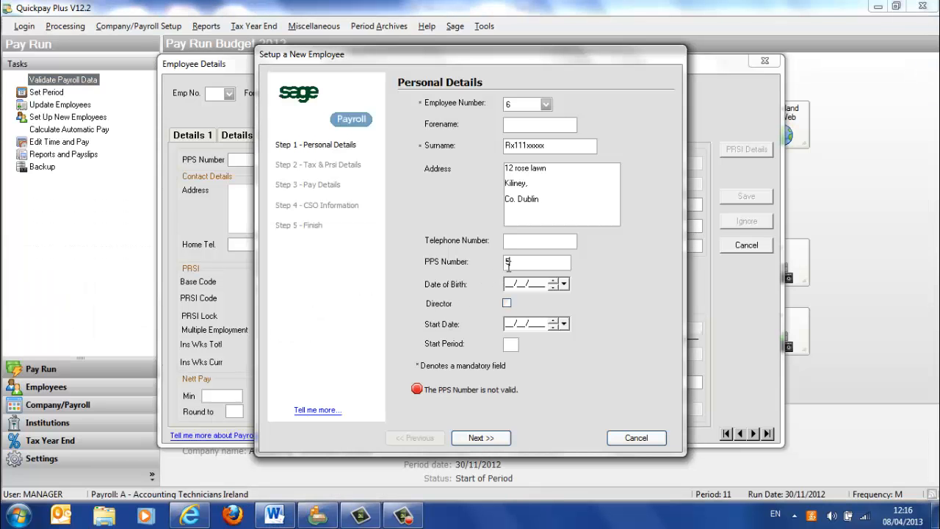
{"action": "type", "text": "5036"}
{"action": "mouse_move", "coordinate": [194, 518]}
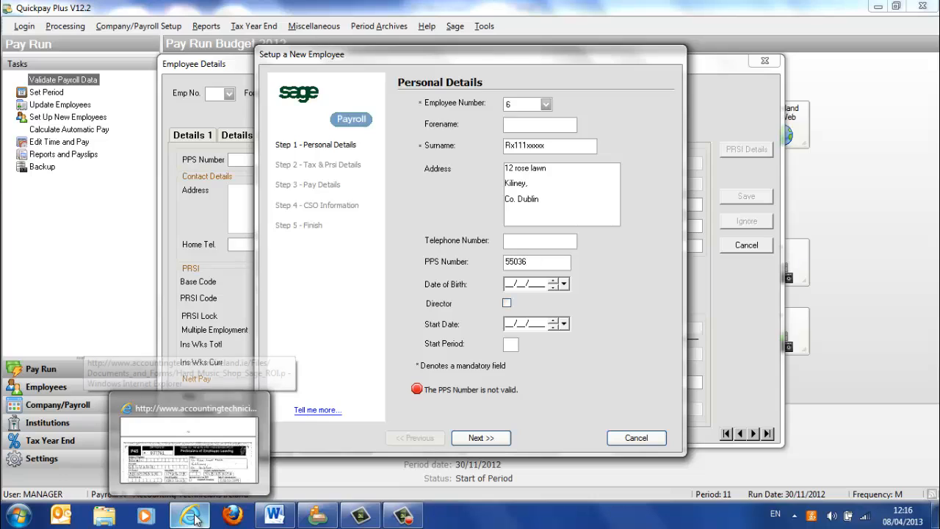
{"action": "left_click", "coordinate": [167, 449]}
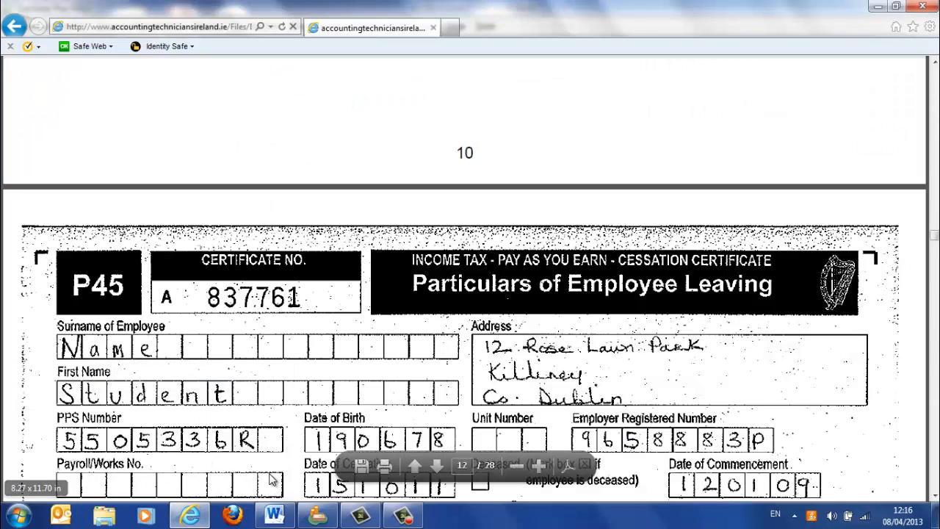
{"action": "left_click", "coordinate": [329, 516]}
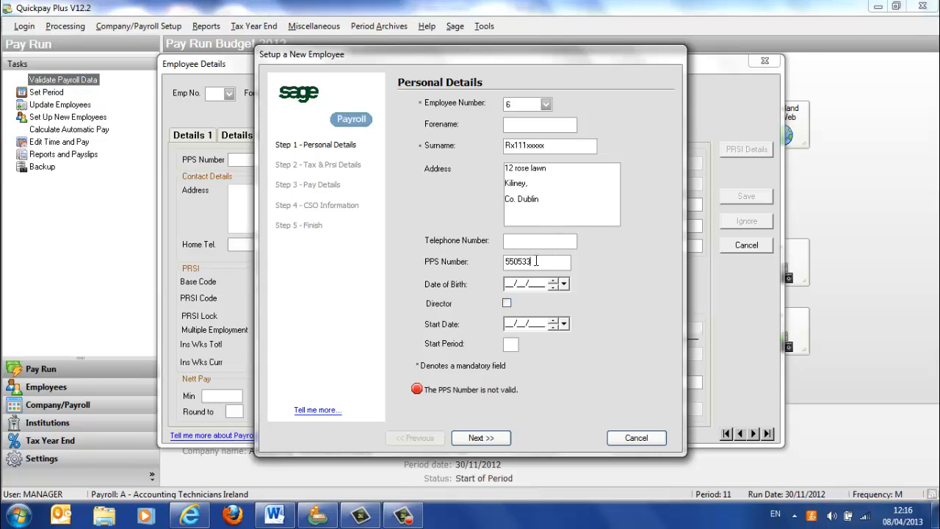
{"action": "type", "text": "R"}
{"action": "key", "text": "Tab"}
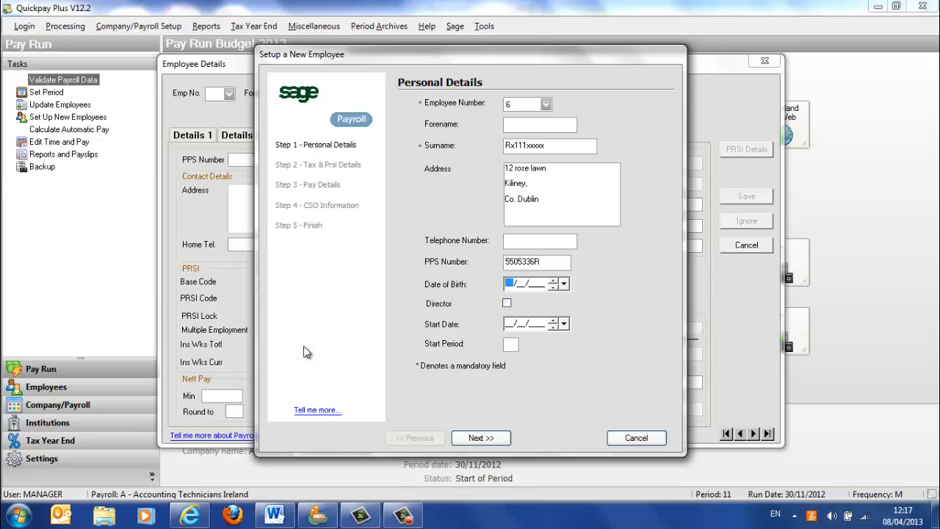
- Enter the new employee's date of birth from the P45, dismissing the Windows color scheme message
{"action": "left_click", "coordinate": [193, 514]}
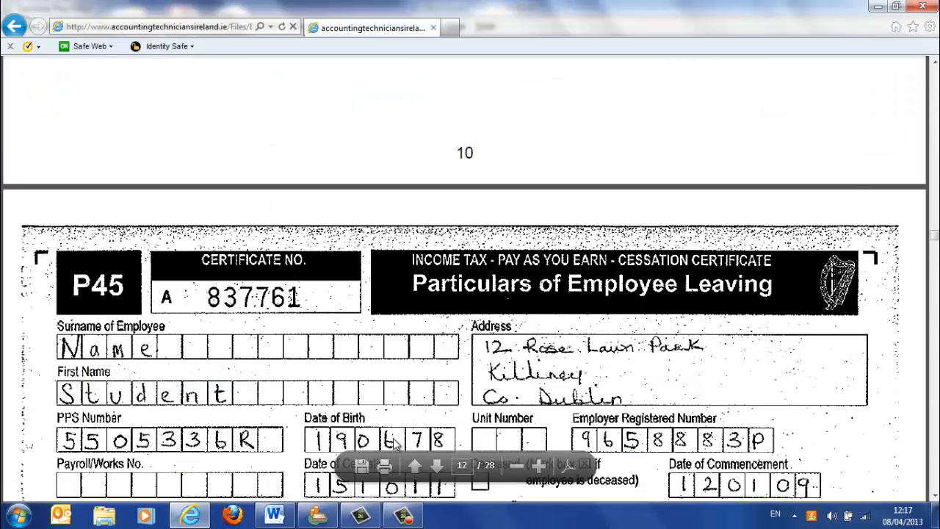
{"action": "left_click", "coordinate": [324, 519]}
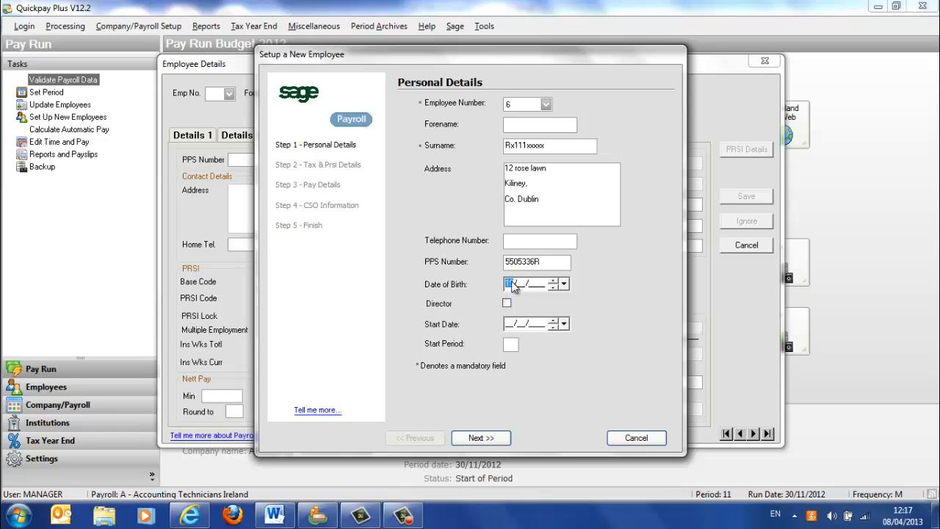
{"action": "left_click", "coordinate": [520, 286]}
{"action": "key", "text": "Tab"}
{"action": "left_click", "coordinate": [524, 286]}
{"action": "type", "text": "03/____"}
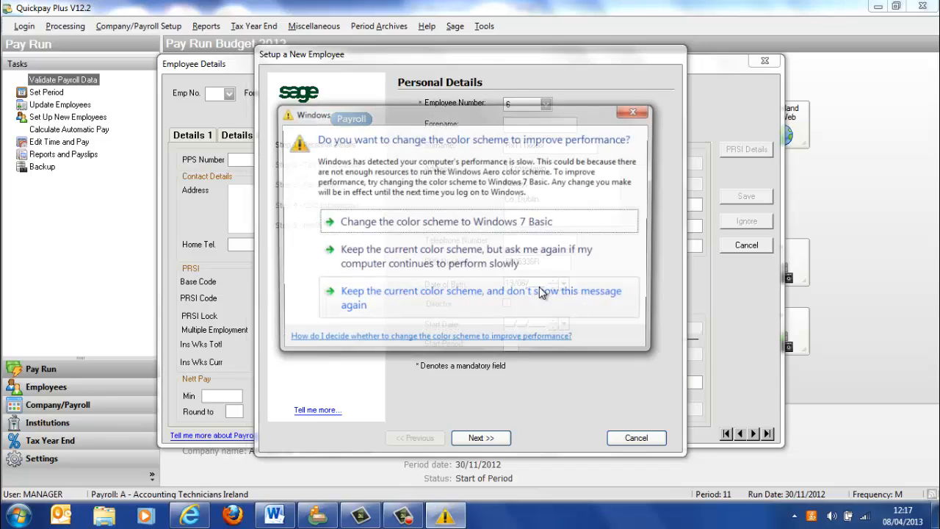
{"action": "left_click", "coordinate": [626, 109]}
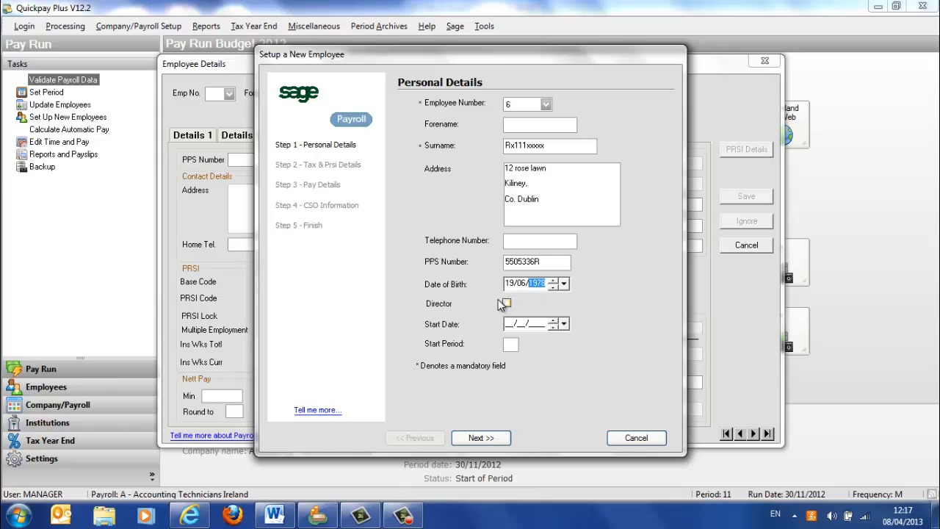
- Recheck the commencement date in Word's question 2 and set the employee's start date to 24/11/2012 in Quickpay
{"action": "left_click", "coordinate": [512, 325]}
{"action": "left_click", "coordinate": [275, 515]}
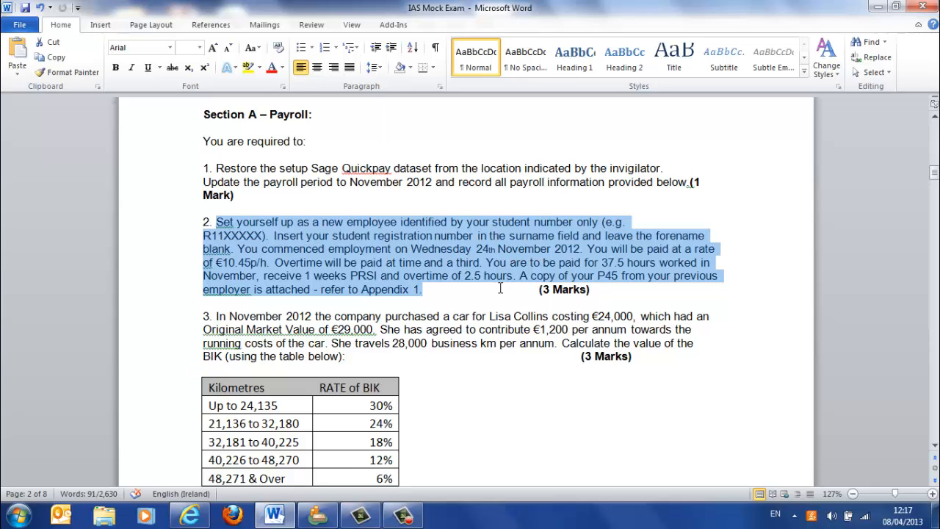
{"action": "left_click", "coordinate": [318, 514]}
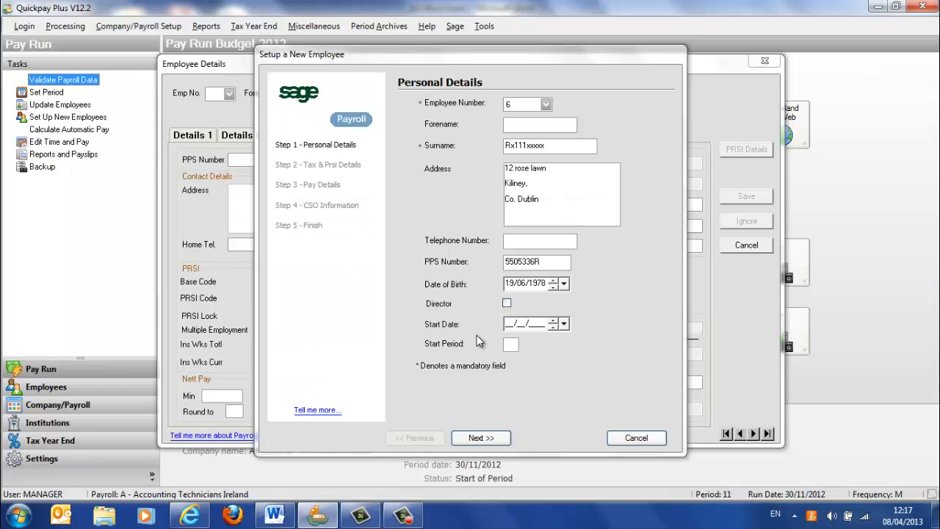
{"action": "left_click", "coordinate": [512, 324]}
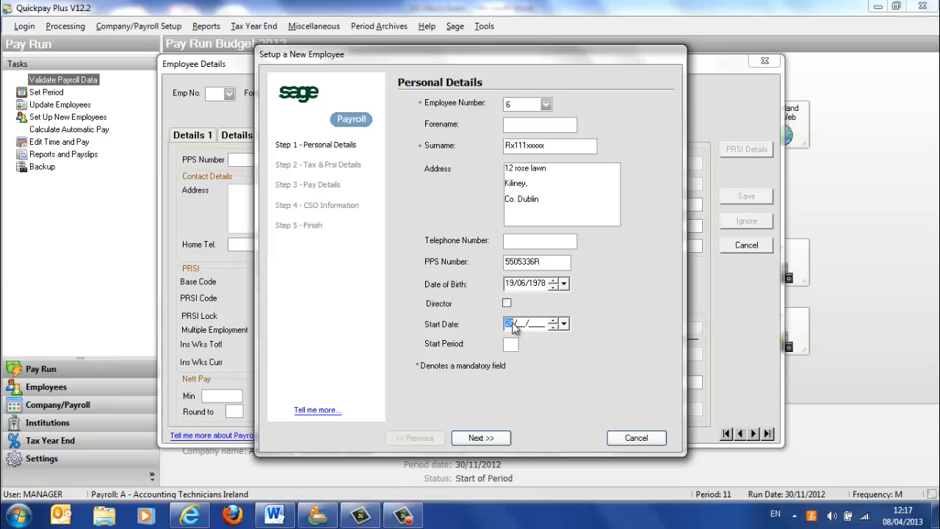
{"action": "left_click", "coordinate": [564, 324]}
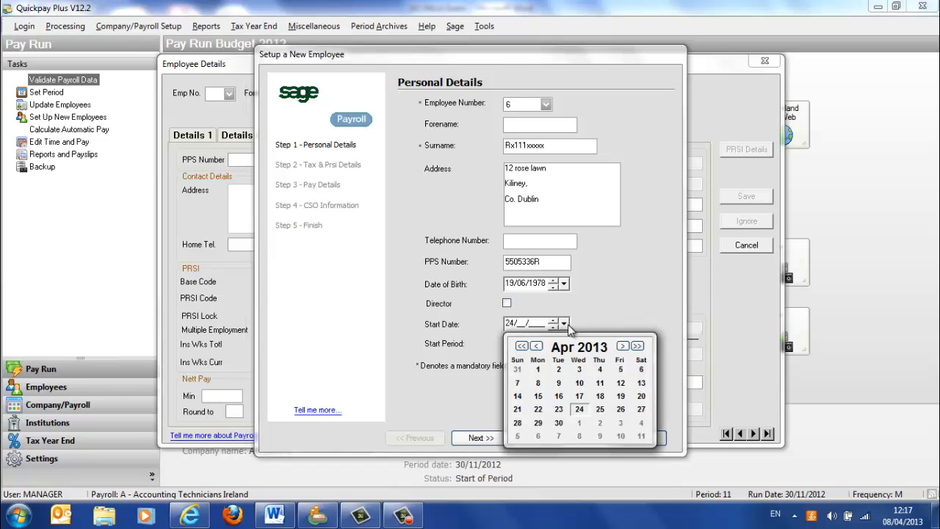
{"action": "left_click", "coordinate": [537, 346]}
{"action": "left_click", "coordinate": [537, 346]}
{"action": "left_click", "coordinate": [537, 346]}
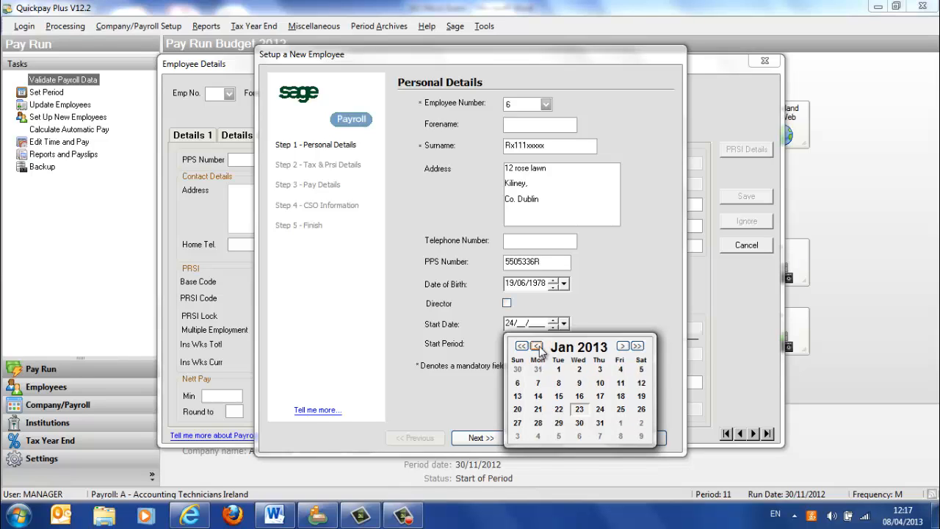
{"action": "left_click", "coordinate": [537, 346]}
{"action": "left_click", "coordinate": [537, 346]}
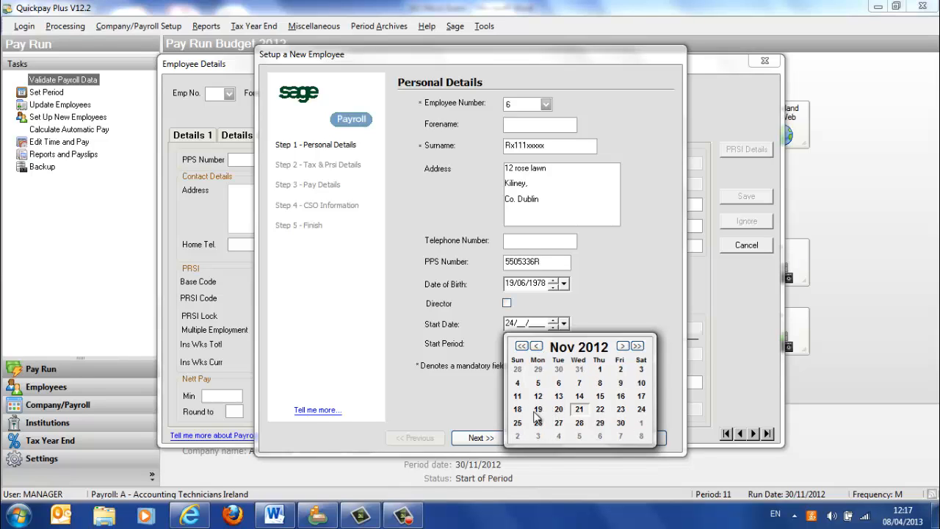
{"action": "left_click", "coordinate": [642, 411]}
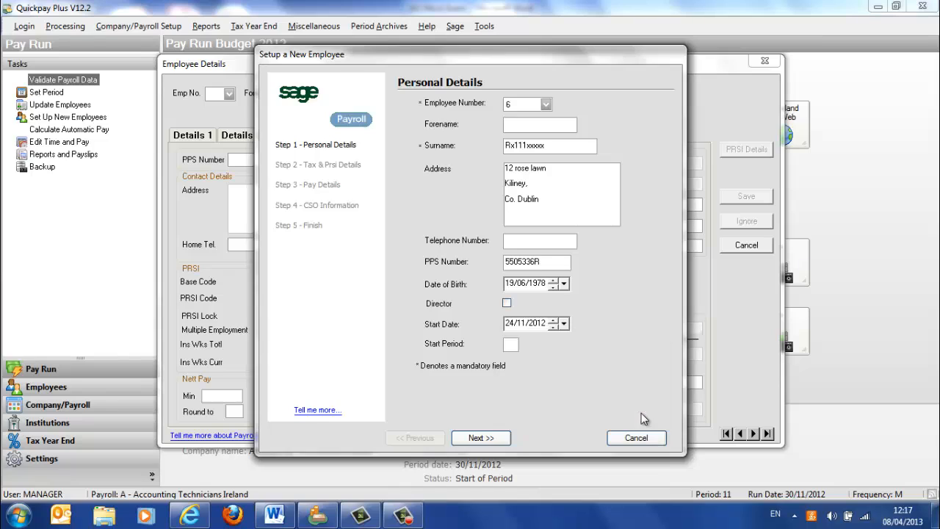
- Accept the personal details and set the new employee's tax status to Week 1 / Month 1
{"action": "left_click", "coordinate": [481, 438]}
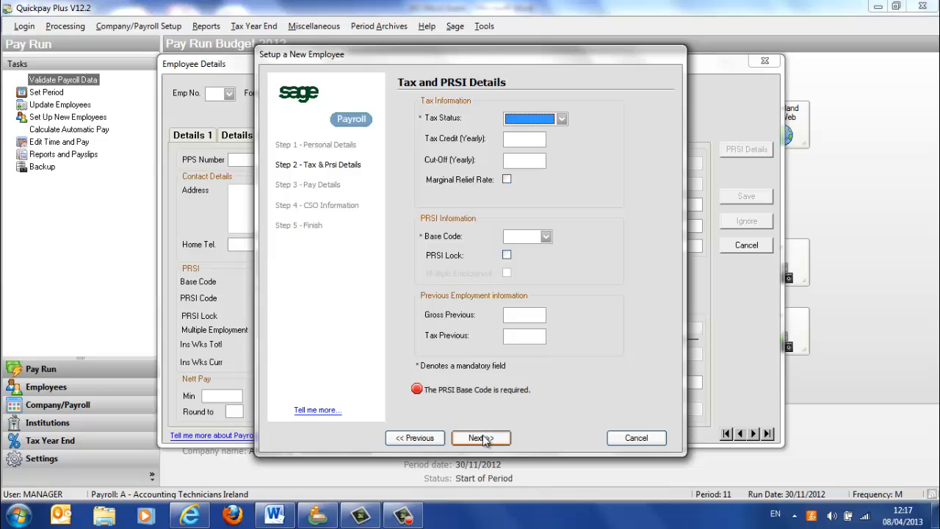
{"action": "left_click", "coordinate": [566, 115]}
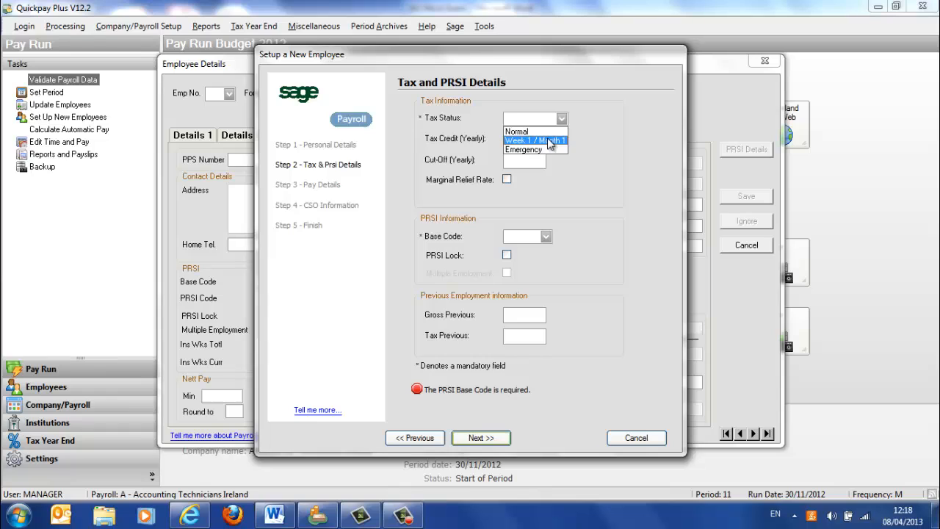
{"action": "left_click", "coordinate": [548, 138]}
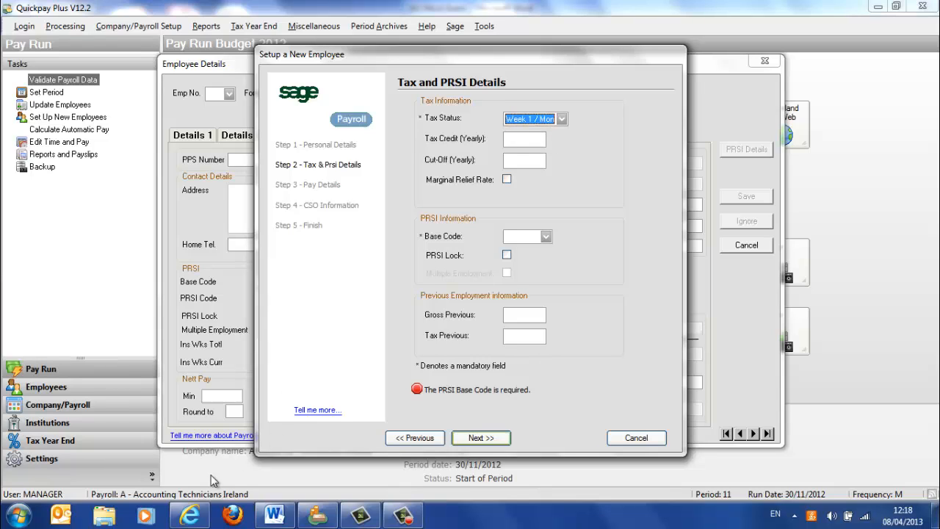
- Check the monthly tax credit on the P45 in the browser and return to Quickpay
{"action": "left_click", "coordinate": [190, 517]}
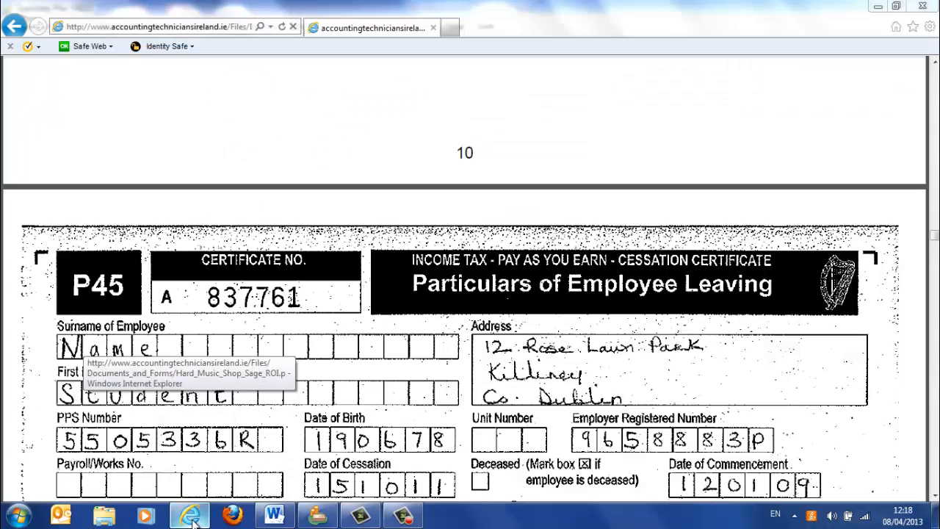
{"action": "scroll", "coordinate": [351, 377], "scroll_direction": "down", "scroll_amount": 5}
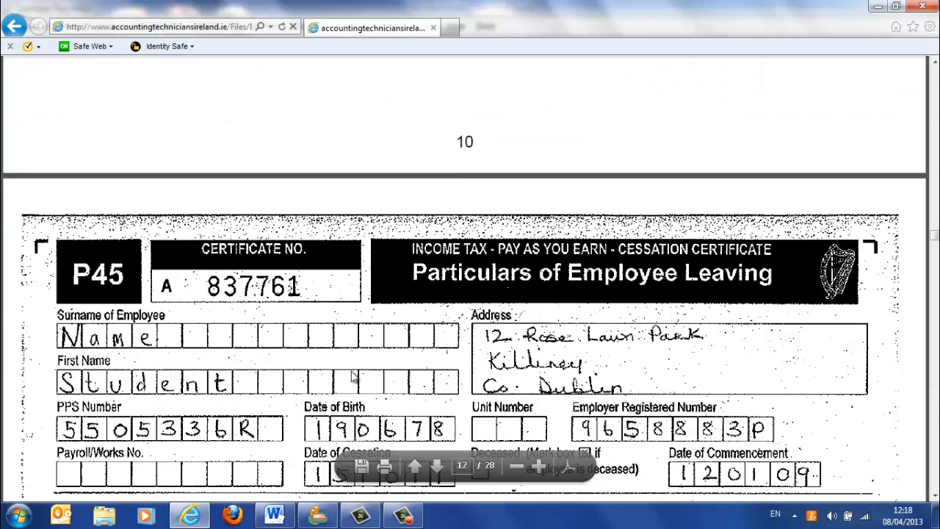
{"action": "scroll", "coordinate": [353, 378], "scroll_direction": "down", "scroll_amount": 3}
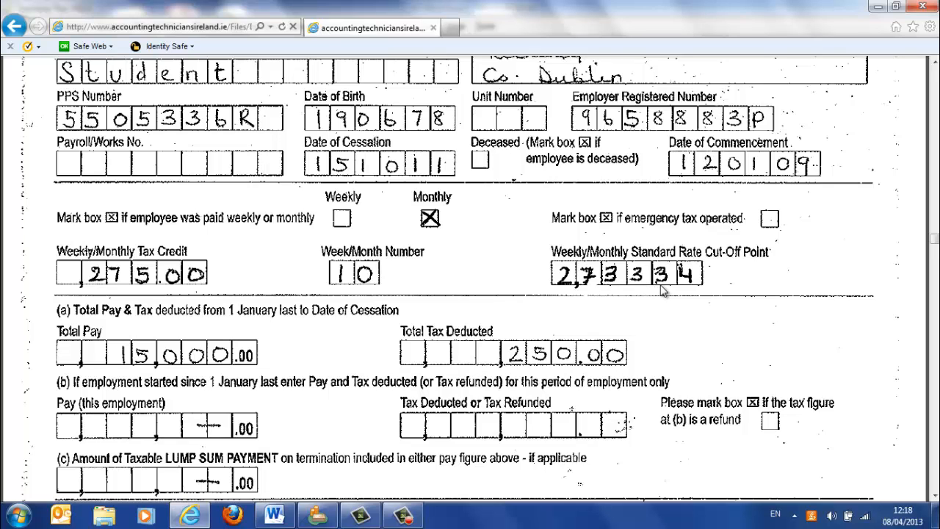
{"action": "left_click", "coordinate": [316, 516]}
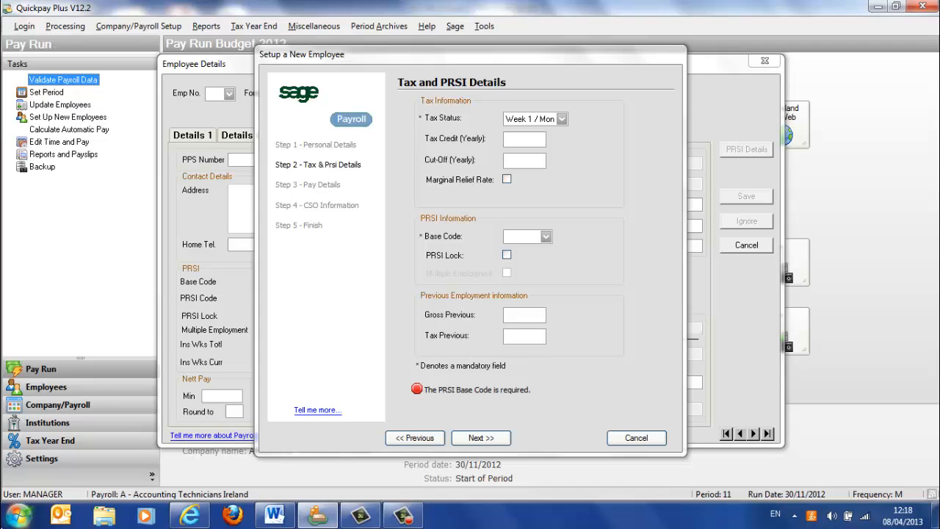
- Multiply 275 by 12 in Calculator and enter 3300 as the employee's yearly tax credit in Quickpay
{"action": "left_click", "coordinate": [17, 514]}
{"action": "left_click", "coordinate": [55, 165]}
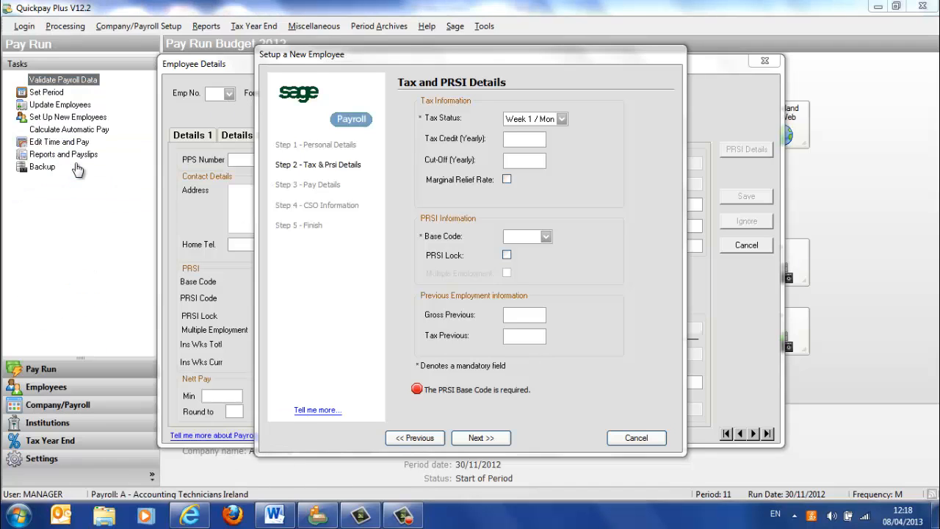
{"action": "type", "text": "275*12"}
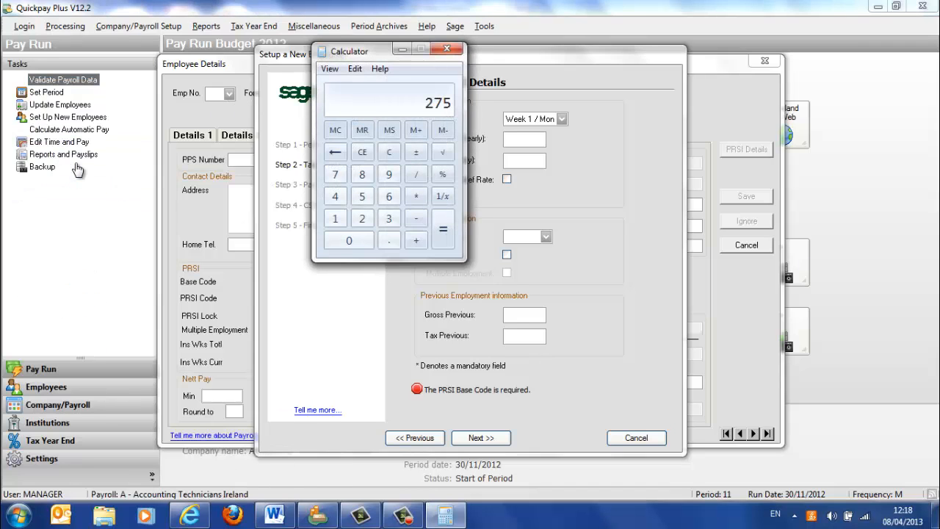
{"action": "key", "text": "Return"}
{"action": "left_click", "coordinate": [518, 139]}
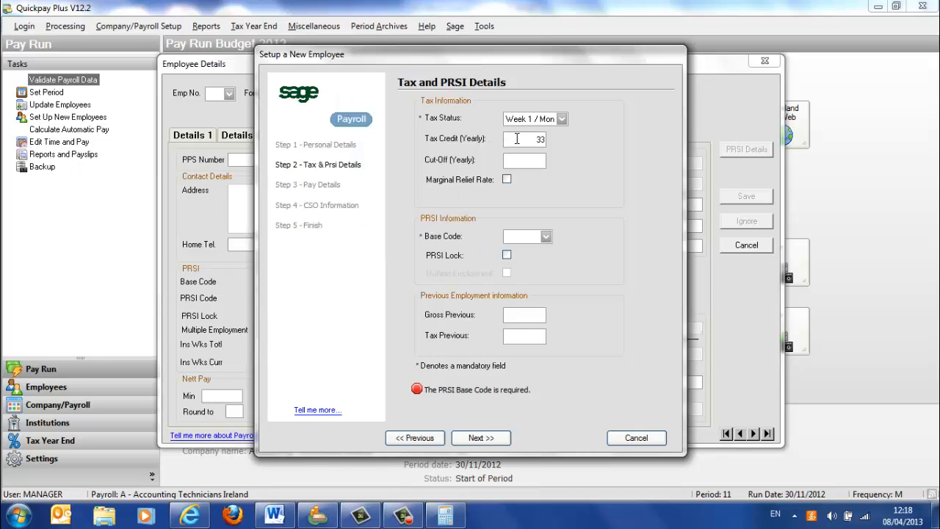
{"action": "type", "text": "3300"}
- Look up the monthly standard rate cut-off point on the P45 and multiply 2733.34 by 12 in Calculator
{"action": "left_click", "coordinate": [526, 161]}
{"action": "left_click", "coordinate": [274, 516]}
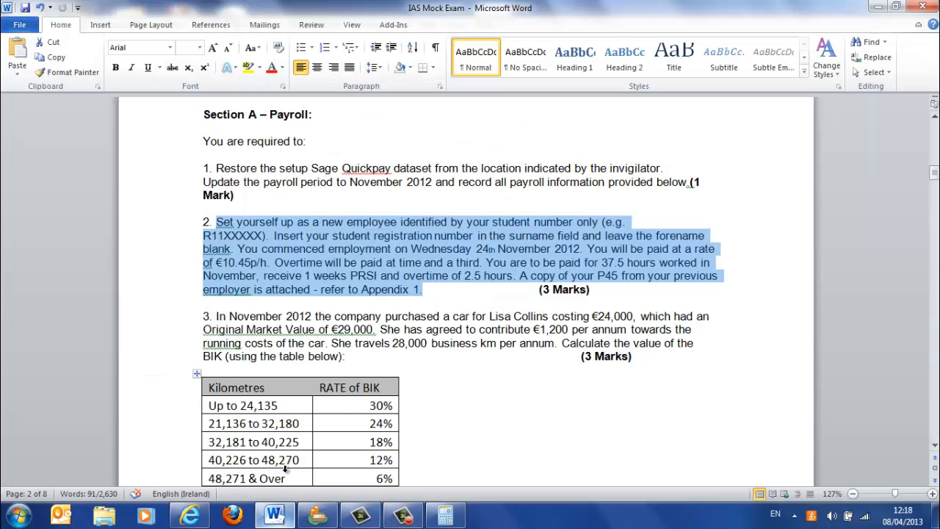
{"action": "left_click", "coordinate": [189, 516]}
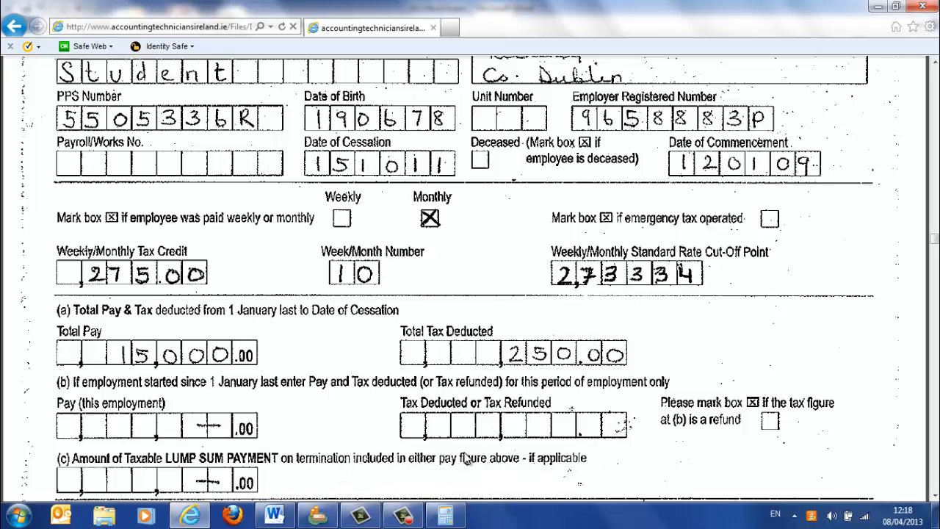
{"action": "left_click", "coordinate": [443, 517]}
{"action": "type", "text": "2733.34"}
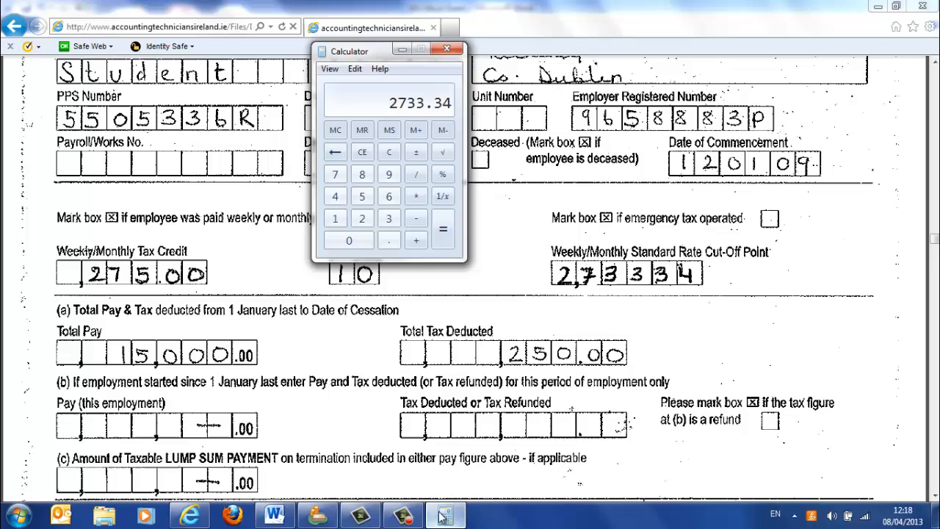
{"action": "key", "text": "slash"}
{"action": "key", "text": "1"}
{"action": "key", "text": "Return"}
{"action": "key", "text": "asterisk"}
{"action": "type", "text": "12"}
{"action": "key", "text": "Return"}
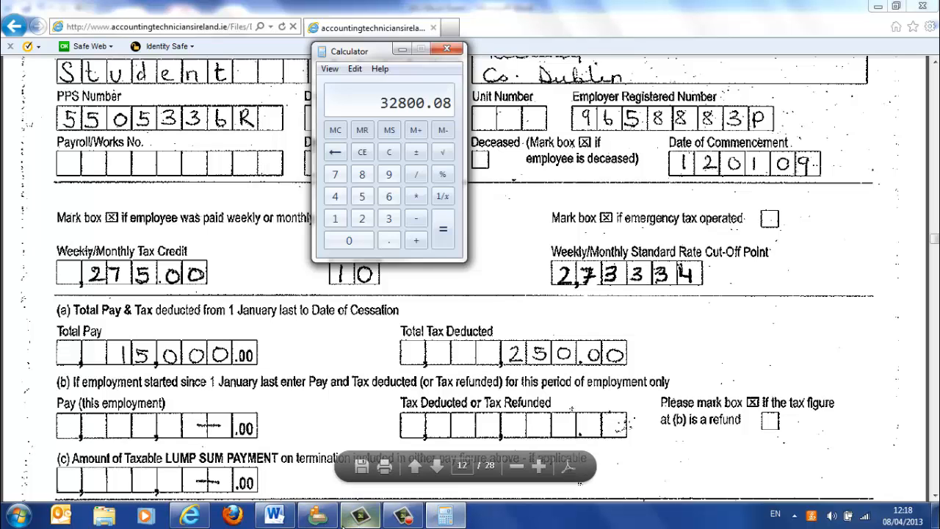
- Enter 32800.08 as the yearly cut-off in Quickpay and choose PRSI base code A1
{"action": "left_click", "coordinate": [319, 517]}
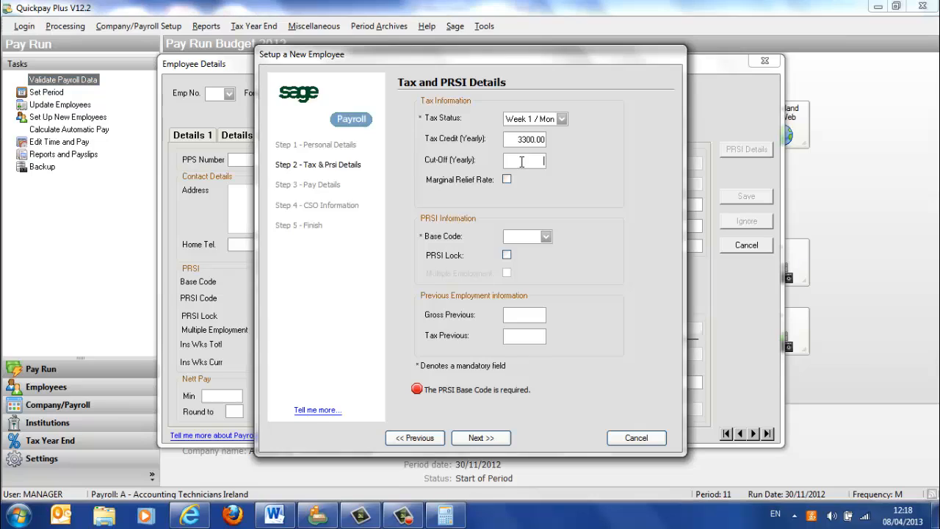
{"action": "type", "text": "32800.00"}
{"action": "left_click", "coordinate": [549, 236]}
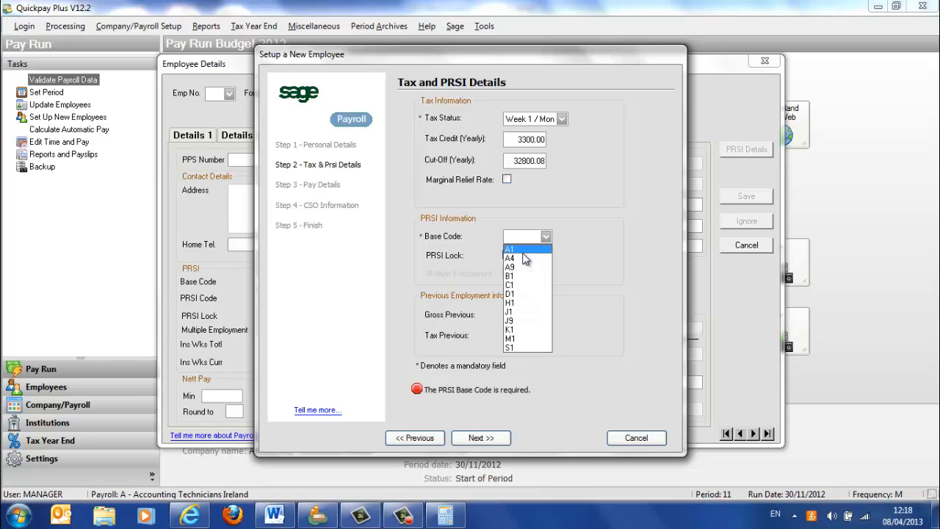
{"action": "left_click", "coordinate": [523, 251]}
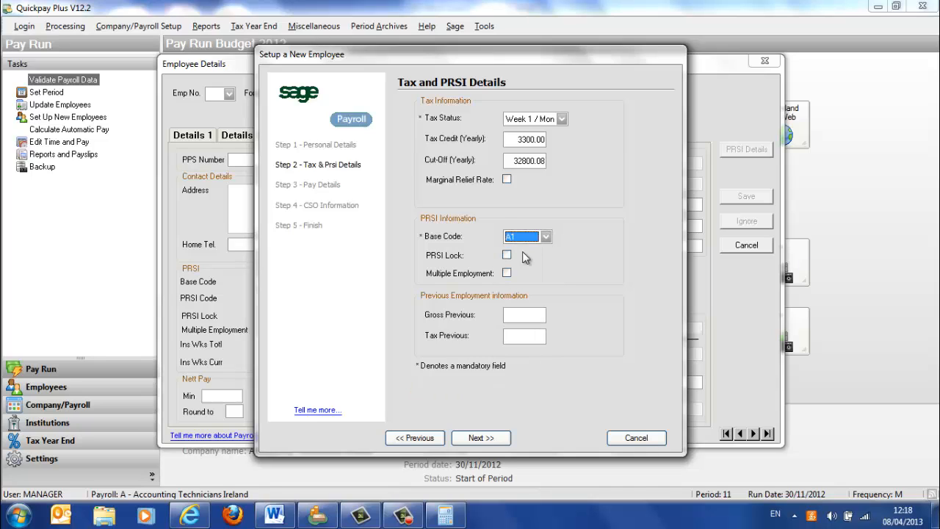
- Check the P45 totals and enter 15000 gross and 250 tax as previous employment figures, accepting the tax and PRSI details
{"action": "left_click", "coordinate": [511, 316]}
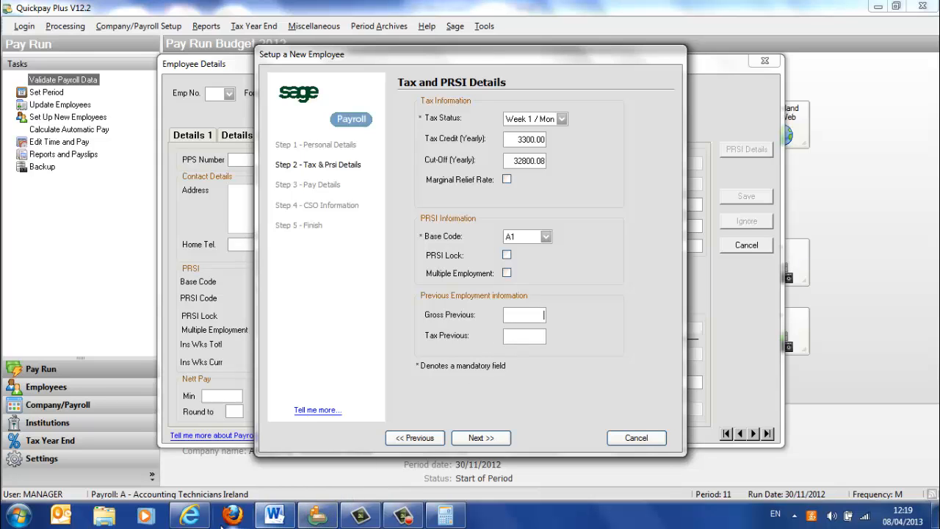
{"action": "left_click", "coordinate": [195, 520]}
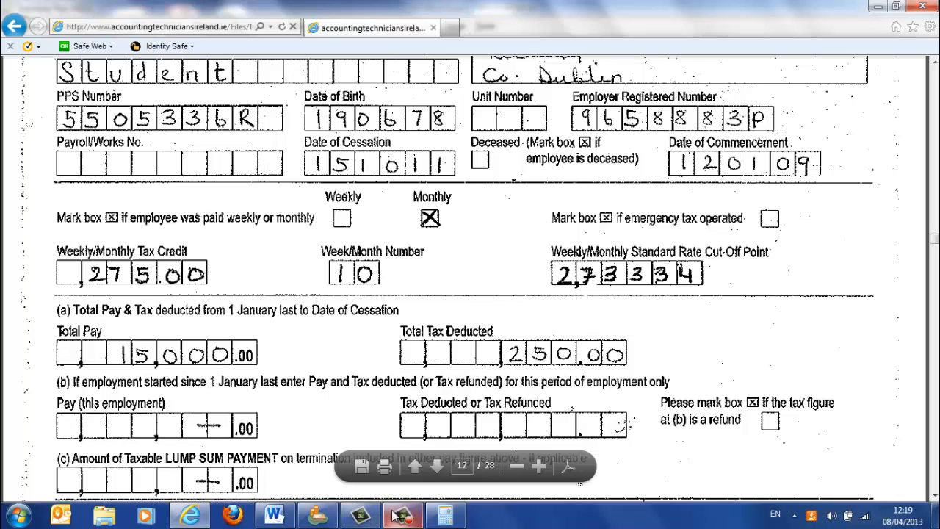
{"action": "left_click", "coordinate": [315, 518]}
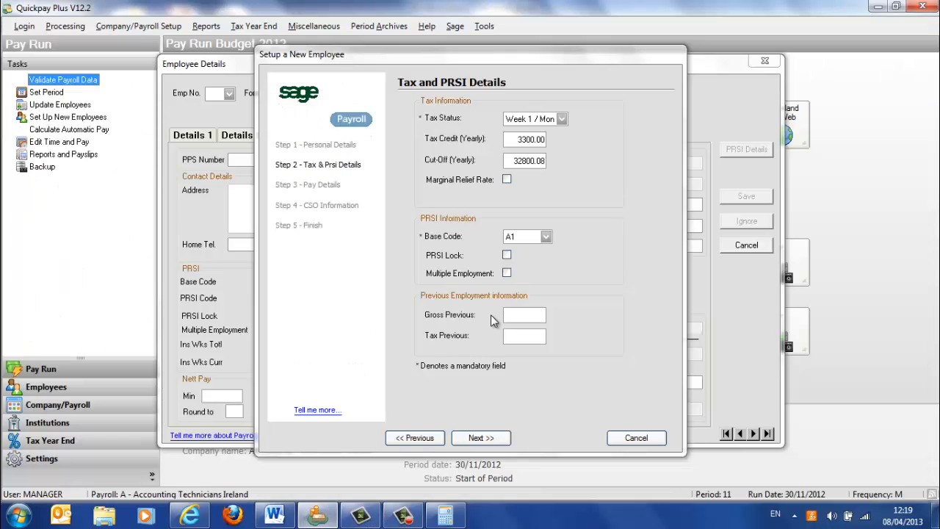
{"action": "left_click", "coordinate": [519, 314]}
{"action": "type", "text": "15000"}
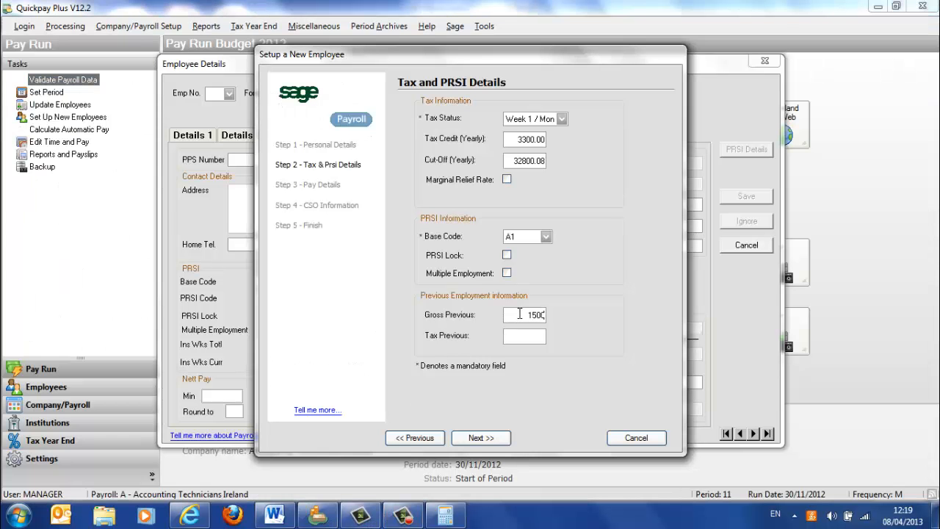
{"action": "left_click", "coordinate": [540, 336]}
{"action": "type", "text": "250"}
{"action": "left_click", "coordinate": [481, 437]}
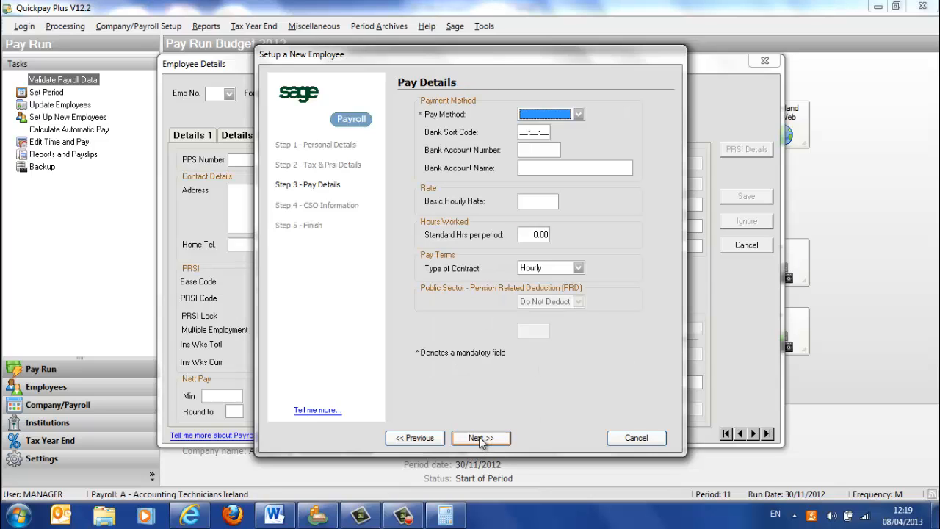
- Set the employee's pay method to Cheque and the basic hourly rate to 10.45
{"action": "left_click", "coordinate": [579, 115]}
{"action": "left_click", "coordinate": [558, 134]}
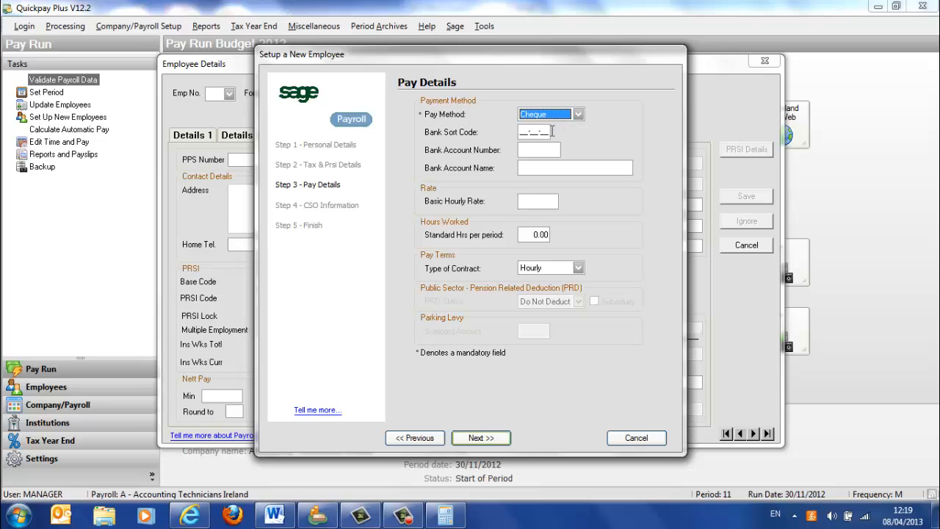
{"action": "left_click", "coordinate": [526, 200]}
{"action": "type", "text": "10.45"}
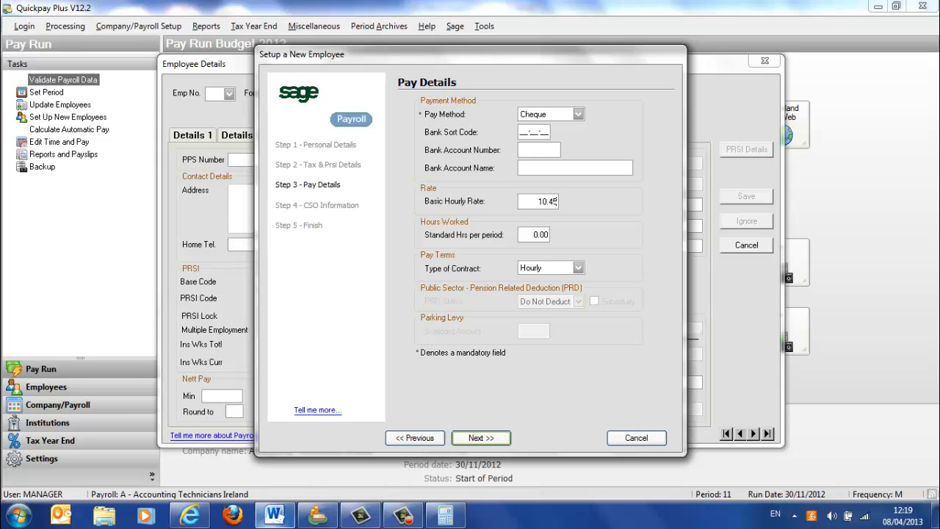
- Check the hours in Word's question 2, set the standard hours per period to 37.5 and accept the pay details
{"action": "left_click", "coordinate": [273, 517]}
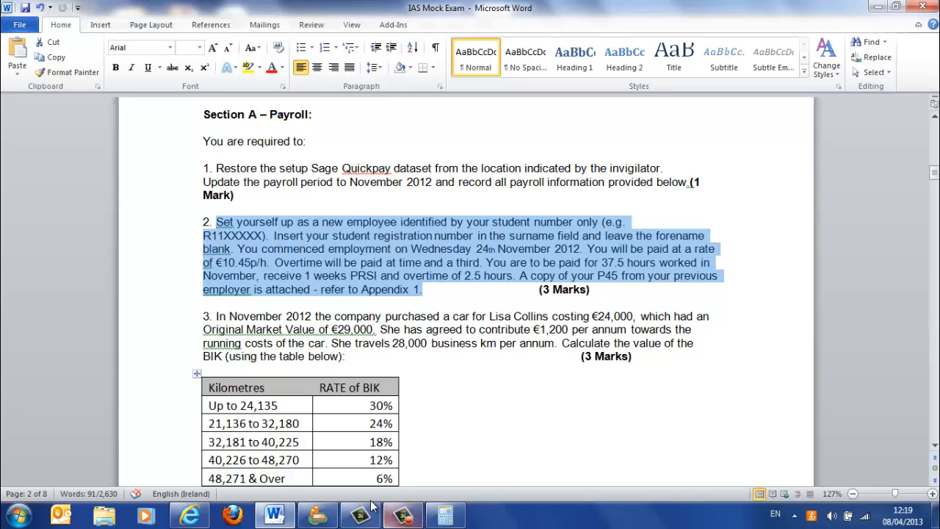
{"action": "left_click", "coordinate": [334, 520]}
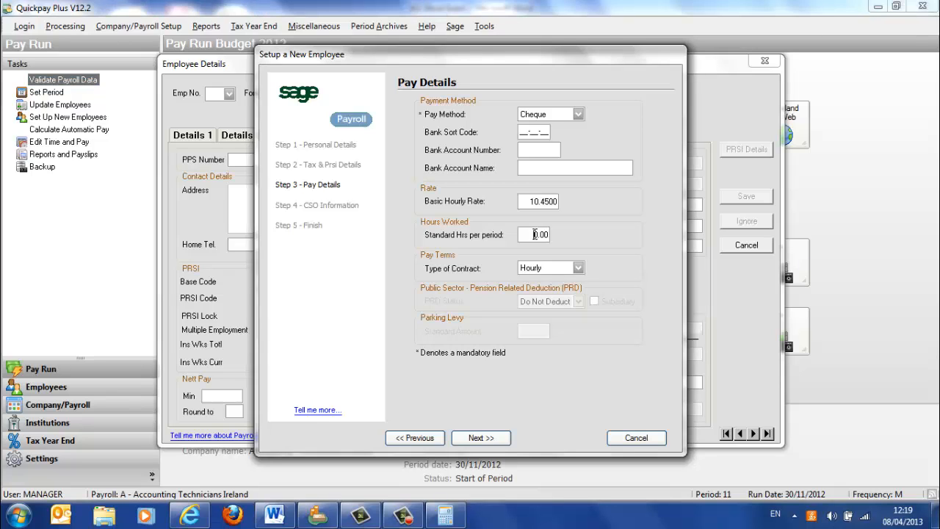
{"action": "key", "text": "Delete"}
{"action": "key", "text": "Delete"}
{"action": "key", "text": "Delete"}
{"action": "key", "text": "Delete"}
{"action": "type", "text": "37.5"}
{"action": "left_click", "coordinate": [482, 437]}
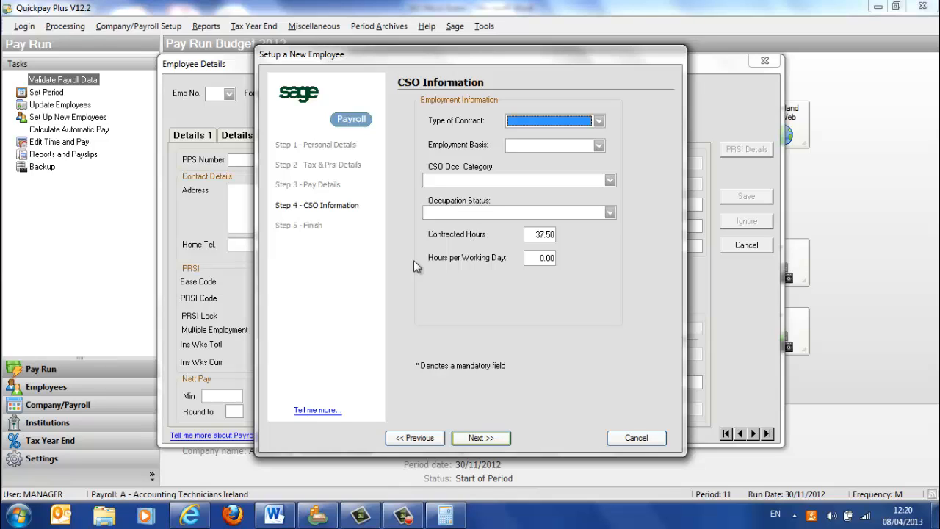
- Finish the employee setup without changing the CSO information, and switch the Windows color scheme to Windows 7 Basic when prompted
{"action": "left_click", "coordinate": [470, 437]}
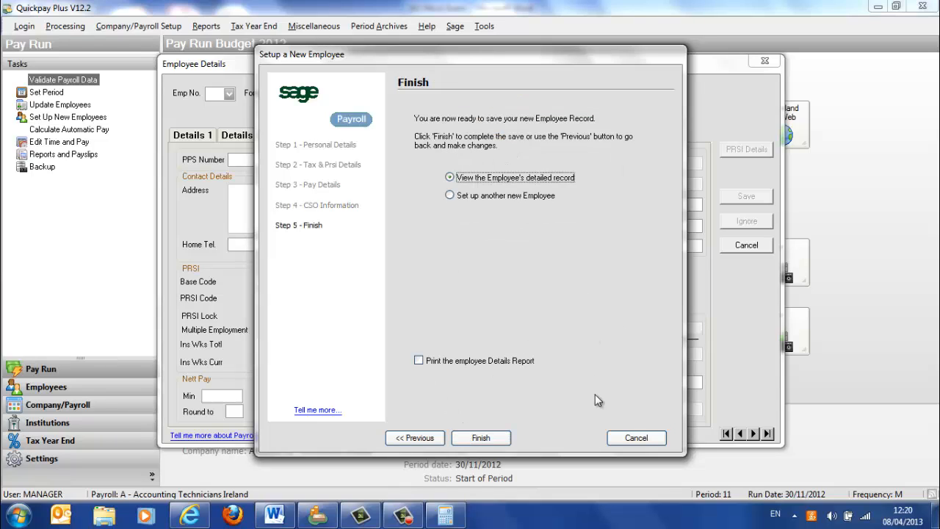
{"action": "left_click", "coordinate": [502, 438]}
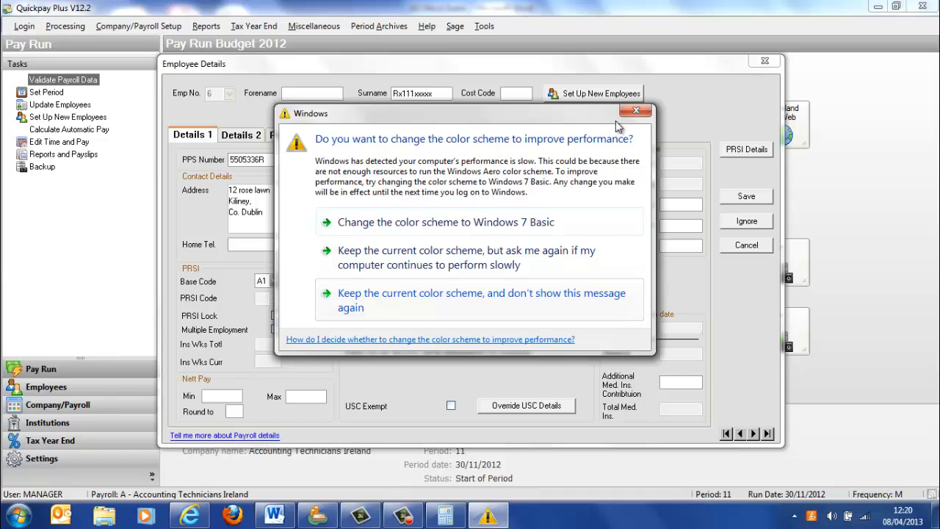
{"action": "left_click", "coordinate": [483, 225]}
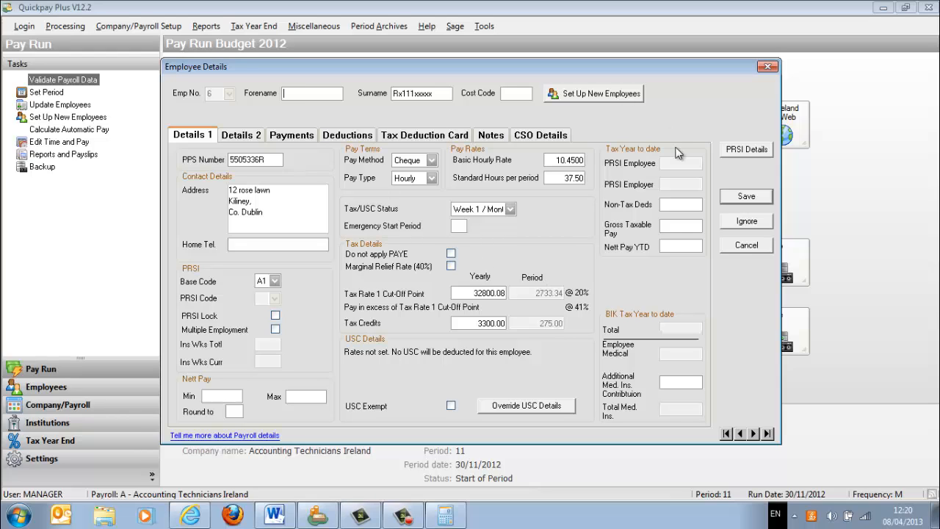
- Save the new employee's record, close Employee Details and open Time and Pay
{"action": "left_click", "coordinate": [740, 199]}
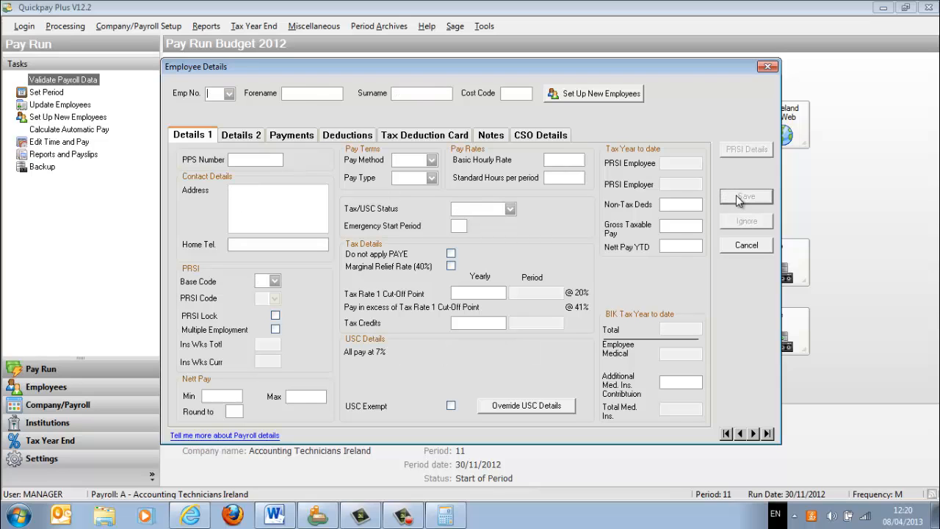
{"action": "left_click", "coordinate": [768, 66]}
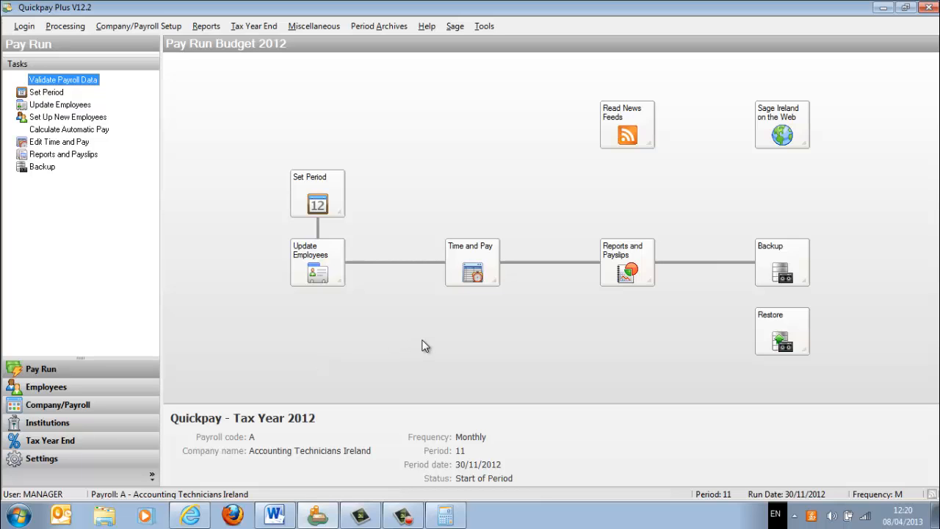
{"action": "left_click", "coordinate": [460, 266]}
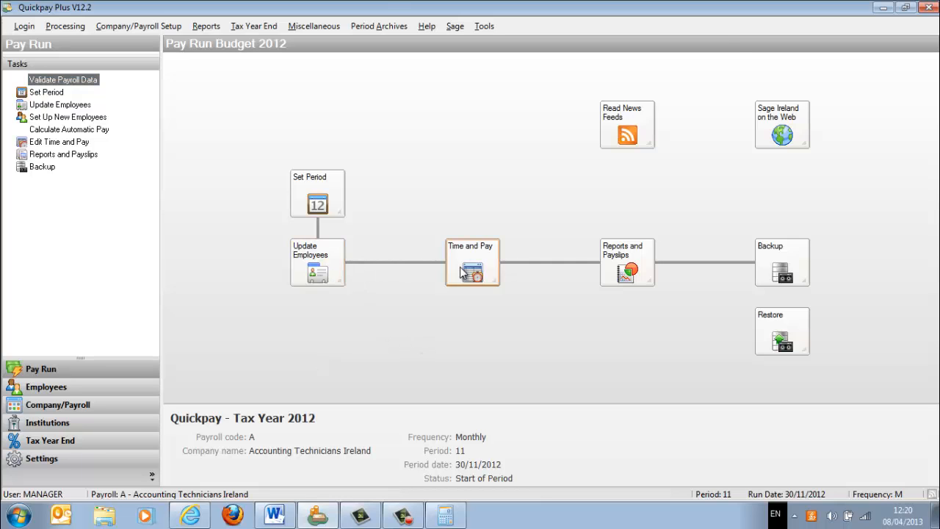
- Open employee 6's timesheet, check the overtime terms in Word's question 2 and close the timesheet in Quickpay
{"action": "left_click", "coordinate": [332, 71]}
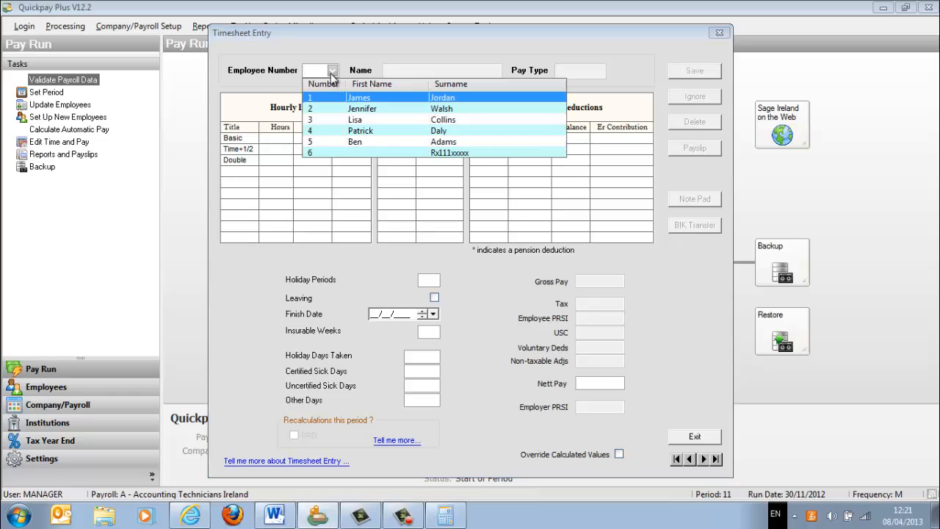
{"action": "left_click", "coordinate": [386, 153]}
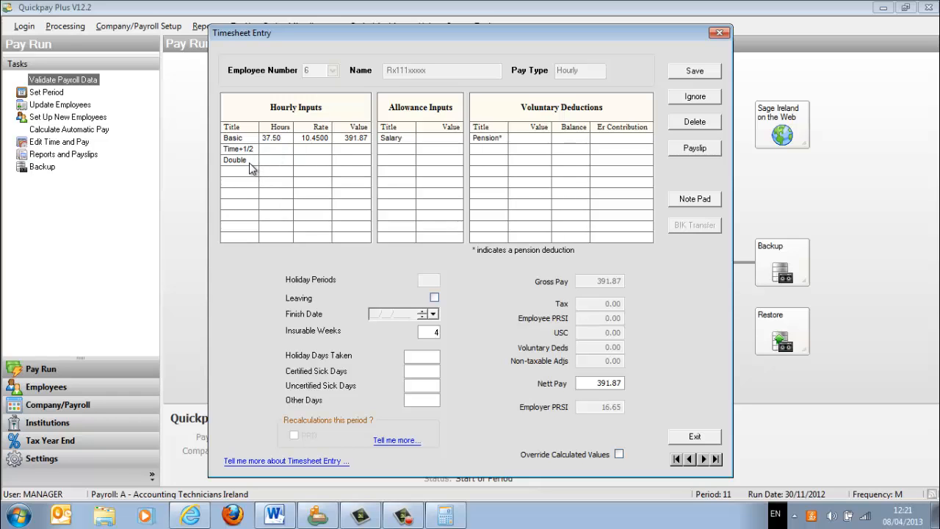
{"action": "left_click", "coordinate": [275, 516]}
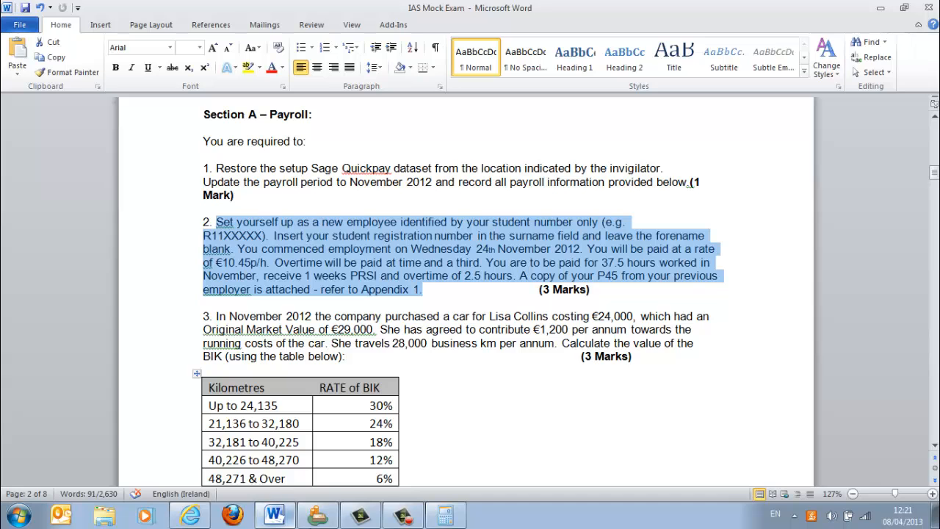
{"action": "left_click", "coordinate": [318, 517]}
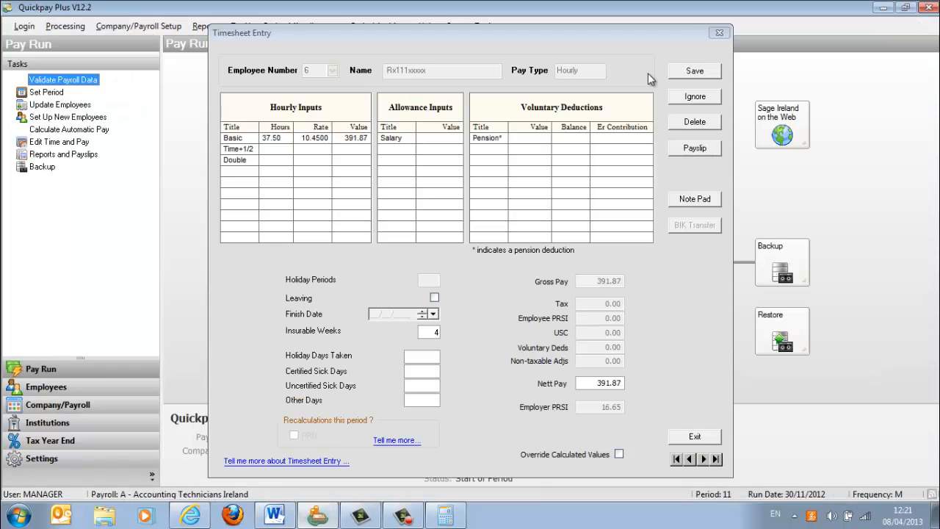
{"action": "left_click", "coordinate": [721, 35]}
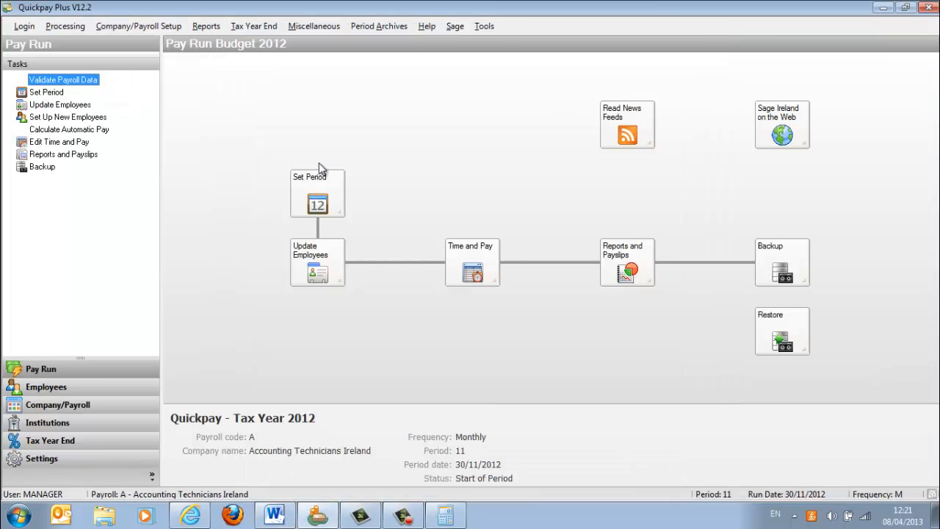
- Open the company's payments and deductions setup and name the first unused hourly payment Time+1/3
{"action": "left_click", "coordinate": [152, 28]}
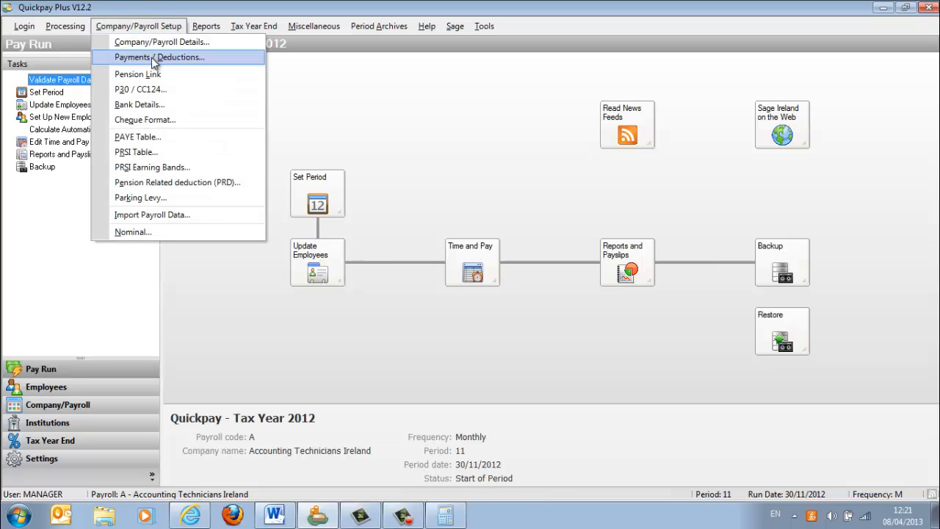
{"action": "left_click", "coordinate": [153, 59]}
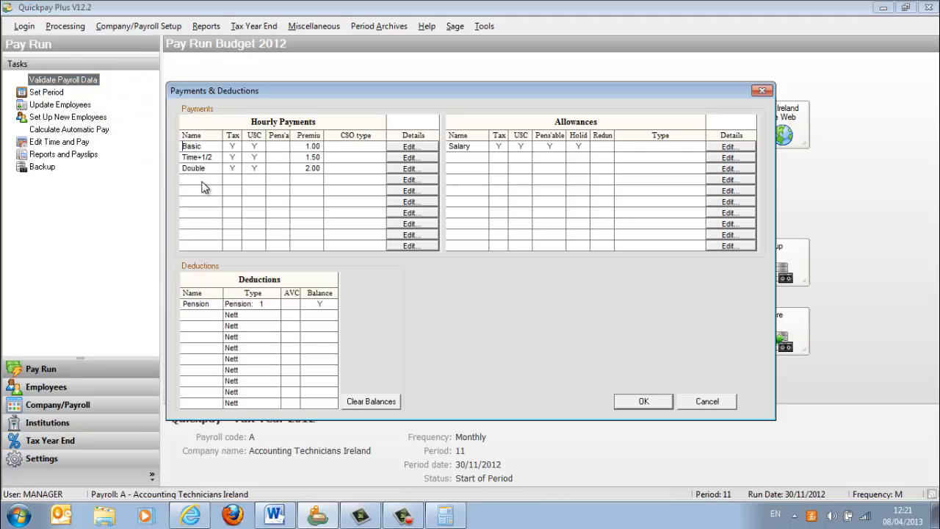
{"action": "left_click", "coordinate": [408, 181]}
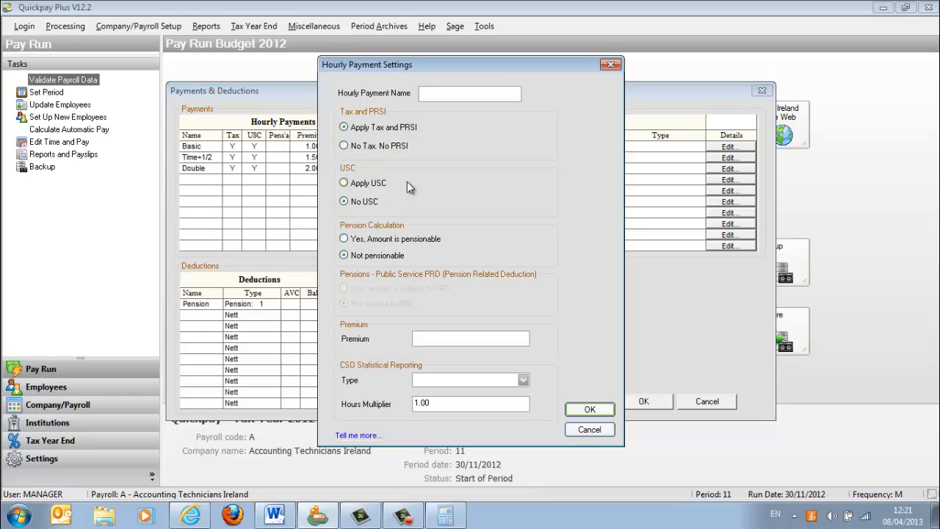
{"action": "type", "text": "Time+1/3"}
- Make the Time+1/3 payment subject to USC and pensionable, set its premium to 1.33 and accept the payment settings
{"action": "left_click", "coordinate": [345, 238]}
{"action": "left_click", "coordinate": [449, 338]}
{"action": "type", "text": "33"}
{"action": "key", "text": "BackSpace"}
{"action": "key", "text": "BackSpace"}
{"action": "type", "text": "1.33"}
{"action": "left_click", "coordinate": [582, 408]}
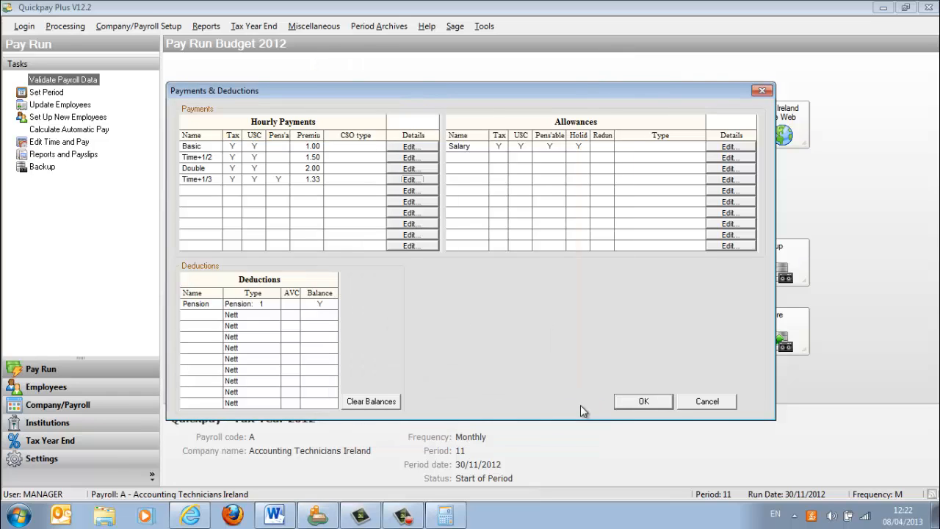
{"action": "left_click", "coordinate": [640, 401]}
- Reopen Time and Pay and load employee 6's timesheet
{"action": "left_click", "coordinate": [467, 269]}
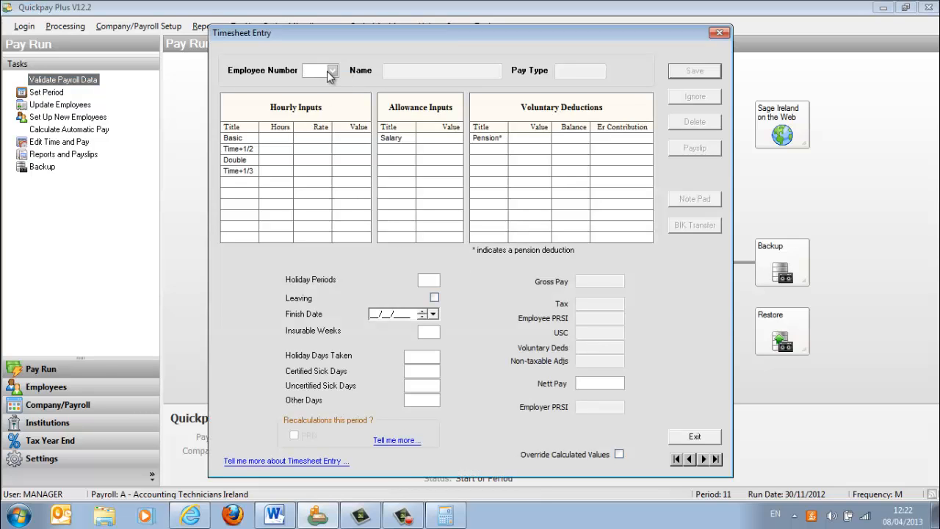
{"action": "left_click", "coordinate": [332, 71]}
{"action": "left_click", "coordinate": [369, 153]}
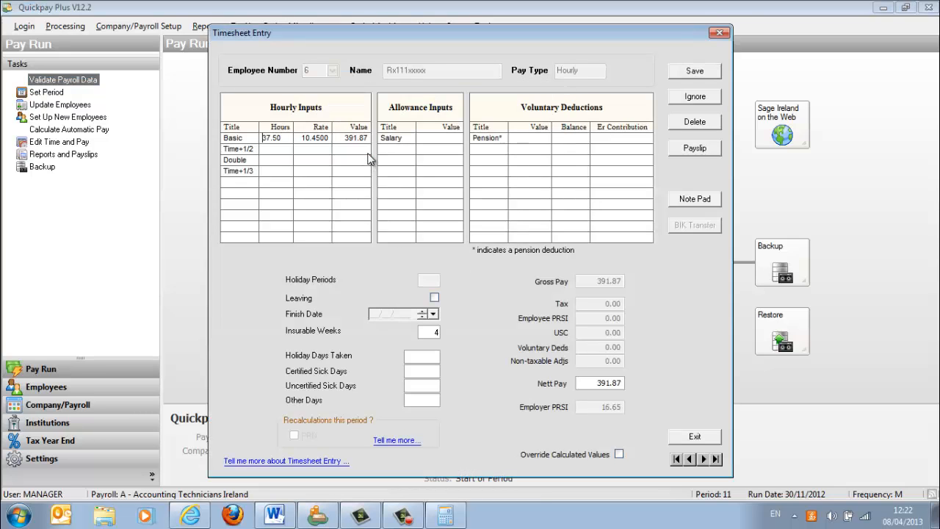
- Check the overtime hours in Word's question 2 and enter 2.5 hours for Time+1/3 on the timesheet in Quickpay
{"action": "left_click", "coordinate": [287, 172]}
{"action": "left_click", "coordinate": [282, 509]}
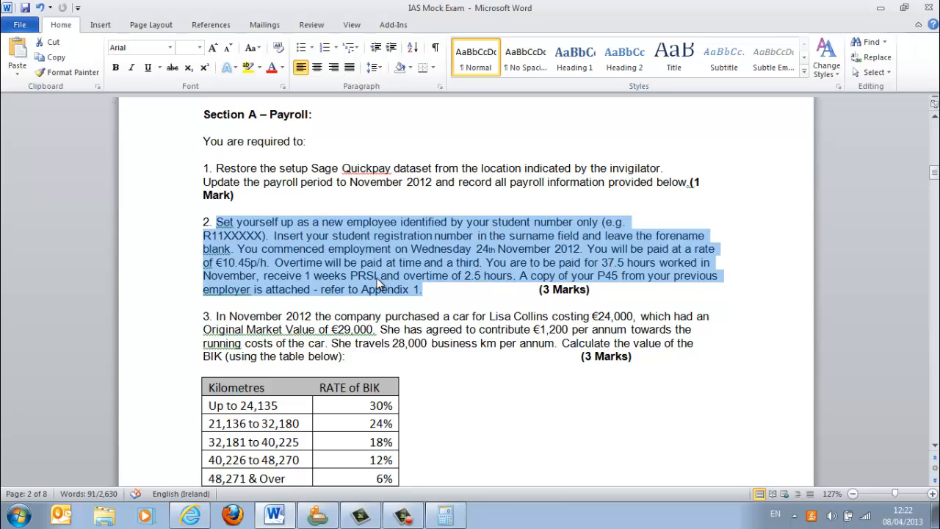
{"action": "left_click", "coordinate": [317, 516]}
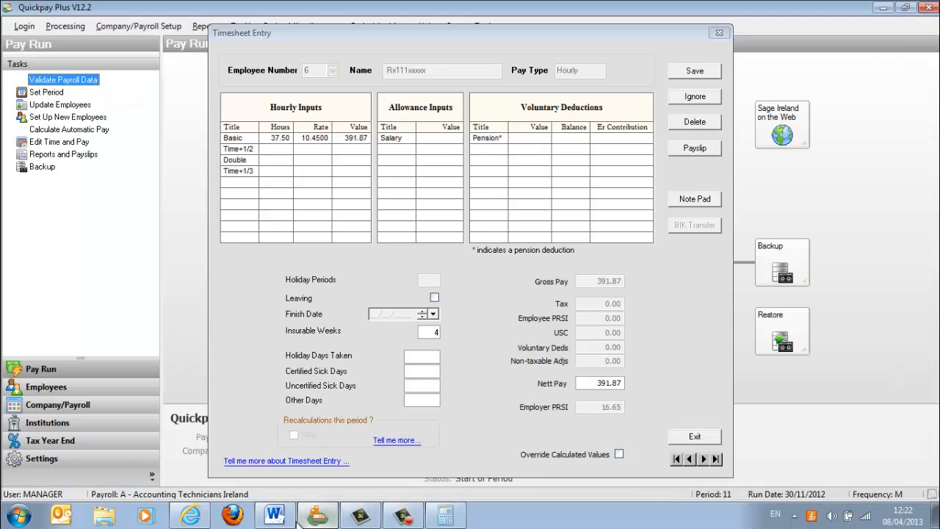
{"action": "left_click", "coordinate": [289, 173]}
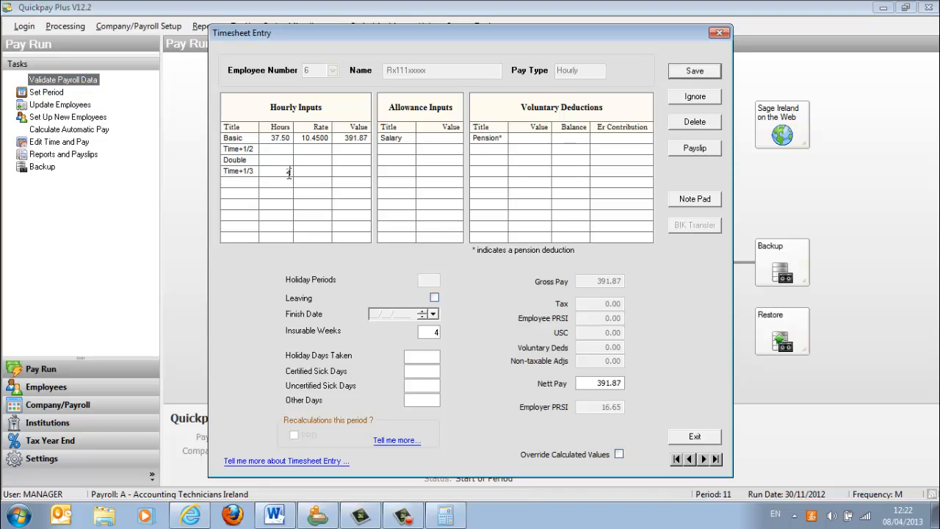
{"action": "type", "text": "2.5"}
{"action": "key", "text": "Return"}
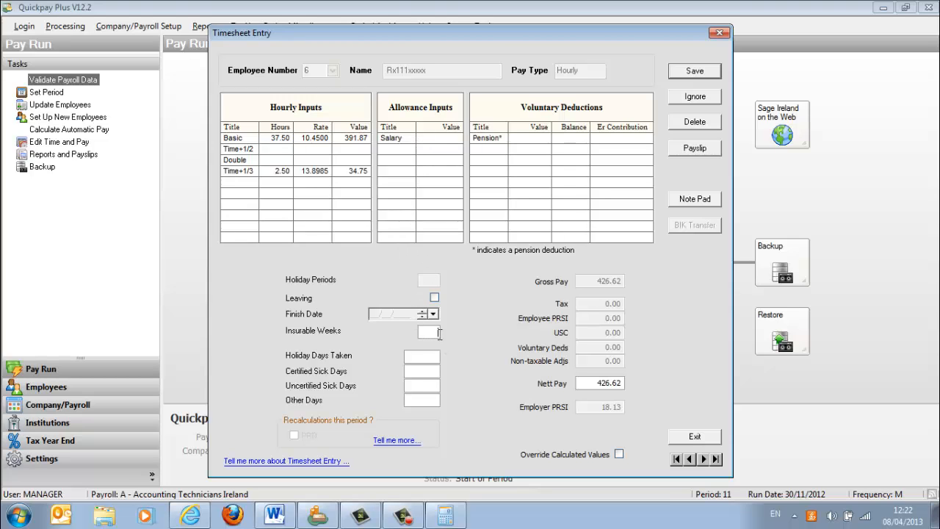
- Set the employee's insurable weeks to 1 and save the timesheet
{"action": "left_click", "coordinate": [440, 333]}
{"action": "type", "text": "1"}
{"action": "key", "text": "Tab"}
{"action": "left_click", "coordinate": [695, 70]}
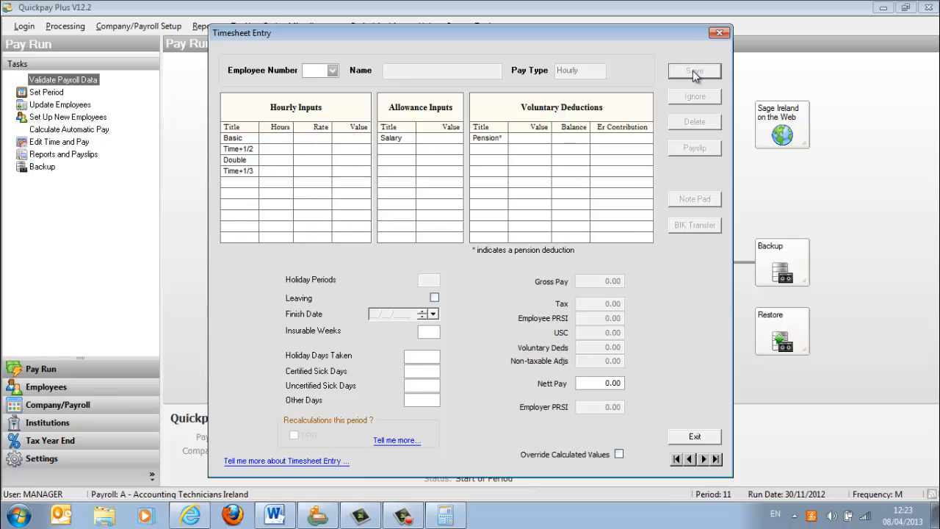
- Switch to the exam document in Word and select question 3's text with its BIK rate table for review
{"action": "left_click", "coordinate": [275, 516]}
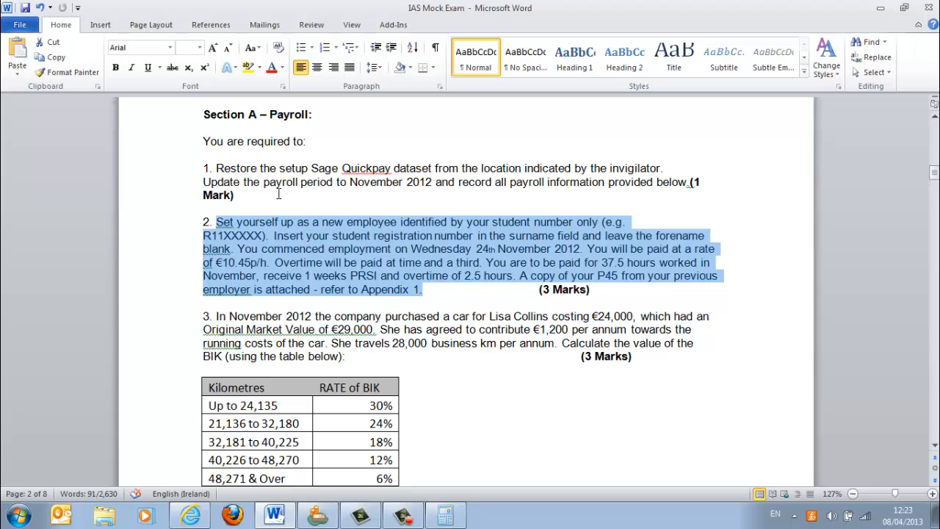
{"action": "left_click", "coordinate": [393, 281]}
{"action": "left_click", "coordinate": [457, 422]}
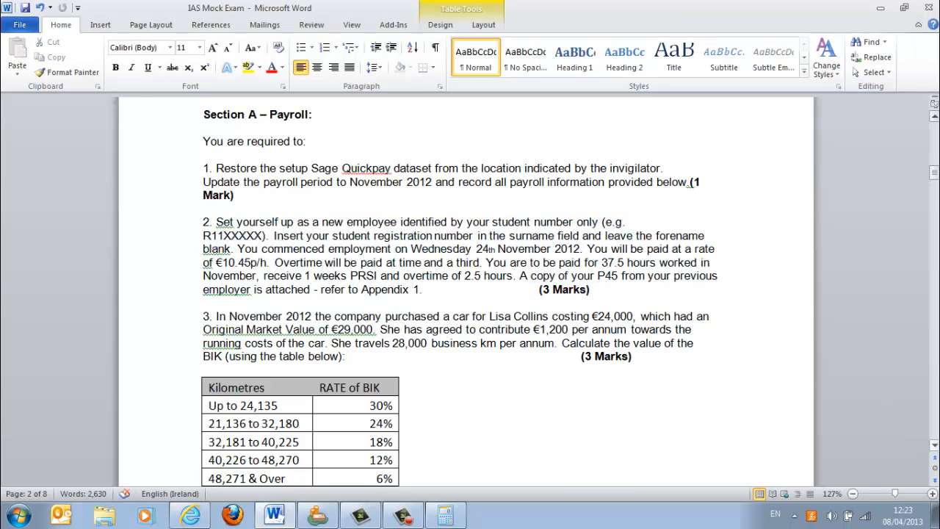
{"action": "left_click", "coordinate": [935, 445]}
{"action": "left_click", "coordinate": [934, 445]}
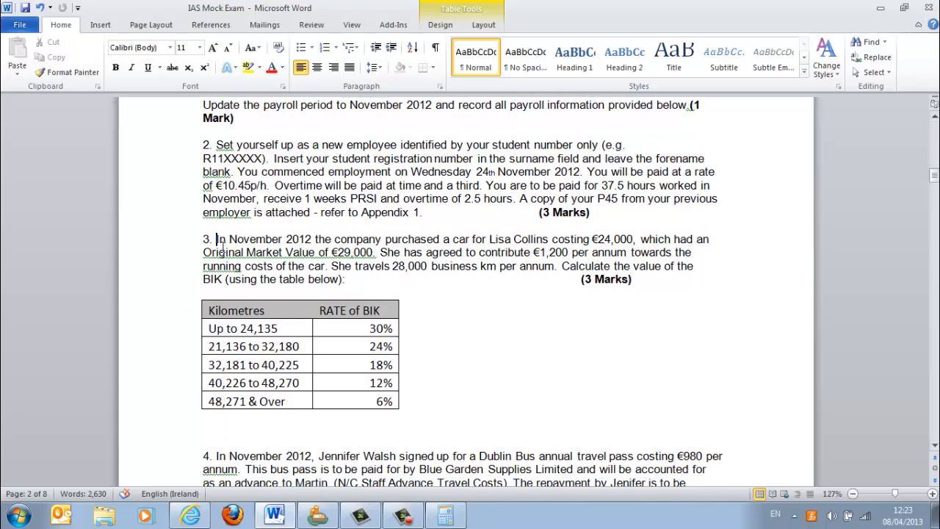
{"action": "left_click_drag", "start_coordinate": [216, 238], "coordinate": [393, 400]}
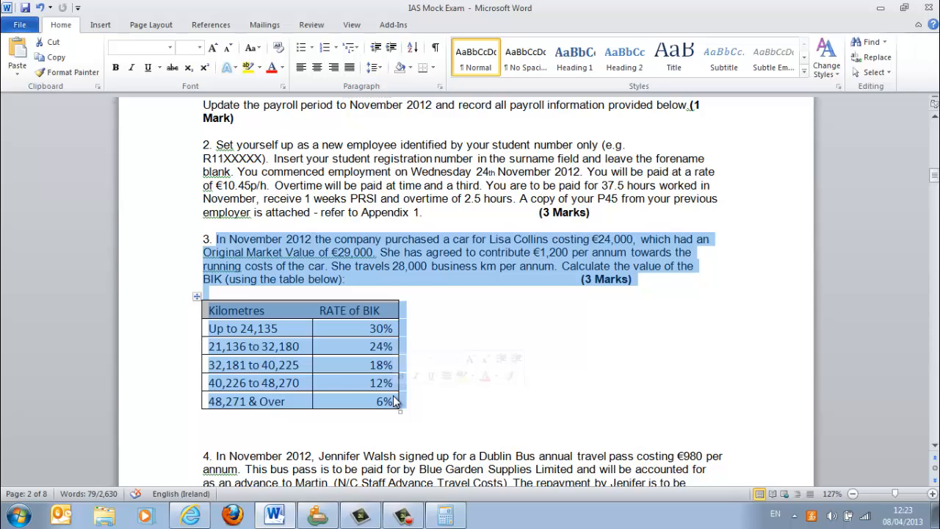
- Start the BIK formula on the blank line under the rate table with "X/12(omv x Y%"
{"action": "left_click", "coordinate": [257, 427]}
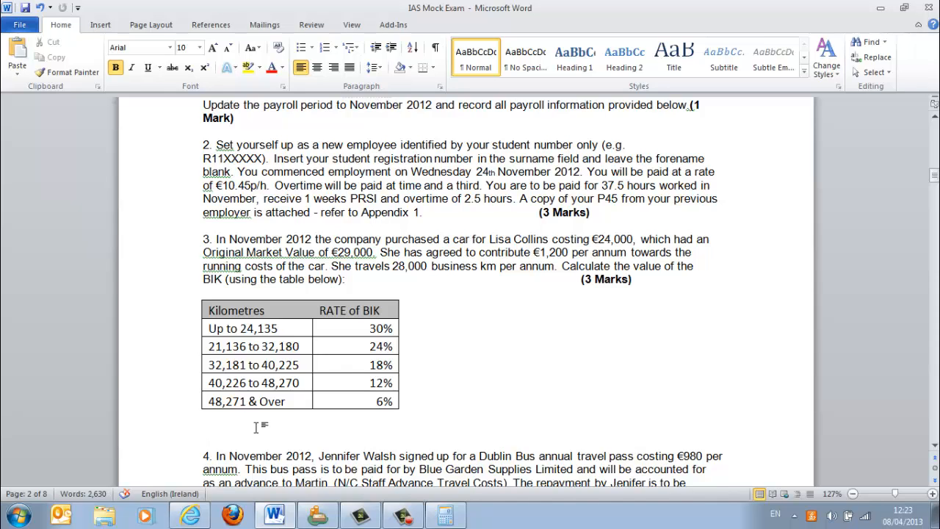
{"action": "type", "text": "X/12(omv"}
{"action": "type", "text": "x"}
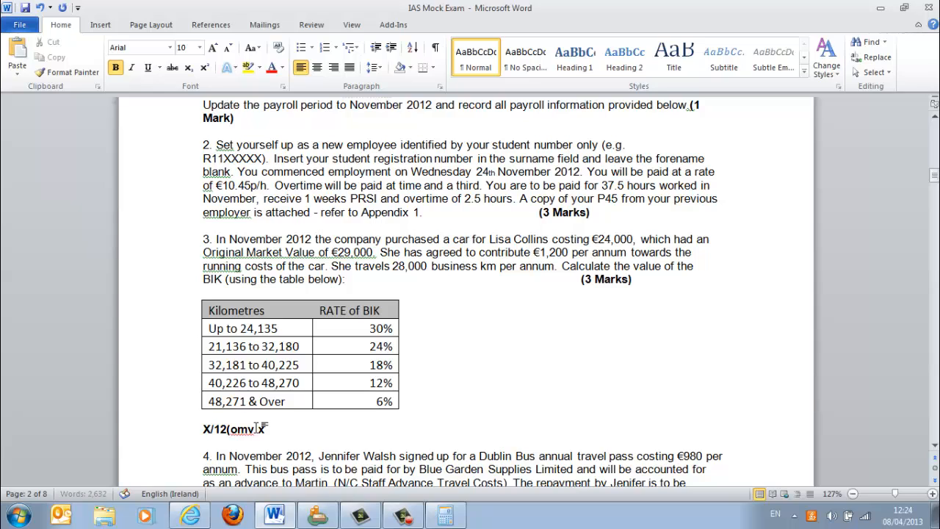
{"action": "type", "text": " Y%"}
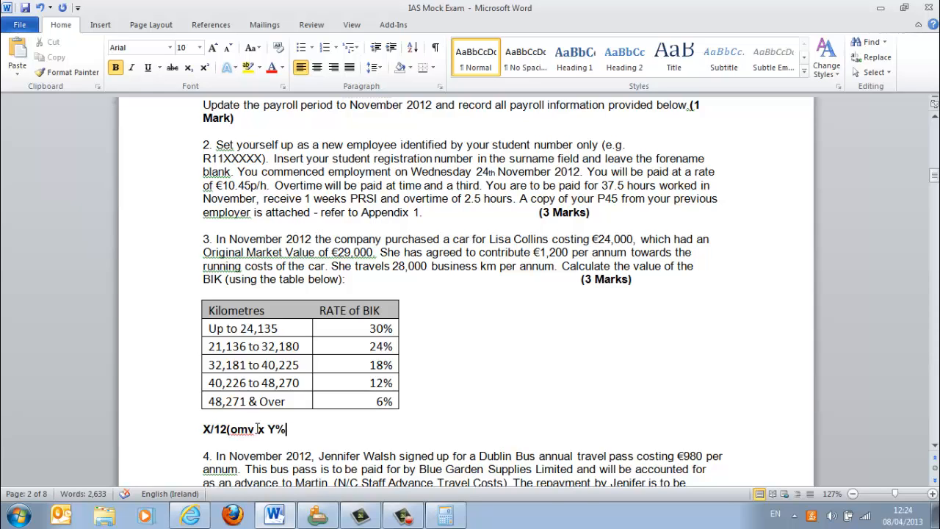
- Examine the BIK rates and match question 3's 28,000 business km to its row in the table
{"action": "left_click_drag", "start_coordinate": [366, 328], "coordinate": [360, 401]}
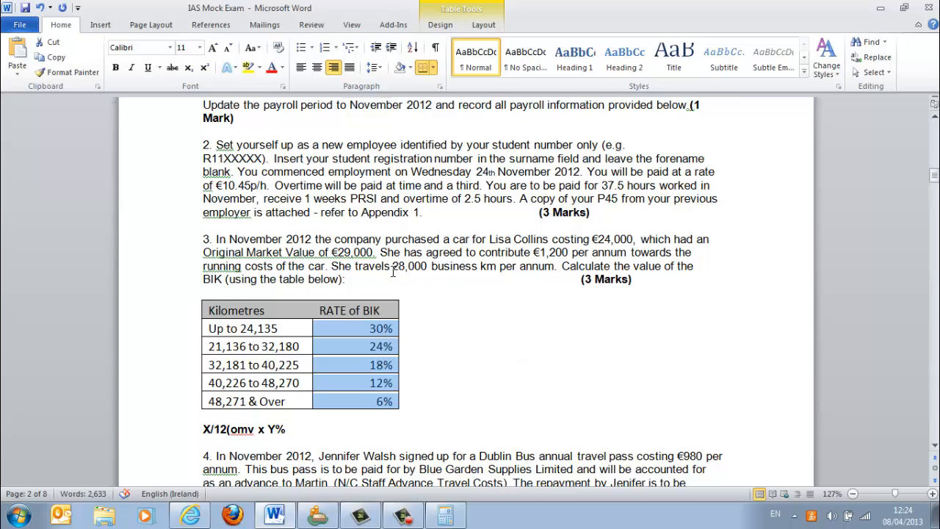
{"action": "left_click_drag", "start_coordinate": [392, 268], "coordinate": [474, 267]}
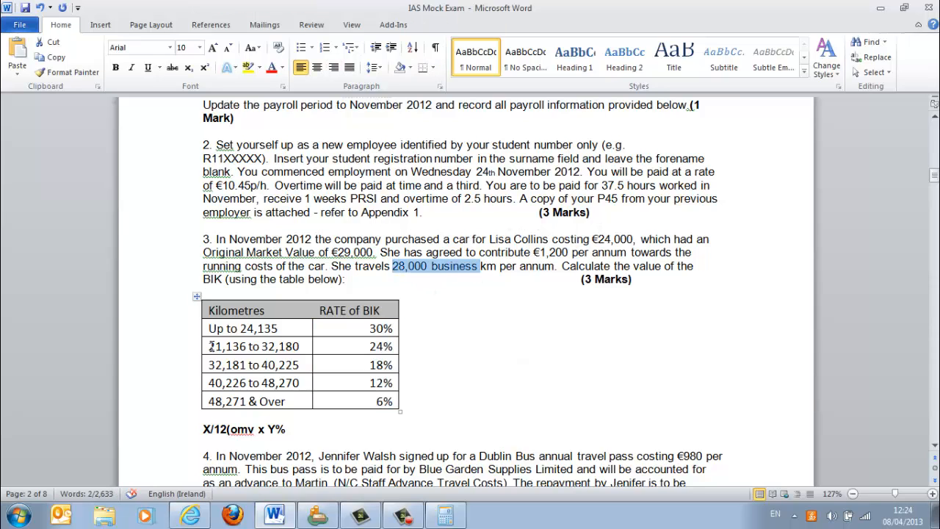
{"action": "left_click_drag", "start_coordinate": [208, 346], "coordinate": [354, 340]}
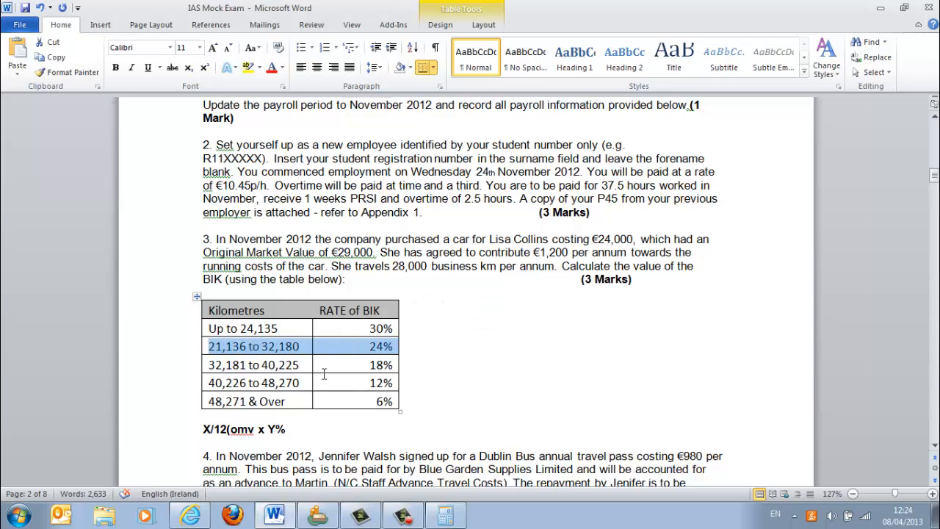
- Complete the BIK formula so it reads "X/12((omv x Y%)-expenses paid to boss)"
{"action": "left_click", "coordinate": [296, 429]}
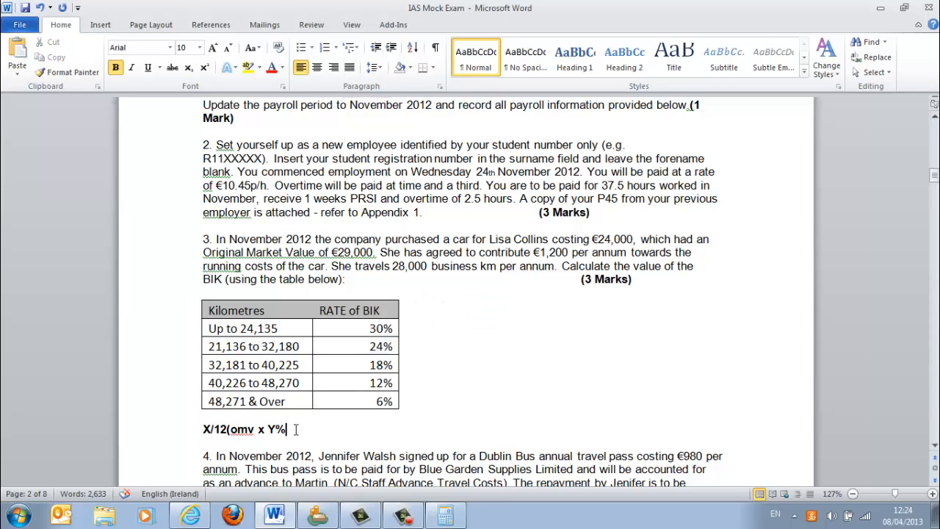
{"action": "type", "text": ")-exp"}
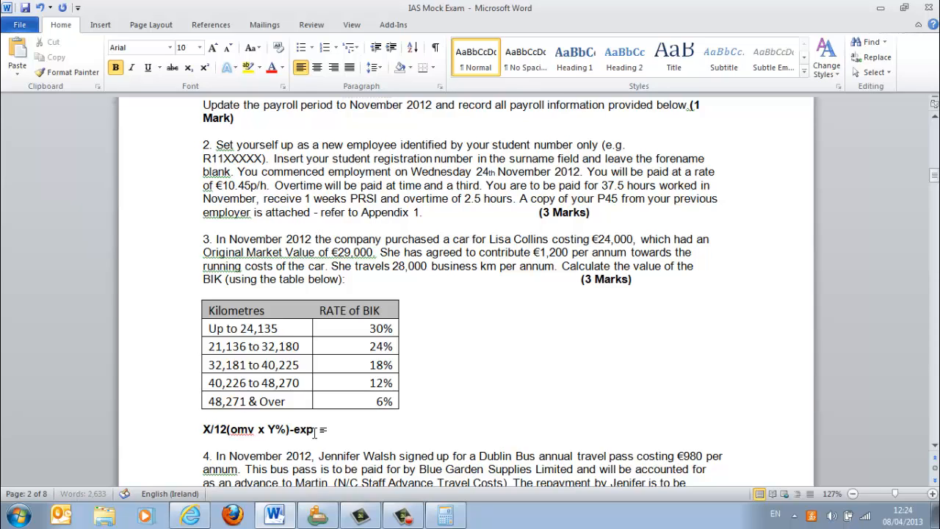
{"action": "type", "text": "enses paid to bos"}
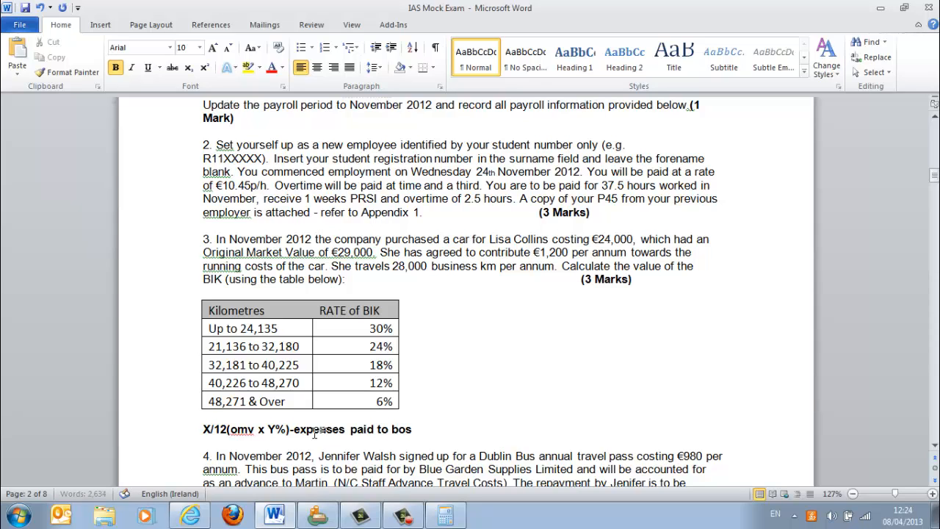
{"action": "type", "text": "s)"}
{"action": "left_click", "coordinate": [227, 429]}
{"action": "type", "text": "("}
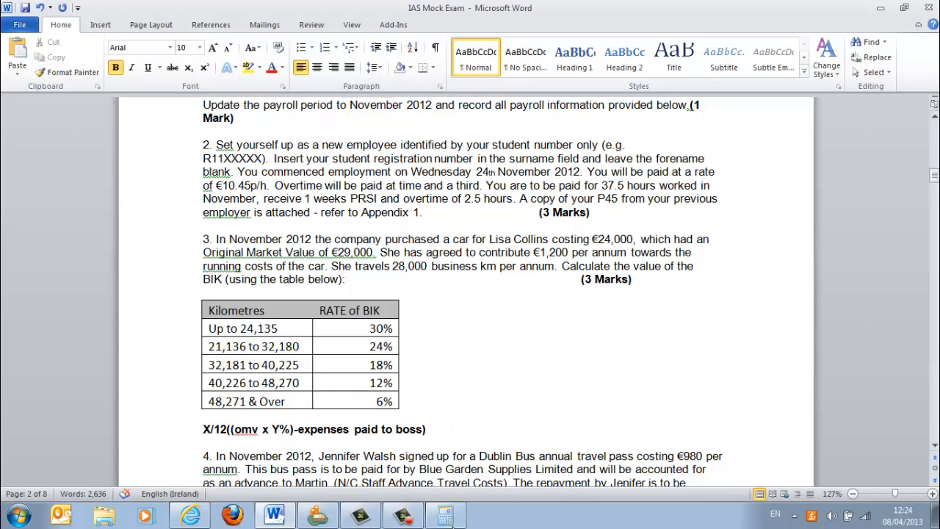
- Switch to Calculator, move it beside the question text, clear it and multiply 29000 by .24
{"action": "left_click", "coordinate": [445, 516]}
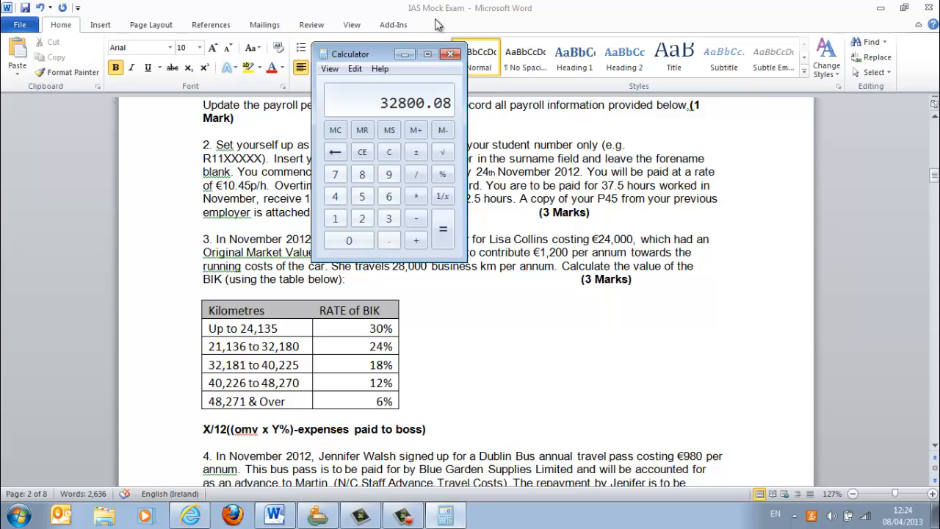
{"action": "left_click_drag", "start_coordinate": [392, 42], "coordinate": [780, 189]}
{"action": "left_click", "coordinate": [744, 272]}
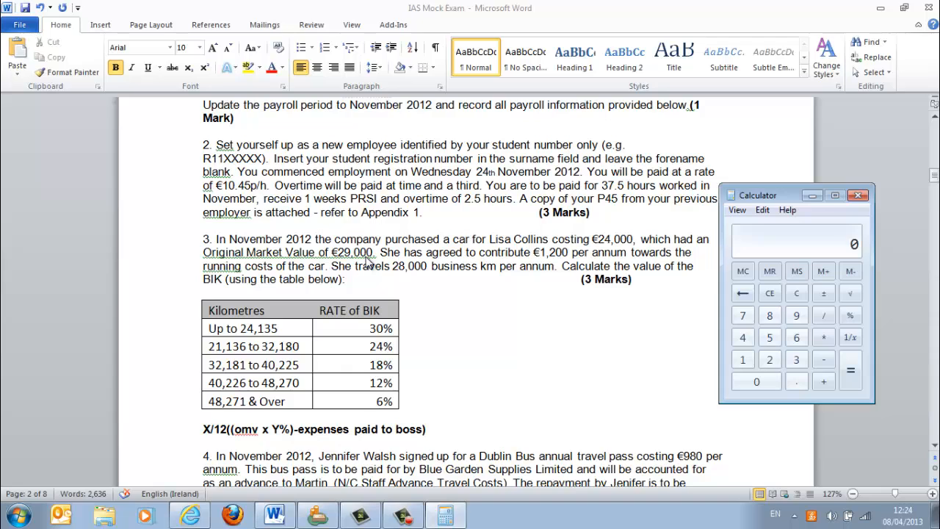
{"action": "type", "text": "29000"}
{"action": "type", "text": "*.24"}
{"action": "key", "text": "Return"}
- Subtract 1200 from the product, divide by 12 for the monthly BIK and return to Quickpay's timesheet entry
{"action": "key", "text": "minus"}
{"action": "type", "text": "1200"}
{"action": "key", "text": "Return"}
{"action": "left_click", "coordinate": [823, 316]}
{"action": "type", "text": "12"}
{"action": "key", "text": "Return"}
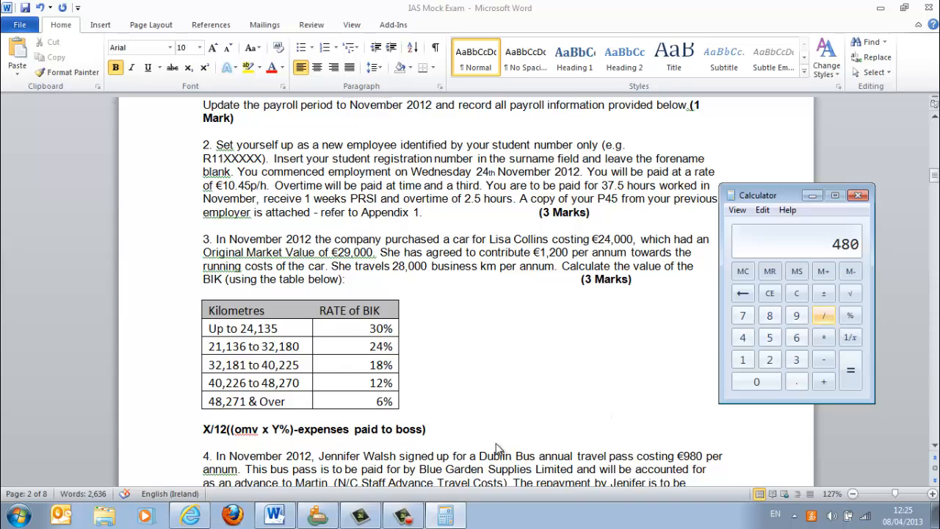
{"action": "left_click", "coordinate": [325, 518]}
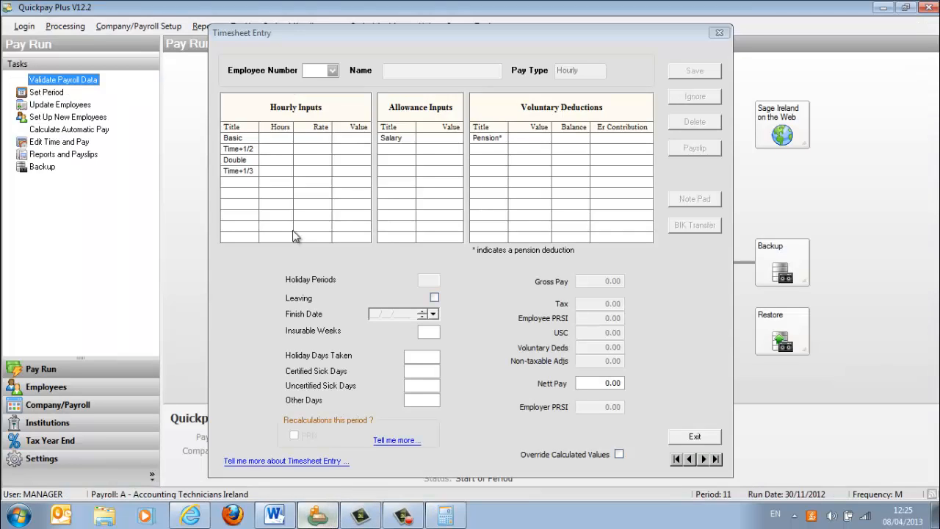
{"action": "left_click", "coordinate": [334, 73]}
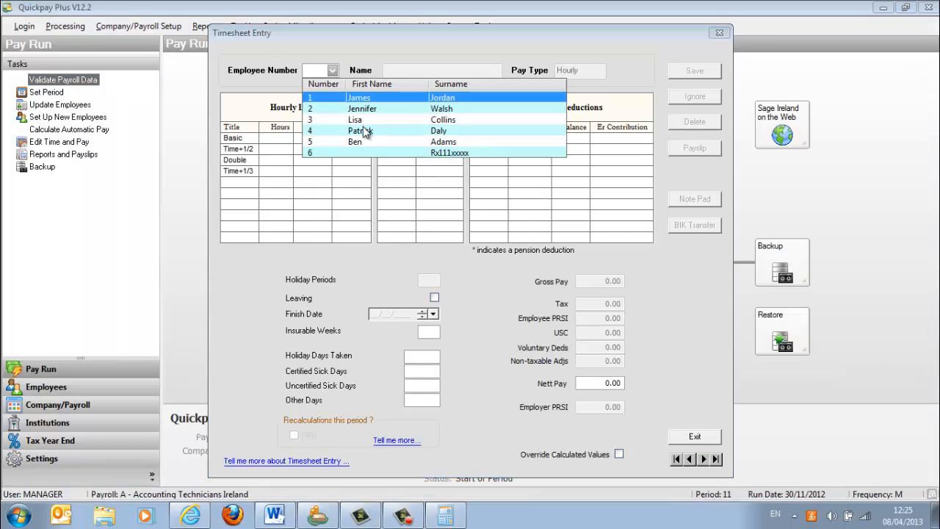
{"action": "left_click", "coordinate": [365, 120]}
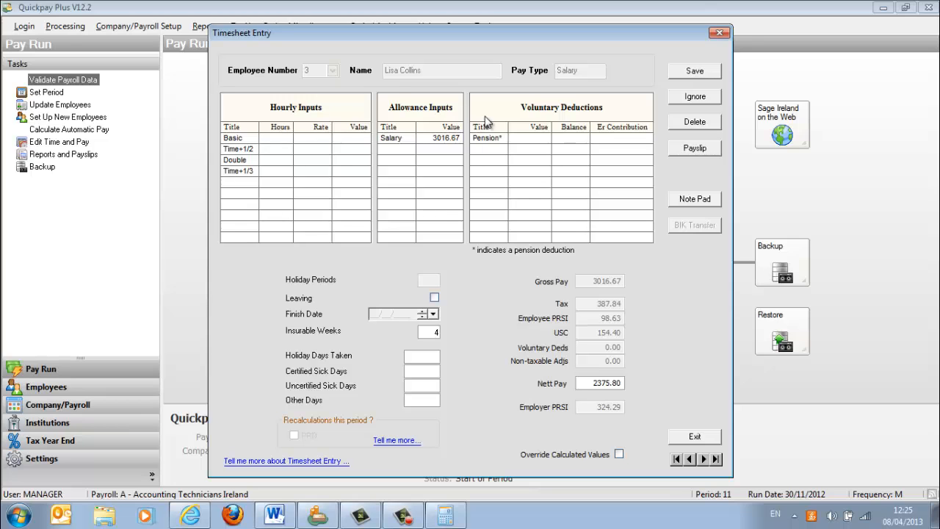
{"action": "left_click", "coordinate": [719, 32]}
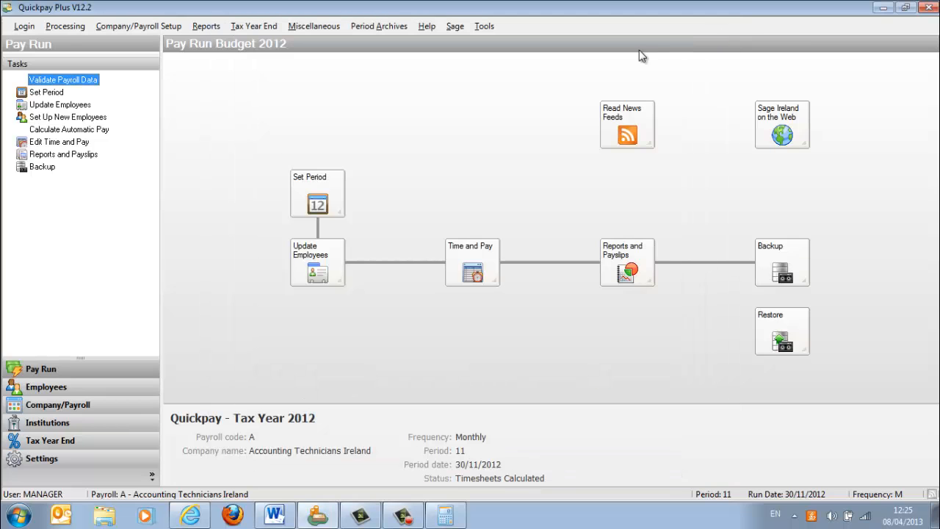
- Add a company allowance named CarBIK as a Benefit in Kind payment with BIK type Car, and save the payments and deductions setup
{"action": "left_click", "coordinate": [156, 28]}
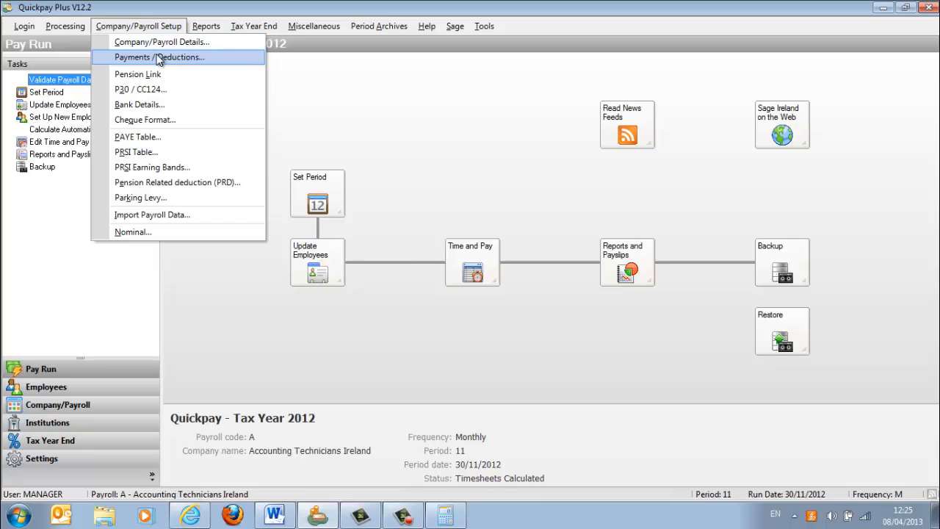
{"action": "left_click", "coordinate": [159, 58]}
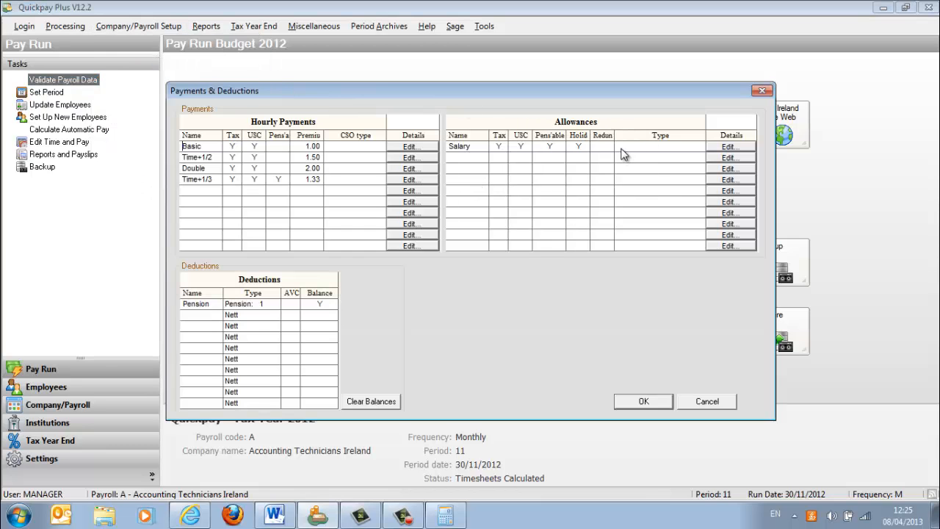
{"action": "left_click", "coordinate": [749, 158]}
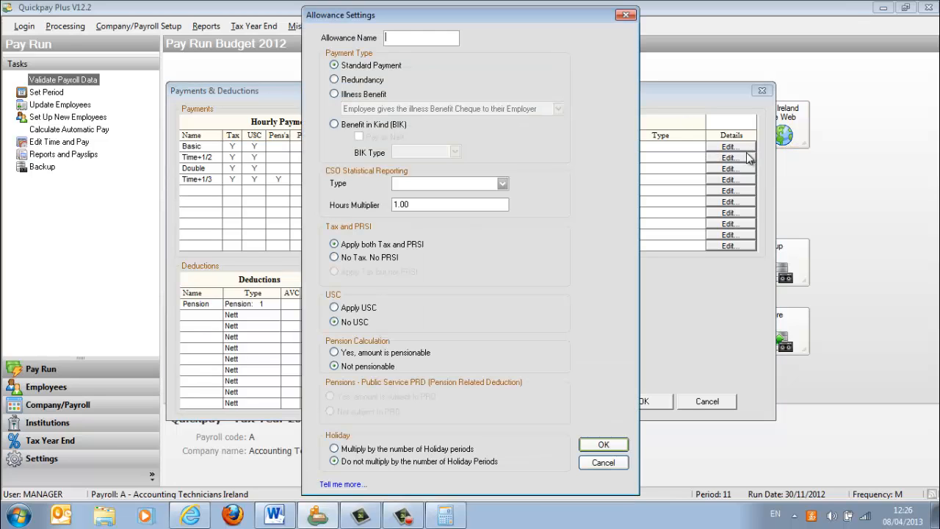
{"action": "type", "text": "CarBIK"}
{"action": "left_click", "coordinate": [334, 124]}
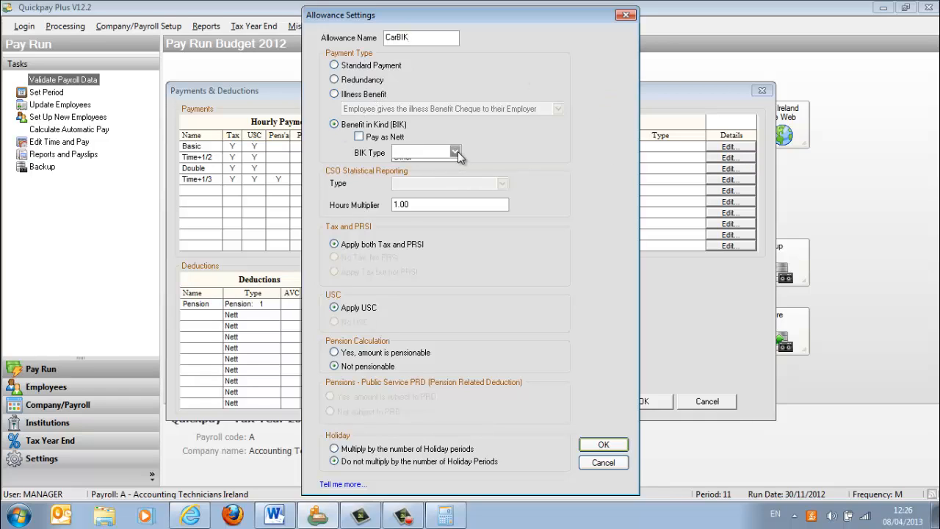
{"action": "left_click", "coordinate": [455, 152]}
{"action": "left_click", "coordinate": [434, 173]}
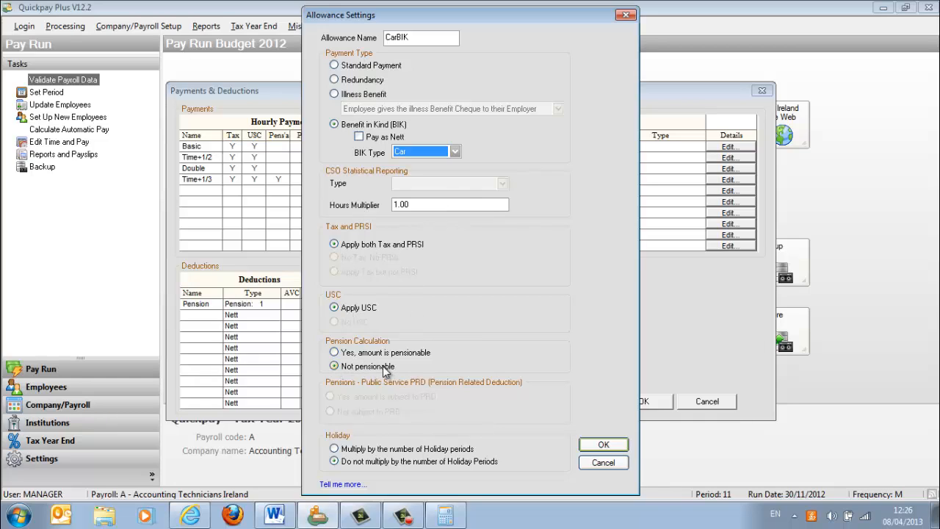
{"action": "left_click", "coordinate": [603, 444]}
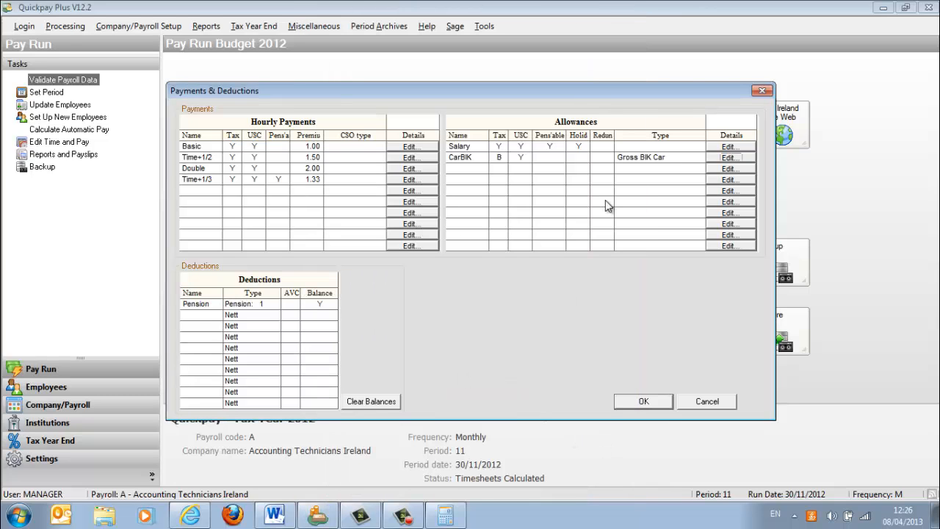
{"action": "left_click", "coordinate": [647, 403]}
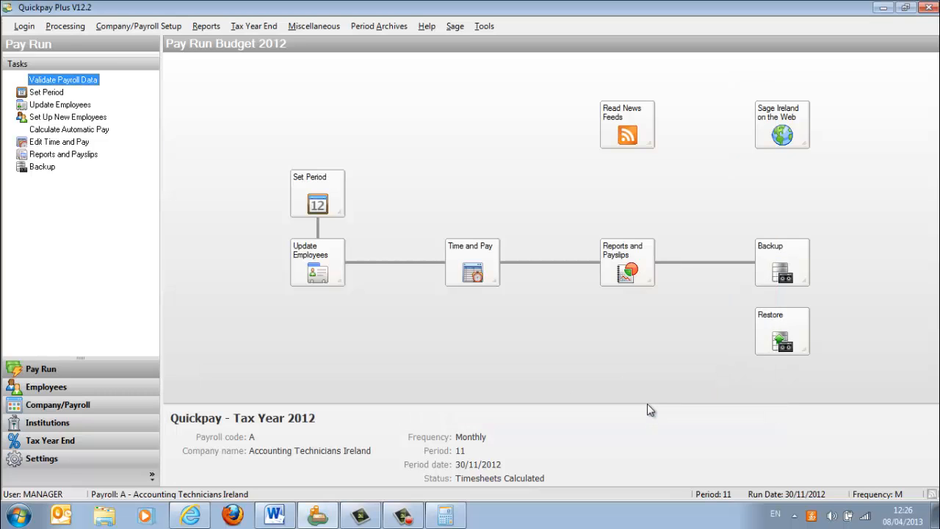
- Enter 480 as the CarBIK allowance on employee 3's timesheet and save it
{"action": "left_click", "coordinate": [472, 268]}
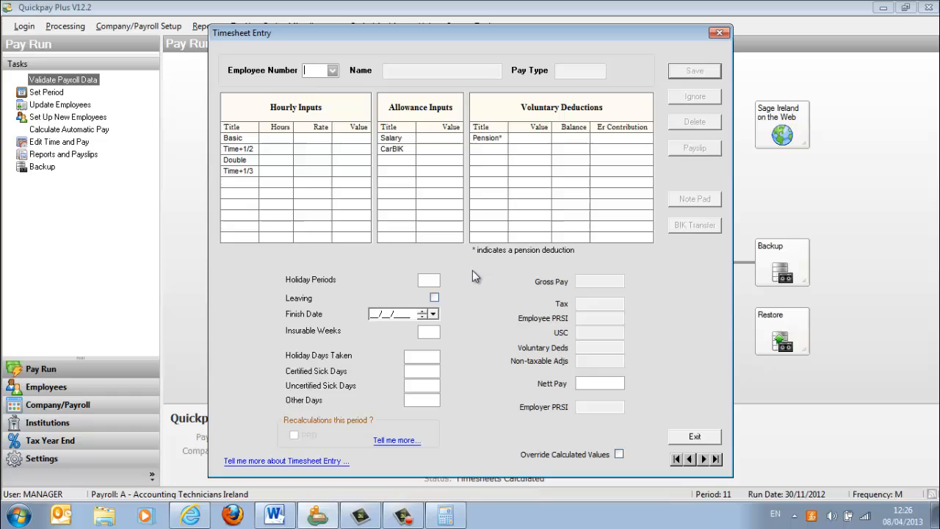
{"action": "left_click", "coordinate": [332, 71]}
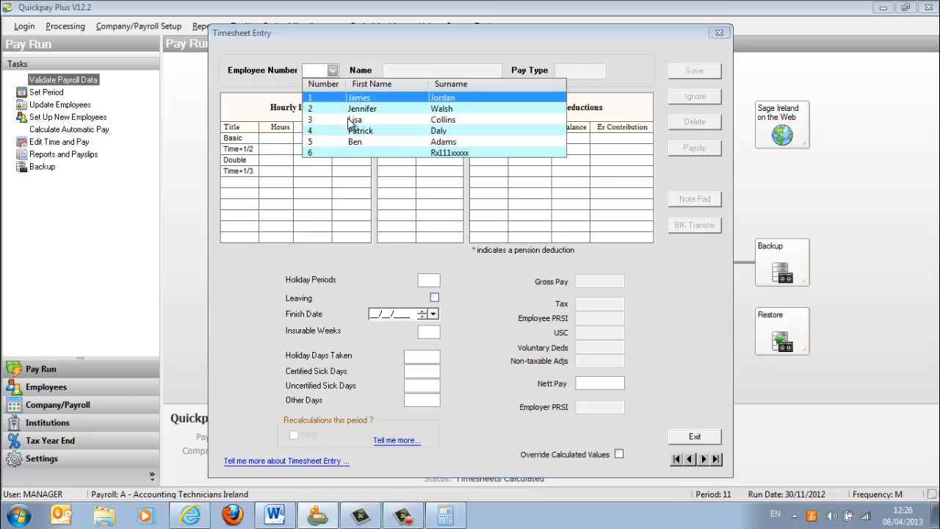
{"action": "left_click", "coordinate": [350, 119]}
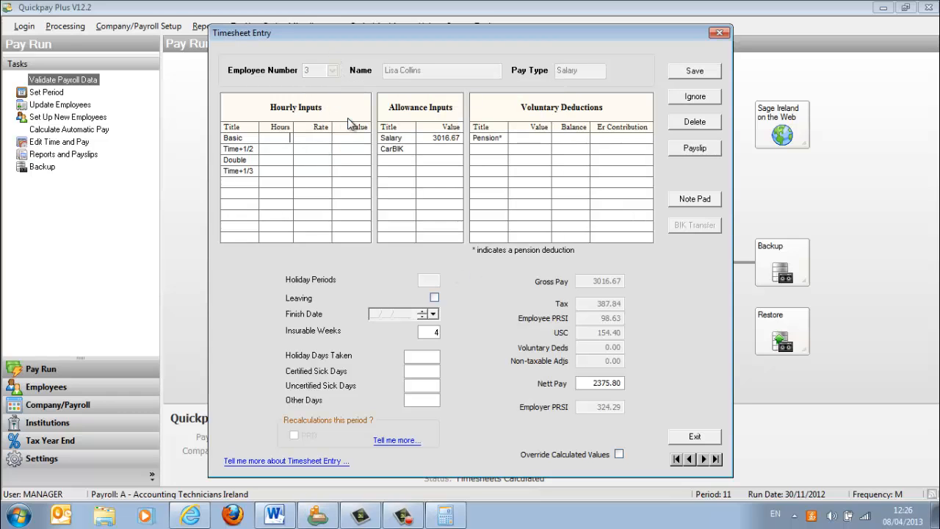
{"action": "left_click", "coordinate": [452, 150]}
{"action": "type", "text": "480"}
{"action": "key", "text": "Tab"}
{"action": "left_click", "coordinate": [690, 75]}
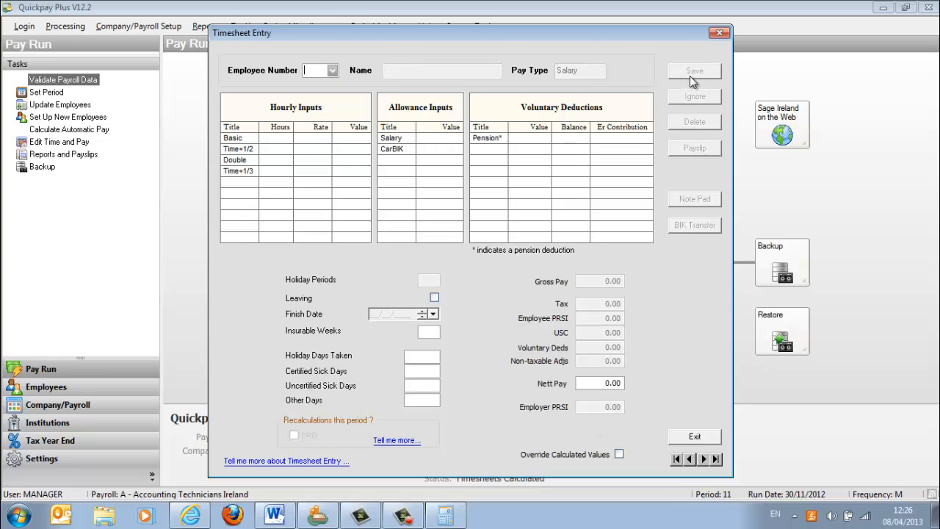
- Switch to the Word exam document and replace the wrong first name in question 4's travel expenses sentence with the bus pass employee's first name
{"action": "left_click", "coordinate": [278, 517]}
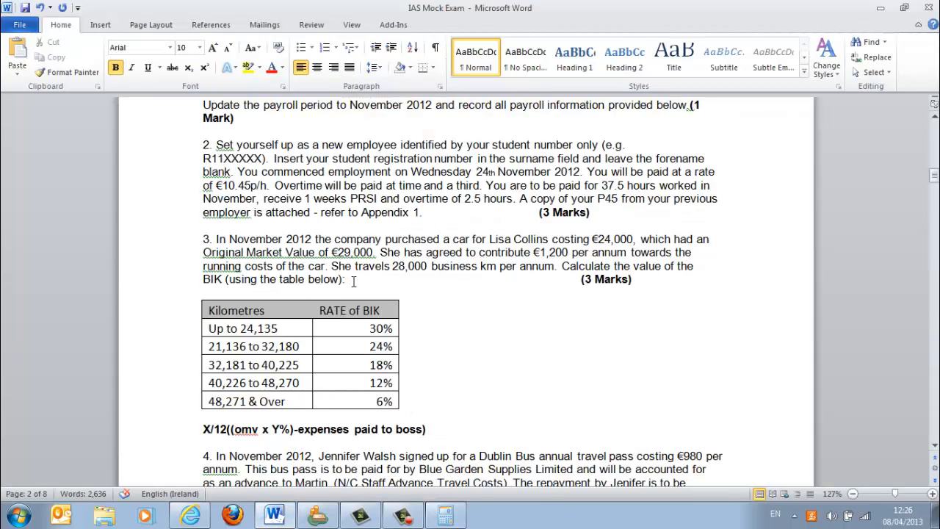
{"action": "left_click", "coordinate": [935, 445]}
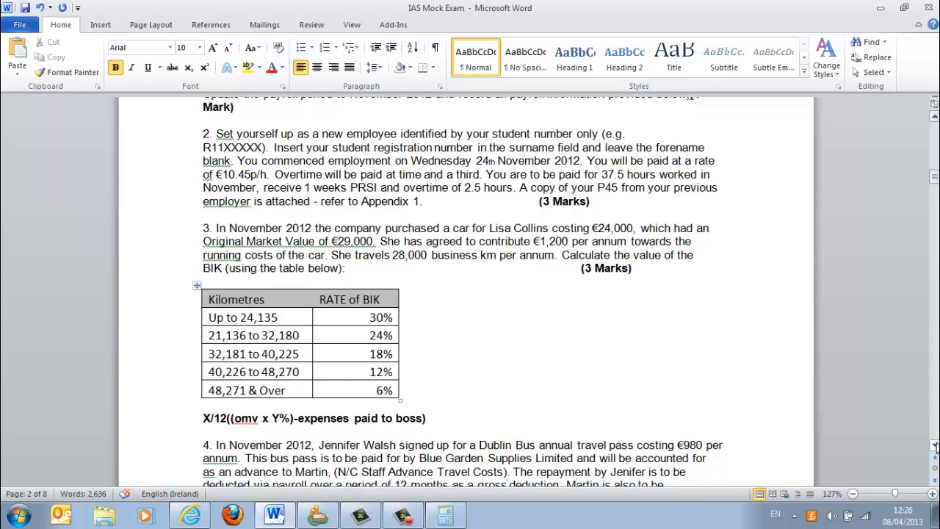
{"action": "scroll", "coordinate": [935, 445], "scroll_direction": "down", "scroll_amount": 3}
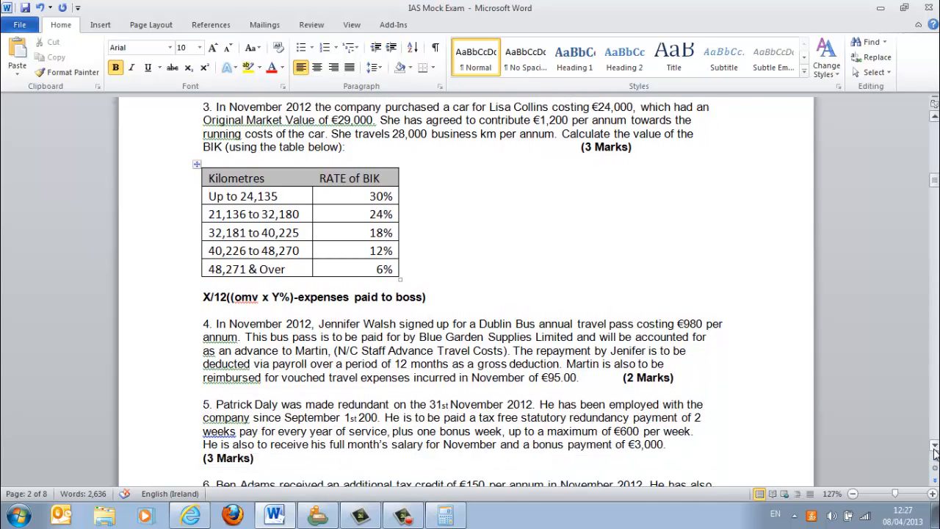
{"action": "left_click", "coordinate": [936, 445]}
{"action": "left_click", "coordinate": [599, 343]}
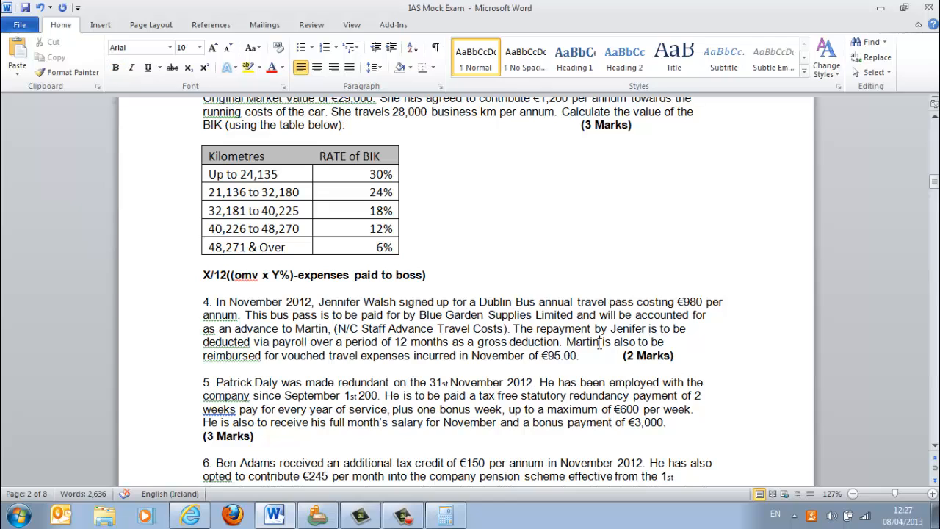
{"action": "key", "text": "BackSpace"}
{"action": "key", "text": "BackSpace"}
{"action": "key", "text": "BackSpace"}
{"action": "key", "text": "BackSpace"}
{"action": "key", "text": "BackSpace"}
{"action": "key", "text": "BackSpace"}
{"action": "type", "text": "j"}
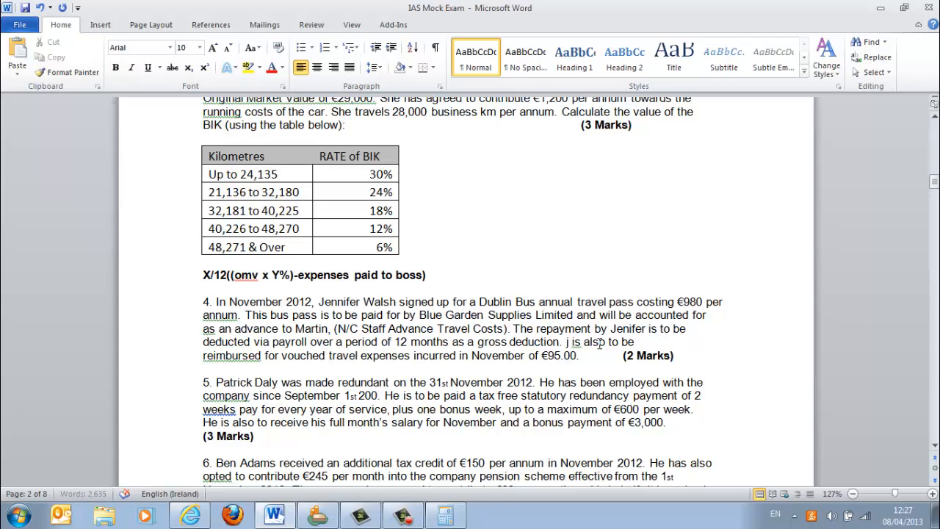
{"action": "type", "text": "enifer"}
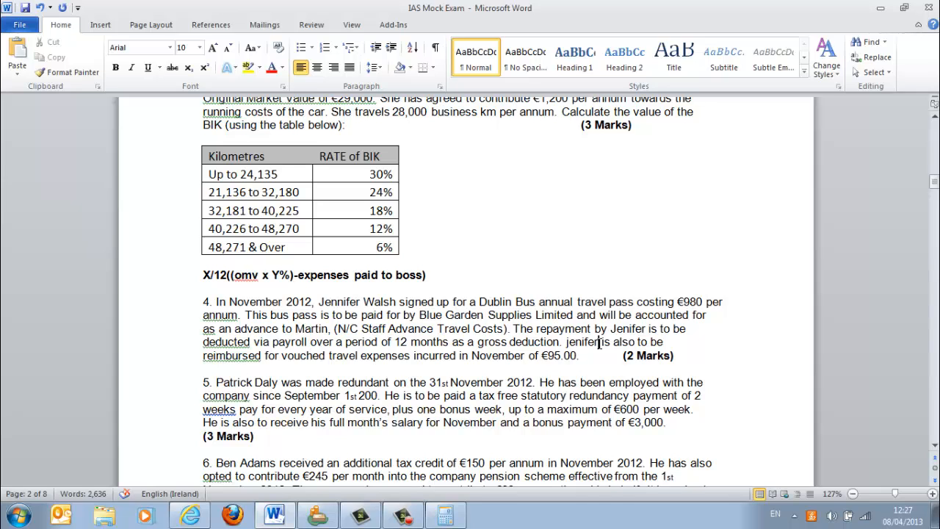
- Correct the first name after "as an advance to" in question 4 to that of the employee with the bus pass
{"action": "left_click_drag", "start_coordinate": [687, 358], "coordinate": [206, 306]}
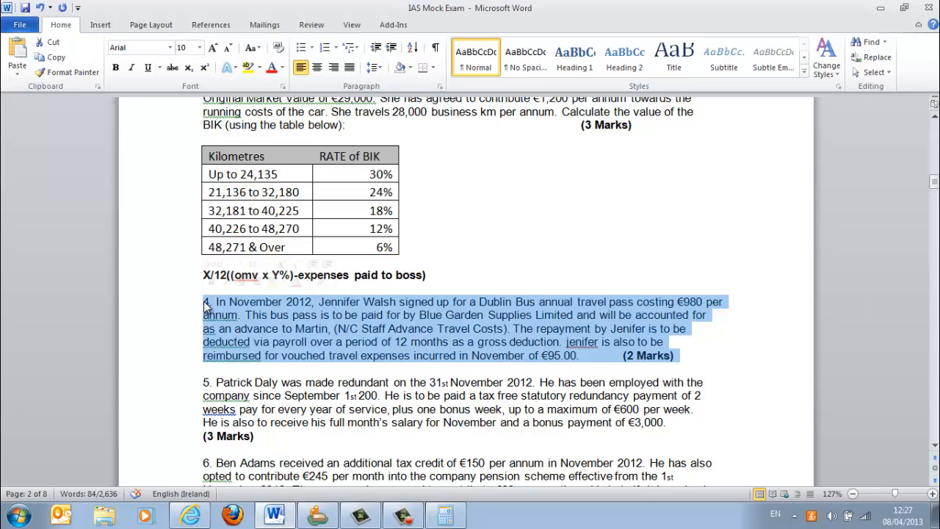
{"action": "left_click", "coordinate": [328, 328]}
{"action": "key", "text": "BackSpace"}
{"action": "key", "text": "BackSpace"}
{"action": "key", "text": "BackSpace"}
{"action": "key", "text": "BackSpace"}
{"action": "key", "text": "BackSpace"}
{"action": "key", "text": "BackSpace"}
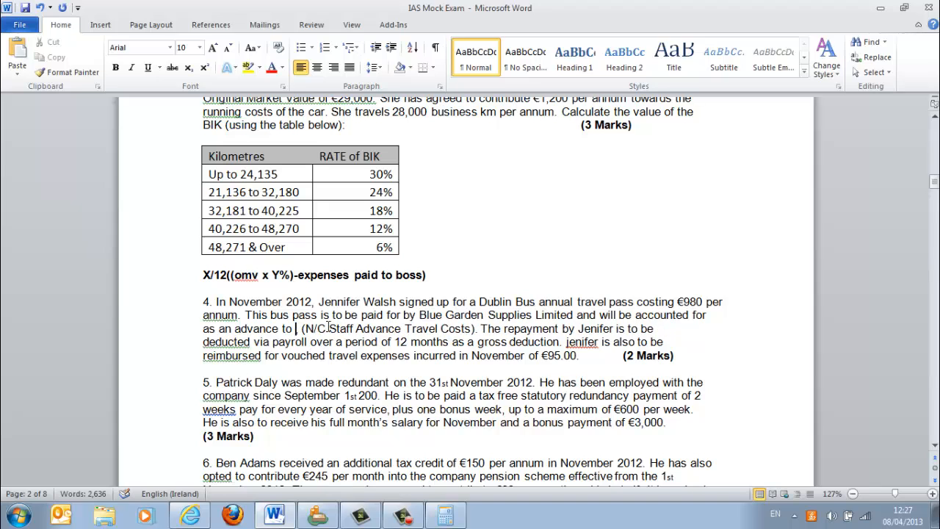
{"action": "type", "text": "h"}
{"action": "key", "text": "BackSpace"}
{"action": "type", "text": "jenifer"}
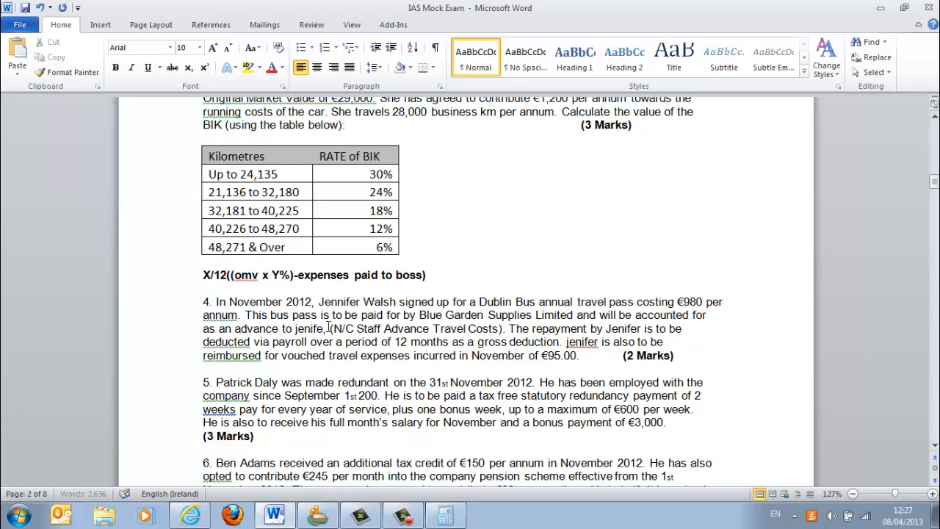
{"action": "type", "text": ","}
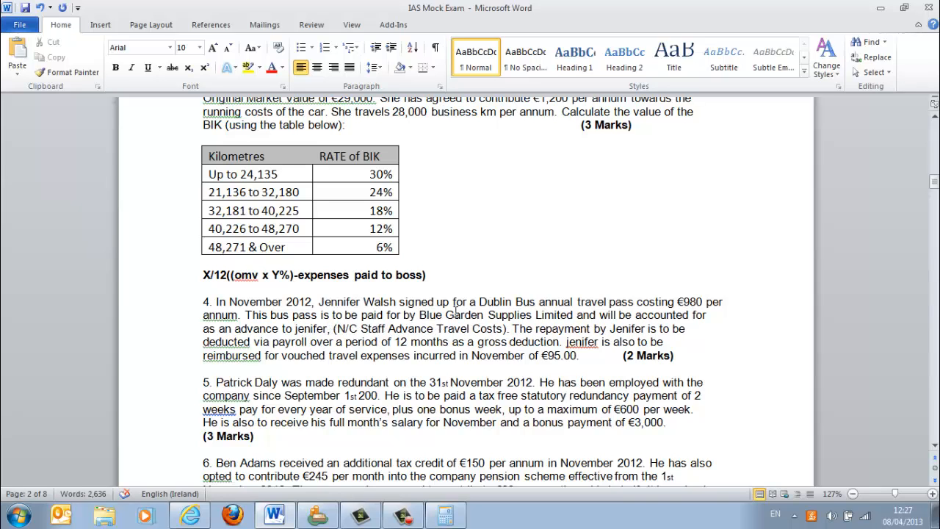
- Replace "Blue Garden Supplies" with "music rock" in question 4's company name
{"action": "left_click", "coordinate": [530, 314]}
{"action": "key", "text": "BackSpace"}
{"action": "key", "text": "BackSpace"}
{"action": "key", "text": "BackSpace"}
{"action": "key", "text": "BackSpace"}
{"action": "key", "text": "BackSpace"}
{"action": "key", "text": "BackSpace"}
{"action": "key", "text": "BackSpace"}
{"action": "key", "text": "BackSpace"}
{"action": "key", "text": "BackSpace"}
{"action": "key", "text": "BackSpace"}
{"action": "key", "text": "BackSpace"}
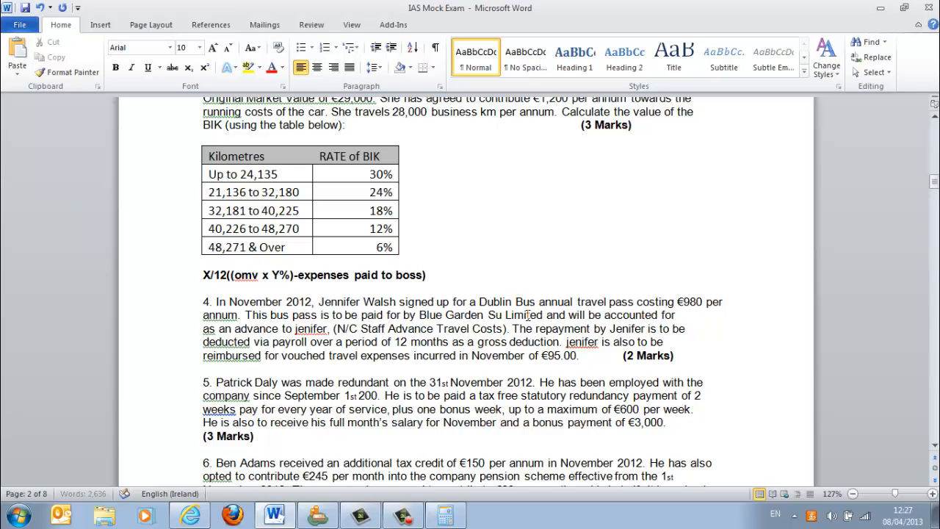
{"action": "key", "text": "BackSpace"}
{"action": "key", "text": "BackSpace"}
{"action": "key", "text": "BackSpace"}
{"action": "key", "text": "BackSpace"}
{"action": "key", "text": "BackSpace"}
{"action": "key", "text": "BackSpace"}
{"action": "key", "text": "BackSpace"}
{"action": "key", "text": "BackSpace"}
{"action": "key", "text": "BackSpace"}
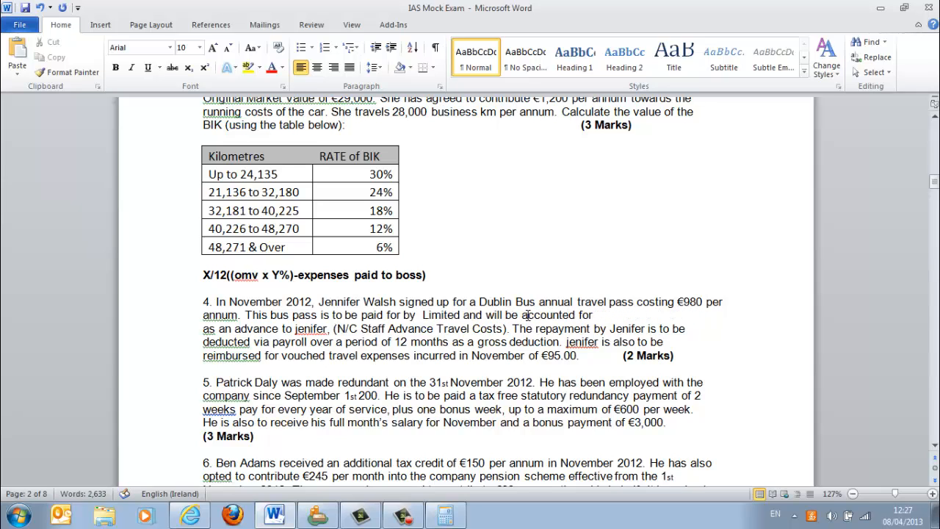
{"action": "type", "text": "music ros"}
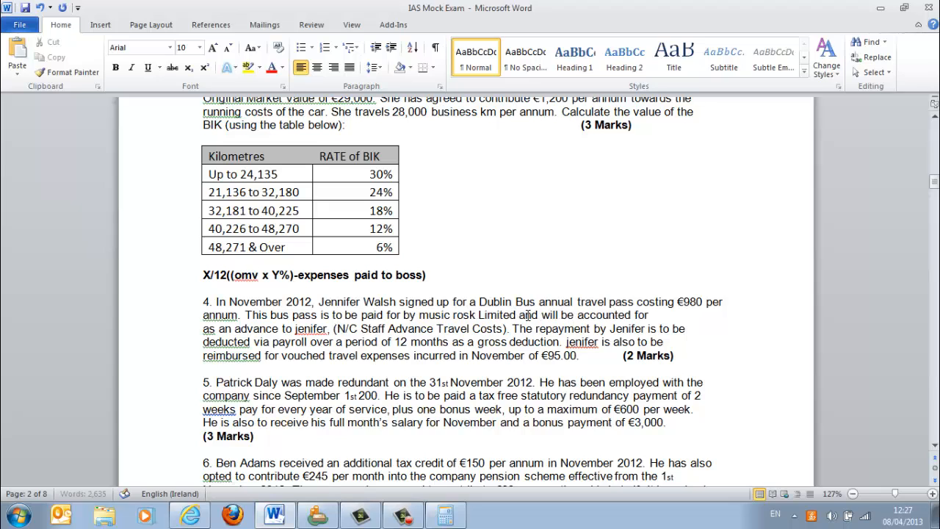
{"action": "key", "text": "BackSpace"}
{"action": "type", "text": "ck"}
{"action": "left_click", "coordinate": [619, 272]}
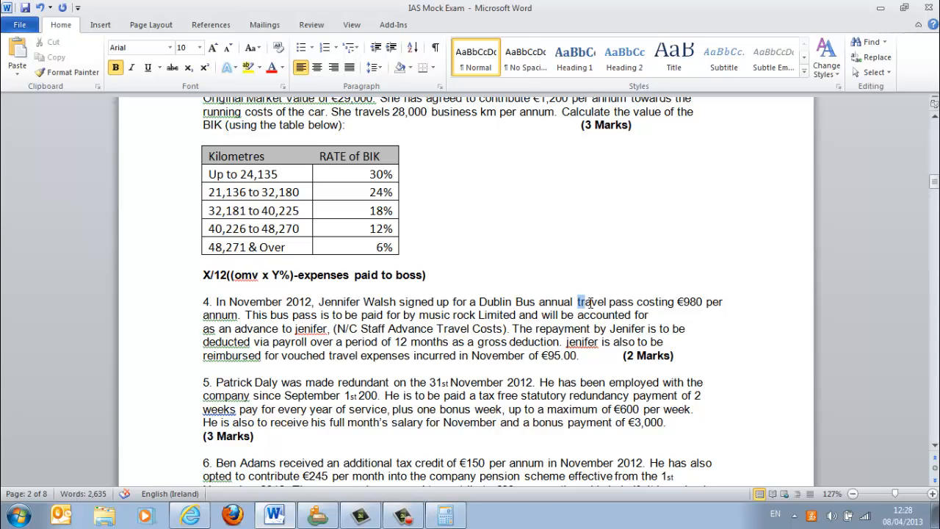
- Examine question 4's travel pass, its repayment terms and the vouched travel expenses
{"action": "left_click_drag", "start_coordinate": [579, 301], "coordinate": [644, 302]}
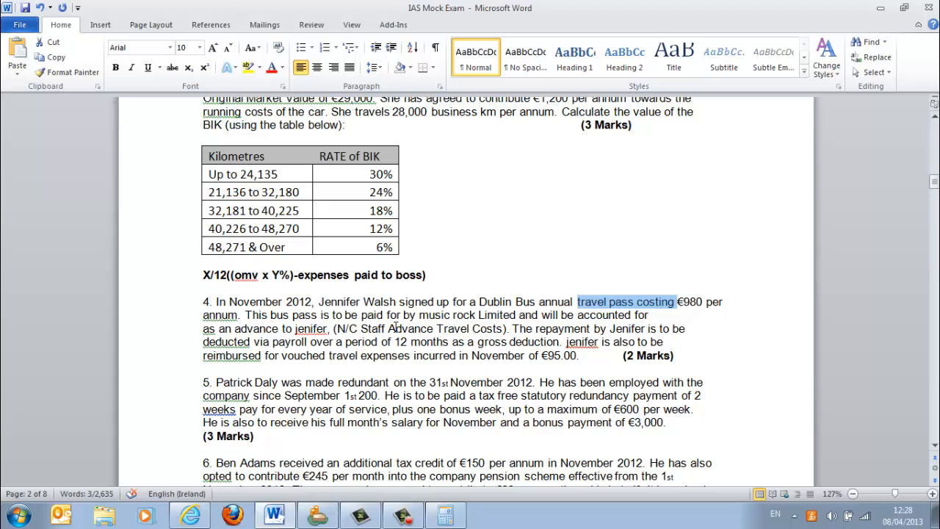
{"action": "left_click_drag", "start_coordinate": [513, 328], "coordinate": [538, 339]}
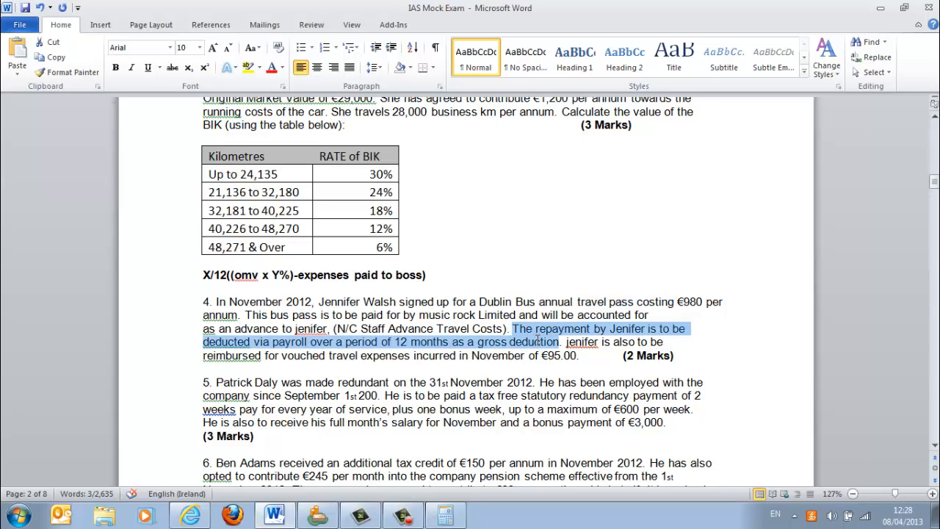
{"action": "left_click", "coordinate": [488, 367]}
{"action": "left_click_drag", "start_coordinate": [412, 355], "coordinate": [321, 355]}
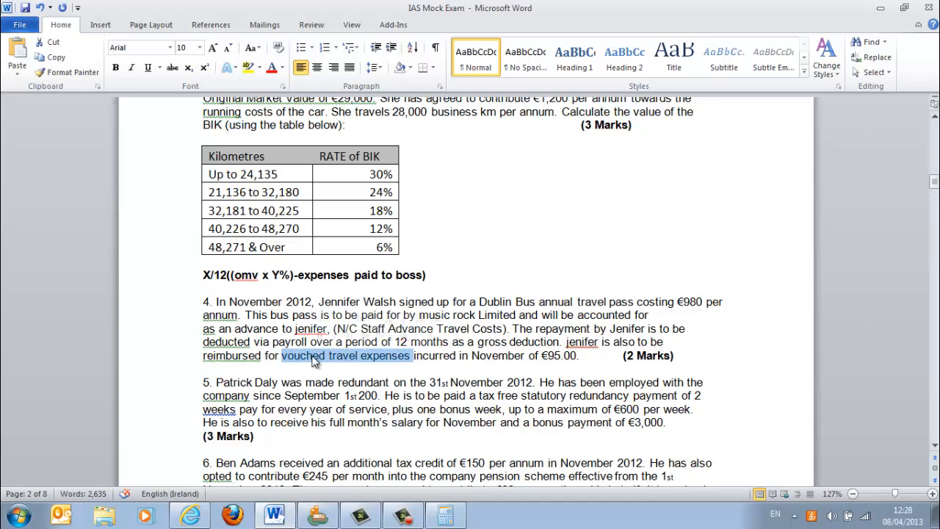
- Switch to Quickpay, view the allowances and deductions on the bus pass employee's timesheet, and close timesheet entry
{"action": "left_click", "coordinate": [329, 517]}
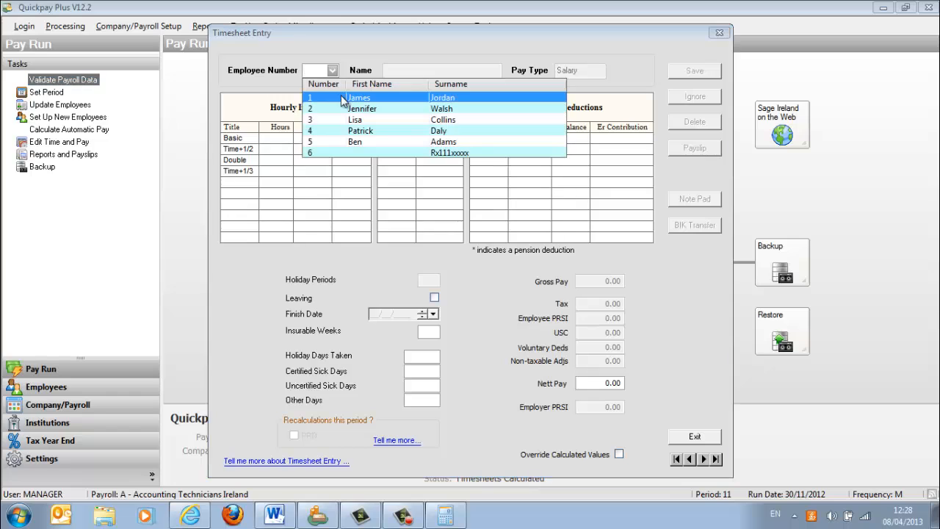
{"action": "left_click", "coordinate": [360, 111]}
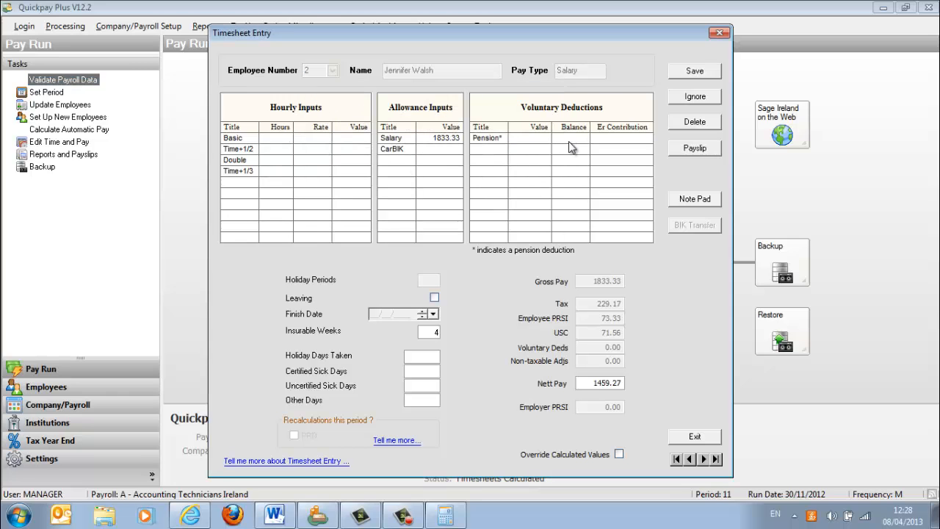
{"action": "left_click", "coordinate": [720, 33]}
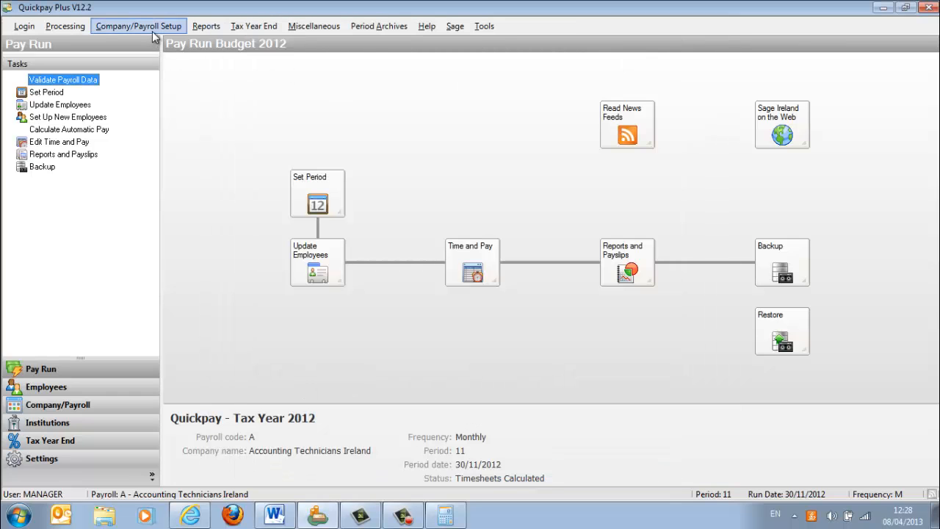
- Add a company allowance named Buspass in the Payments & Deductions setup as a Benefit in Kind of type Other
{"action": "left_click", "coordinate": [152, 28]}
{"action": "left_click", "coordinate": [156, 58]}
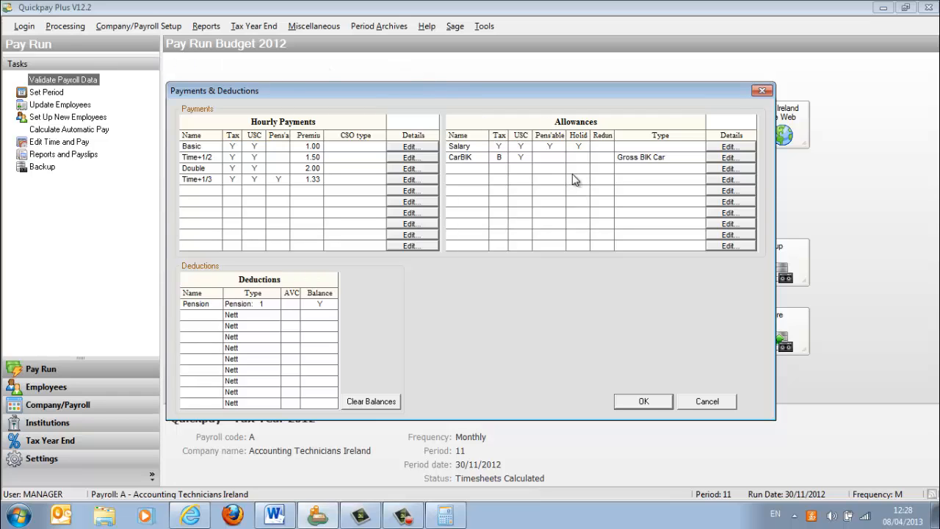
{"action": "left_click", "coordinate": [712, 170]}
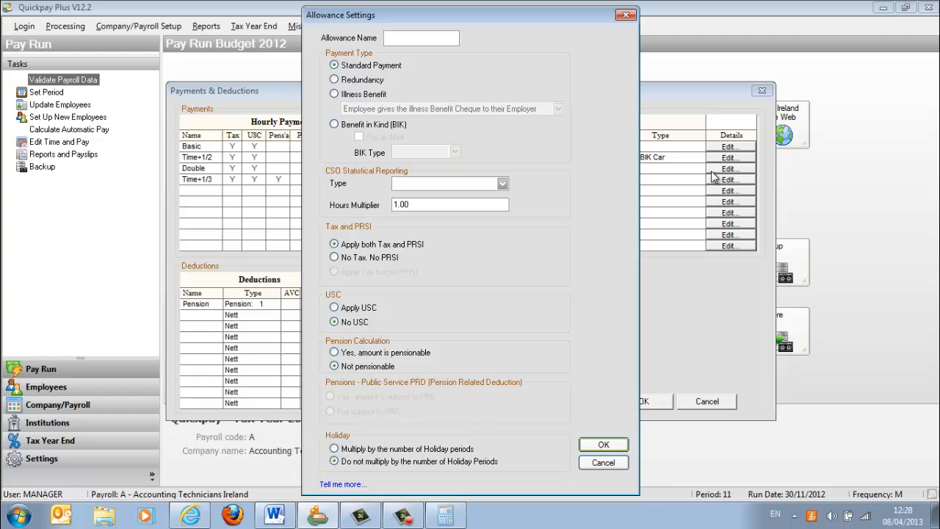
{"action": "type", "text": "Buspass"}
{"action": "left_click", "coordinate": [334, 124]}
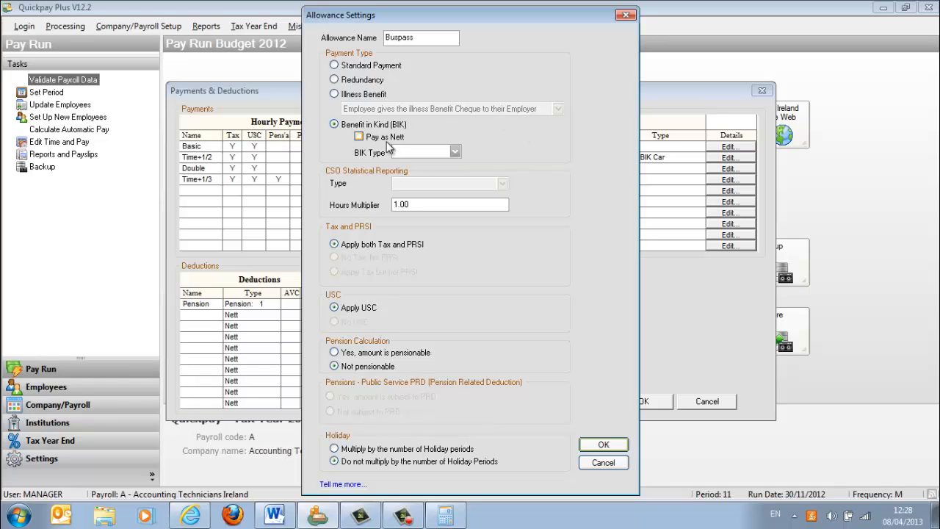
{"action": "left_click", "coordinate": [455, 151]}
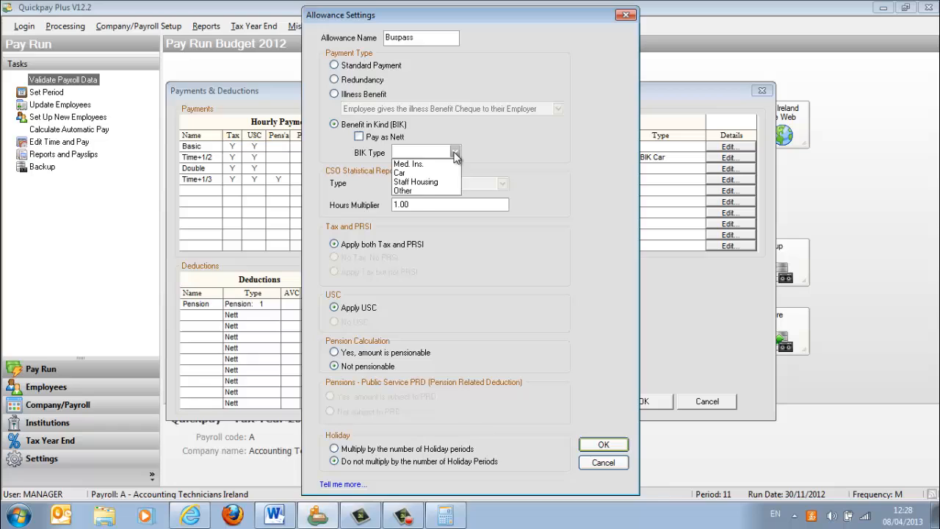
{"action": "left_click", "coordinate": [421, 191]}
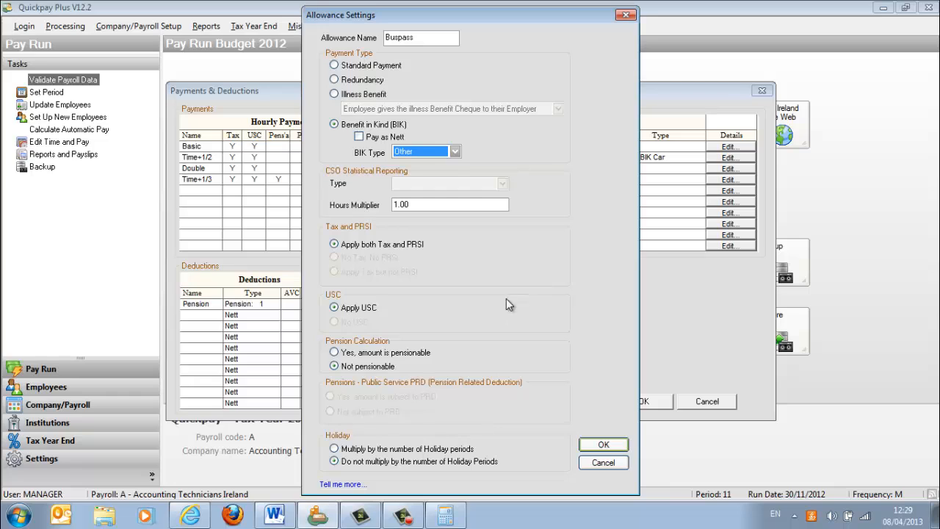
{"action": "left_click", "coordinate": [603, 444]}
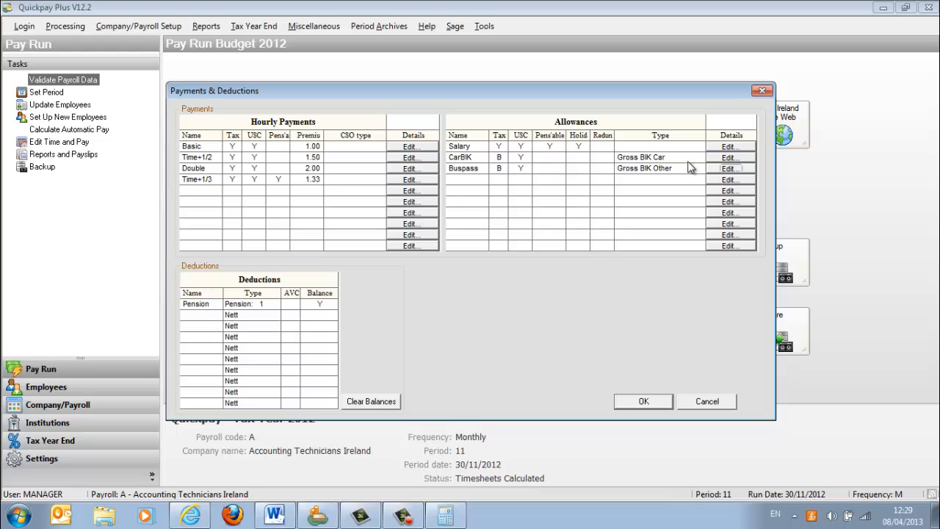
- Add a deduction named Busrepay with type Gross and a balance of Y, clearing the balances for this deduction
{"action": "left_click", "coordinate": [202, 317]}
{"action": "type", "text": "Busrepay"}
{"action": "left_click", "coordinate": [264, 317]}
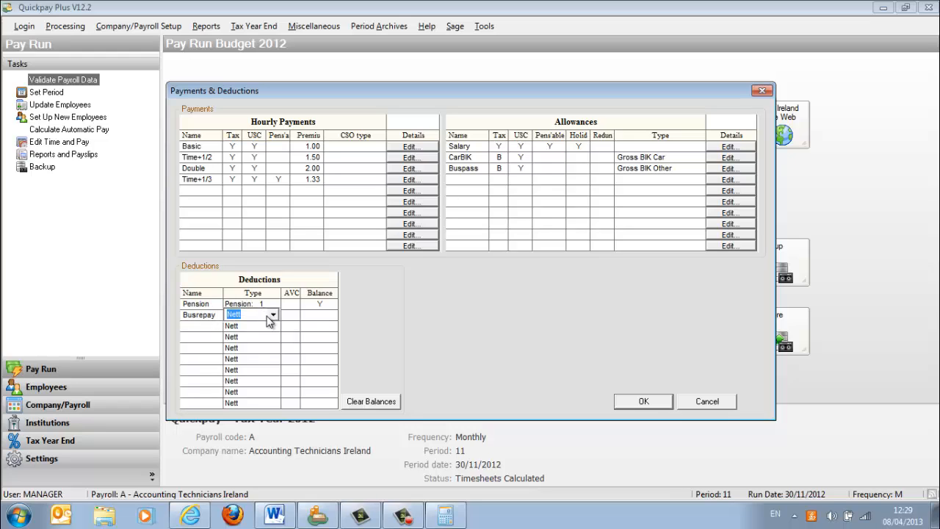
{"action": "left_click", "coordinate": [271, 317]}
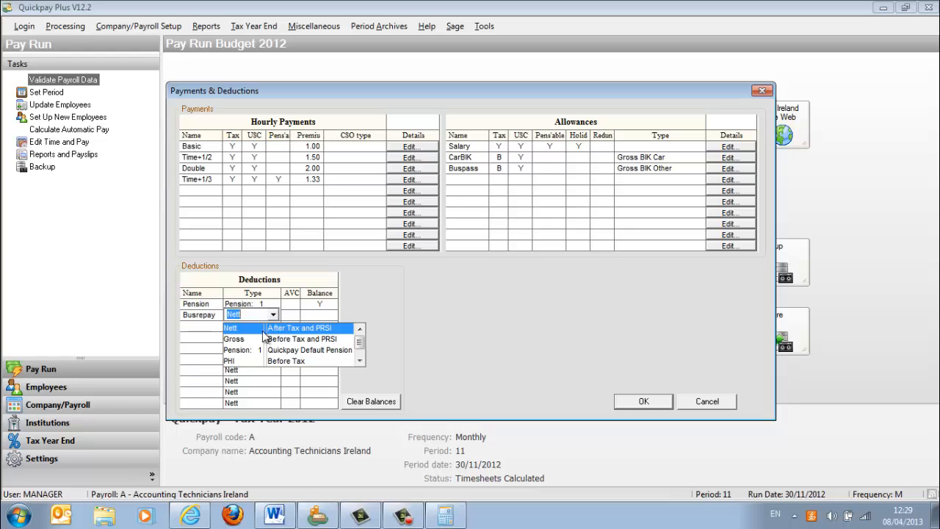
{"action": "left_click", "coordinate": [255, 343]}
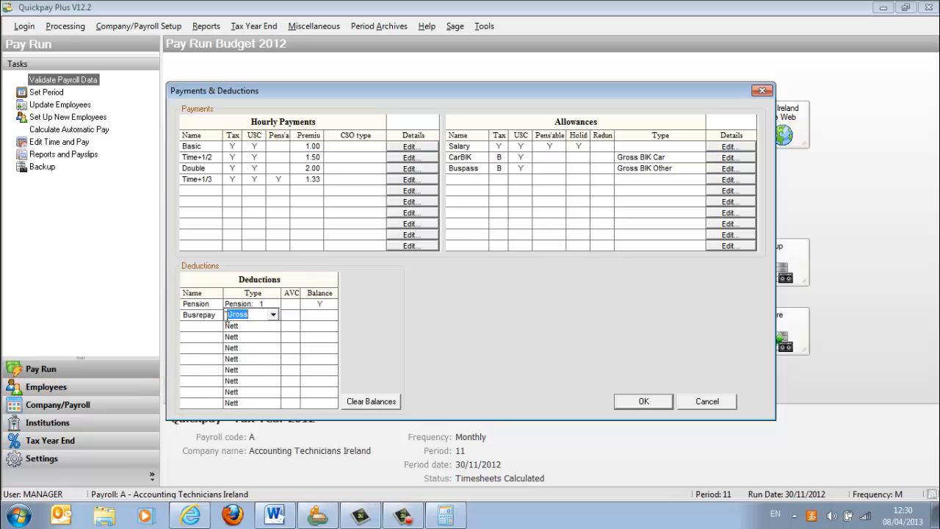
{"action": "left_click", "coordinate": [328, 320]}
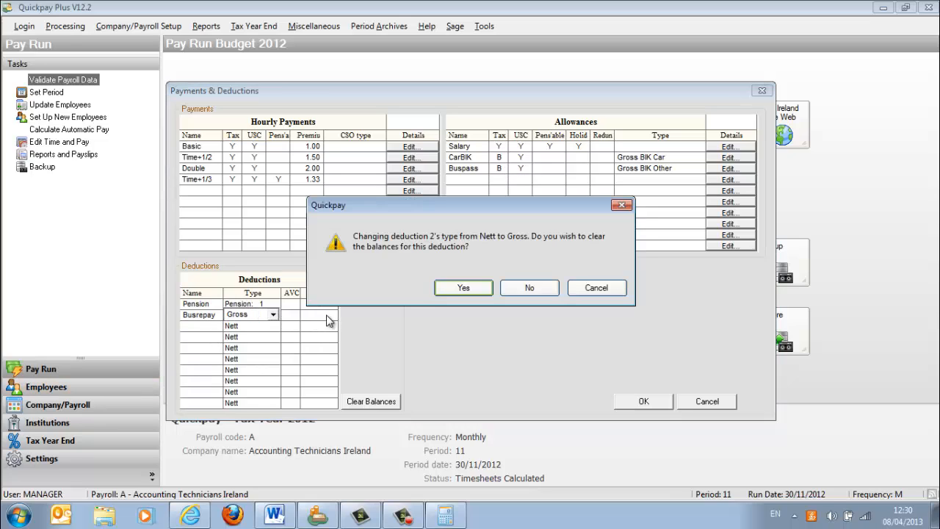
{"action": "left_click", "coordinate": [470, 287]}
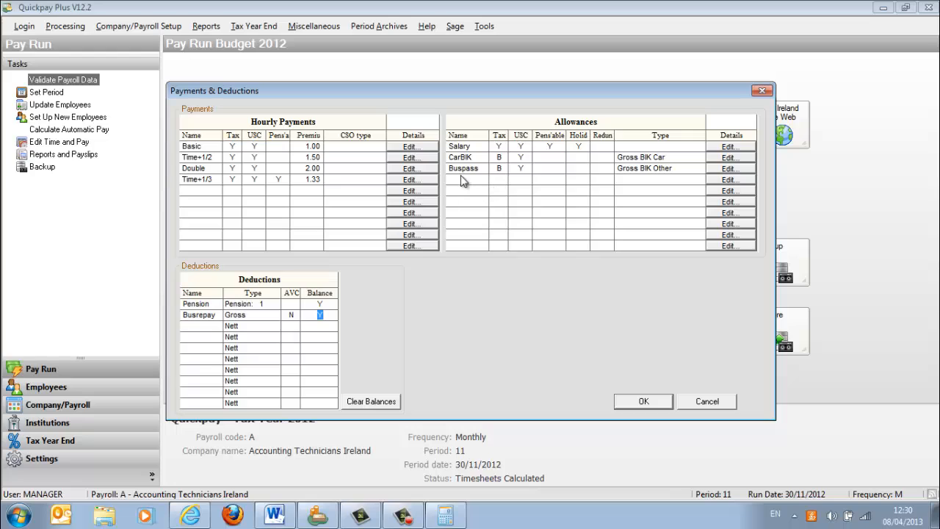
{"action": "left_click", "coordinate": [272, 331]}
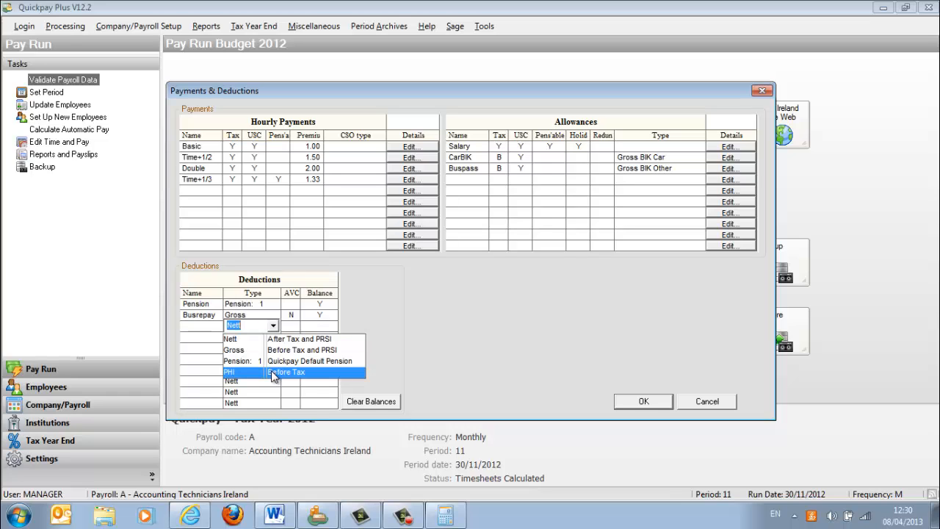
{"action": "left_click", "coordinate": [133, 314]}
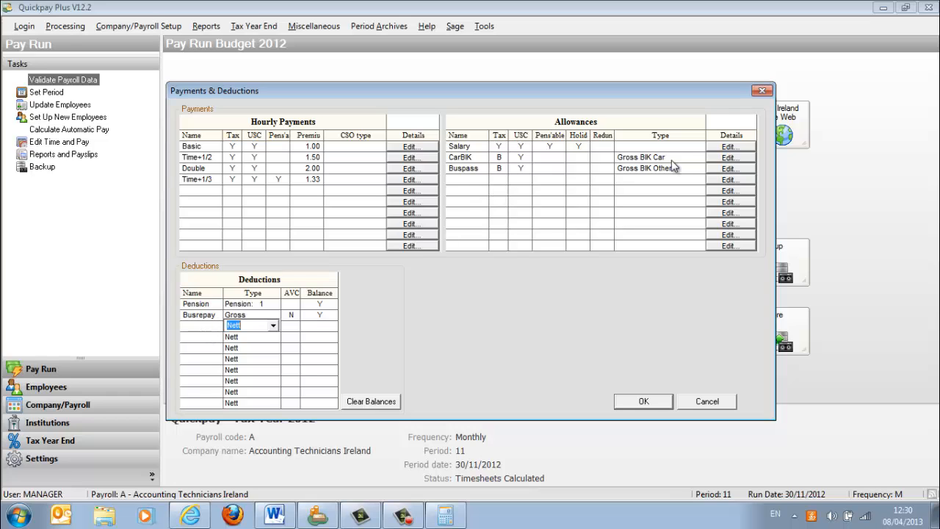
- Add a standard payment allowance named Vouexp's with no tax and no PRSI, and save the payments and deductions setup
{"action": "left_click", "coordinate": [728, 179]}
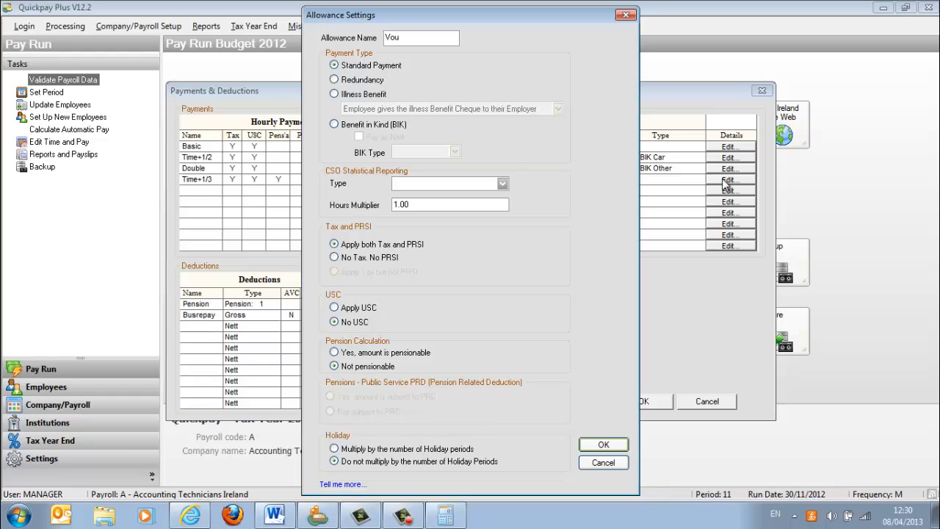
{"action": "type", "text": "Vouch"}
{"action": "key", "text": "BackSpace"}
{"action": "key", "text": "BackSpace"}
{"action": "left_click", "coordinate": [334, 257]}
{"action": "left_click", "coordinate": [600, 446]}
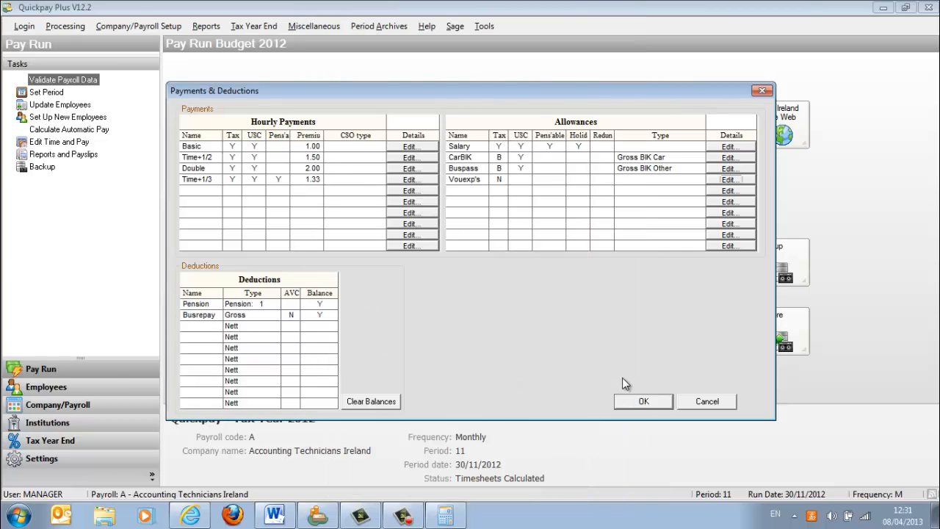
{"action": "left_click", "coordinate": [636, 400]}
- Open the bus pass employee's timesheet and enter the travel pass cost of 980 as the Buspass allowance
{"action": "left_click", "coordinate": [468, 278]}
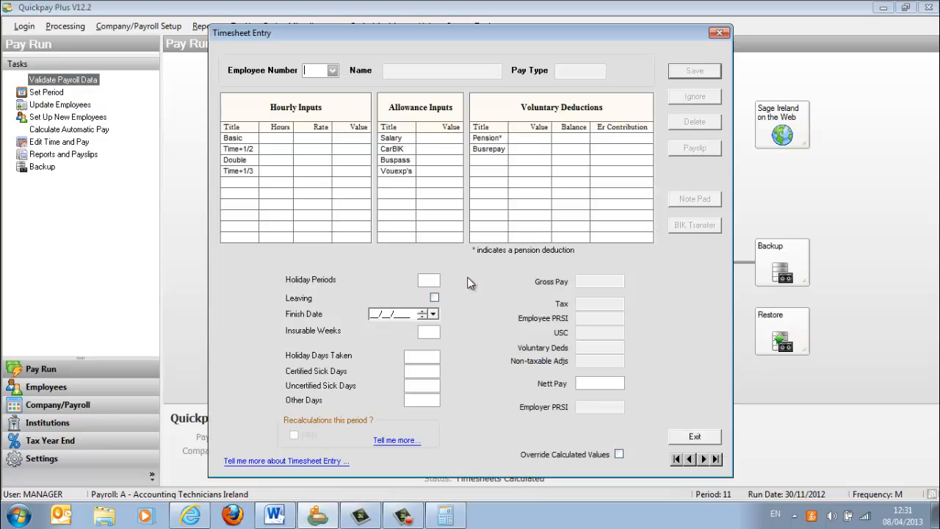
{"action": "left_click", "coordinate": [334, 73]}
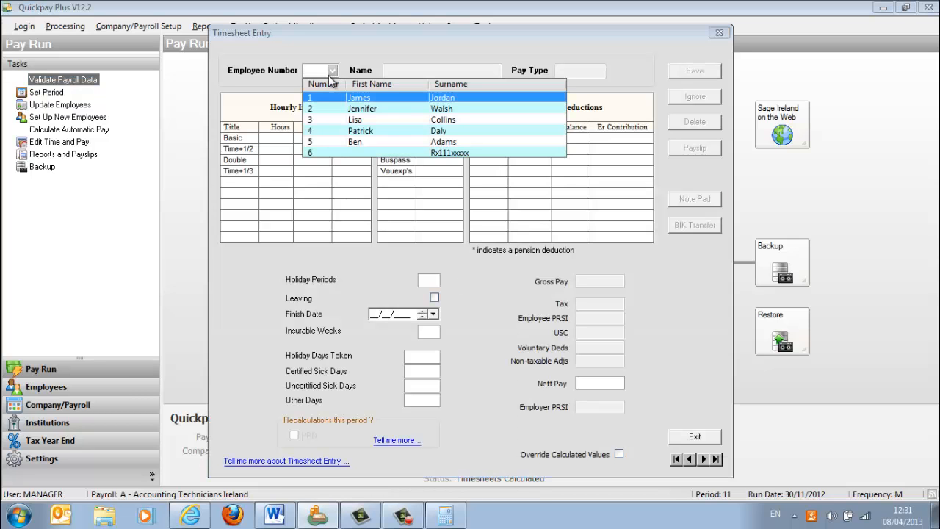
{"action": "left_click", "coordinate": [348, 109]}
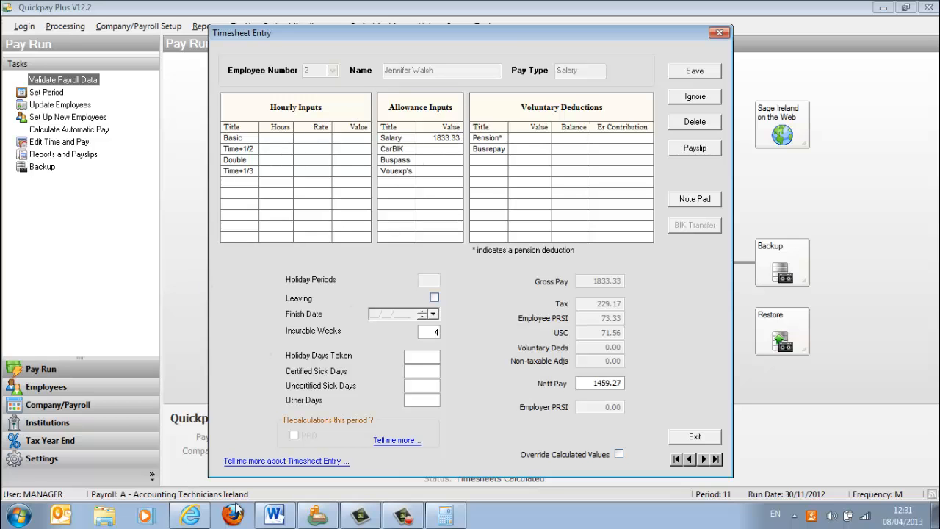
{"action": "left_click", "coordinate": [275, 516]}
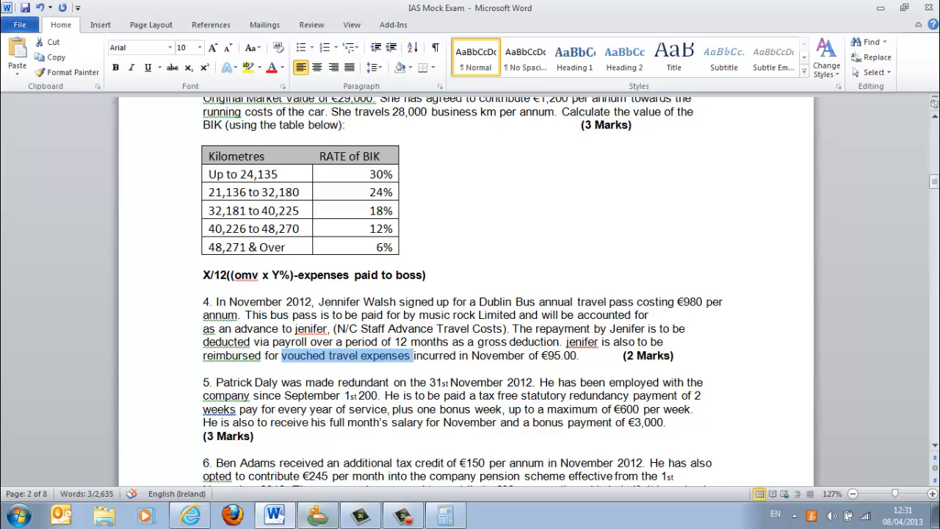
{"action": "left_click", "coordinate": [320, 522]}
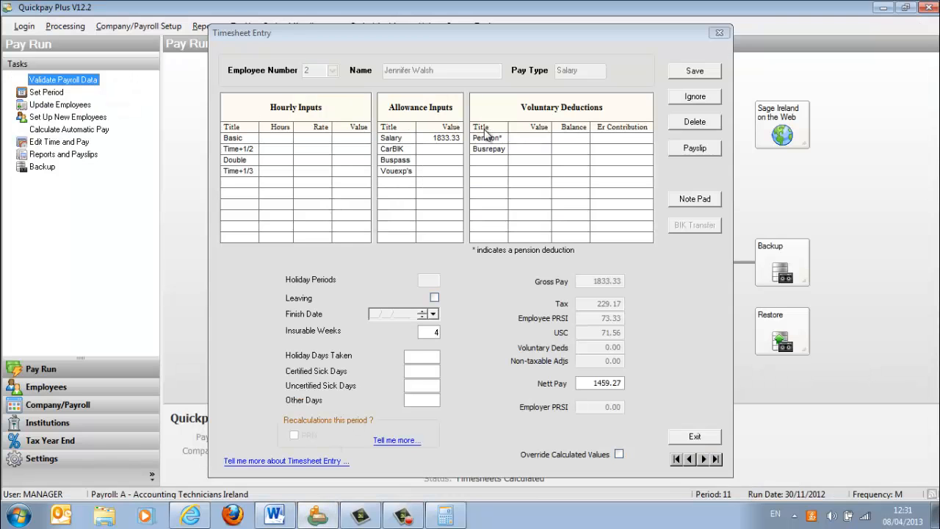
{"action": "left_click", "coordinate": [432, 162]}
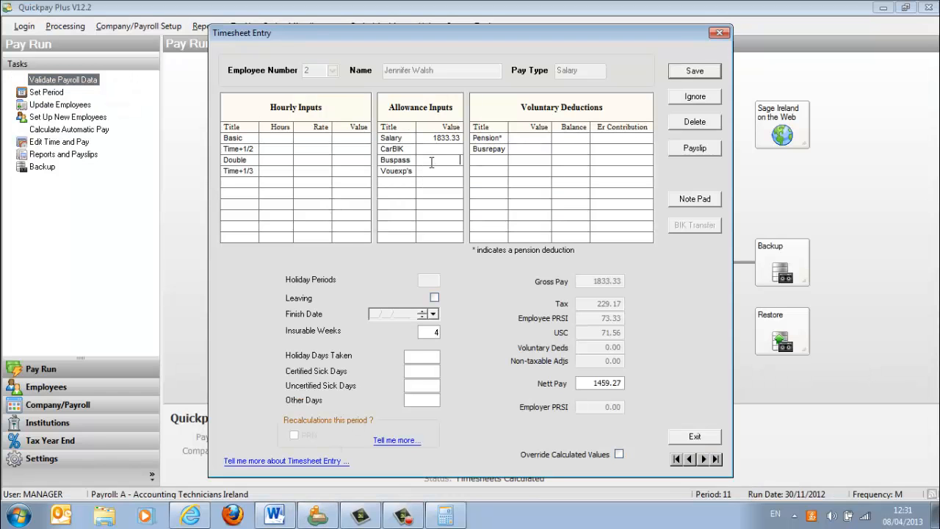
{"action": "type", "text": "980"}
{"action": "left_click", "coordinate": [438, 174]}
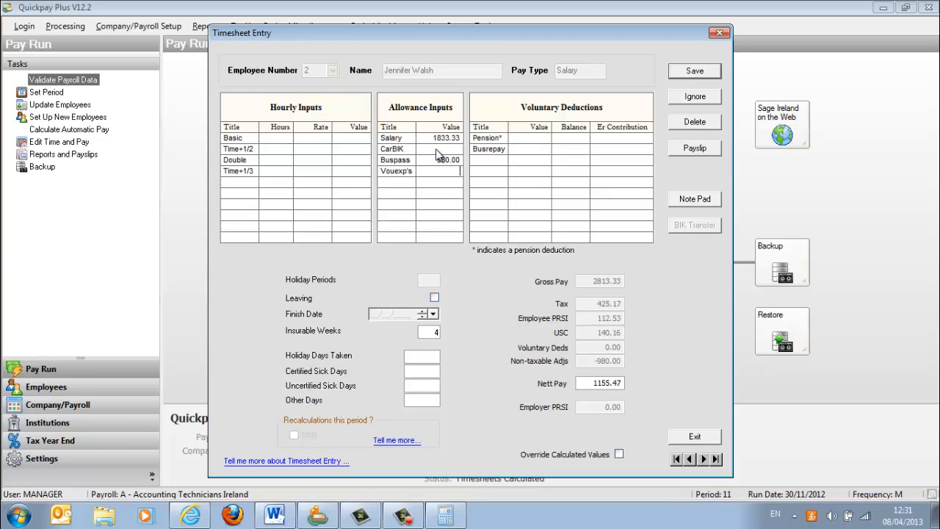
{"action": "left_click", "coordinate": [439, 149]}
- Calculate 980/12 in the Calculator and enter 81.67 as the Busrepay deduction on the timesheet
{"action": "left_click", "coordinate": [445, 517]}
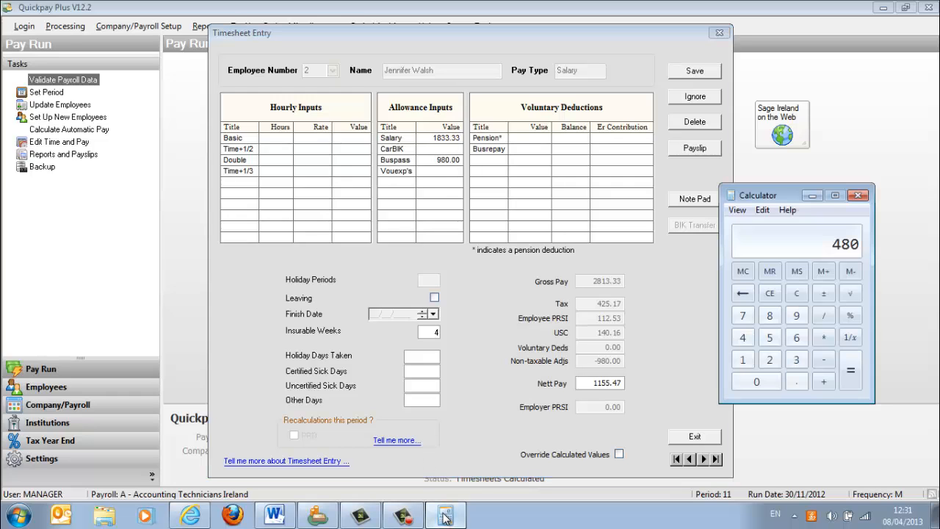
{"action": "type", "text": "980/12"}
{"action": "key", "text": "Return"}
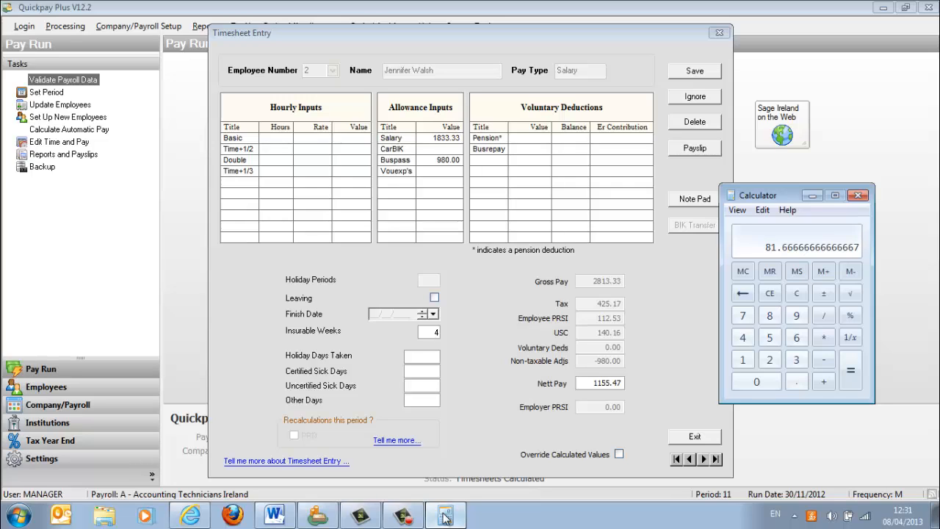
{"action": "left_click", "coordinate": [533, 149]}
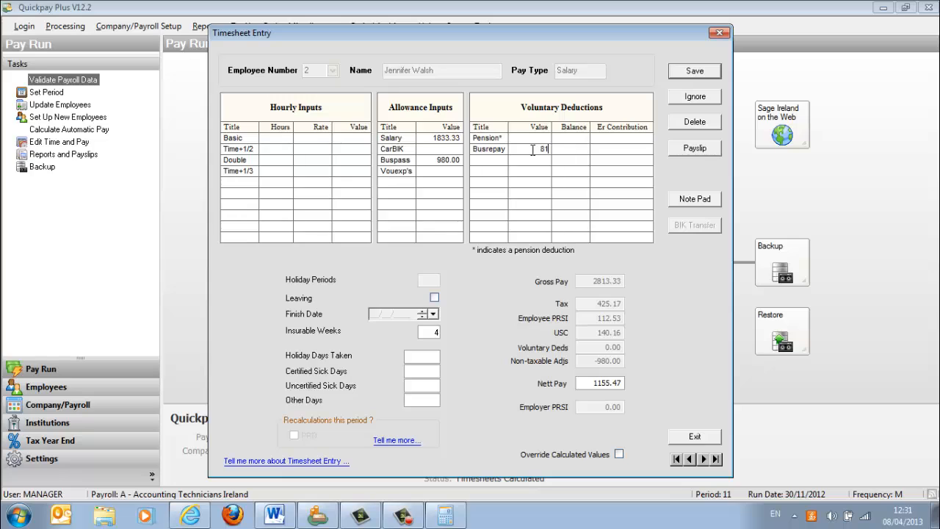
{"action": "type", "text": "81.67"}
- Check the vouched travel expenses amount in the Word exam document and enter 95 as the Vouexp's allowance in Quickpay
{"action": "left_click", "coordinate": [440, 169]}
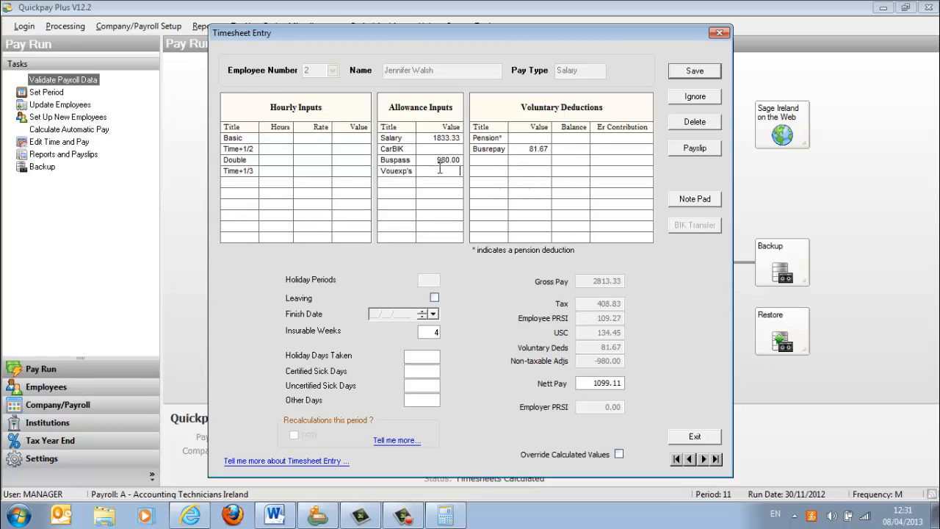
{"action": "left_click", "coordinate": [277, 517]}
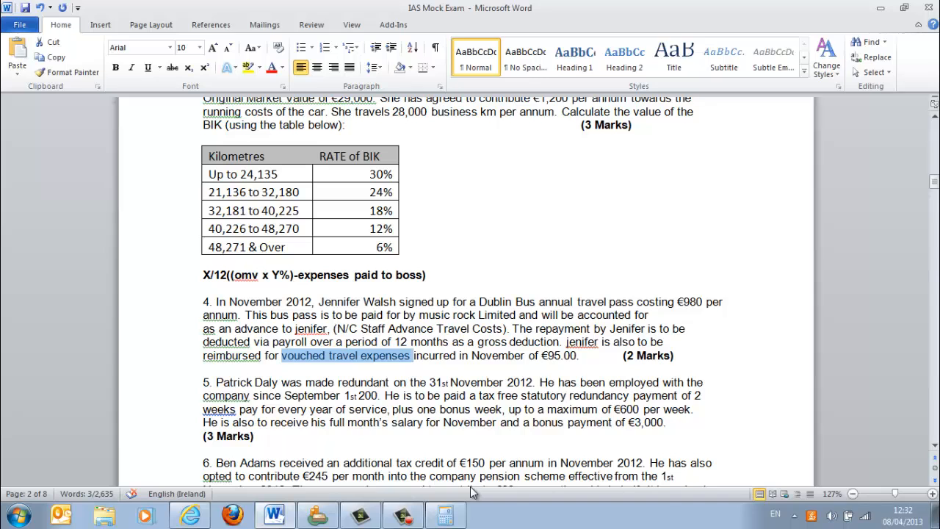
{"action": "left_click", "coordinate": [318, 516]}
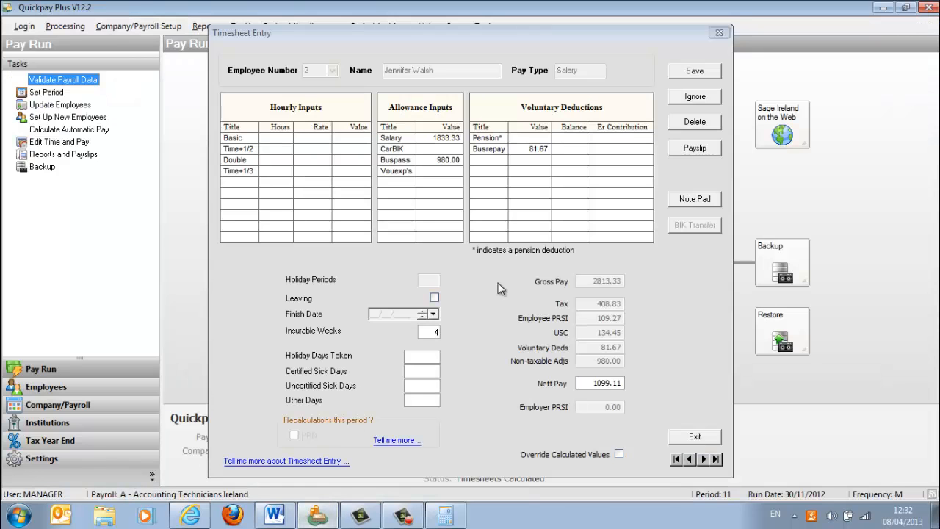
{"action": "left_click", "coordinate": [452, 172]}
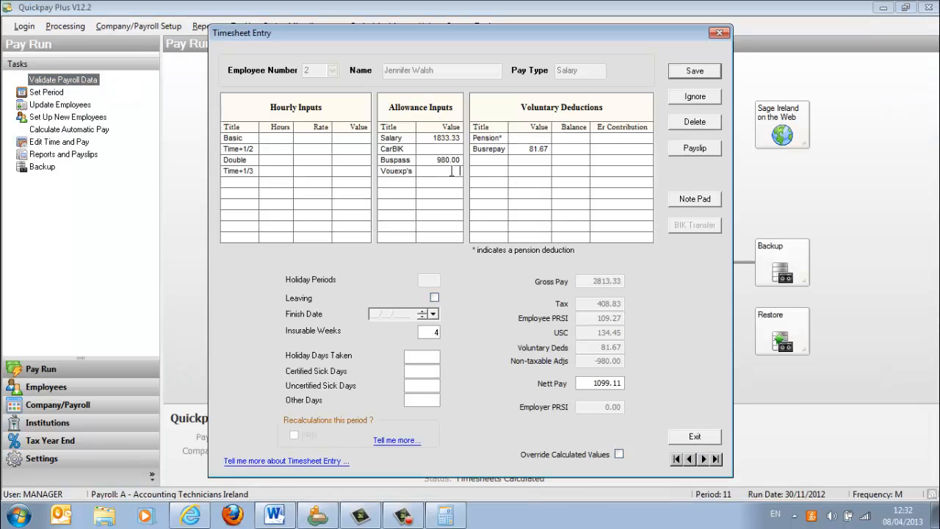
{"action": "type", "text": "95"}
{"action": "key", "text": "Tab"}
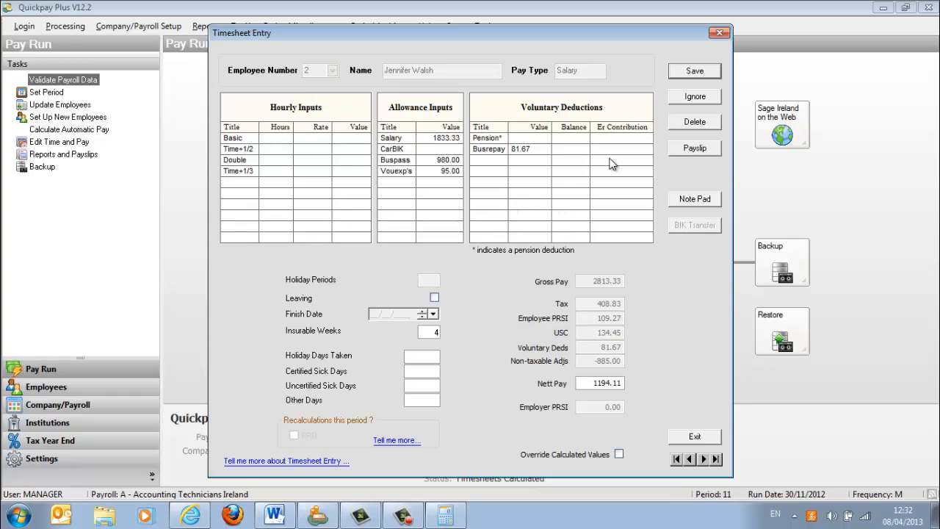
- Check the payslip's non-tax adjustment by calculating 980-95 in the Calculator, and save the bus pass employee's timesheet in Quickpay
{"action": "left_click", "coordinate": [707, 148]}
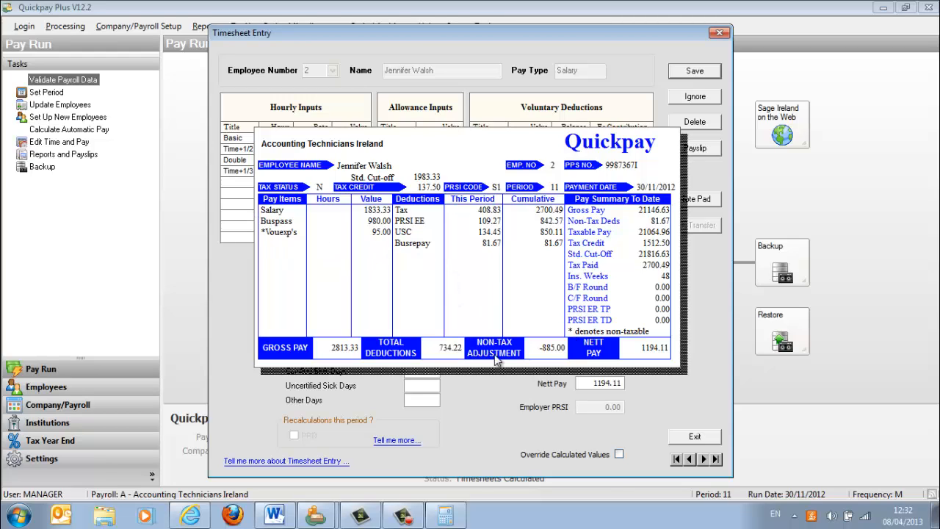
{"action": "left_click", "coordinate": [446, 516]}
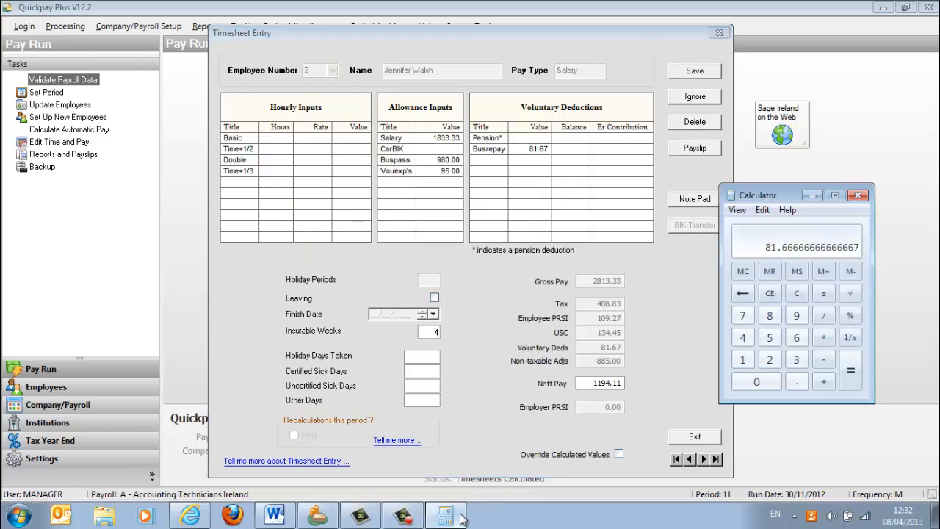
{"action": "type", "text": "980-95"}
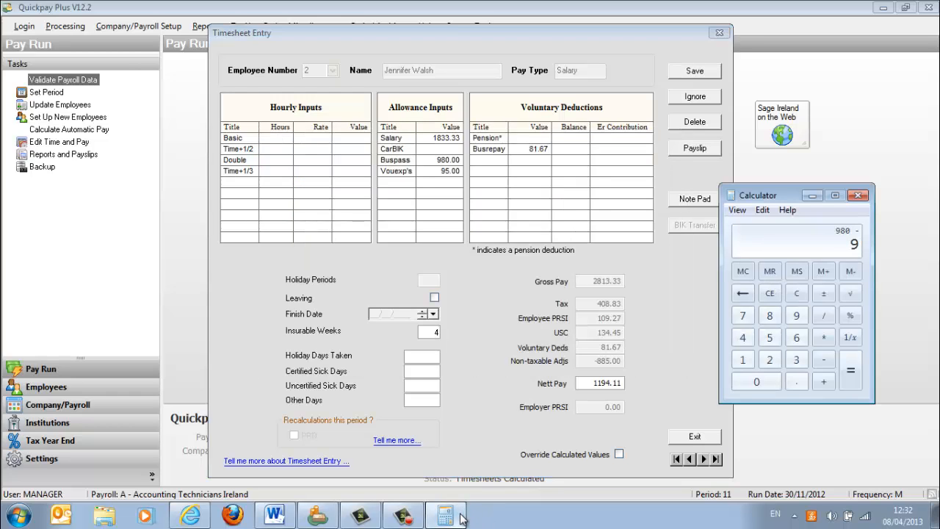
{"action": "key", "text": "Return"}
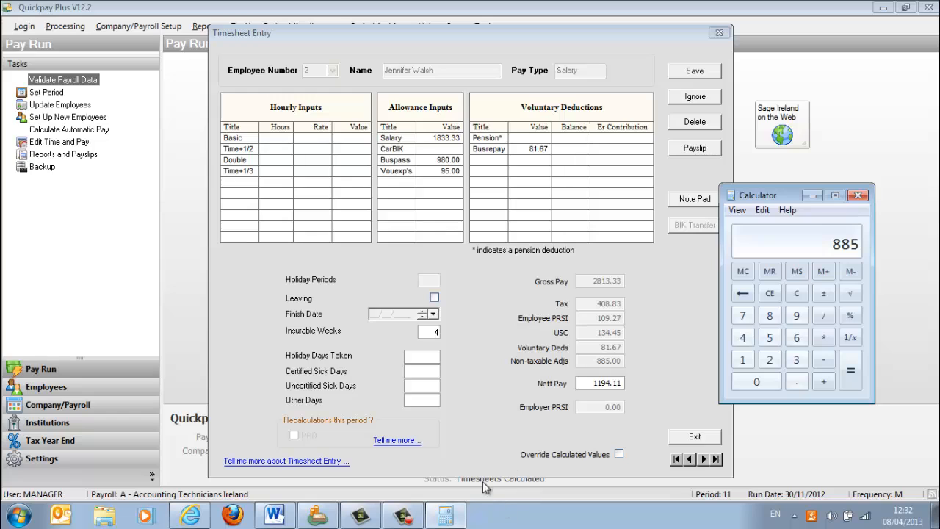
{"action": "left_click", "coordinate": [858, 195]}
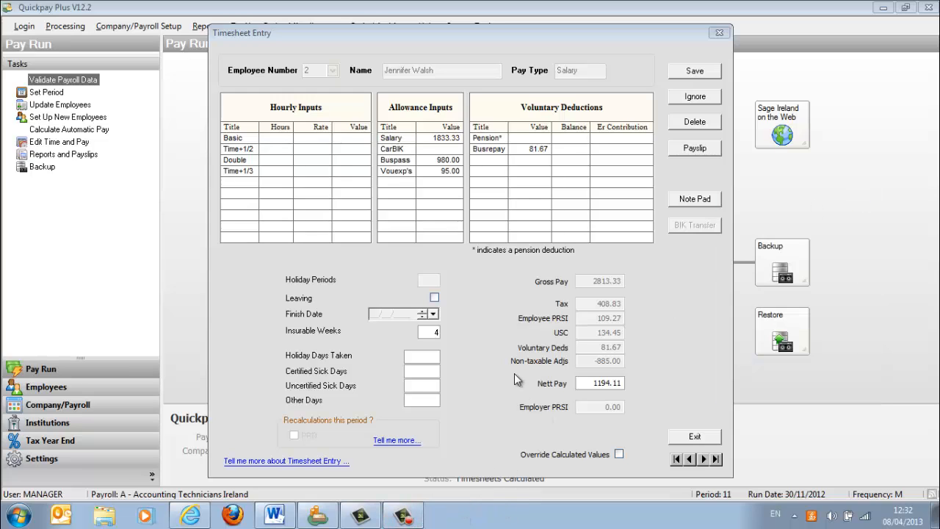
{"action": "left_click", "coordinate": [695, 72]}
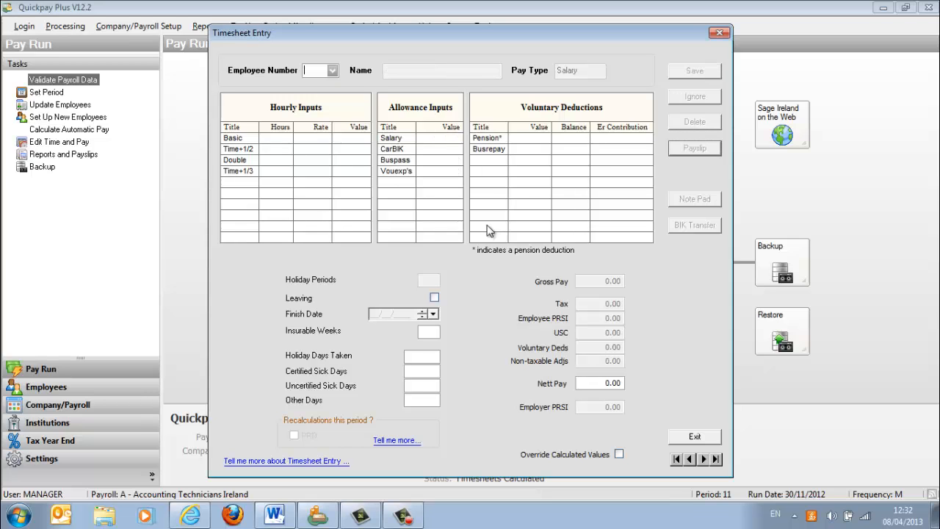
- In question 5 of the Word exam document, complete the employment start year as 2008 and highlight the redundancy date
{"action": "left_click", "coordinate": [275, 516]}
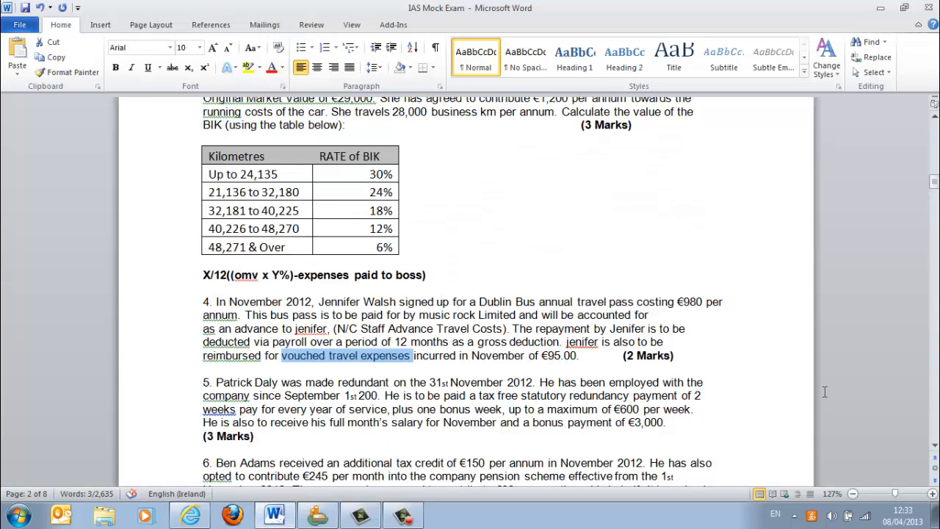
{"action": "left_click_drag", "start_coordinate": [934, 451], "coordinate": [933, 451]}
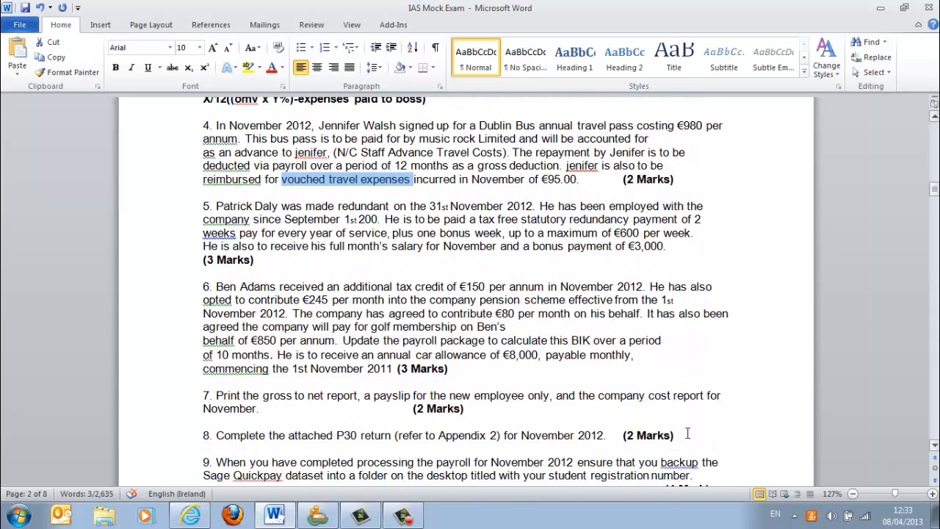
{"action": "left_click", "coordinate": [379, 219]}
{"action": "type", "text": "8"}
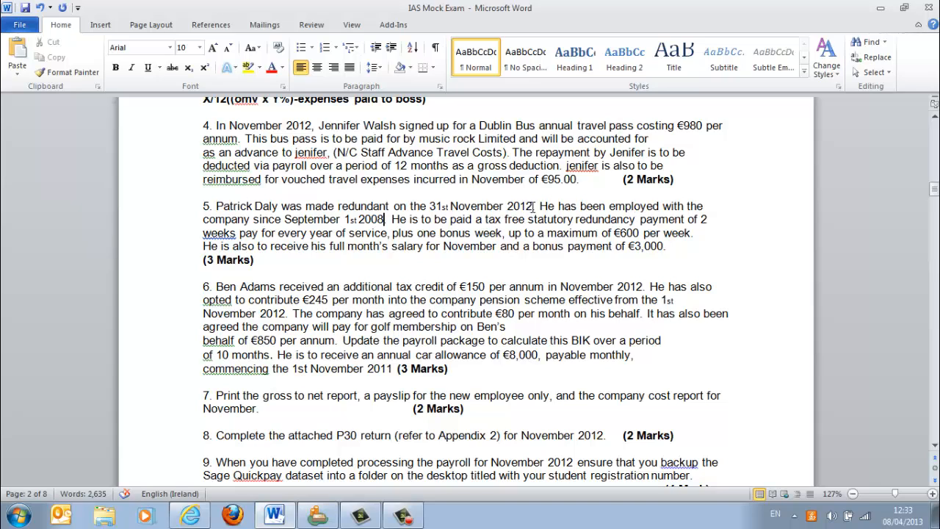
{"action": "left_click_drag", "start_coordinate": [539, 207], "coordinate": [442, 213]}
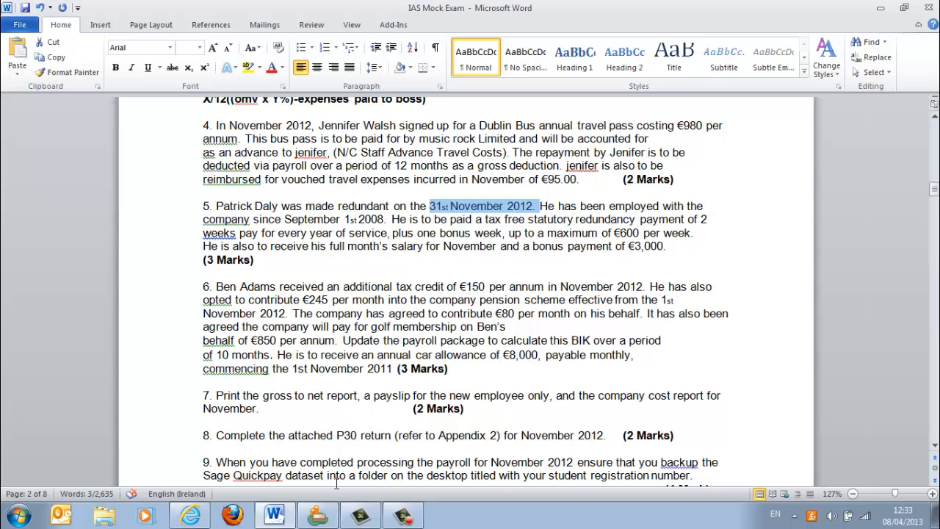
- Switch to Quickpay, view the redundant employee's timesheet, and close the timesheet entry
{"action": "left_click", "coordinate": [318, 515]}
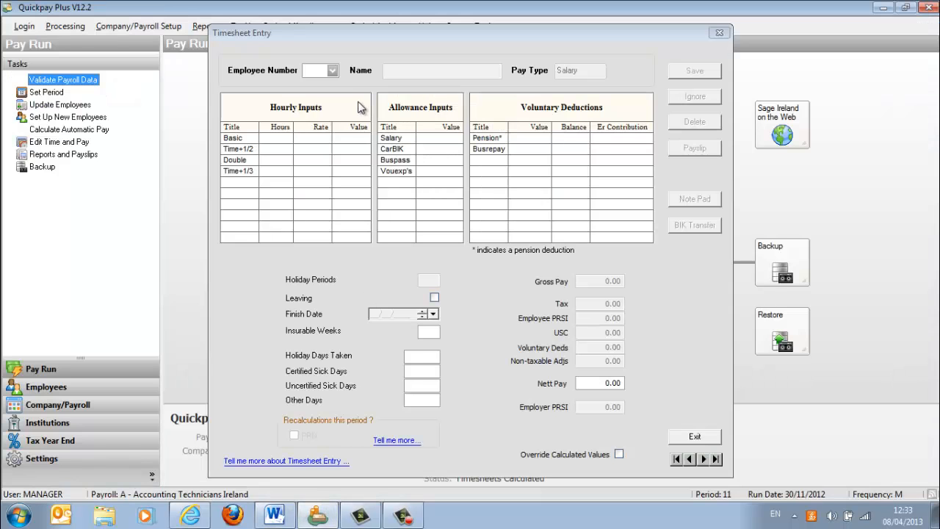
{"action": "left_click", "coordinate": [335, 71]}
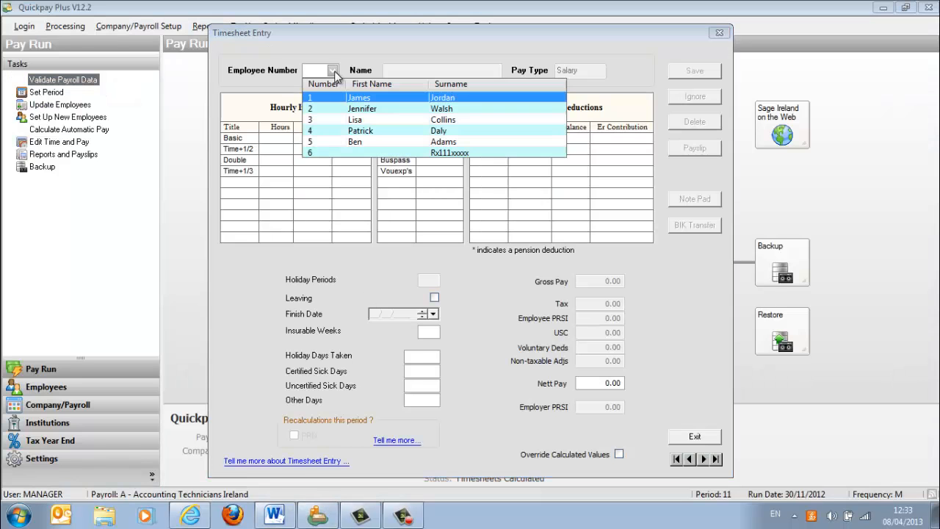
{"action": "left_click", "coordinate": [360, 127]}
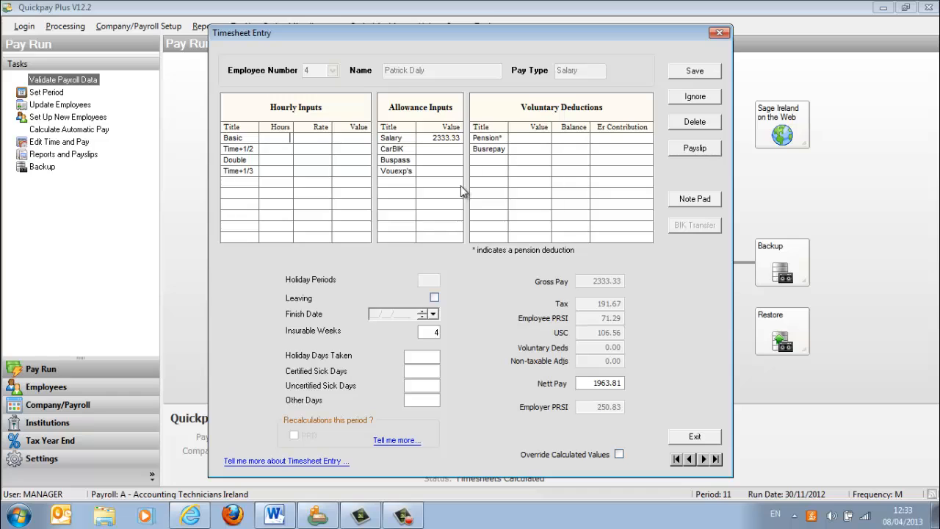
{"action": "left_click", "coordinate": [718, 33]}
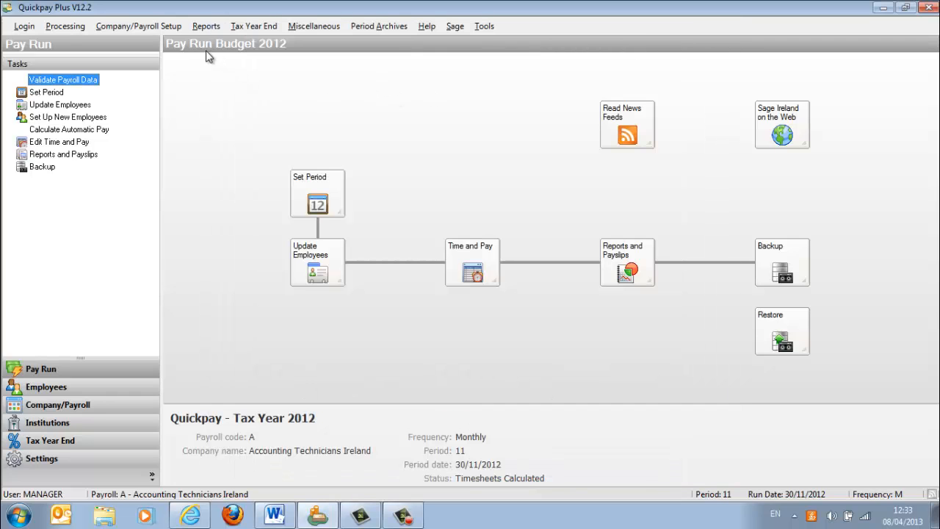
- Add a redundancy allowance named StatRedu with no tax and no PRSI in the payments and deductions setup
{"action": "left_click", "coordinate": [152, 30]}
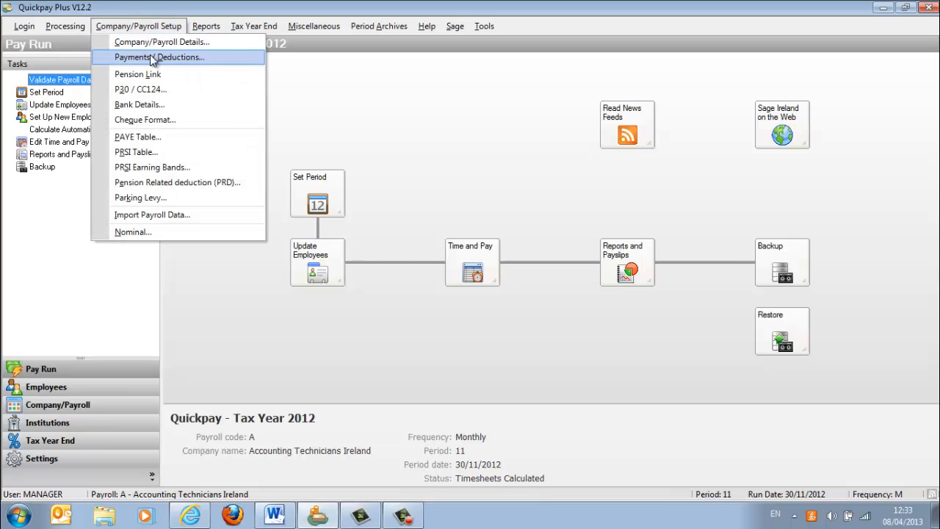
{"action": "left_click", "coordinate": [152, 58]}
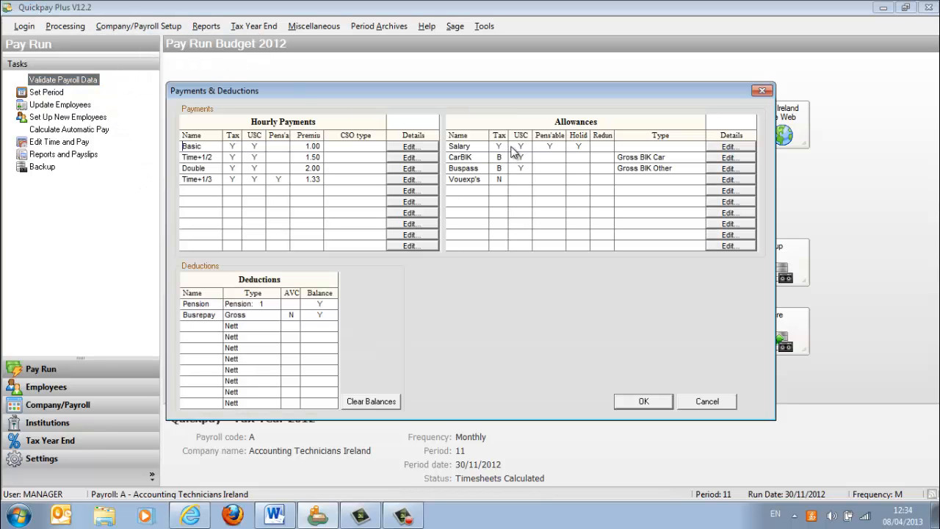
{"action": "left_click", "coordinate": [710, 191]}
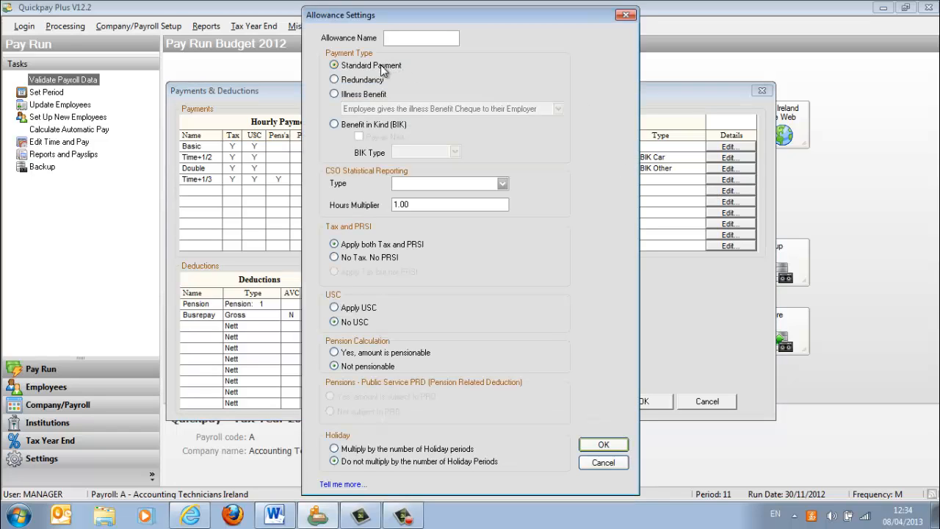
{"action": "type", "text": "StatREd"}
{"action": "left_click", "coordinate": [335, 80]}
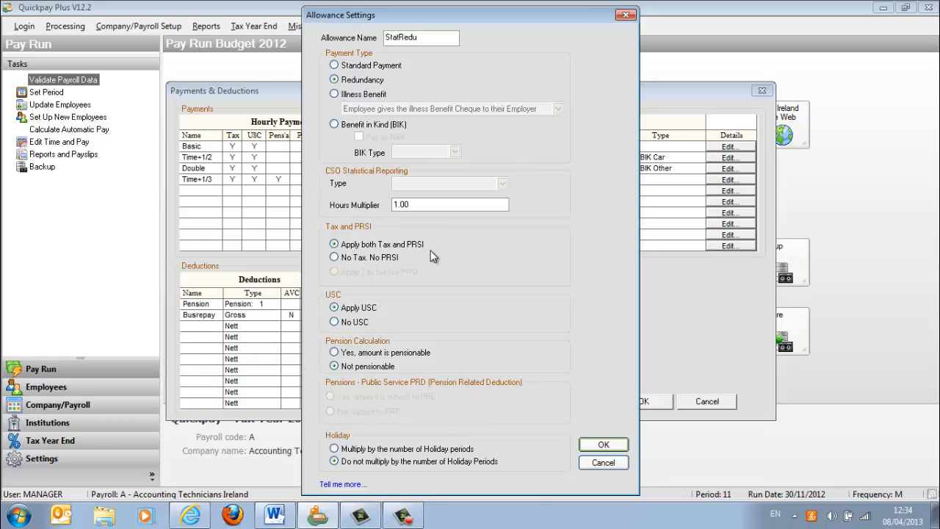
{"action": "left_click", "coordinate": [336, 257]}
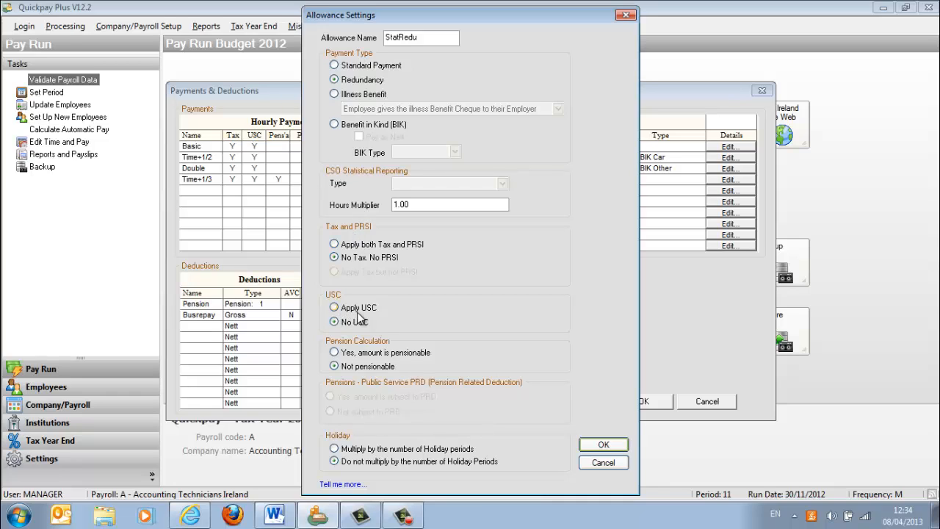
- Confirm the StatRedu allowance, add a standard payment named Bonus with tax, PRSI and USC applied, and save the payments and deductions setup
{"action": "left_click", "coordinate": [599, 446]}
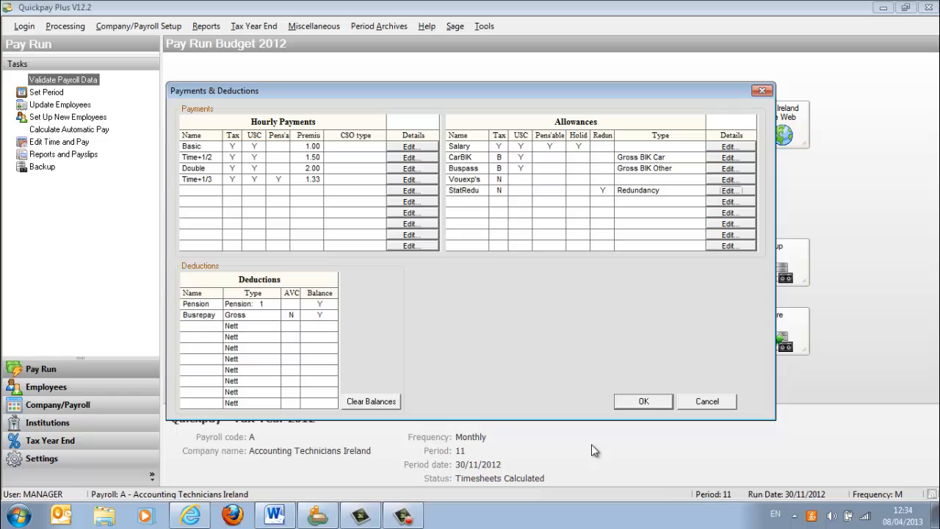
{"action": "left_click", "coordinate": [718, 203]}
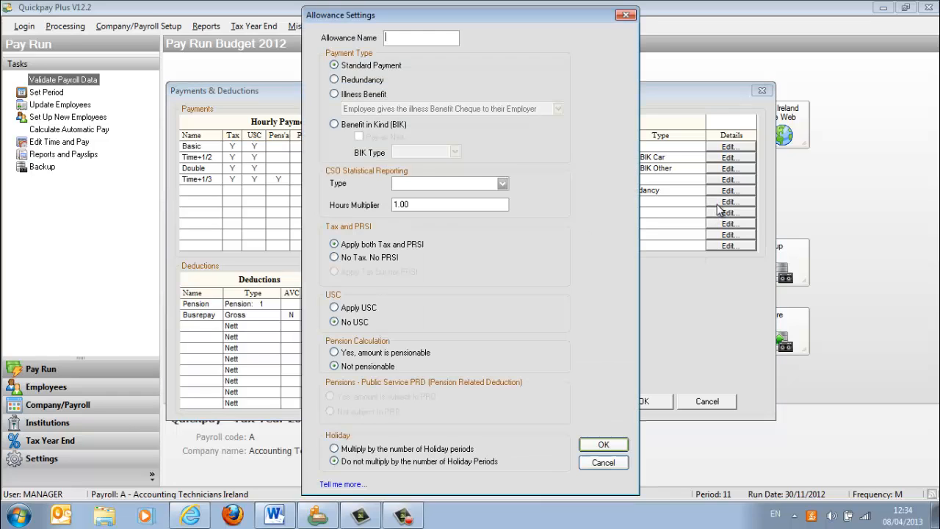
{"action": "type", "text": "Bonus"}
{"action": "key", "text": "Tab"}
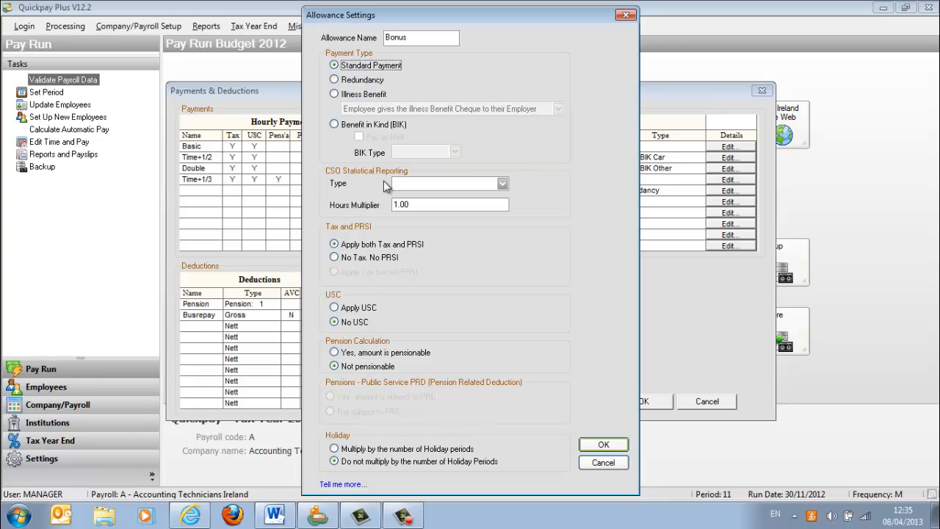
{"action": "left_click", "coordinate": [350, 307]}
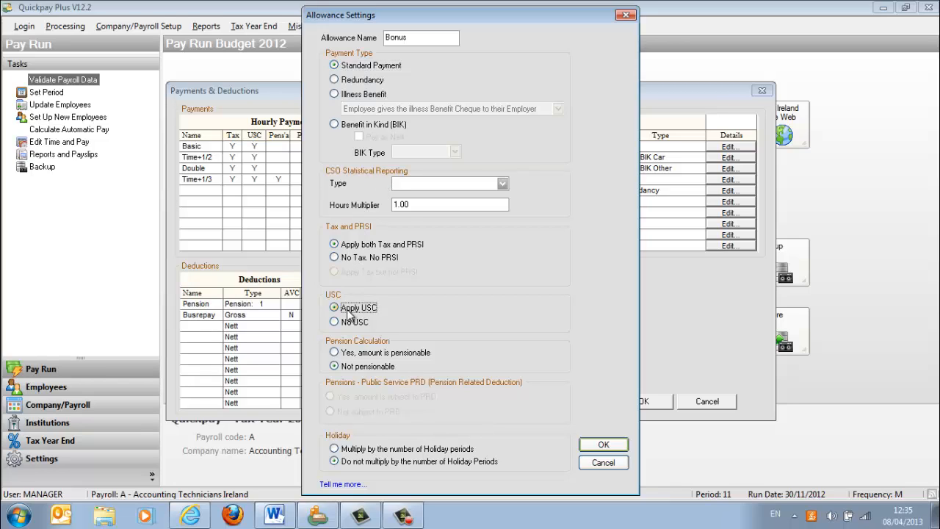
{"action": "left_click", "coordinate": [609, 445]}
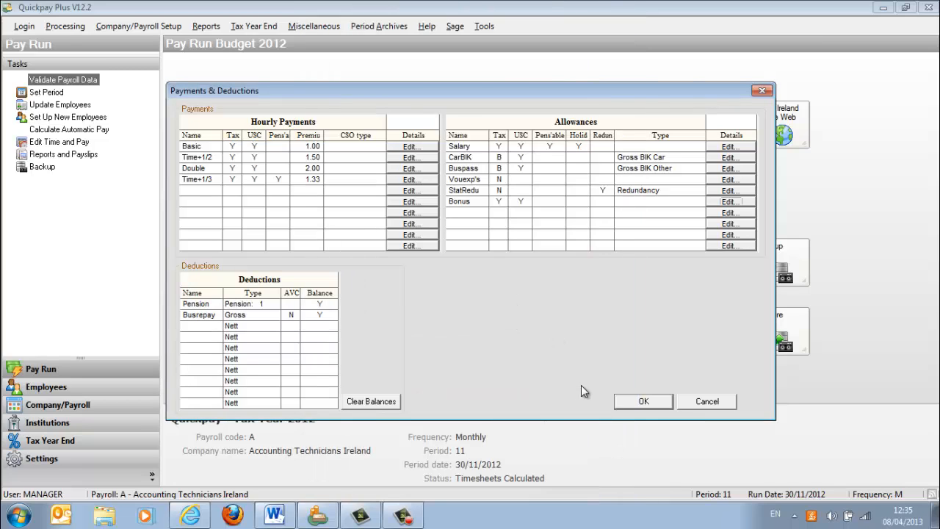
{"action": "left_click", "coordinate": [636, 403]}
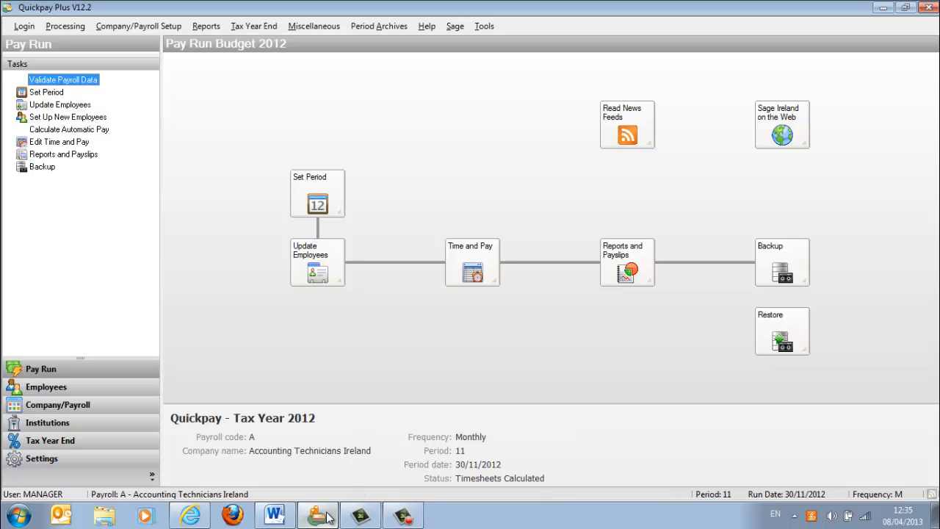
- Highlight the employment start date in question 5 of the Word exam document and check it against the redundant employee's record in Quickpay
{"action": "left_click", "coordinate": [275, 516]}
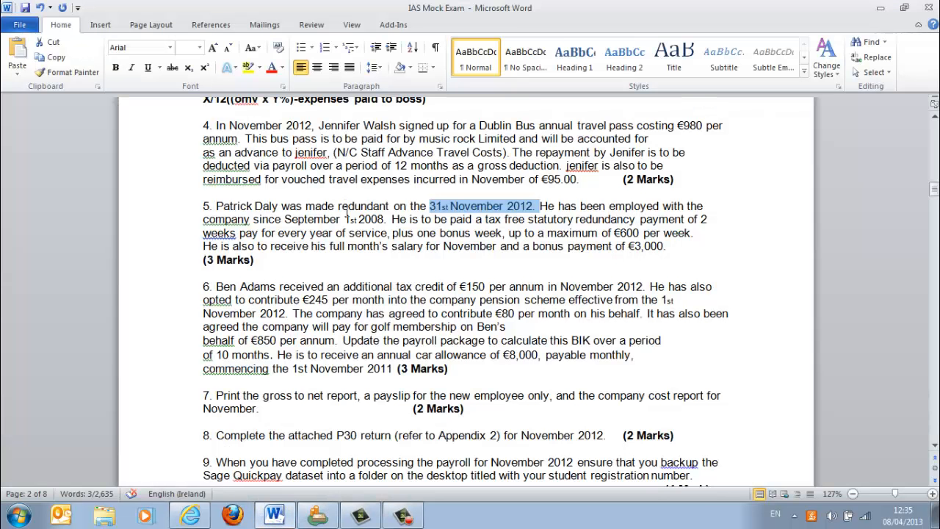
{"action": "left_click_drag", "start_coordinate": [386, 219], "coordinate": [328, 221]}
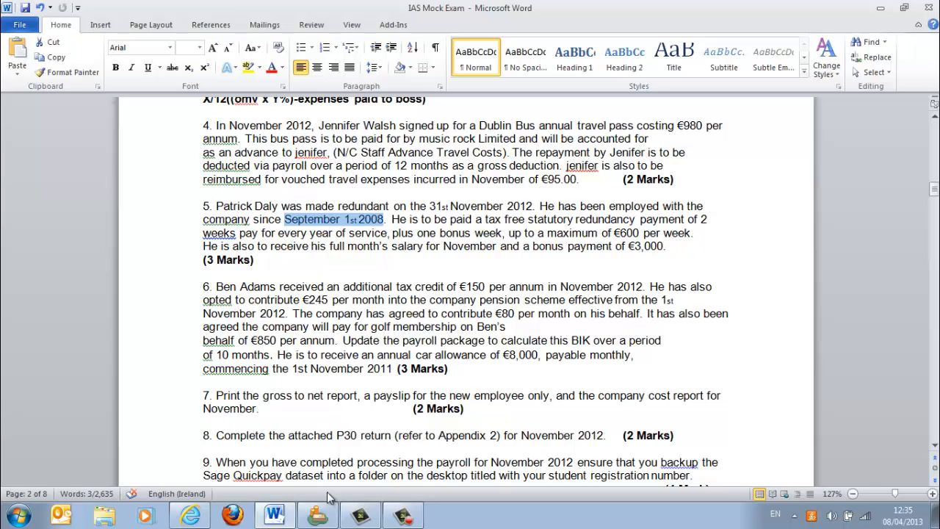
{"action": "left_click", "coordinate": [317, 515]}
{"action": "left_click", "coordinate": [313, 267]}
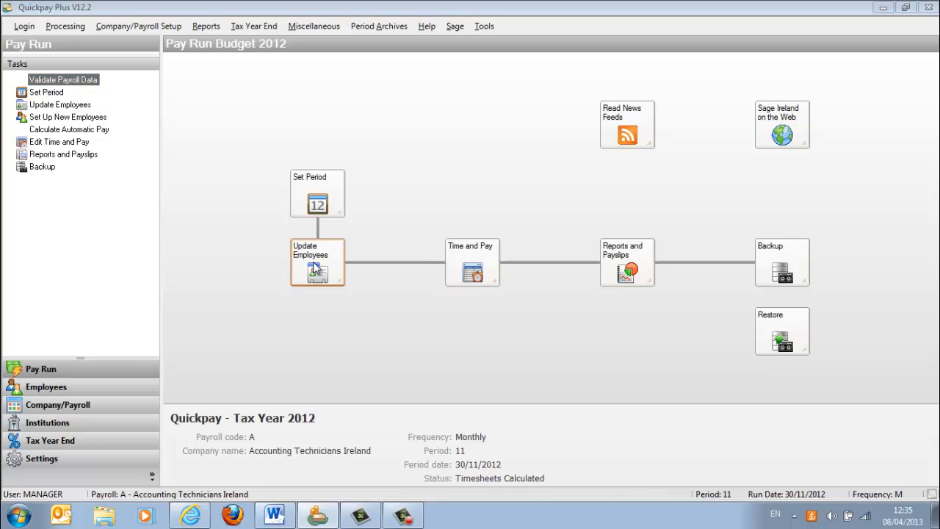
{"action": "left_click", "coordinate": [229, 97]}
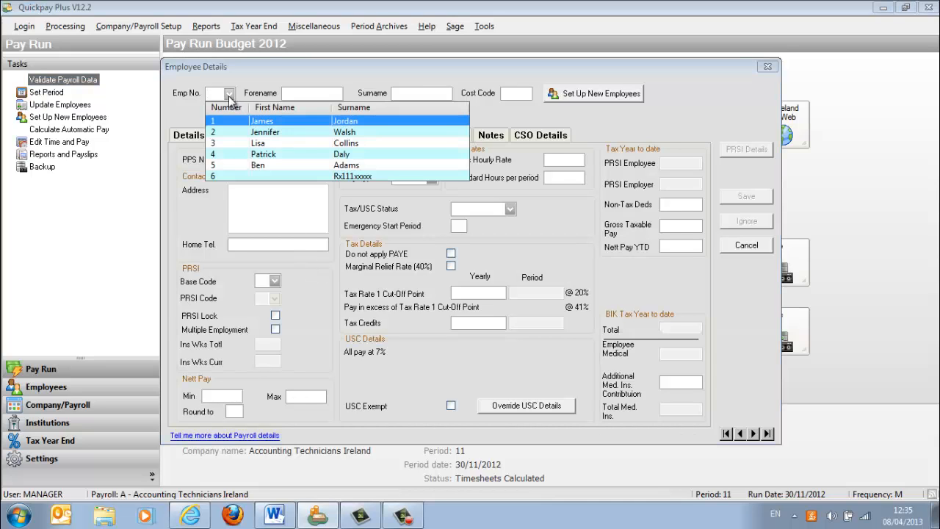
{"action": "left_click", "coordinate": [276, 153]}
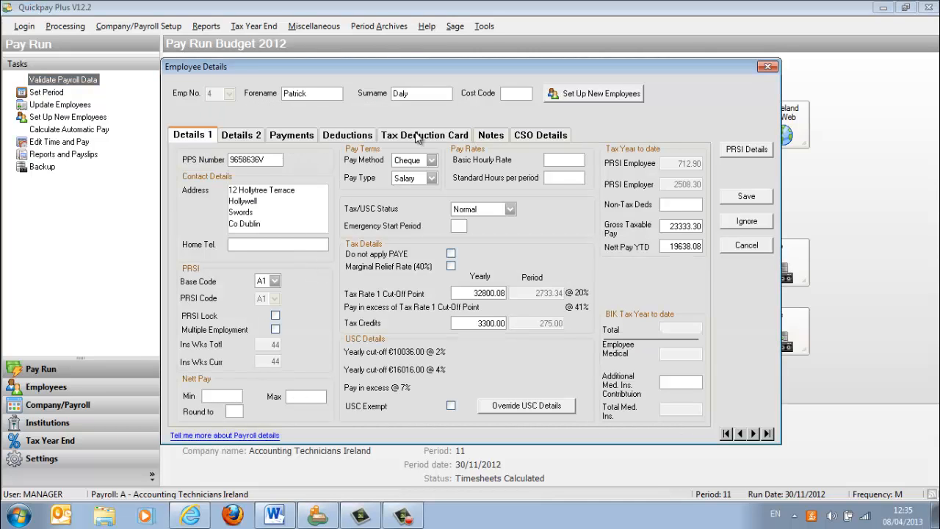
{"action": "left_click", "coordinate": [249, 133]}
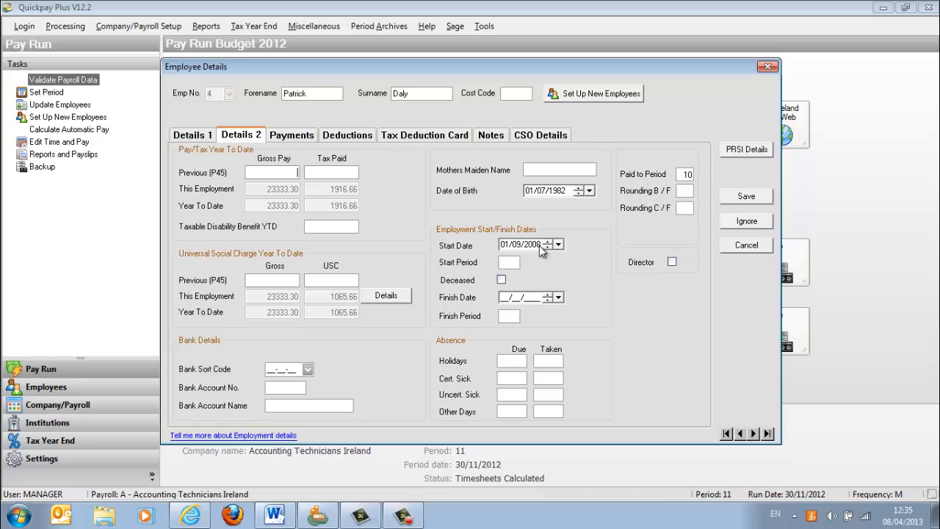
{"action": "left_click", "coordinate": [767, 66]}
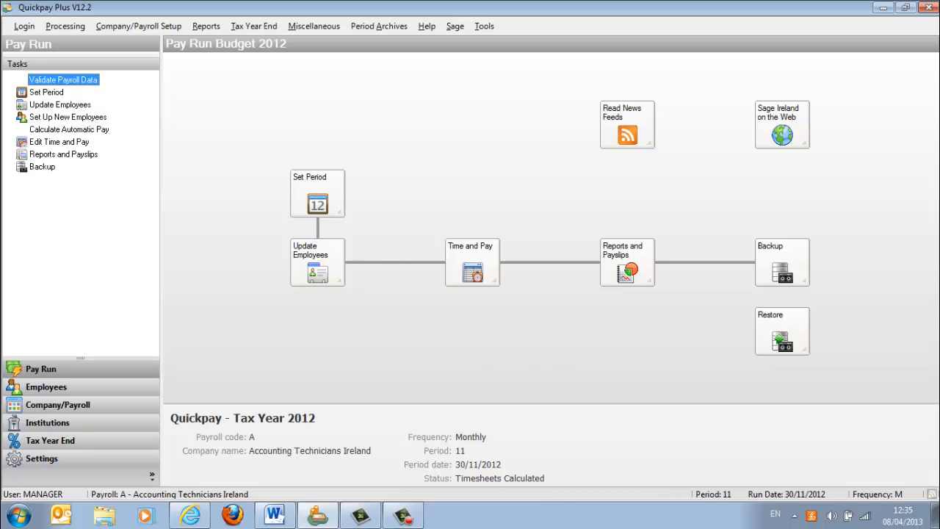
- Open the Windows system calendar and go back to September 2008, the employee's starting month
{"action": "left_click", "coordinate": [902, 520]}
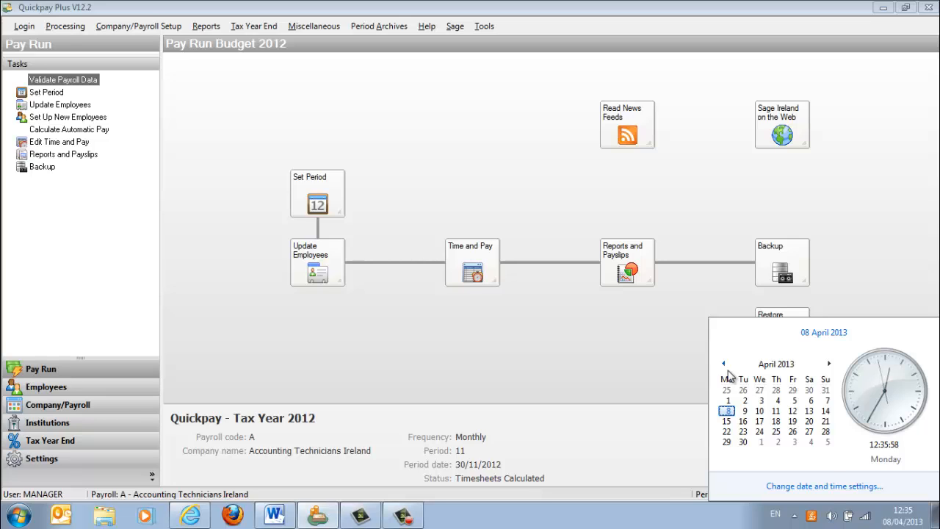
{"action": "left_click", "coordinate": [775, 367]}
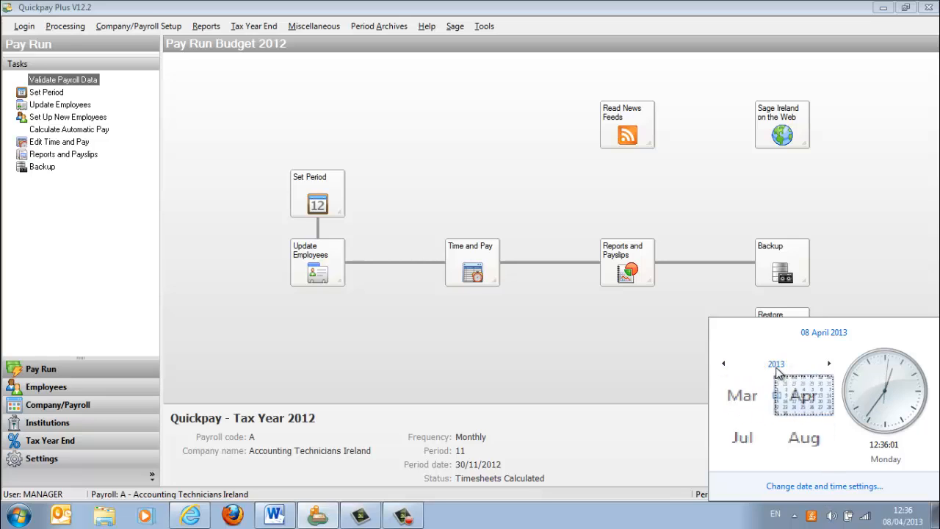
{"action": "left_click", "coordinate": [724, 365]}
{"action": "left_click", "coordinate": [724, 365]}
{"action": "left_click", "coordinate": [724, 365]}
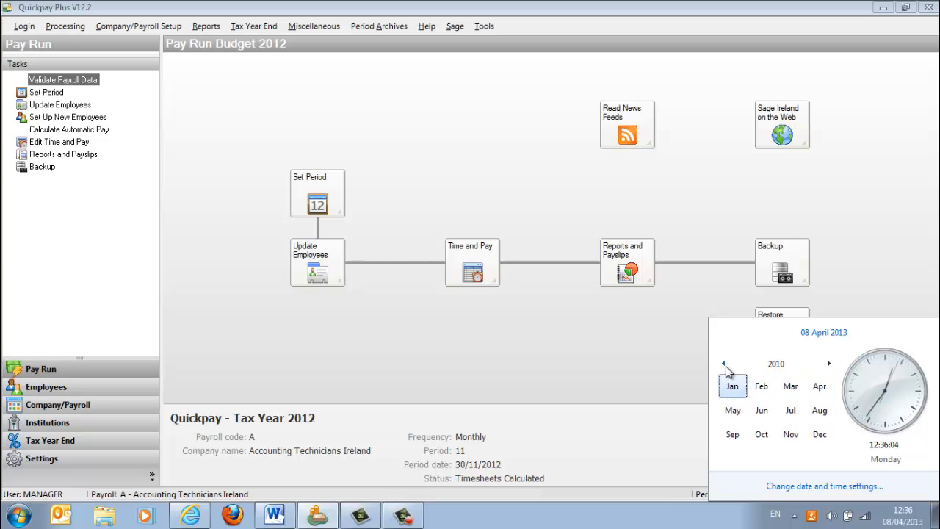
{"action": "left_click", "coordinate": [724, 365]}
{"action": "left_click", "coordinate": [724, 365]}
{"action": "left_click", "coordinate": [743, 435]}
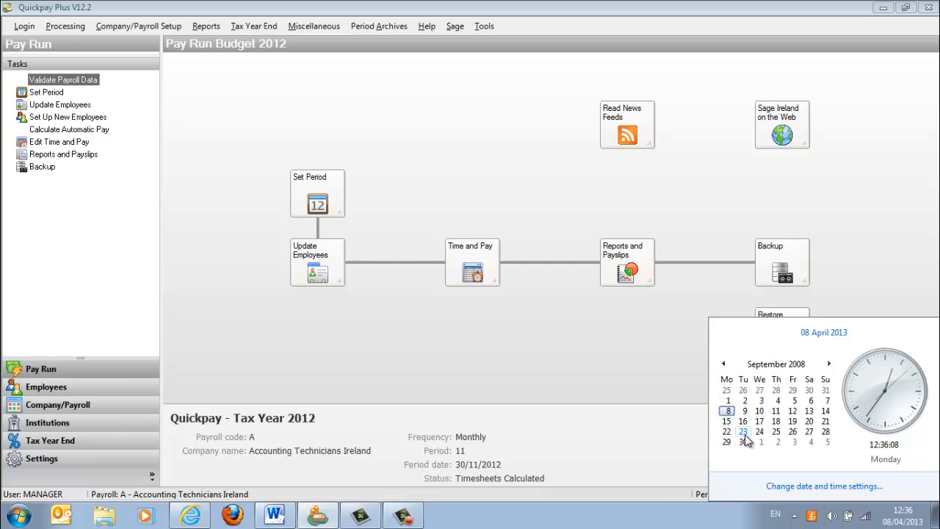
- Advance the calendar year by year to 2012 to count the employee's years of service
{"action": "left_click", "coordinate": [789, 367]}
{"action": "left_click", "coordinate": [828, 365]}
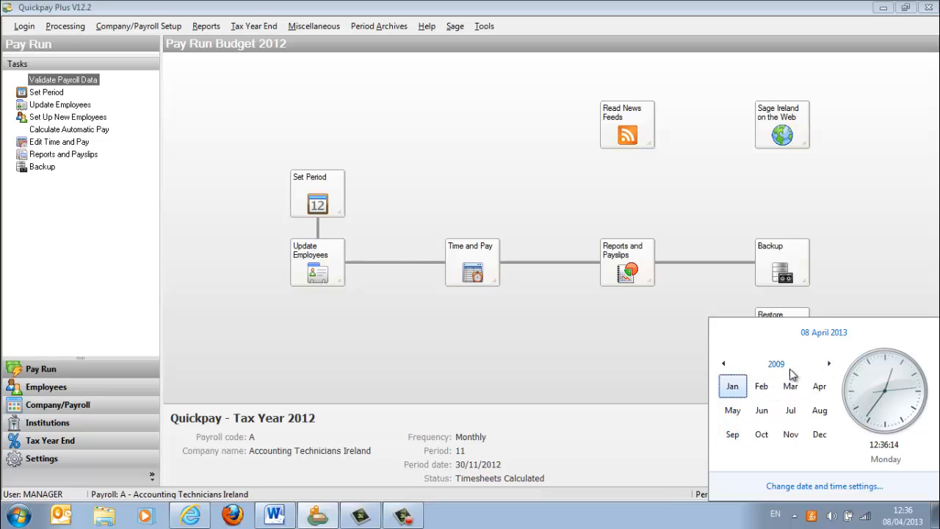
{"action": "left_click", "coordinate": [829, 364]}
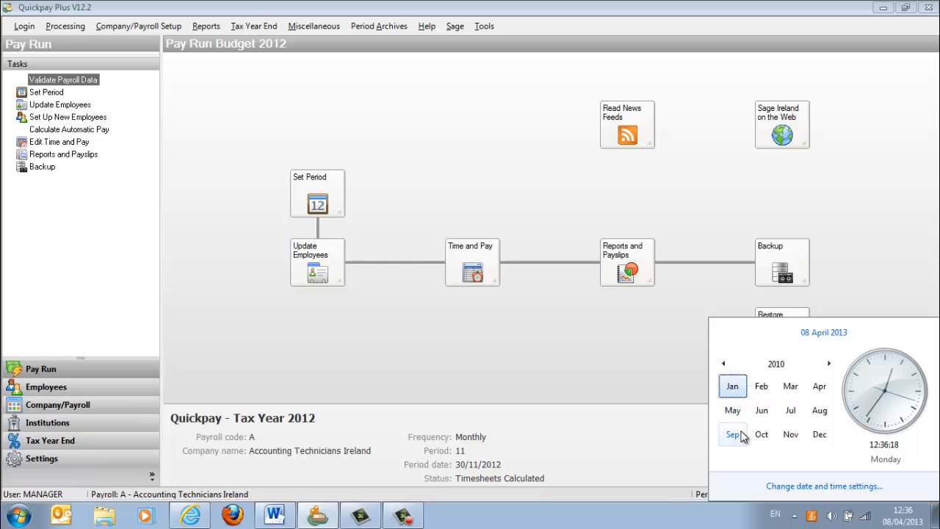
{"action": "left_click", "coordinate": [829, 364]}
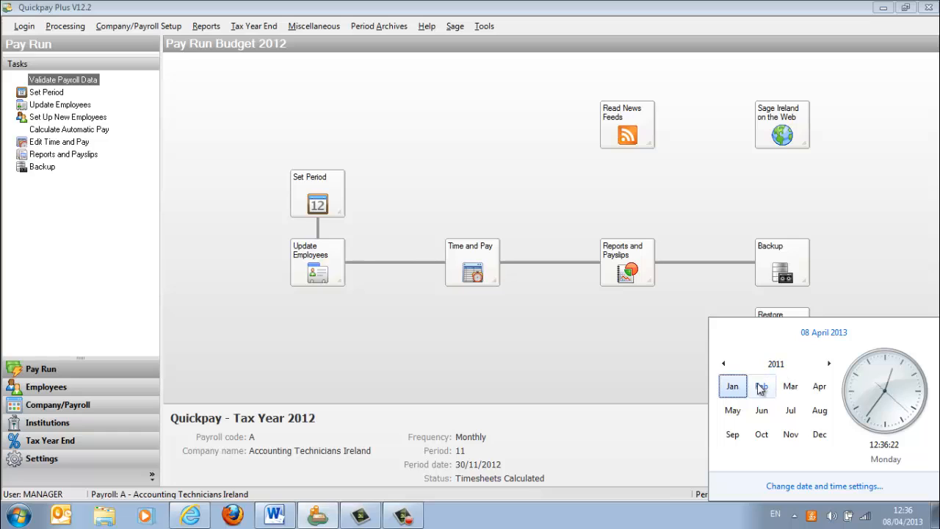
{"action": "left_click", "coordinate": [828, 364]}
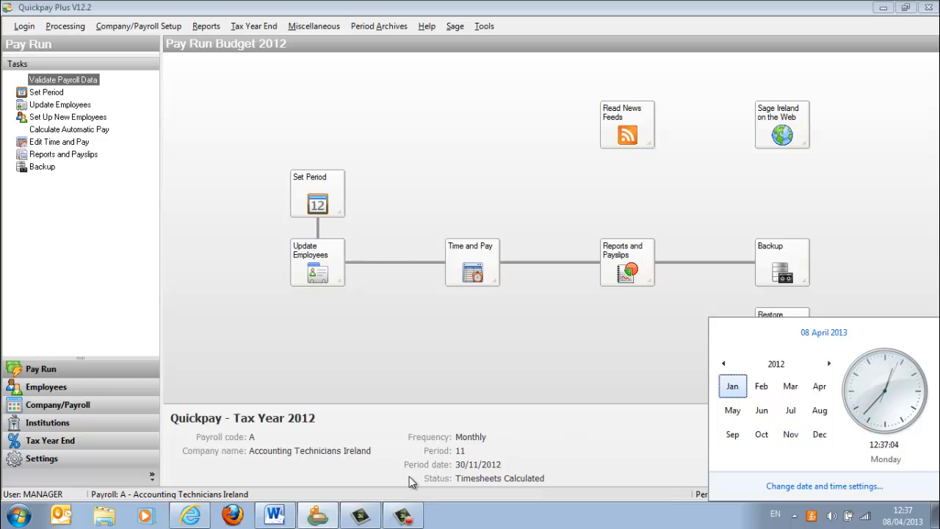
- Review the redundancy terms of question 5 in Word, and open the redundant employee's timesheet in Quickpay
{"action": "left_click", "coordinate": [17, 517]}
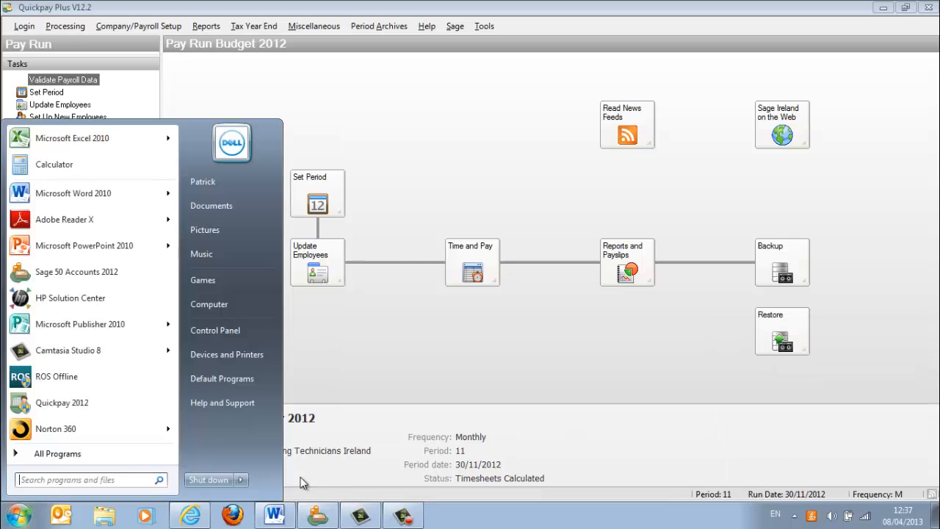
{"action": "left_click", "coordinate": [279, 520]}
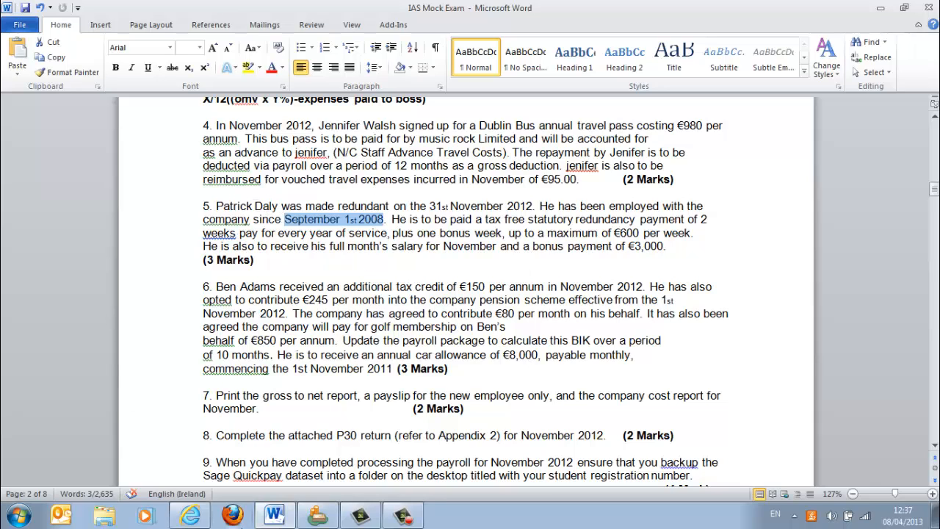
{"action": "mouse_move", "coordinate": [318, 520]}
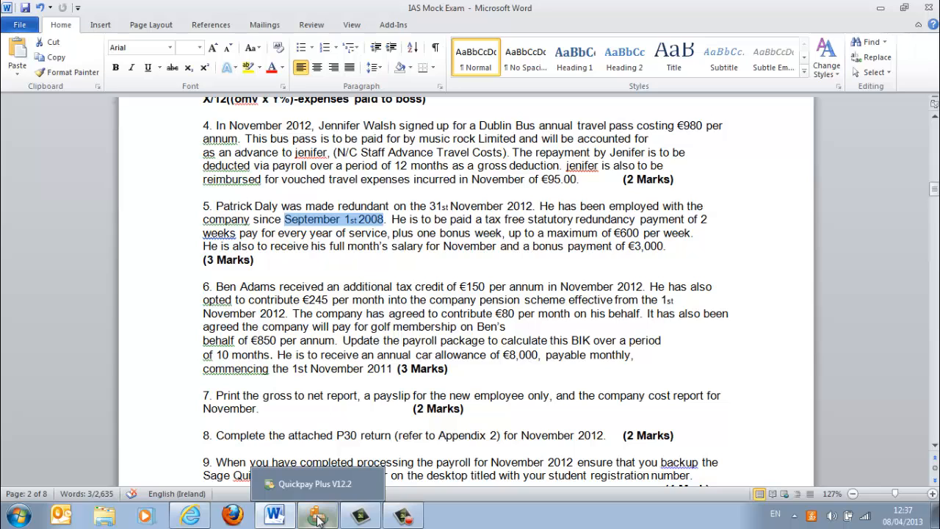
{"action": "left_click", "coordinate": [318, 520]}
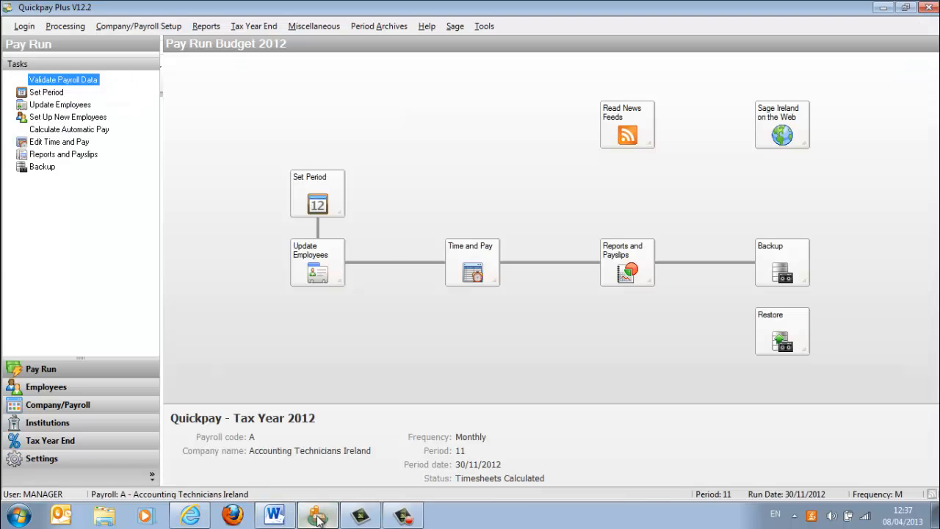
{"action": "left_click", "coordinate": [471, 252]}
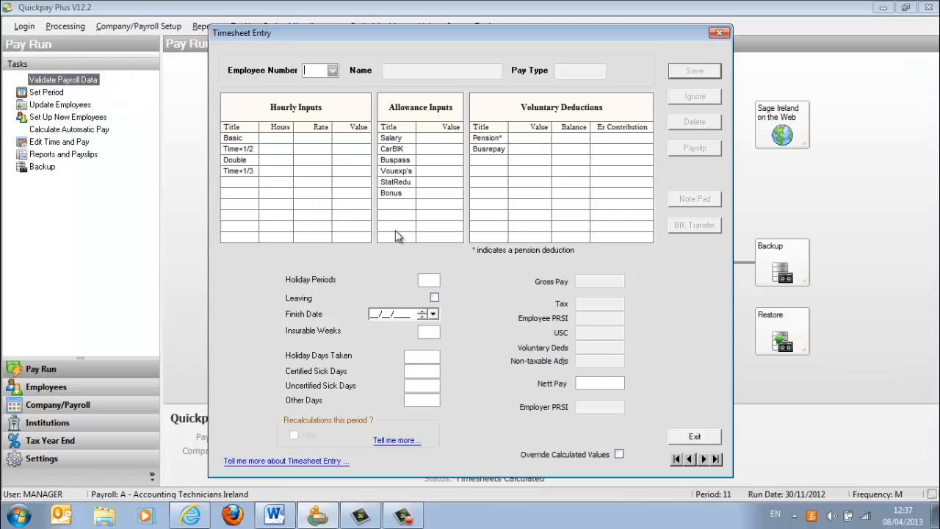
{"action": "left_click", "coordinate": [332, 71]}
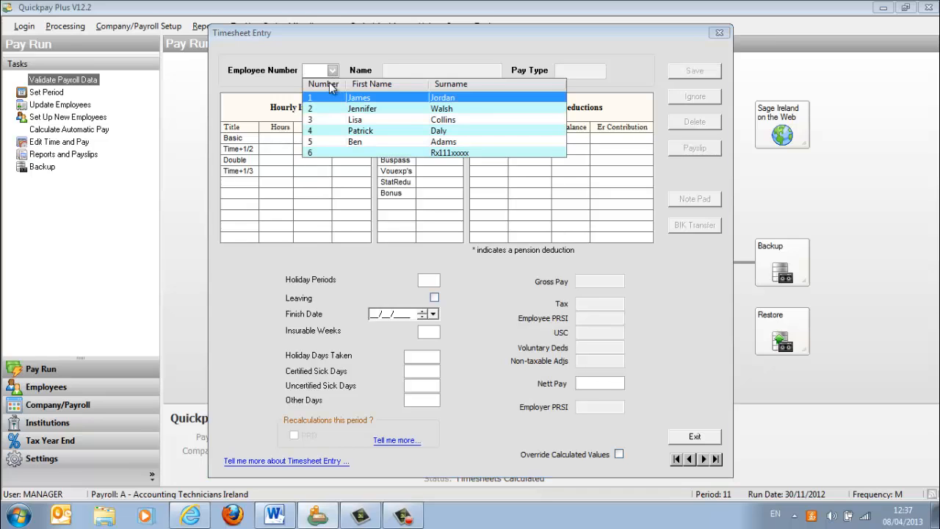
{"action": "left_click", "coordinate": [351, 133]}
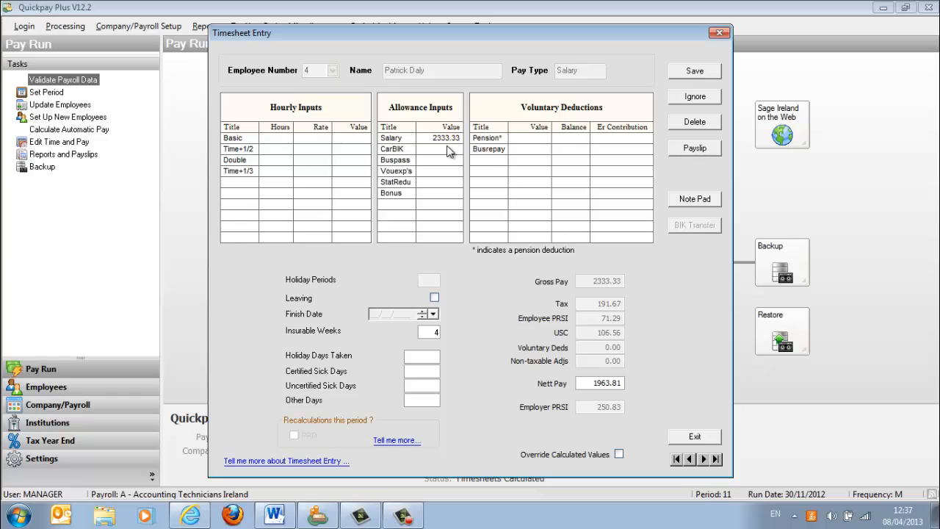
- Calculate the employee's weekly pay in the Calculator as 2333.33*12/52
{"action": "left_click", "coordinate": [22, 515]}
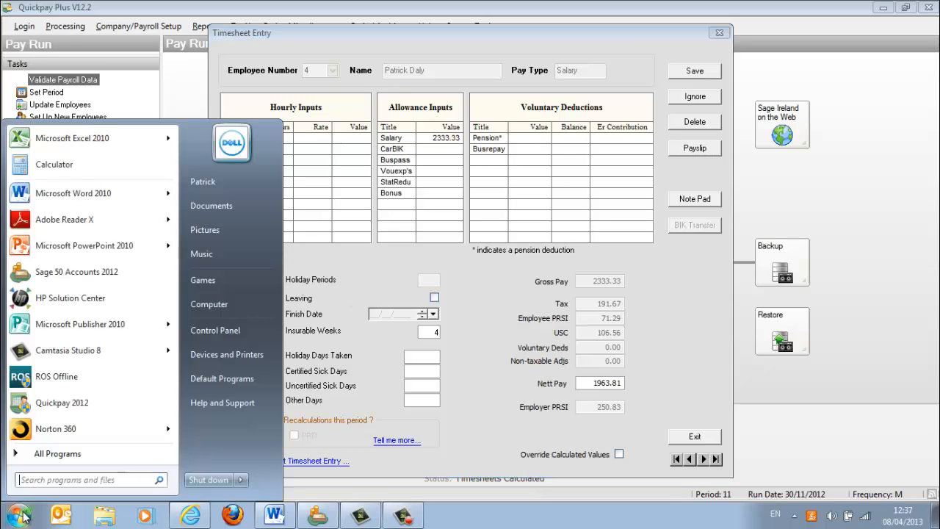
{"action": "left_click", "coordinate": [64, 171]}
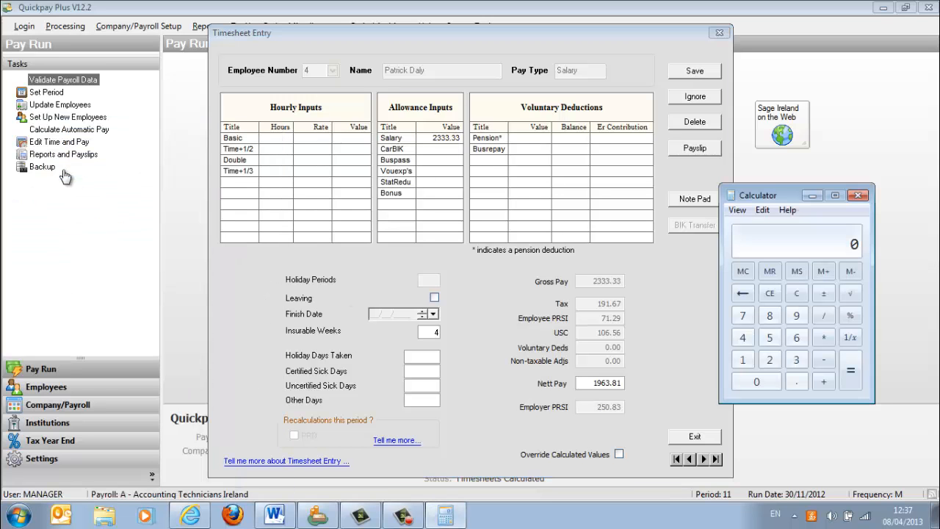
{"action": "type", "text": "2333.33*12"}
{"action": "key", "text": "Return"}
{"action": "type", "text": "/52"}
{"action": "key", "text": "Return"}
- Calculate the statutory redundancy in the Calculator by multiplying the weekly pay of 538.40 by 2 weeks and 4.25 years
{"action": "type", "text": "538."}
{"action": "type", "text": "40"}
{"action": "type", "text": "*2"}
{"action": "key", "text": "Return"}
{"action": "type", "text": "* 4."}
{"action": "type", "text": "25"}
{"action": "key", "text": "Return"}
- Enter 4576.40 as the StatRedu allowance on the redundant employee's Quickpay timesheet
{"action": "left_click", "coordinate": [448, 181]}
{"action": "type", "text": "45"}
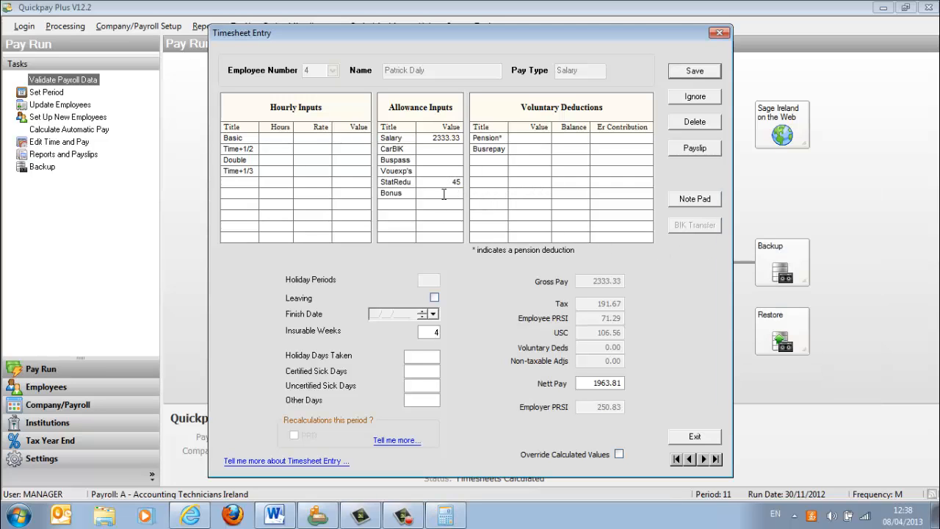
{"action": "left_click", "coordinate": [448, 517]}
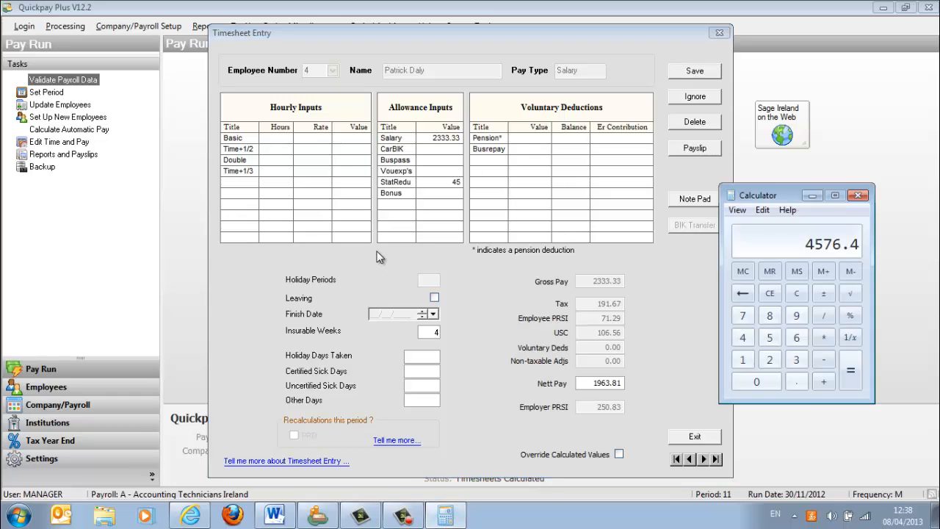
{"action": "left_click", "coordinate": [456, 182]}
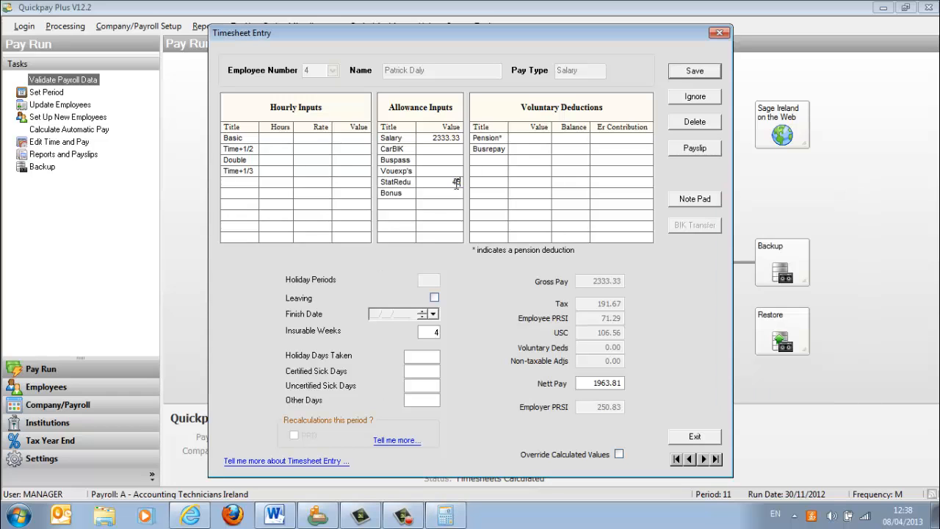
{"action": "type", "text": "76.40"}
- Check question 5's bonus payment in Word and enter 3000 as the Bonus allowance on the redundant employee's Quickpay timesheet
{"action": "left_click", "coordinate": [278, 518]}
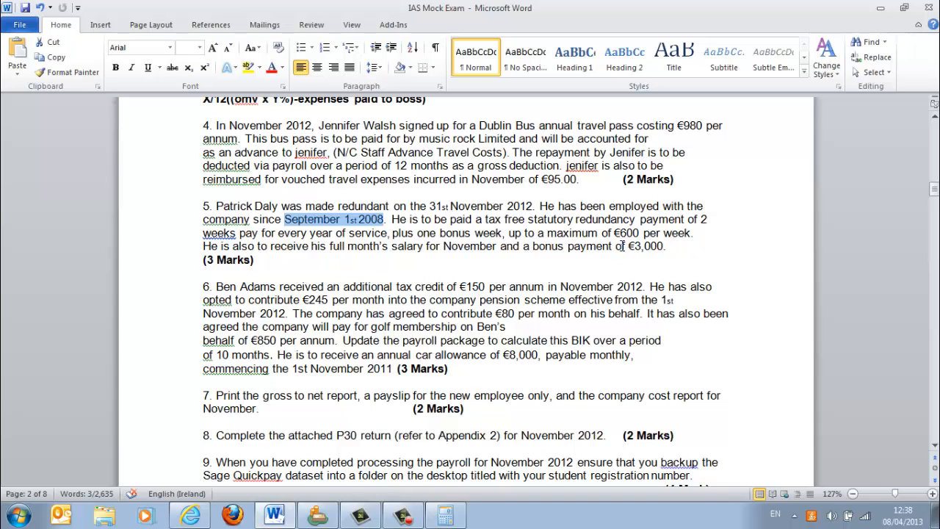
{"action": "left_click", "coordinate": [318, 516]}
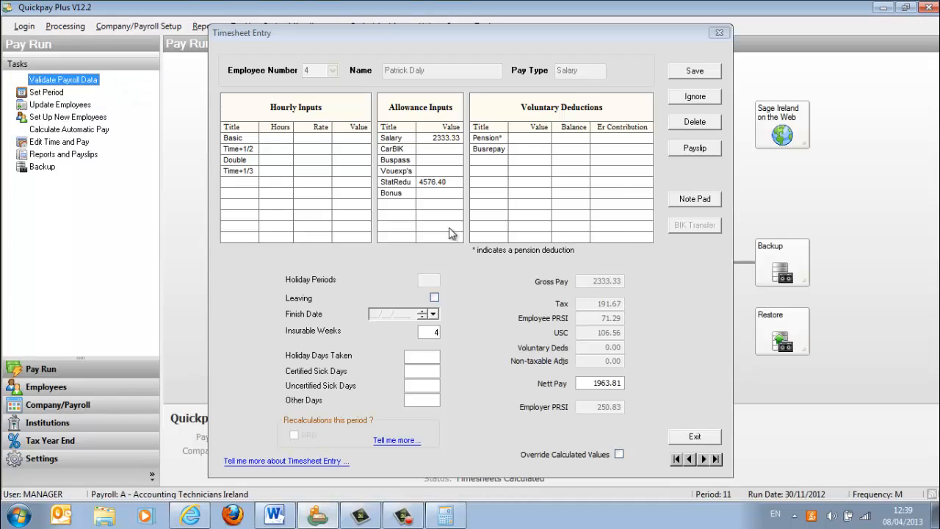
{"action": "left_click", "coordinate": [437, 194]}
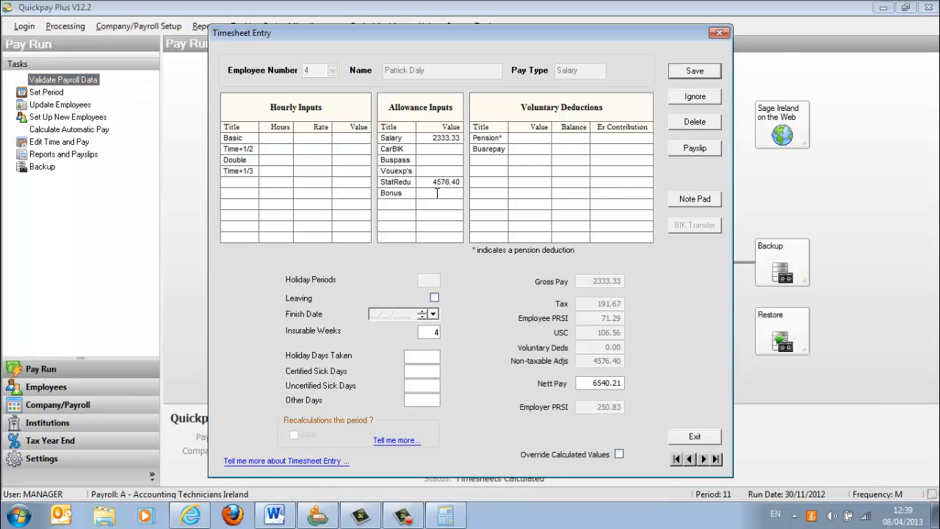
{"action": "type", "text": "3000"}
- Mark the redundant employee as leaving with finish date 30/11/2012 and save the timesheet
{"action": "left_click", "coordinate": [433, 332]}
{"action": "left_click", "coordinate": [435, 298]}
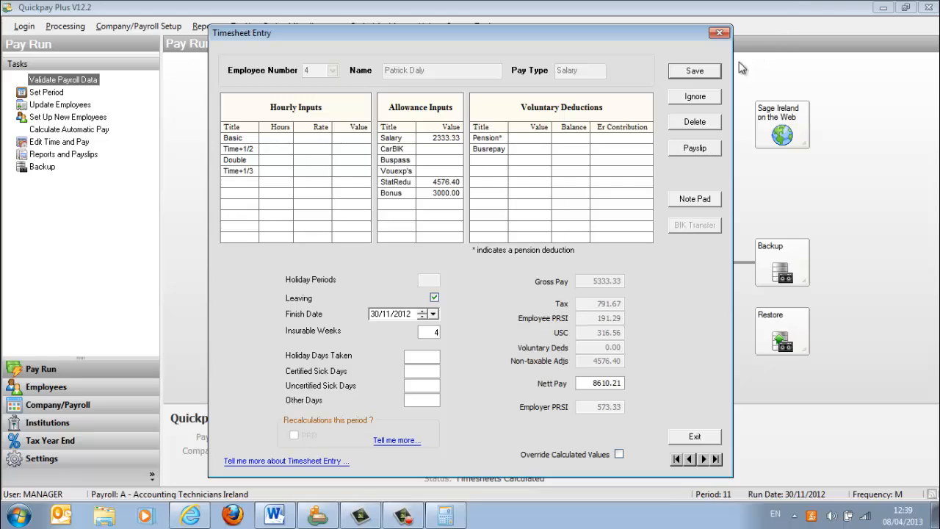
{"action": "left_click", "coordinate": [715, 71]}
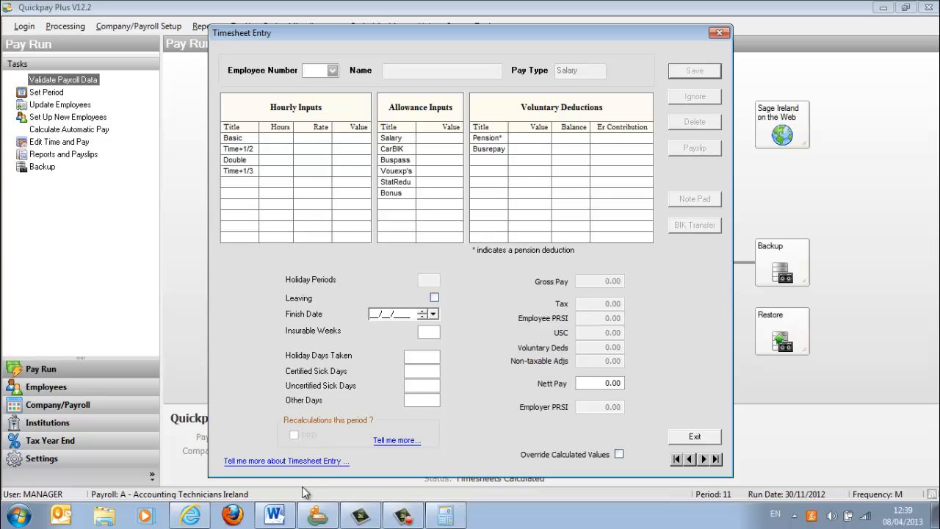
- Review question 6 in Word, covering the additional tax credit, employee and company pension contributions, and golf membership benefit
{"action": "left_click", "coordinate": [290, 517]}
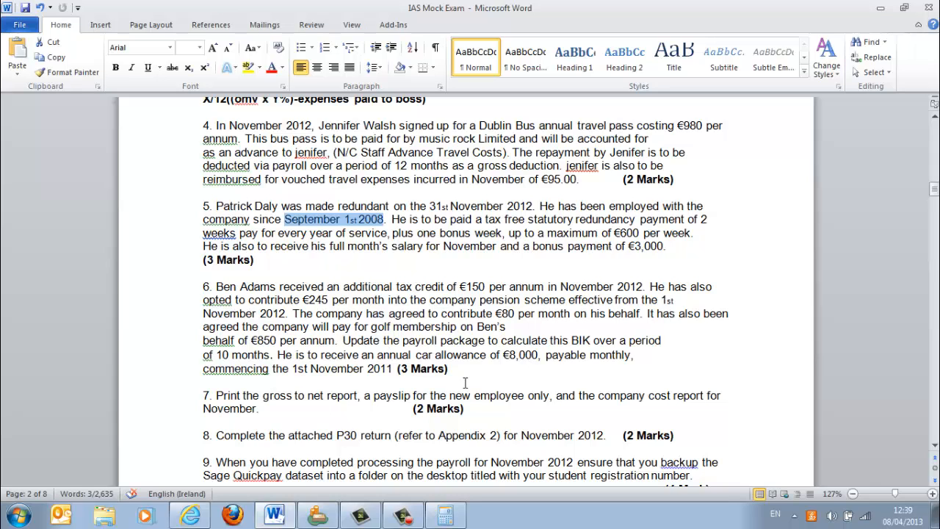
{"action": "left_click_drag", "start_coordinate": [460, 369], "coordinate": [203, 288]}
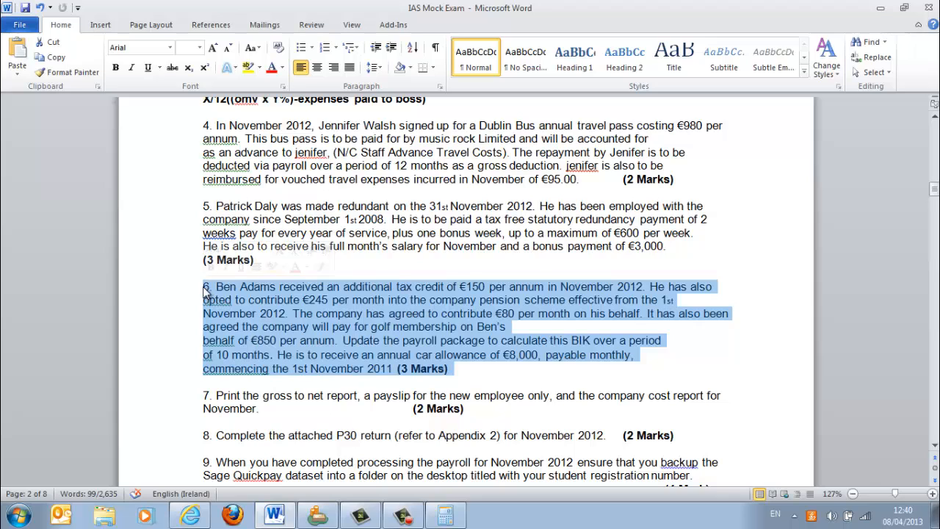
{"action": "left_click", "coordinate": [314, 302]}
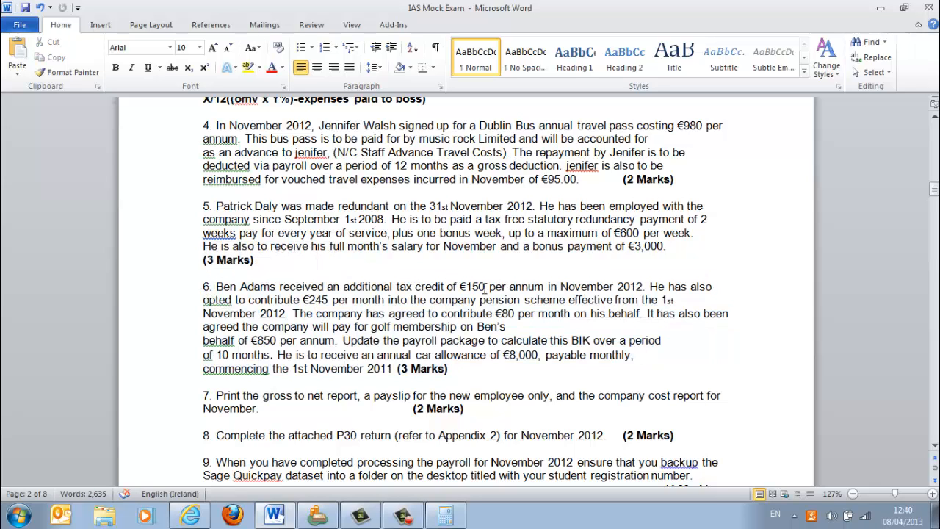
{"action": "left_click_drag", "start_coordinate": [547, 287], "coordinate": [406, 291]}
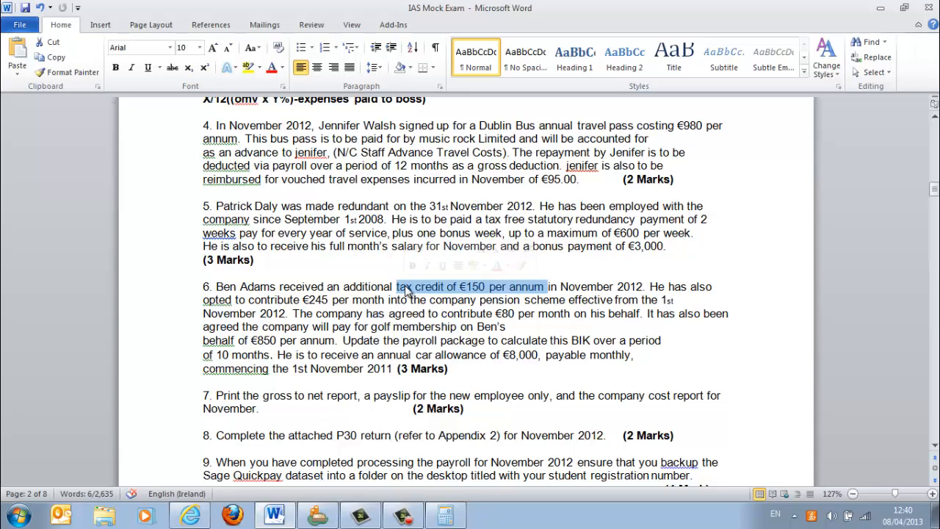
{"action": "left_click", "coordinate": [479, 302]}
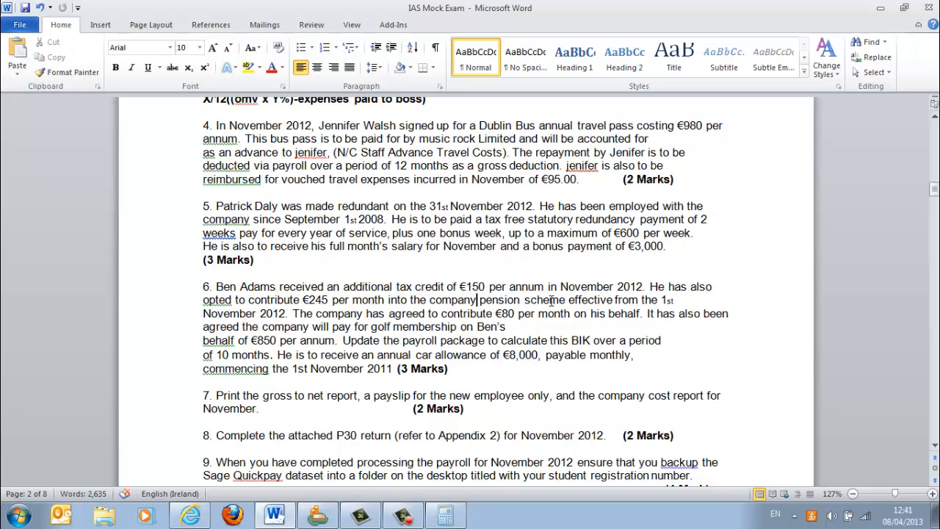
{"action": "left_click_drag", "start_coordinate": [550, 304], "coordinate": [321, 307]}
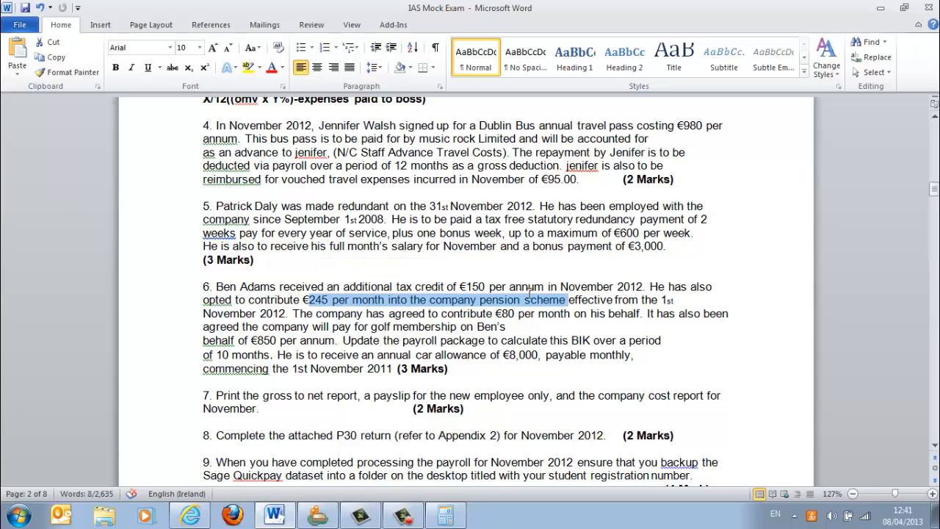
{"action": "left_click_drag", "start_coordinate": [572, 313], "coordinate": [455, 315]}
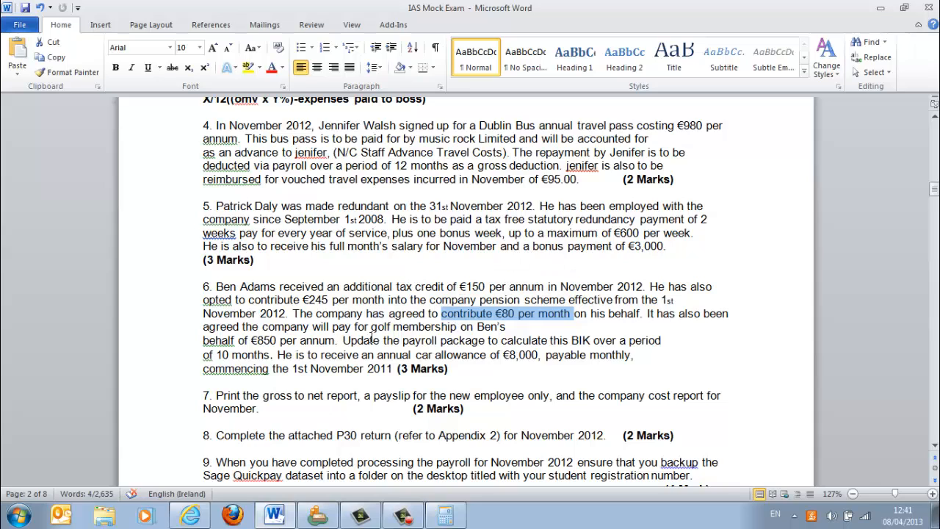
{"action": "left_click_drag", "start_coordinate": [343, 341], "coordinate": [270, 336]}
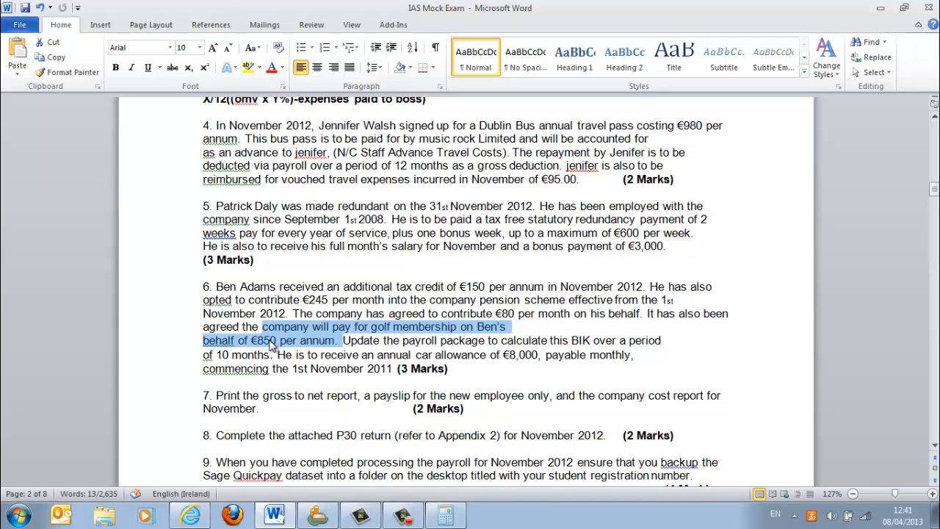
- Calculate the monthly golf membership benefit in the Calculator, first as 850/12 and then over the required 10 months as 850/10
{"action": "left_click", "coordinate": [447, 517]}
{"action": "type", "text": "850/12"}
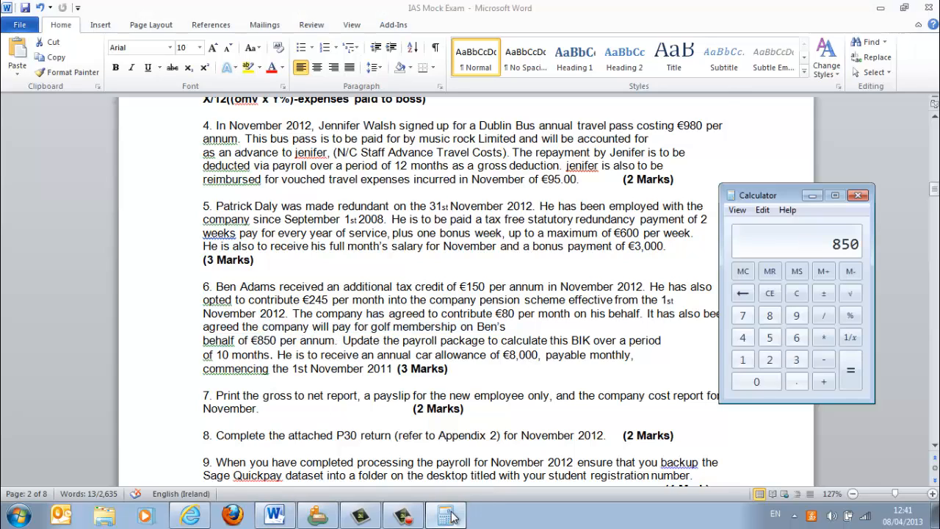
{"action": "key", "text": "Return"}
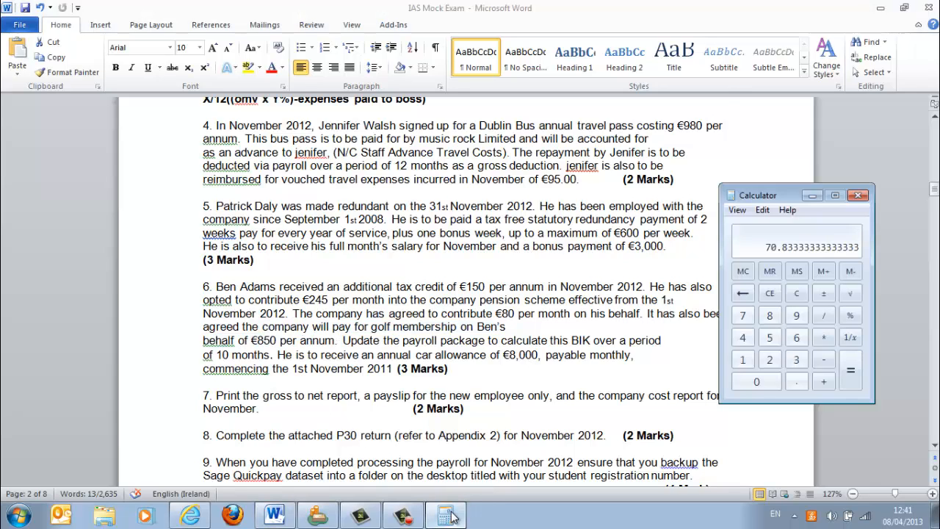
{"action": "type", "text": "850/10"}
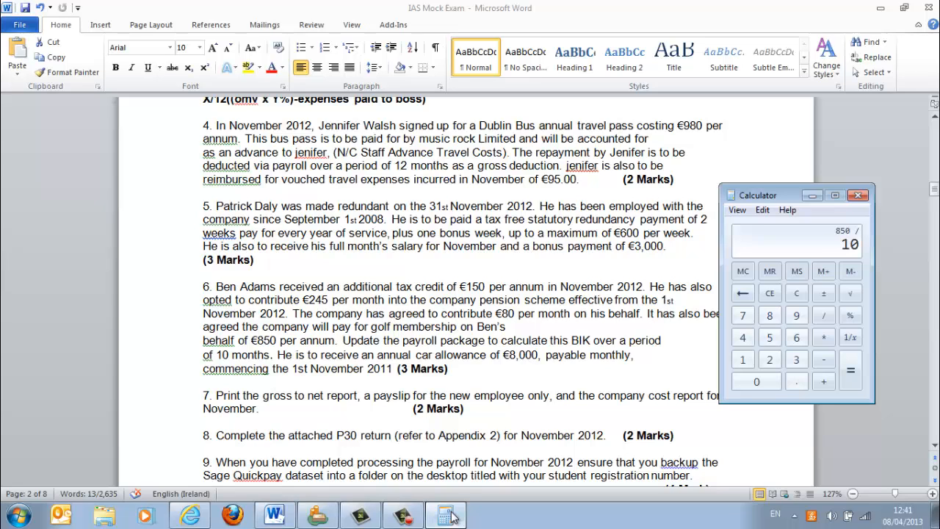
{"action": "key", "text": "Return"}
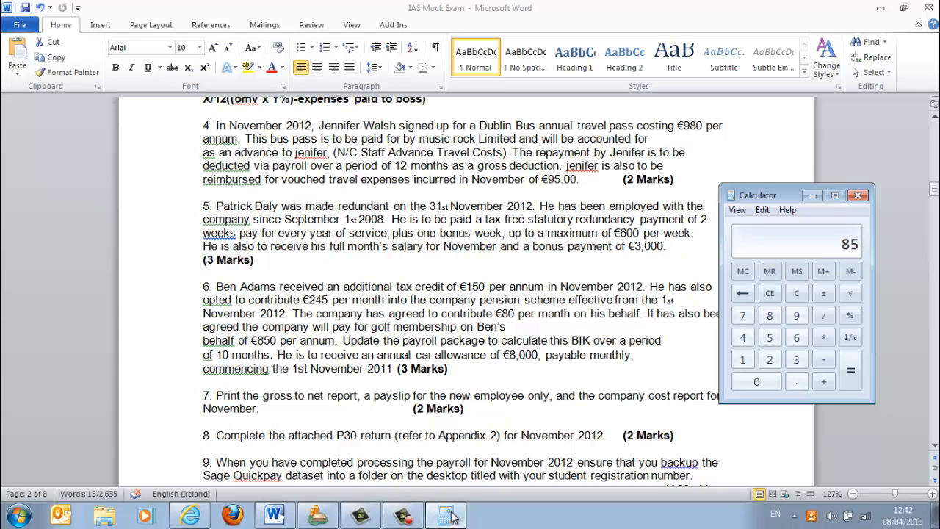
- Review question 6's annual car allowance in Word, then leave Timesheet Entry in Quickpay and open the question 6 employee's details
{"action": "left_click", "coordinate": [544, 359]}
{"action": "left_click_drag", "start_coordinate": [542, 356], "coordinate": [378, 357]}
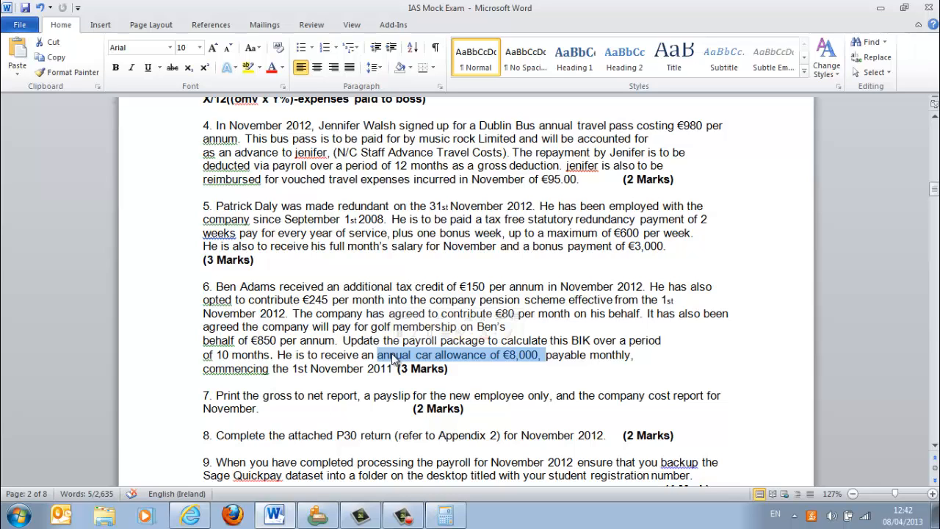
{"action": "left_click", "coordinate": [323, 516]}
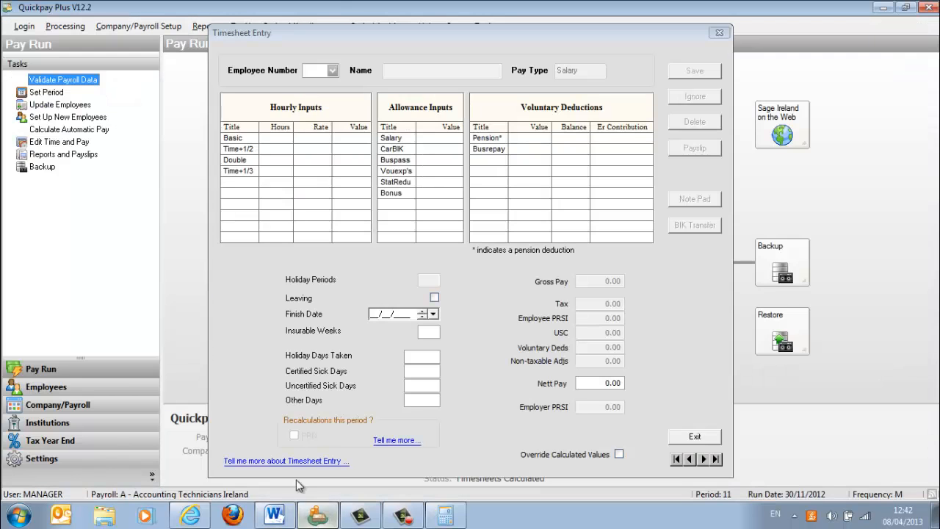
{"action": "left_click", "coordinate": [717, 32]}
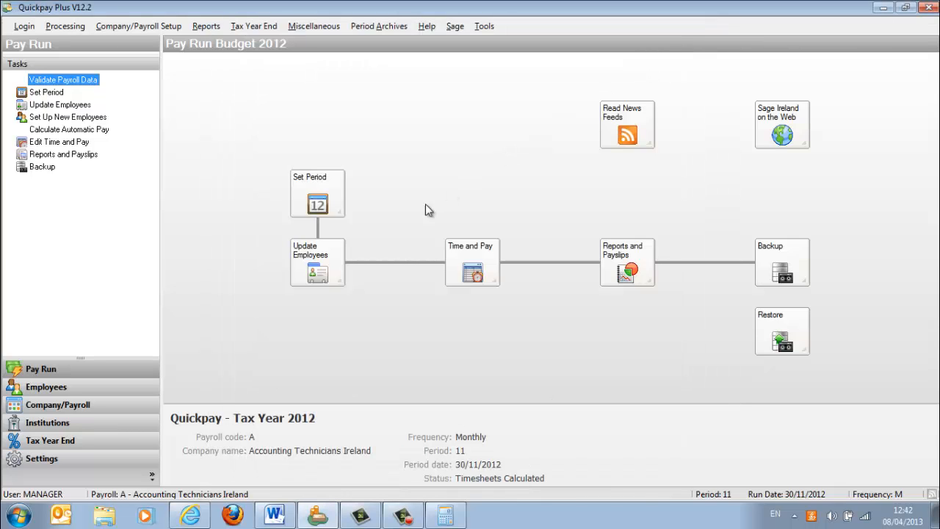
{"action": "left_click", "coordinate": [318, 269]}
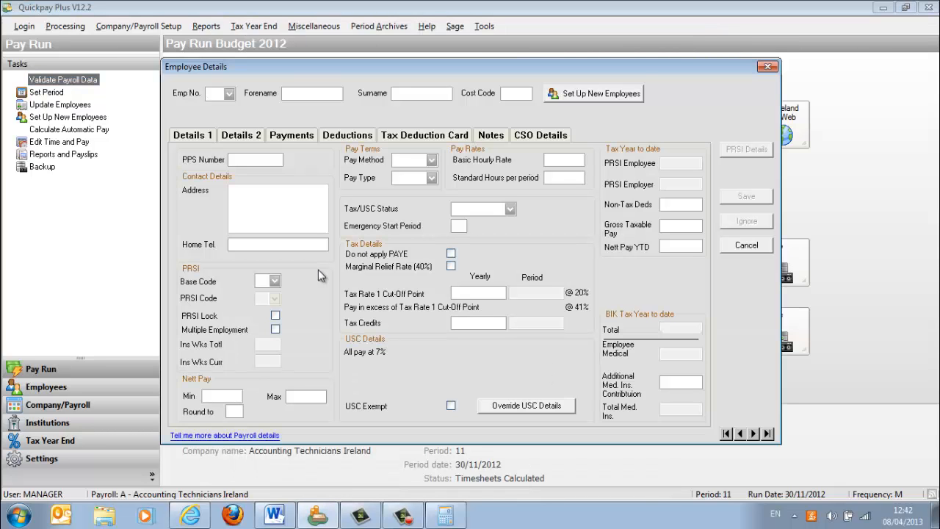
{"action": "left_click", "coordinate": [230, 94]}
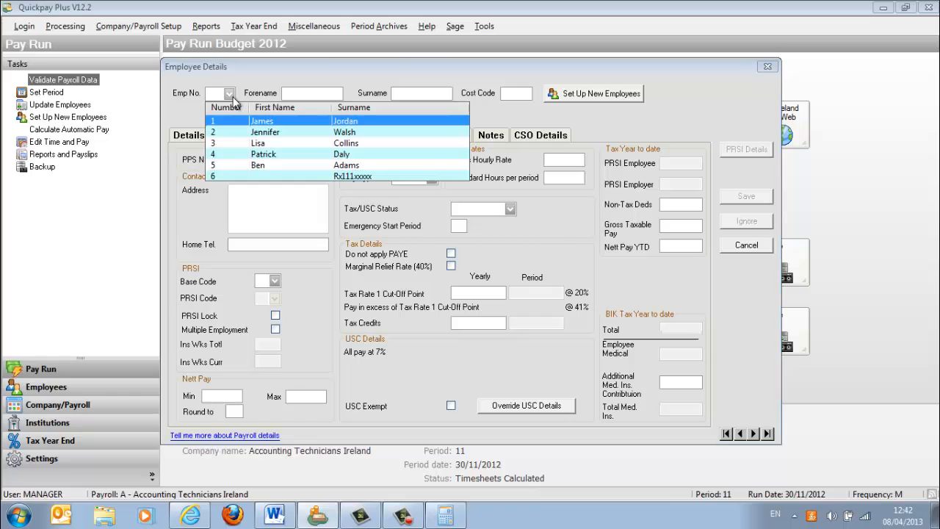
{"action": "left_click", "coordinate": [273, 165]}
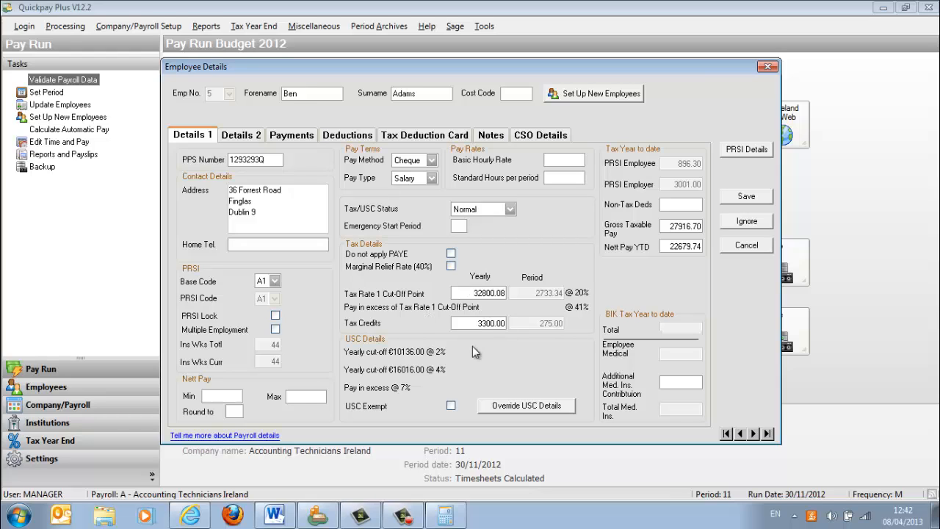
- Calculate the question 6 employee's new yearly tax credits in the Calculator as 3300+150
{"action": "left_click", "coordinate": [449, 516]}
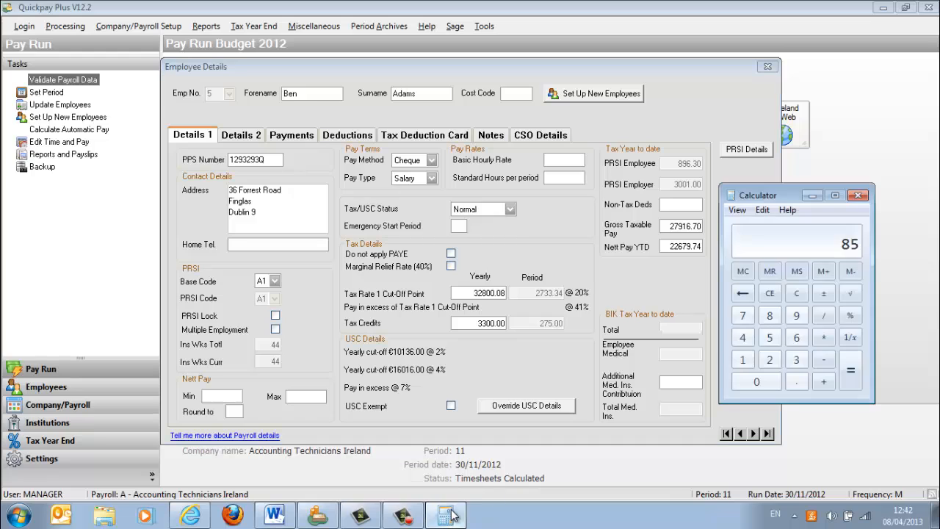
{"action": "type", "text": "3300+"}
{"action": "type", "text": "150"}
{"action": "key", "text": "Return"}
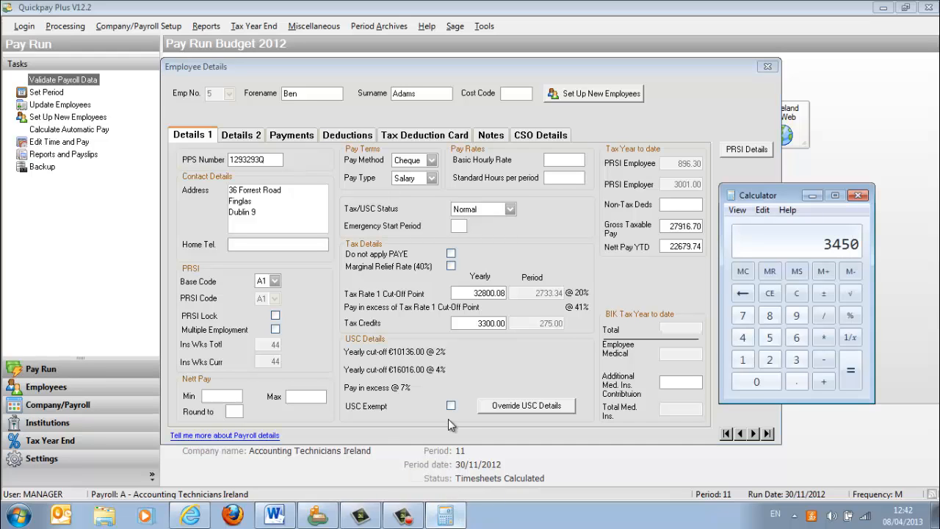
- Set the question 6 employee's yearly Tax Credits to 3450 in Quickpay, save the record and close Employee Details
{"action": "left_click", "coordinate": [496, 324]}
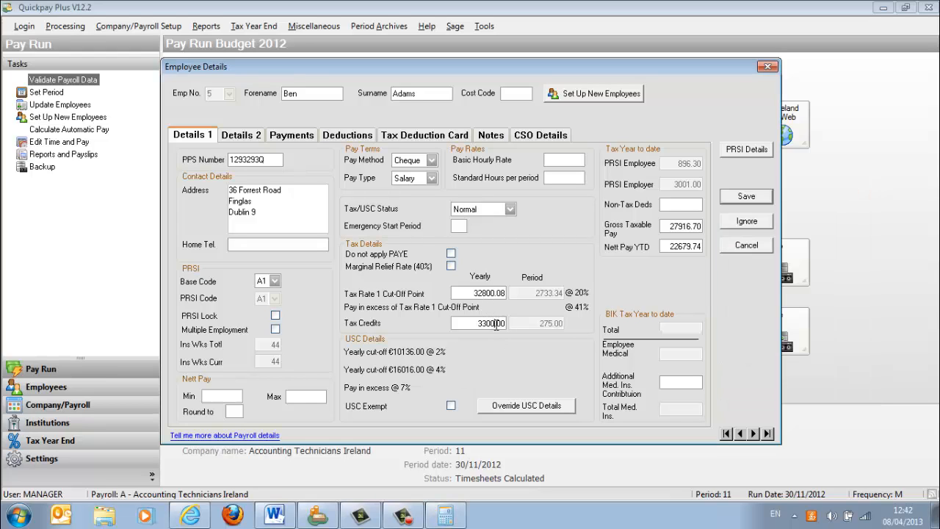
{"action": "key", "text": "BackSpace"}
{"action": "key", "text": "BackSpace"}
{"action": "type", "text": "450"}
{"action": "left_click", "coordinate": [756, 198]}
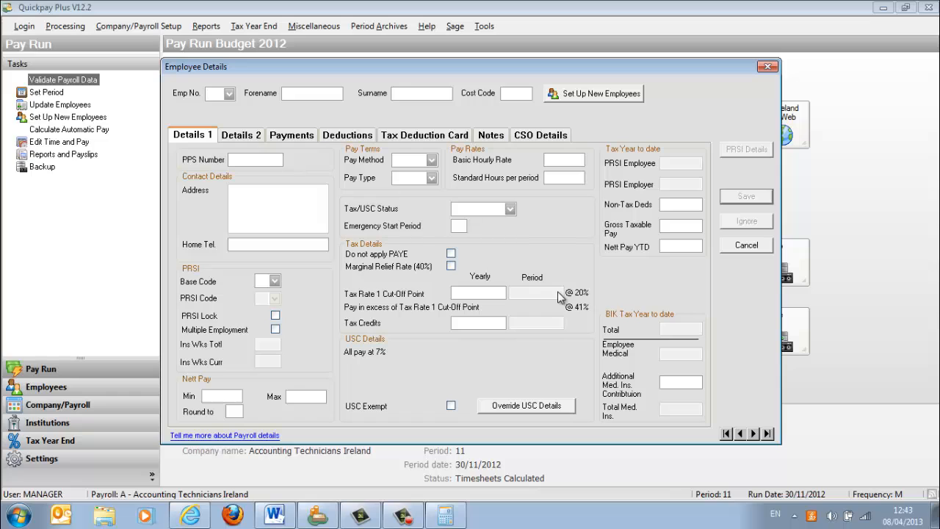
{"action": "left_click", "coordinate": [769, 67]}
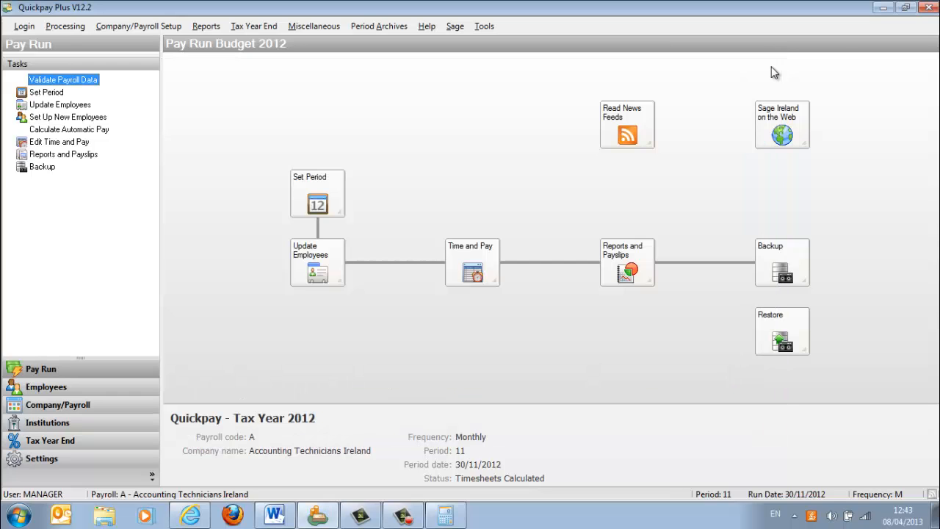
- Save the question 6 employee's November timesheet without changing its entries and close Timesheet Entry
{"action": "left_click", "coordinate": [493, 276]}
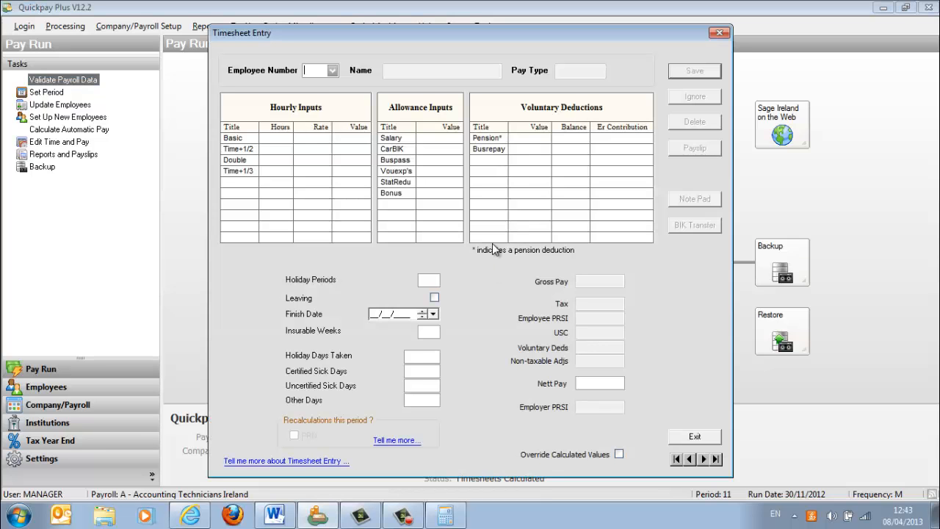
{"action": "left_click", "coordinate": [332, 74]}
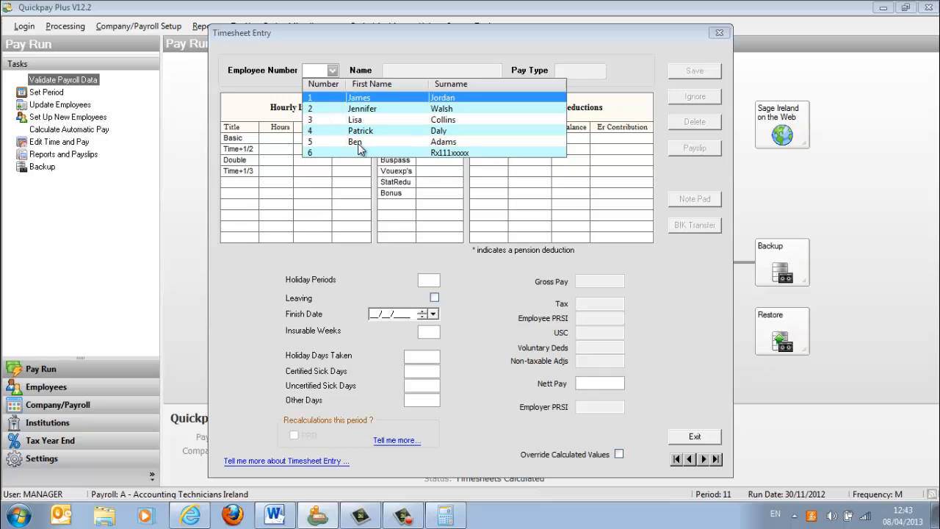
{"action": "left_click", "coordinate": [358, 143]}
{"action": "left_click", "coordinate": [695, 70]}
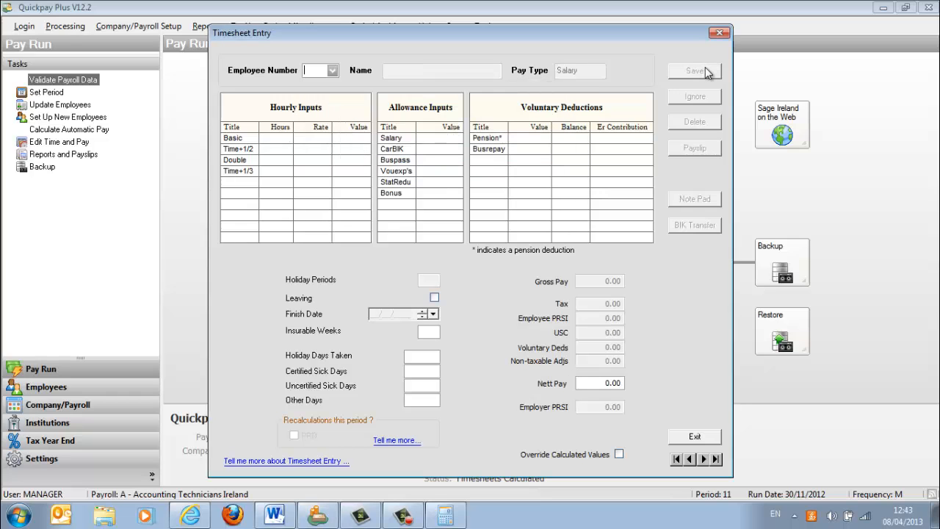
{"action": "left_click", "coordinate": [719, 33]}
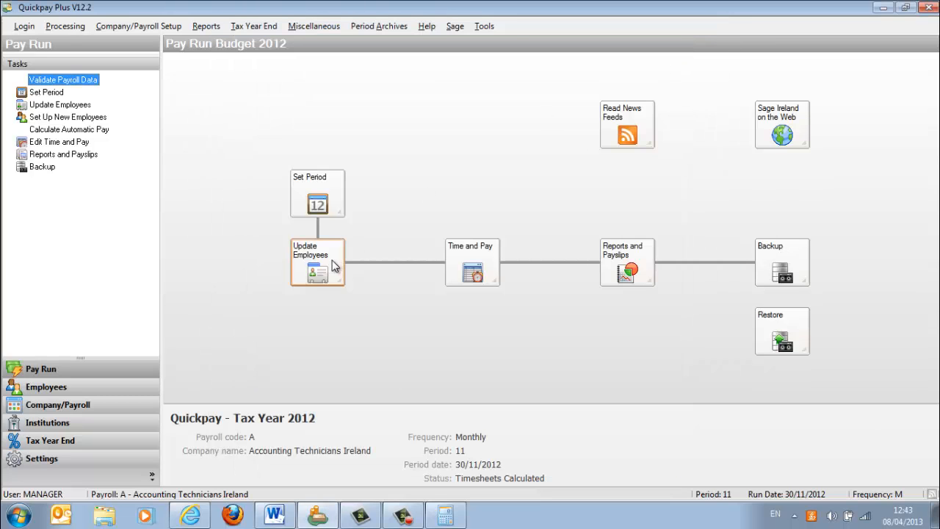
- Check the tax credits on the question 6 employee's record, close Employee Details and reopen Timesheet Entry
{"action": "left_click", "coordinate": [332, 260]}
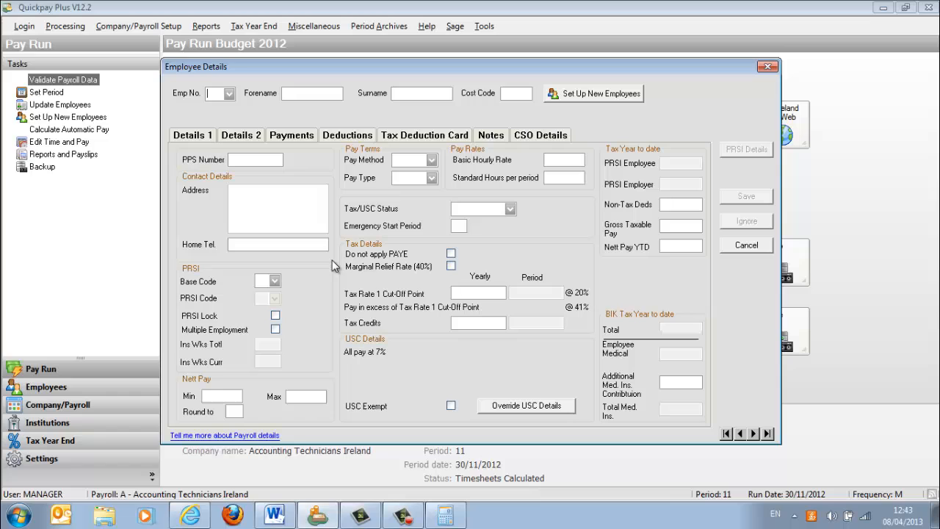
{"action": "left_click", "coordinate": [230, 94]}
{"action": "left_click", "coordinate": [292, 166]}
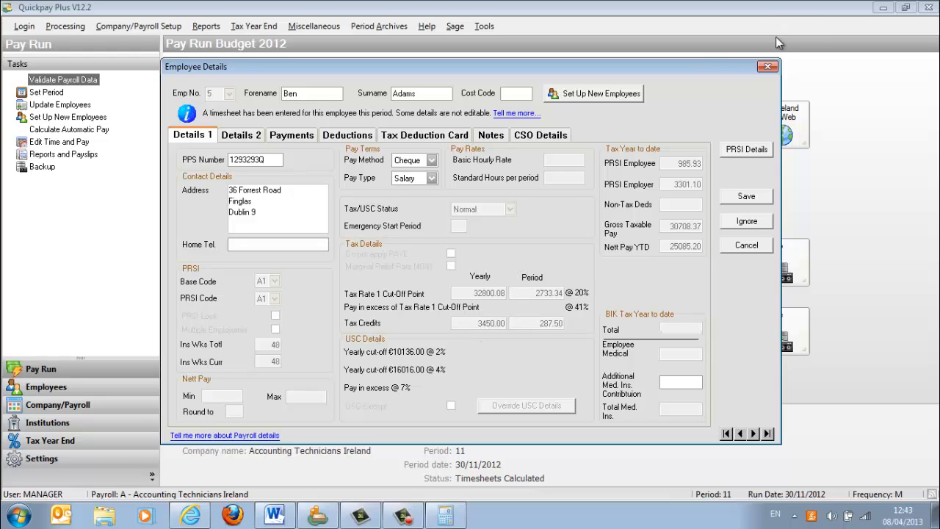
{"action": "left_click", "coordinate": [767, 69]}
{"action": "left_click", "coordinate": [491, 255]}
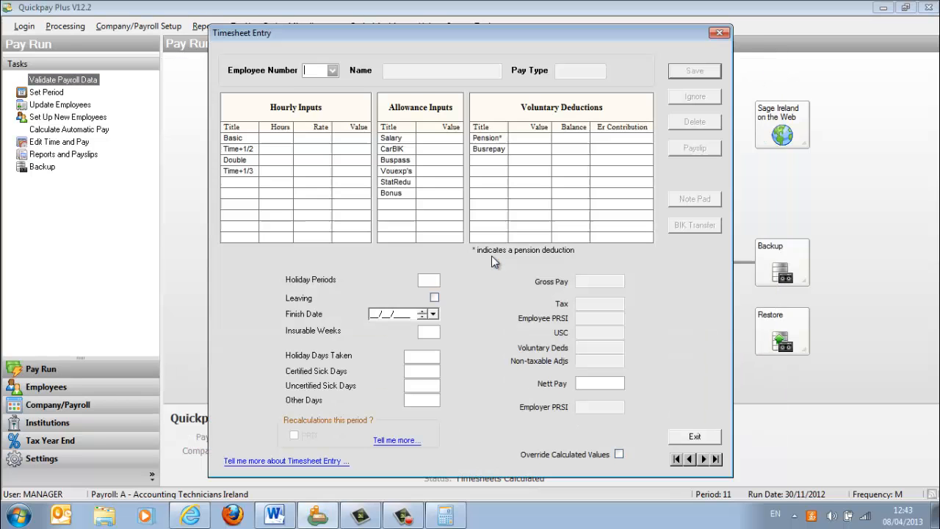
- Delete the question 6 employee's November timesheet, confirm the deletion and close Timesheet Entry
{"action": "left_click", "coordinate": [334, 70]}
{"action": "left_click", "coordinate": [373, 142]}
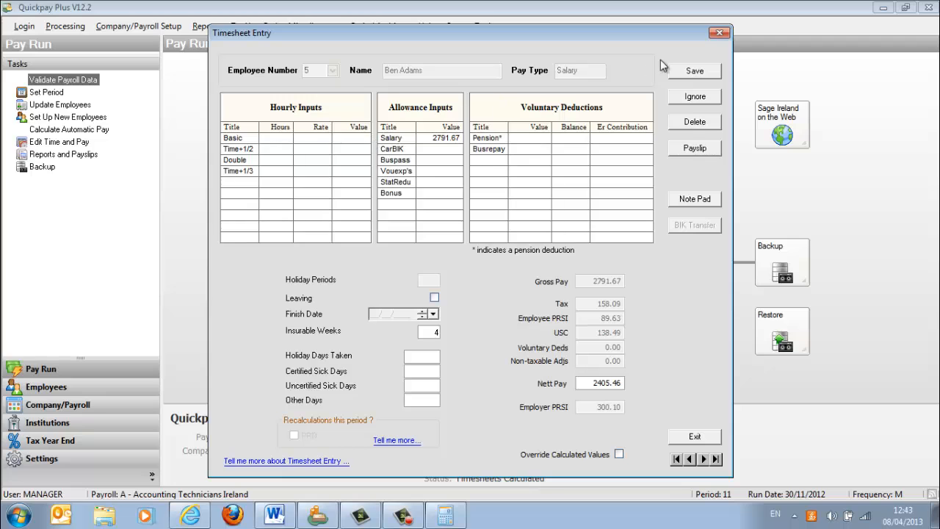
{"action": "left_click", "coordinate": [685, 125]}
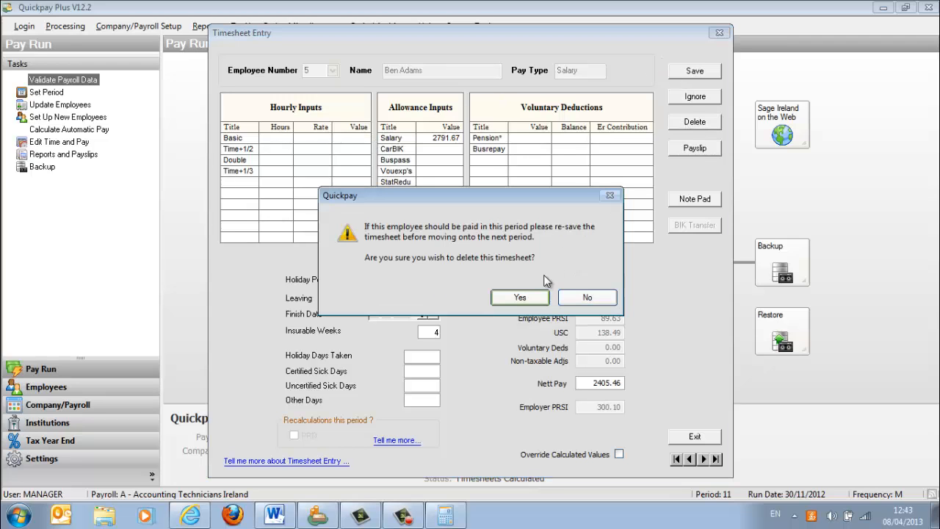
{"action": "left_click", "coordinate": [518, 297]}
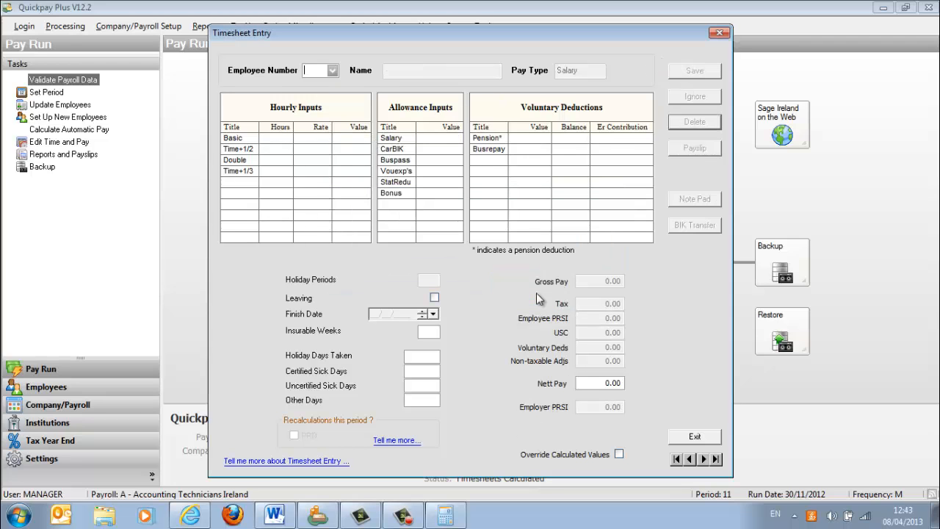
{"action": "left_click", "coordinate": [695, 437]}
- Check the tax credits in the question 6 employee's details and close the record
{"action": "left_click", "coordinate": [336, 266]}
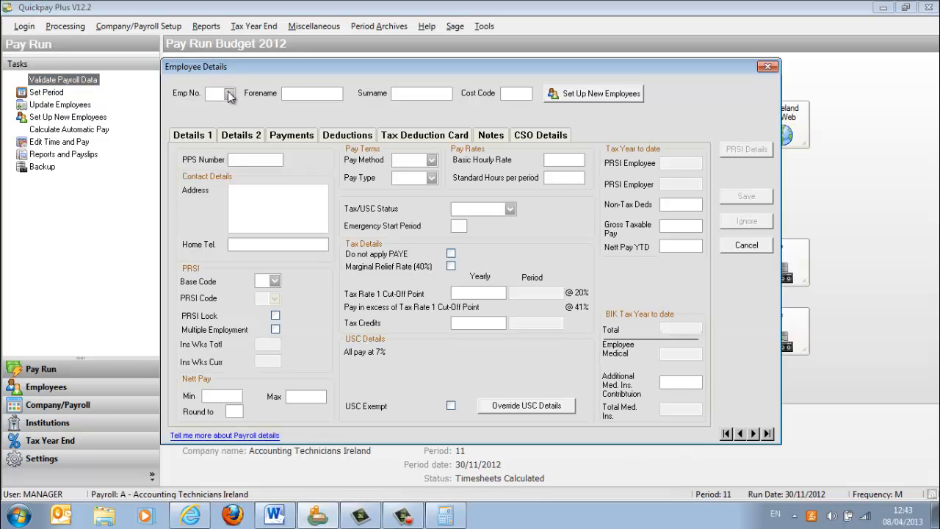
{"action": "left_click", "coordinate": [229, 93]}
{"action": "left_click", "coordinate": [269, 165]}
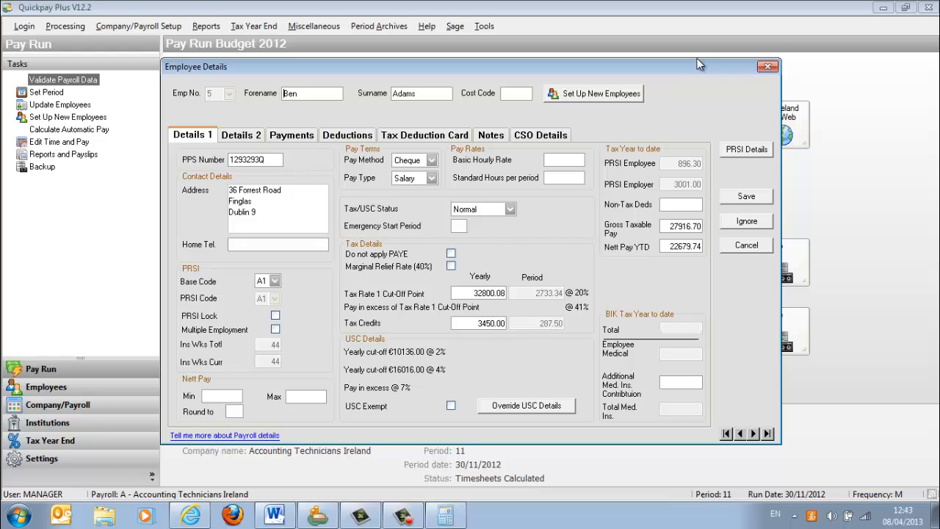
{"action": "left_click", "coordinate": [767, 66]}
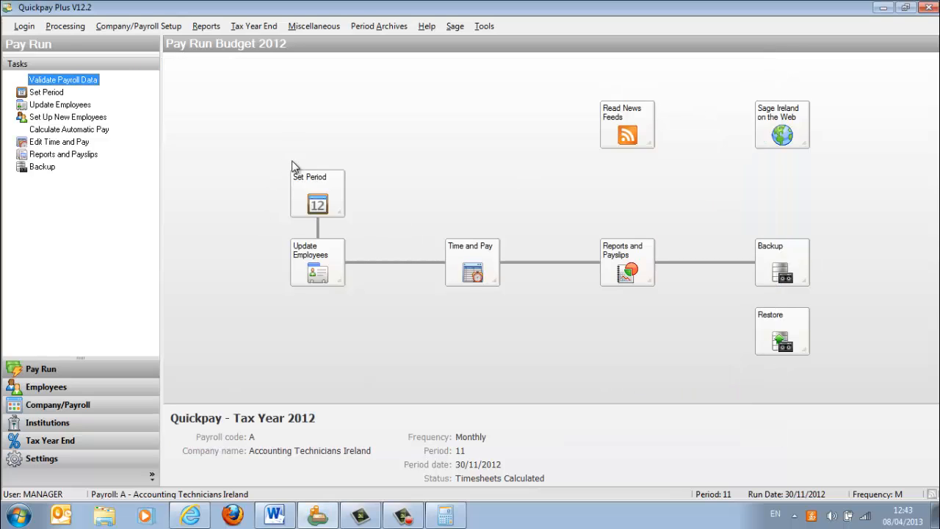
- Add an allowance named Carallo in Payments & Deductions as a Standard Payment with tax, PRSI and USC applied
{"action": "left_click", "coordinate": [152, 28]}
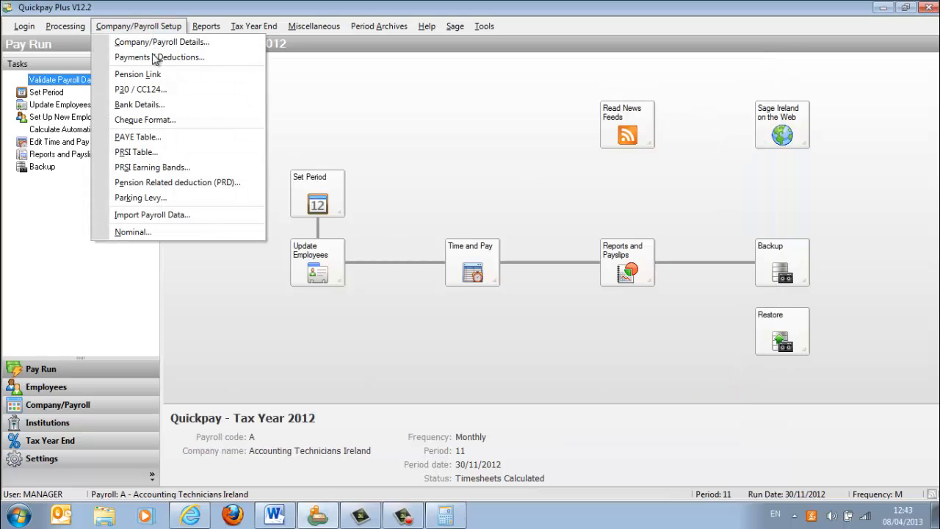
{"action": "left_click", "coordinate": [168, 59]}
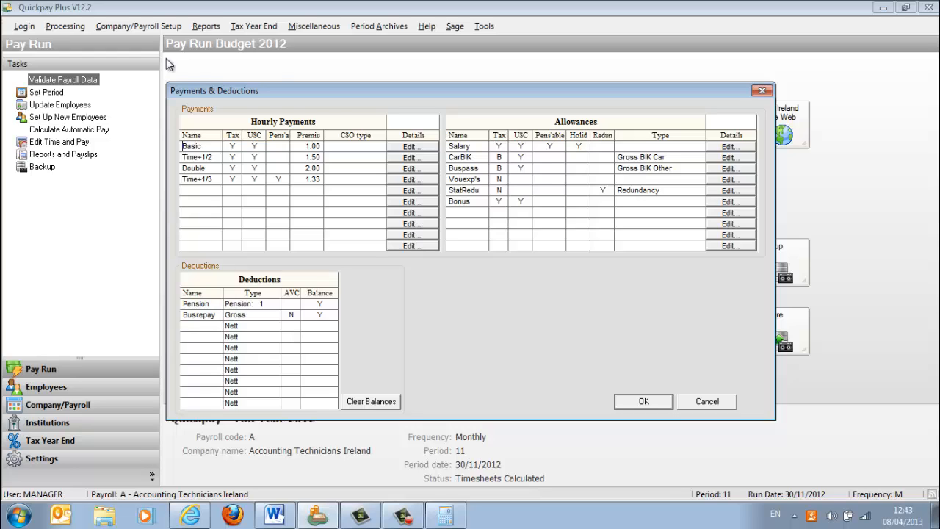
{"action": "left_click", "coordinate": [723, 215]}
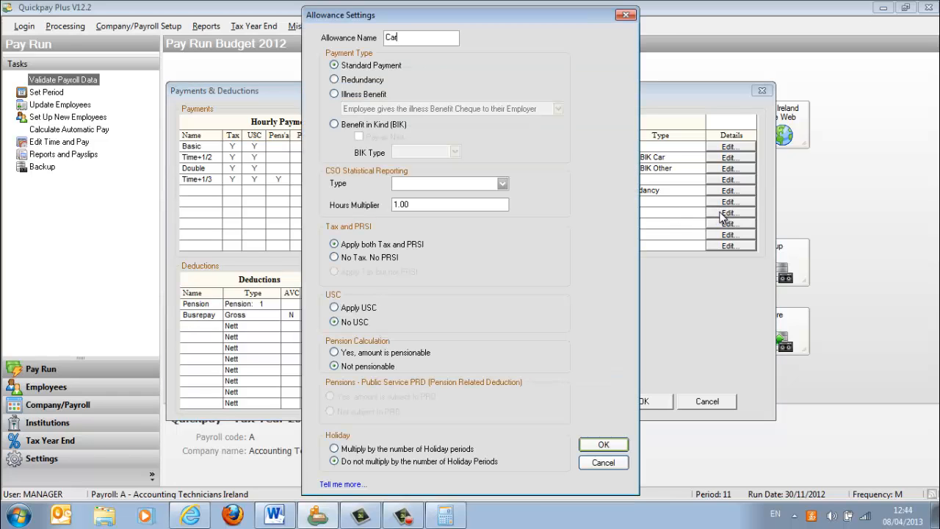
{"action": "type", "text": "Carallo"}
{"action": "left_click", "coordinate": [336, 125]}
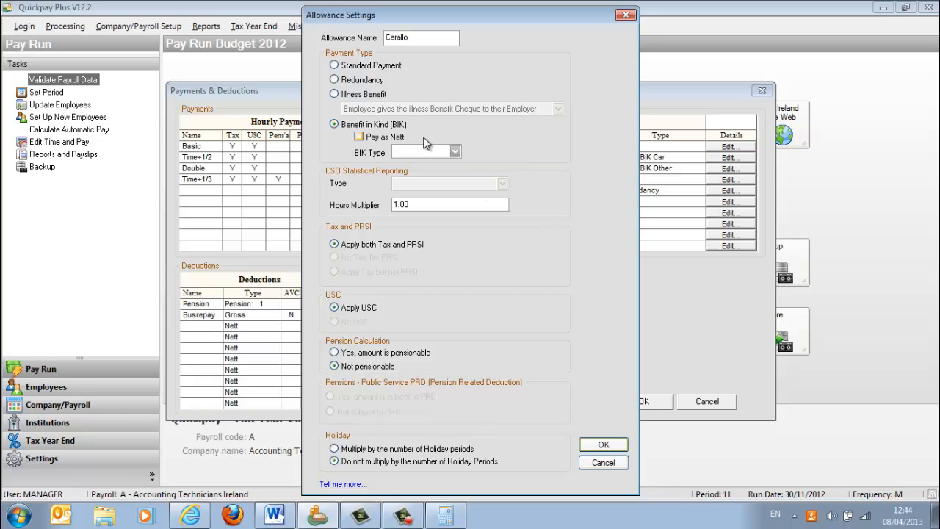
{"action": "left_click", "coordinate": [454, 151]}
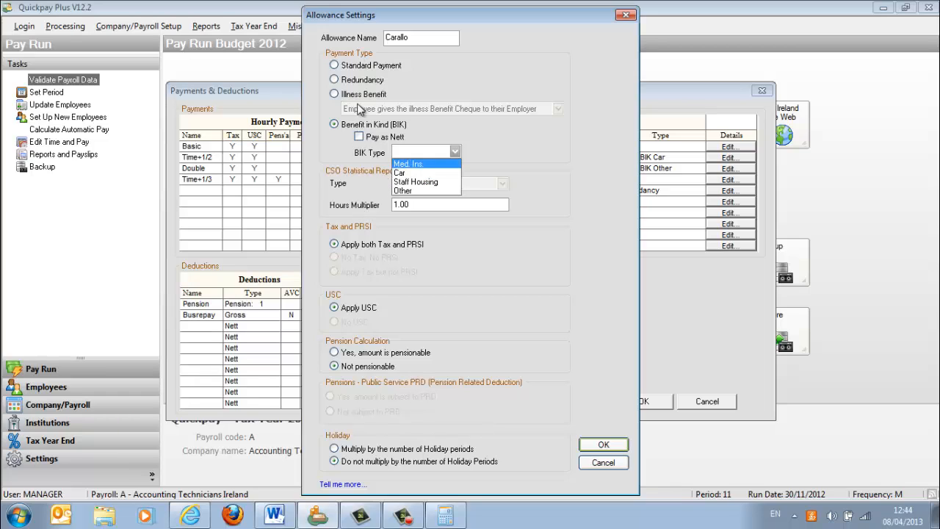
{"action": "left_click", "coordinate": [334, 66]}
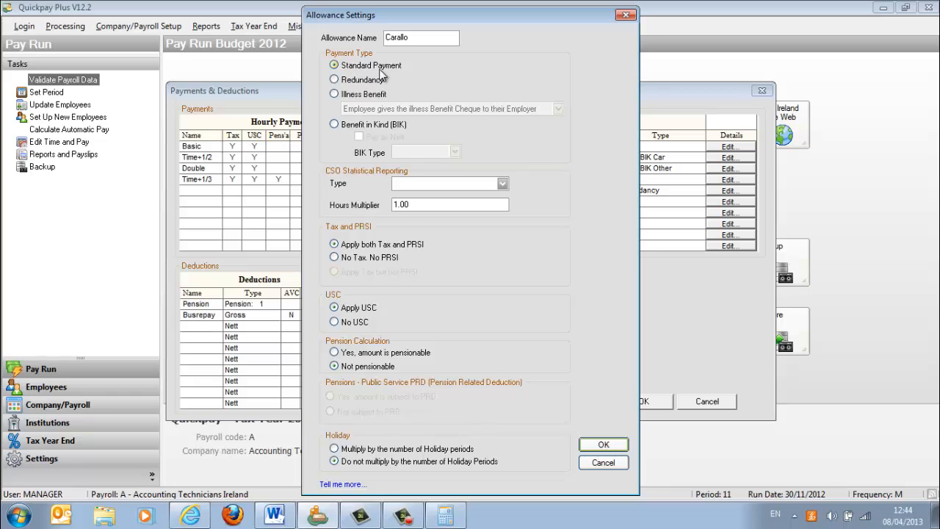
{"action": "left_click", "coordinate": [590, 446]}
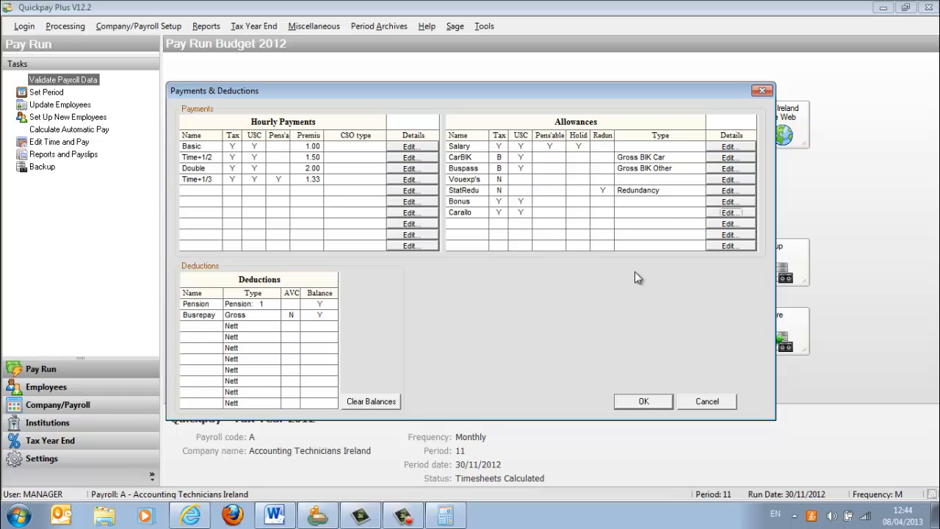
- Add an allowance named golf as a Benefit in Kind with BIK type Other
{"action": "left_click", "coordinate": [711, 224]}
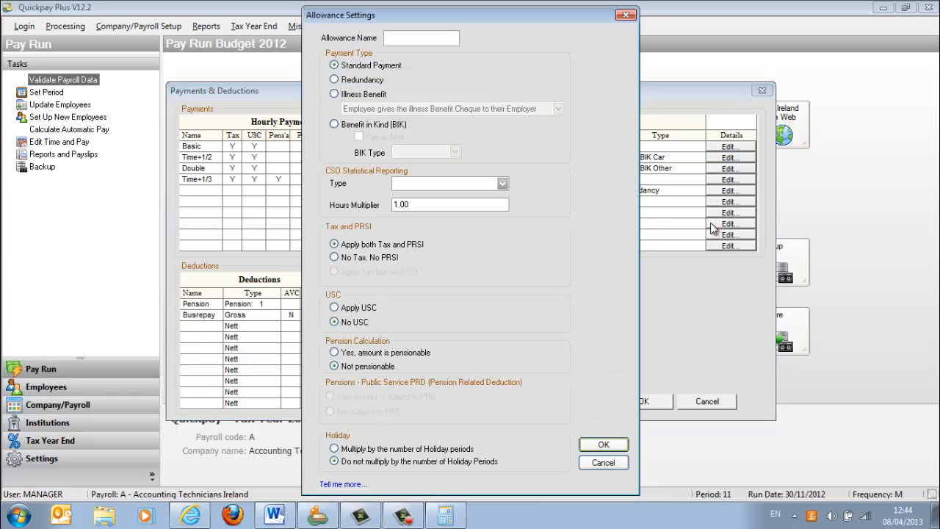
{"action": "type", "text": "golf"}
{"action": "left_click", "coordinate": [335, 124]}
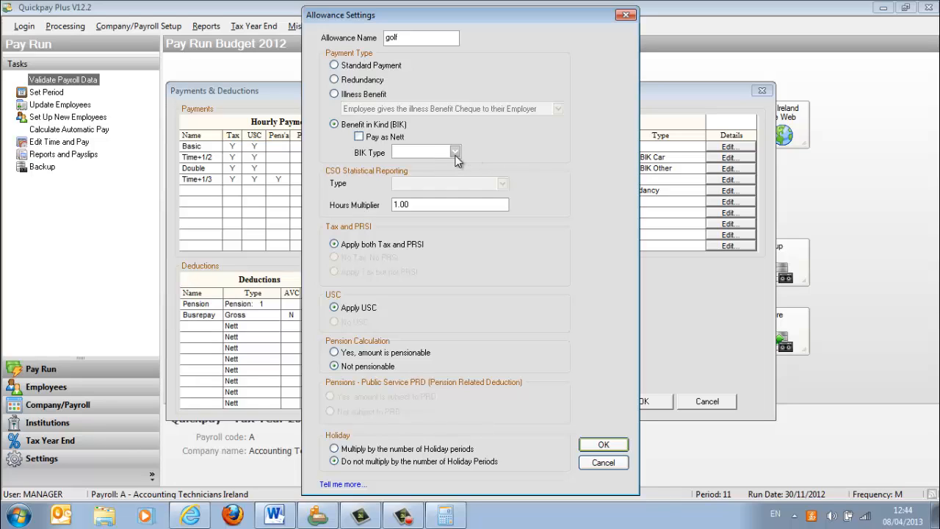
{"action": "left_click", "coordinate": [456, 152]}
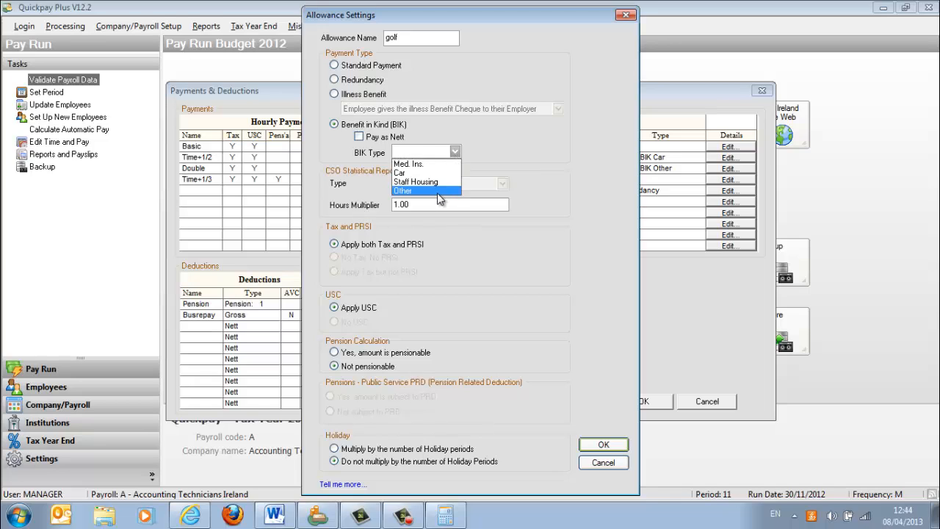
{"action": "left_click", "coordinate": [443, 192]}
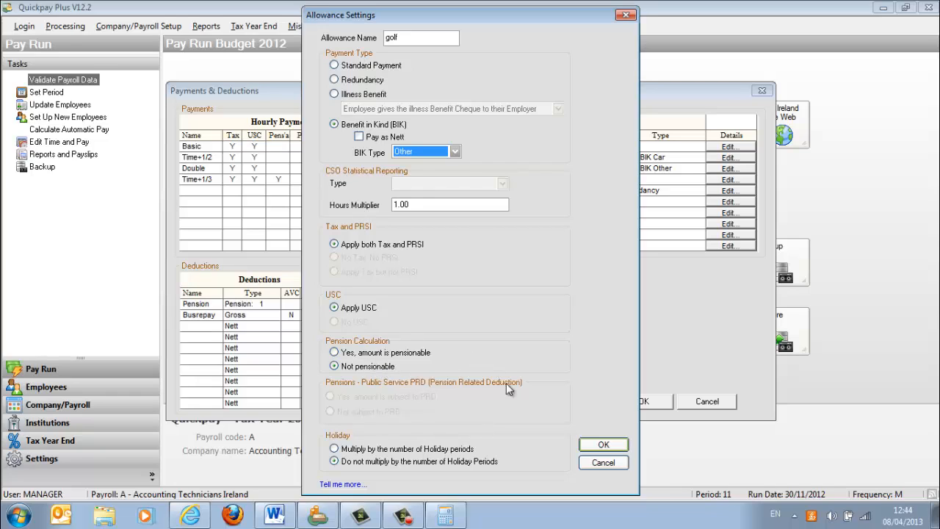
{"action": "left_click", "coordinate": [596, 444]}
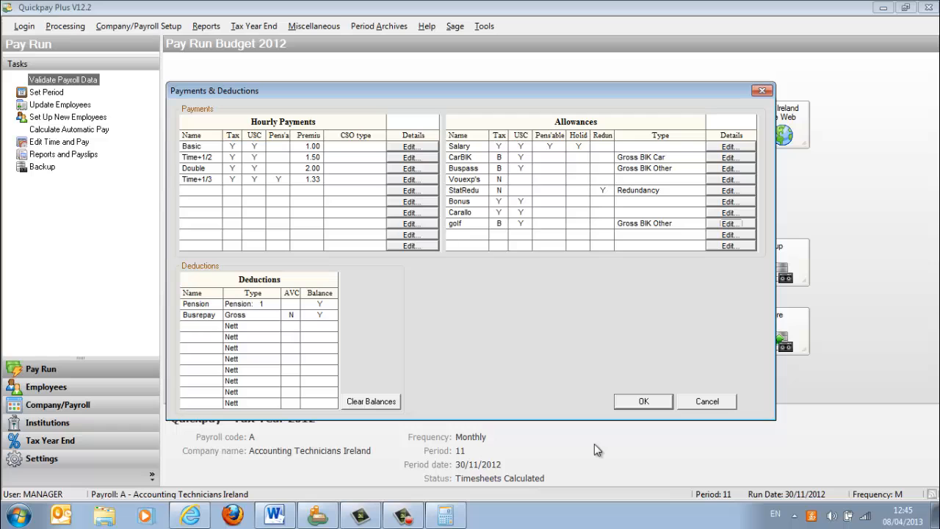
- Check the company's monthly pension contribution in question 6 of the Word exam document and return to Quickpay
{"action": "left_click", "coordinate": [277, 518]}
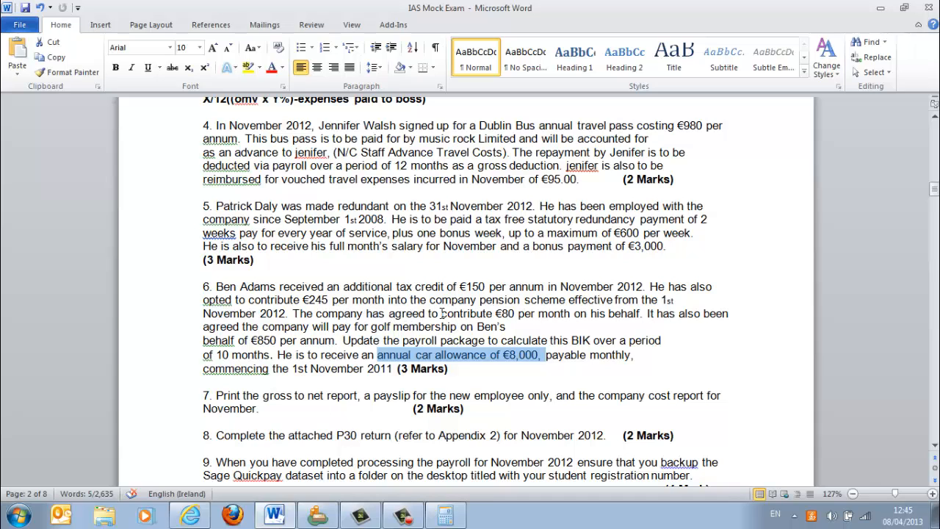
{"action": "left_click_drag", "start_coordinate": [354, 312], "coordinate": [517, 313]}
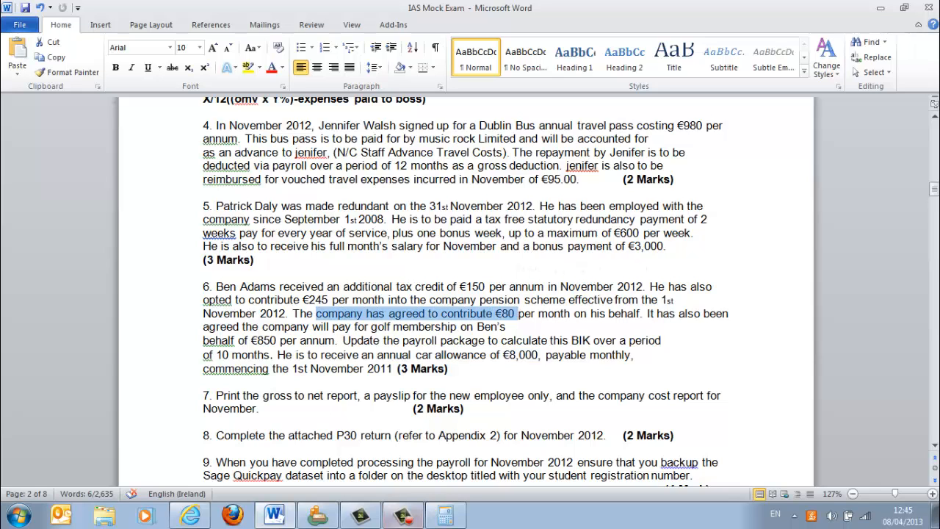
{"action": "left_click", "coordinate": [397, 520]}
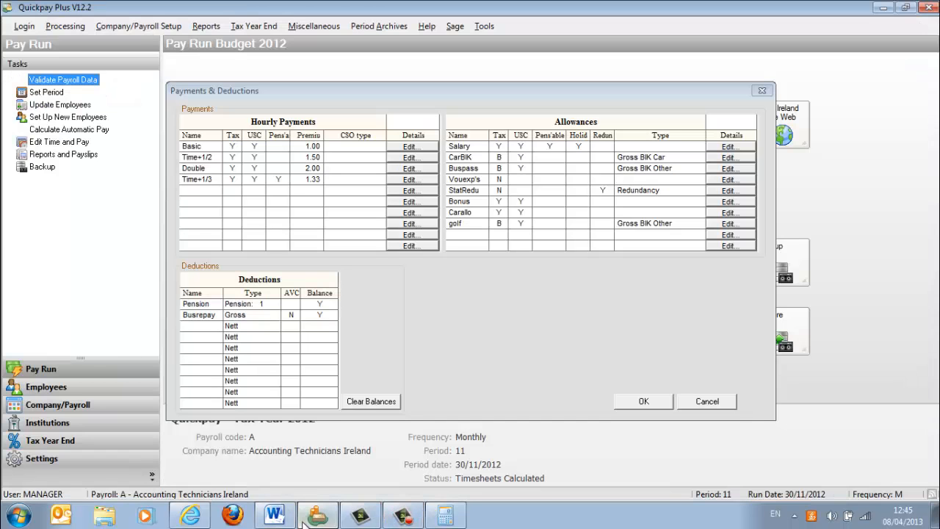
{"action": "left_click", "coordinate": [478, 240]}
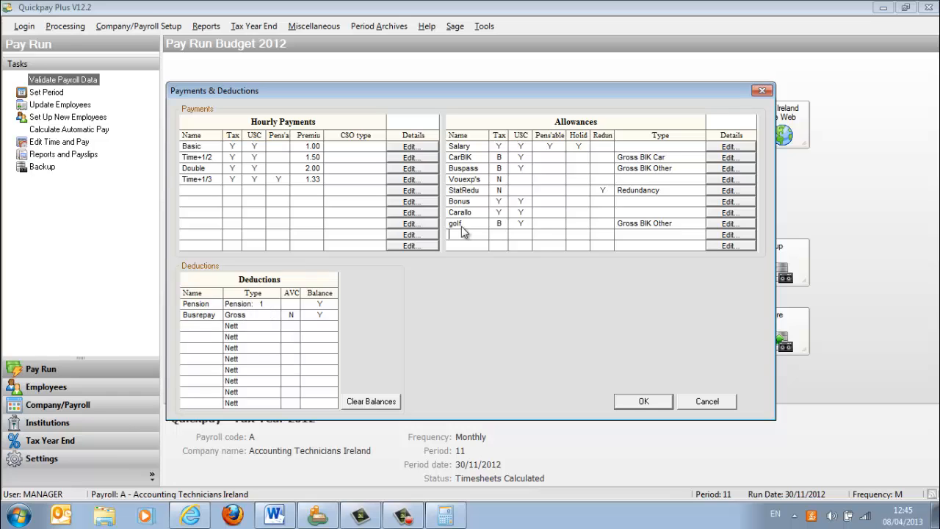
- Add an allowance named PensionE as a Benefit in Kind of type Other and save the Payments & Deductions setup
{"action": "left_click", "coordinate": [743, 235]}
{"action": "type", "text": "P"}
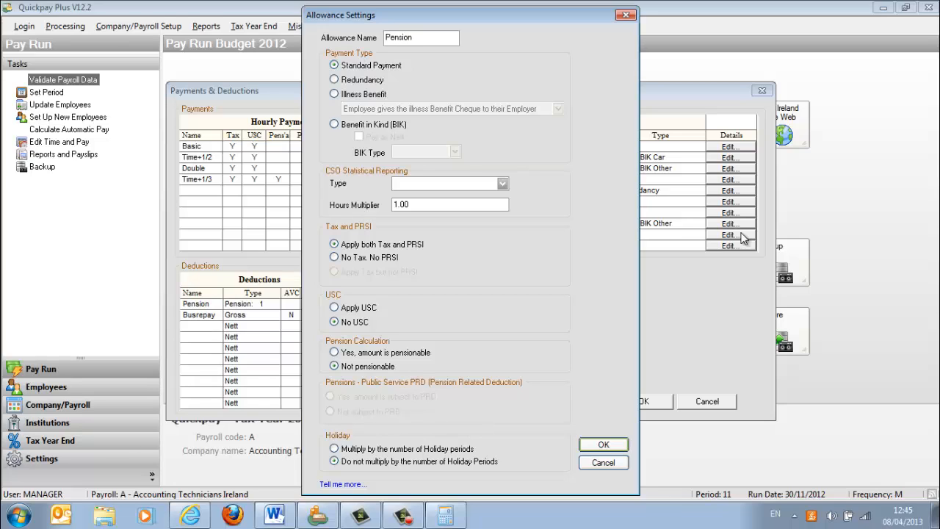
{"action": "type", "text": "ensionE"}
{"action": "left_click", "coordinate": [335, 125]}
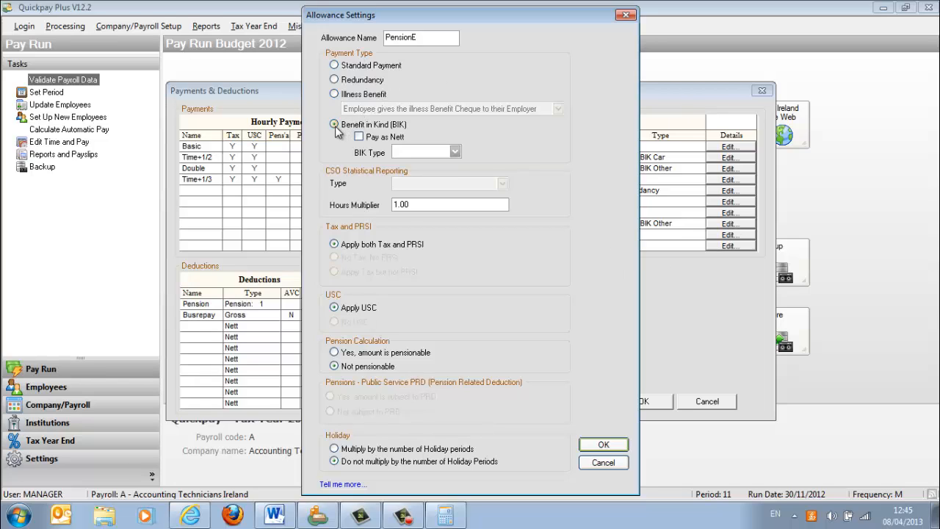
{"action": "left_click", "coordinate": [455, 152]}
{"action": "left_click", "coordinate": [428, 195]}
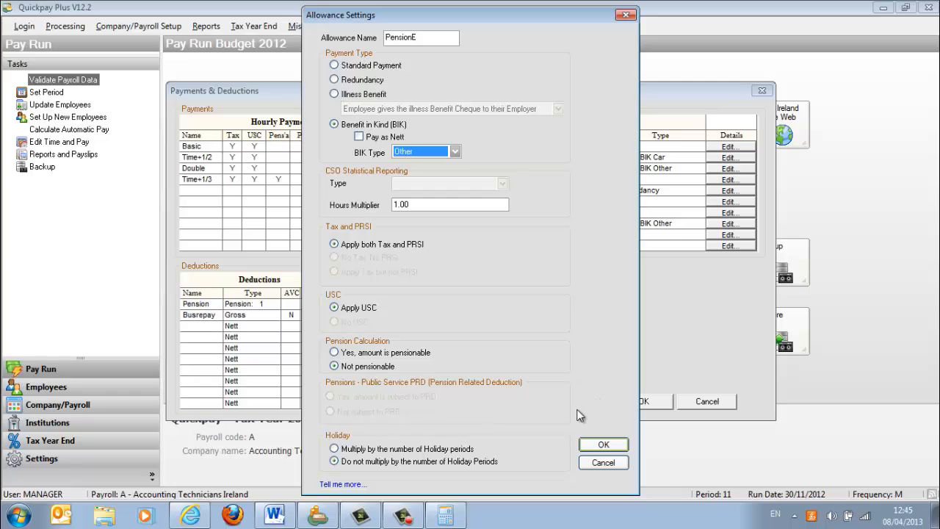
{"action": "left_click", "coordinate": [603, 446]}
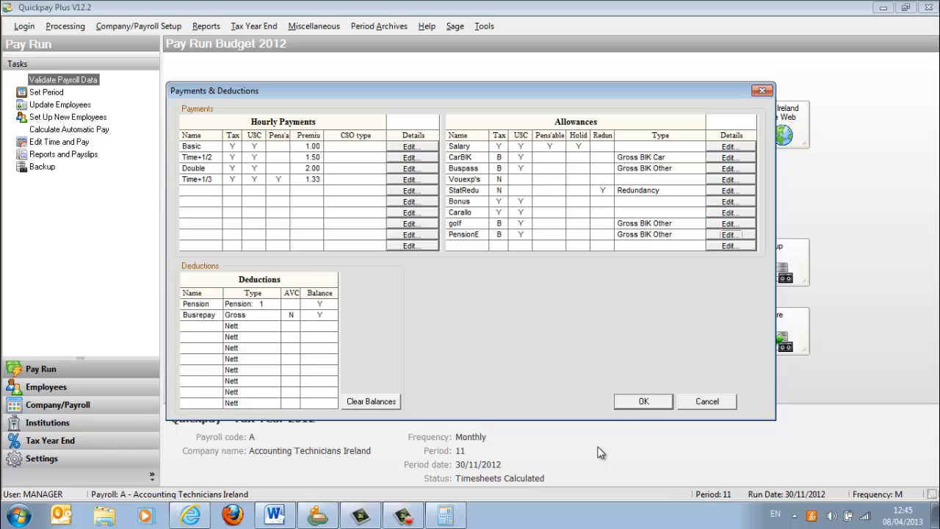
{"action": "left_click", "coordinate": [642, 402]}
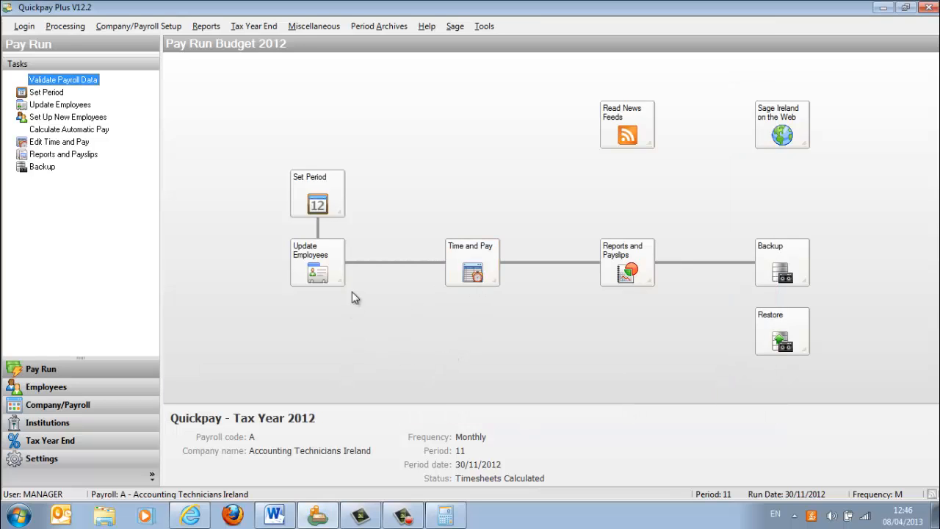
- Open the question 6 employee's November timesheet in Timesheet Entry at the Carallo allowance value
{"action": "left_click", "coordinate": [470, 271]}
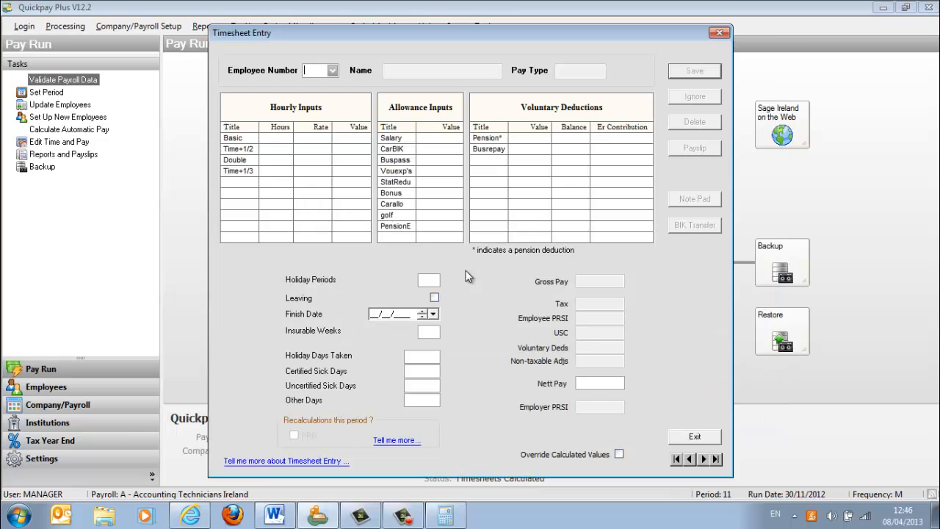
{"action": "left_click", "coordinate": [333, 69]}
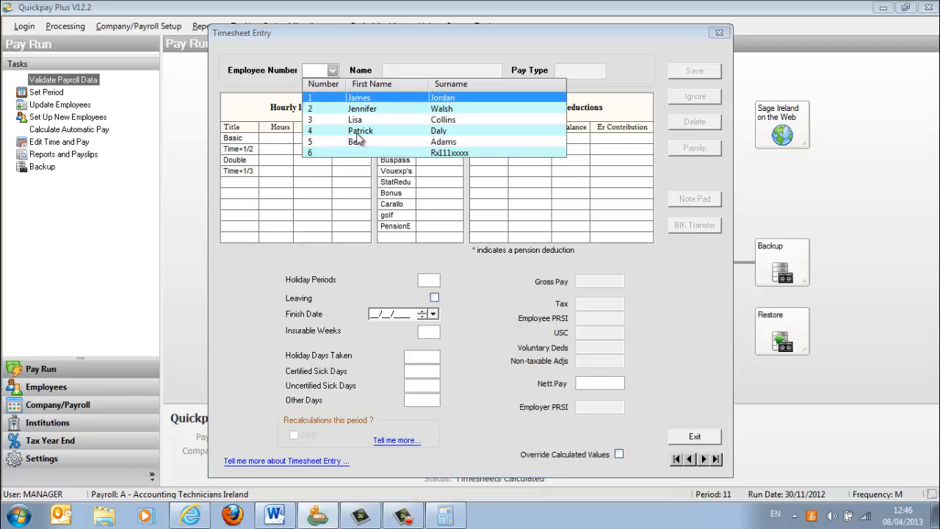
{"action": "left_click", "coordinate": [359, 142]}
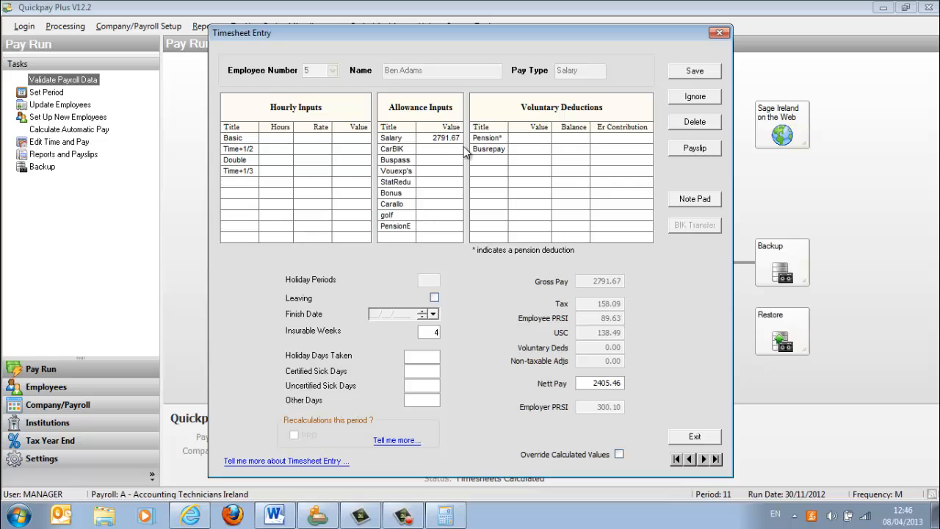
{"action": "left_click", "coordinate": [436, 203]}
- Compare question 6's car allowance sentence in the Word exam document with the back-dated pay wording in question 5 of the browser's past paper
{"action": "left_click", "coordinate": [275, 516]}
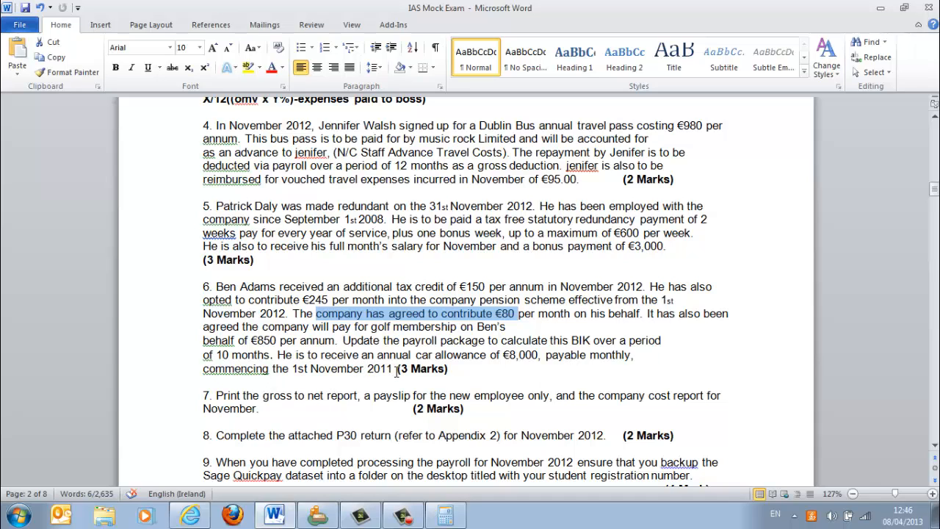
{"action": "left_click_drag", "start_coordinate": [396, 371], "coordinate": [279, 356]}
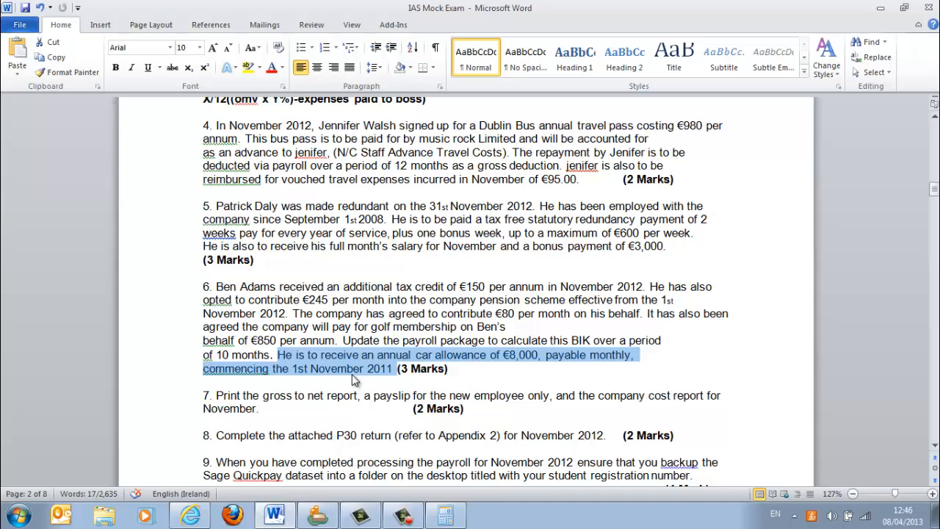
{"action": "left_click", "coordinate": [197, 517]}
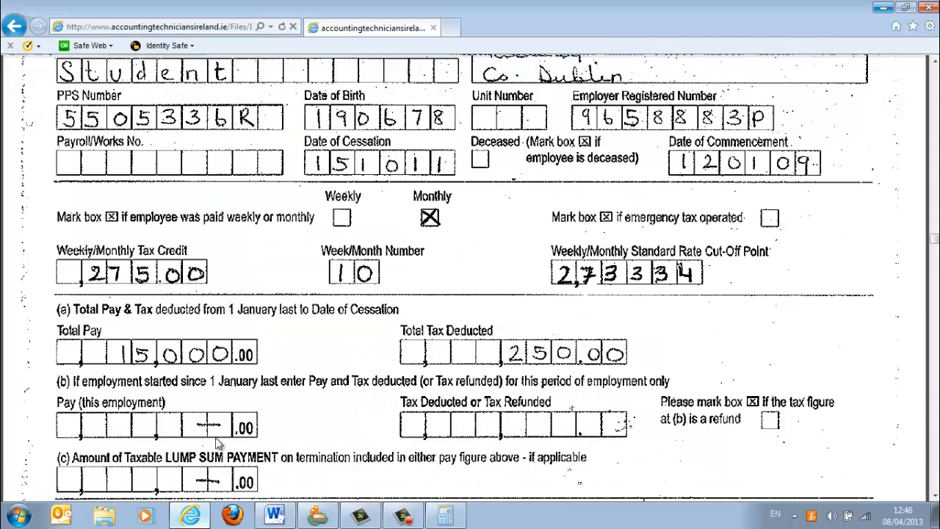
{"action": "scroll", "coordinate": [279, 316], "scroll_direction": "up", "scroll_amount": 20}
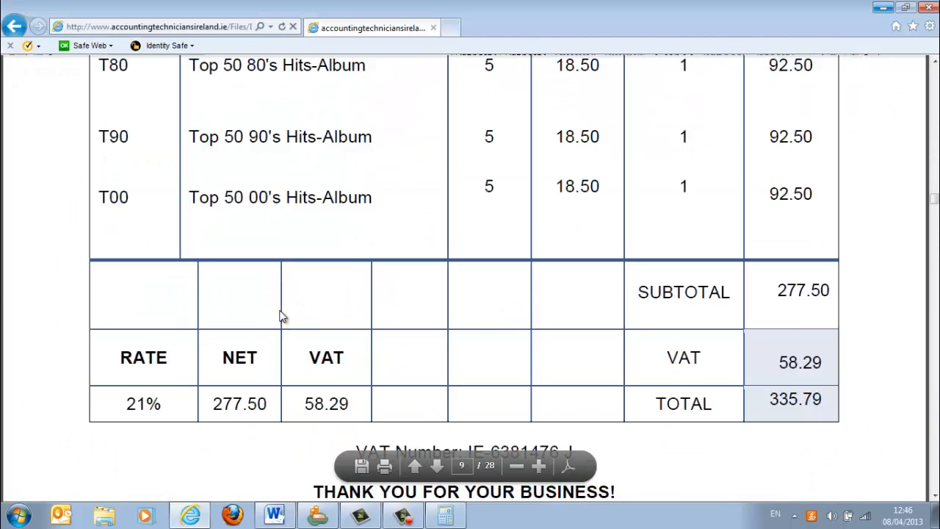
{"action": "scroll", "coordinate": [280, 316], "scroll_direction": "up", "scroll_amount": 20}
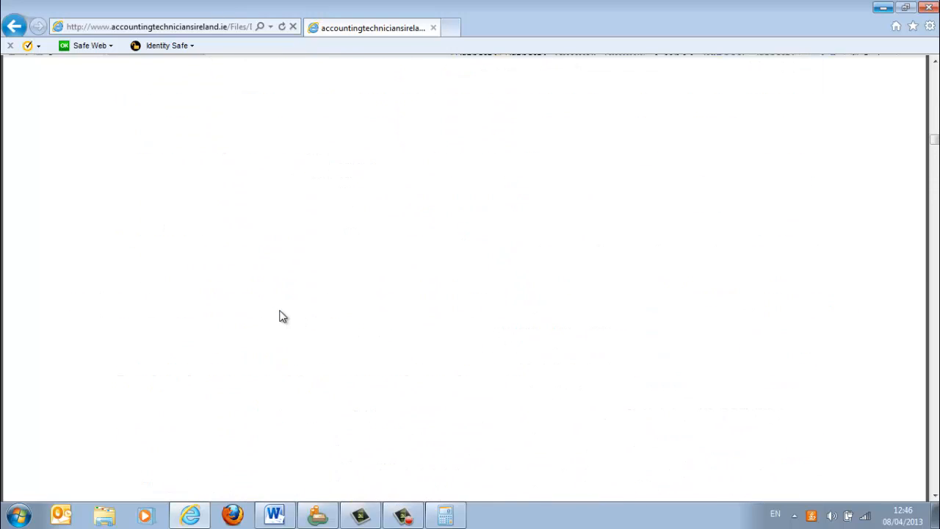
{"action": "scroll", "coordinate": [279, 316], "scroll_direction": "up", "scroll_amount": 15}
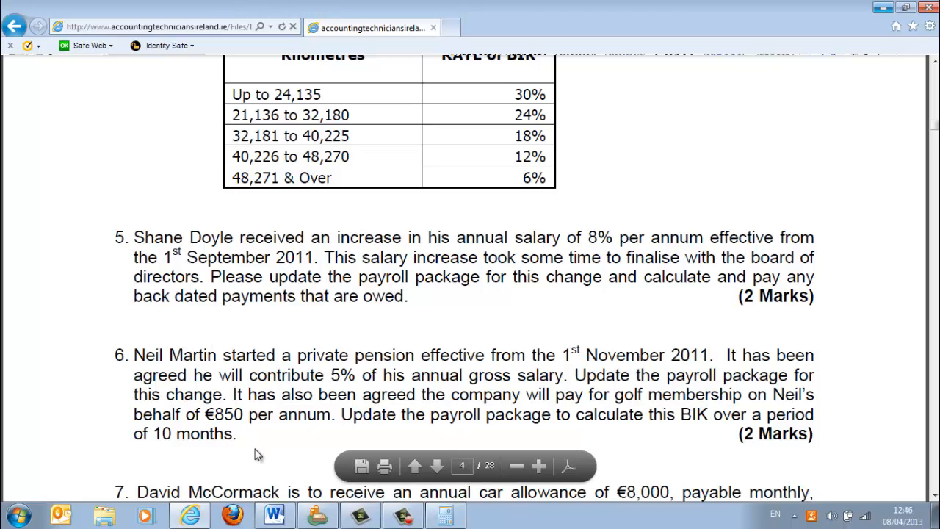
{"action": "scroll", "coordinate": [257, 455], "scroll_direction": "down", "scroll_amount": 7}
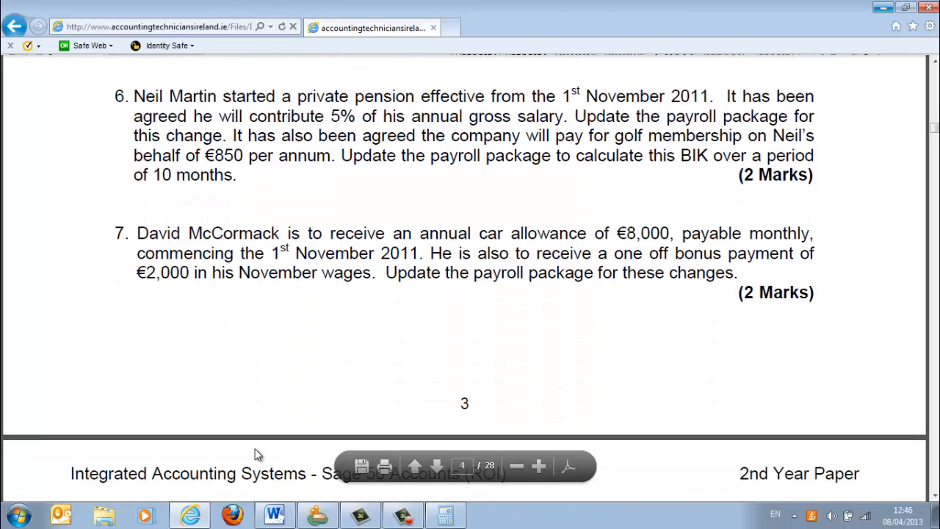
{"action": "scroll", "coordinate": [258, 455], "scroll_direction": "up", "scroll_amount": 7}
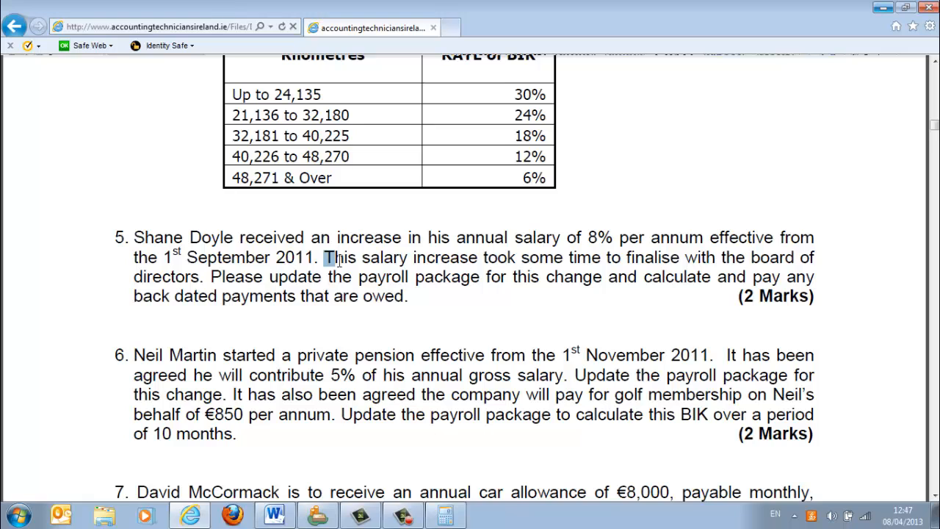
{"action": "left_click_drag", "start_coordinate": [326, 256], "coordinate": [813, 287]}
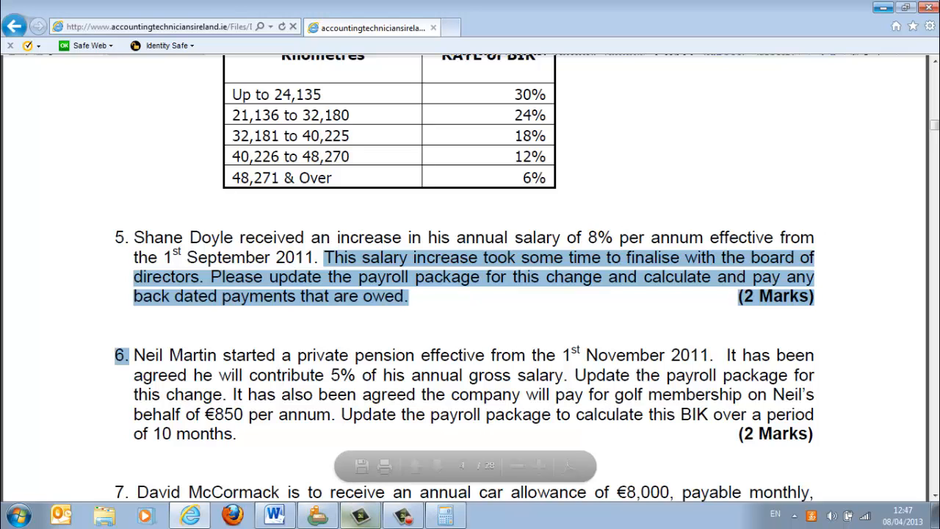
- Return to the Word exam document and change the car allowance's commencing month in question 6 to september
{"action": "left_click", "coordinate": [276, 516]}
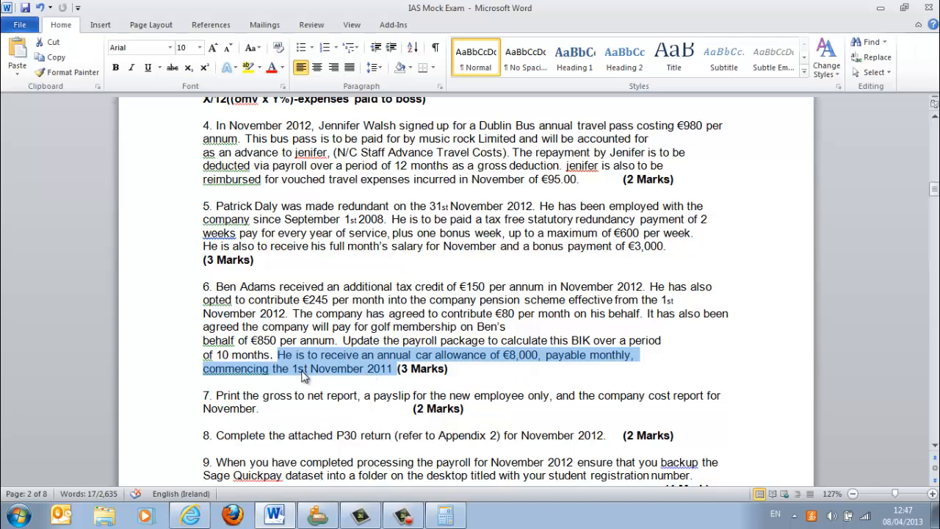
{"action": "left_click", "coordinate": [363, 368]}
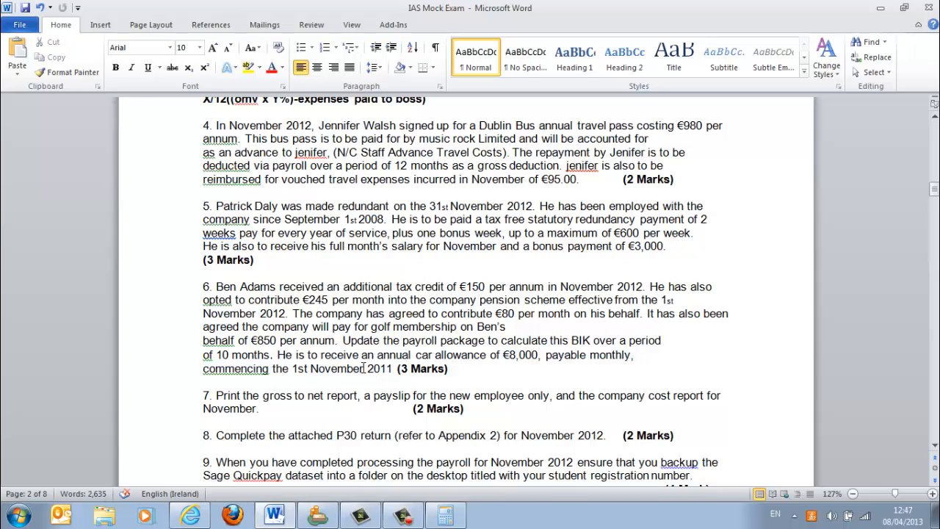
{"action": "key", "text": "BackSpace"}
{"action": "key", "text": "BackSpace"}
{"action": "key", "text": "BackSpace"}
{"action": "key", "text": "BackSpace"}
{"action": "key", "text": "BackSpace"}
{"action": "key", "text": "BackSpace"}
{"action": "key", "text": "BackSpace"}
{"action": "key", "text": "BackSpace"}
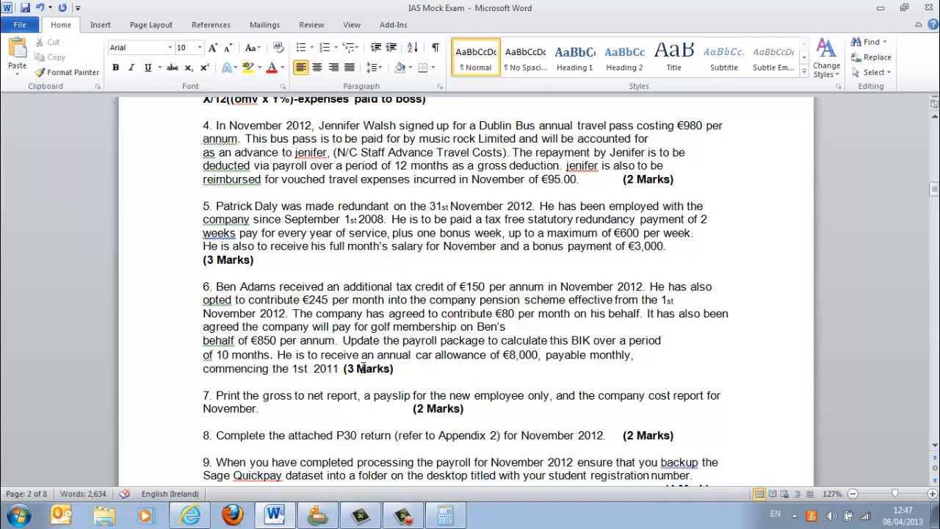
{"action": "type", "text": "sep"}
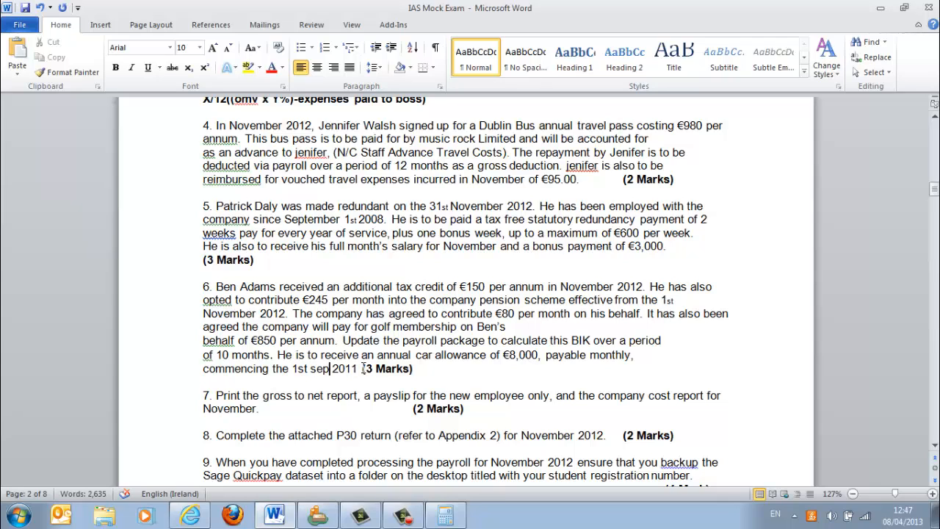
{"action": "type", "text": "tember"}
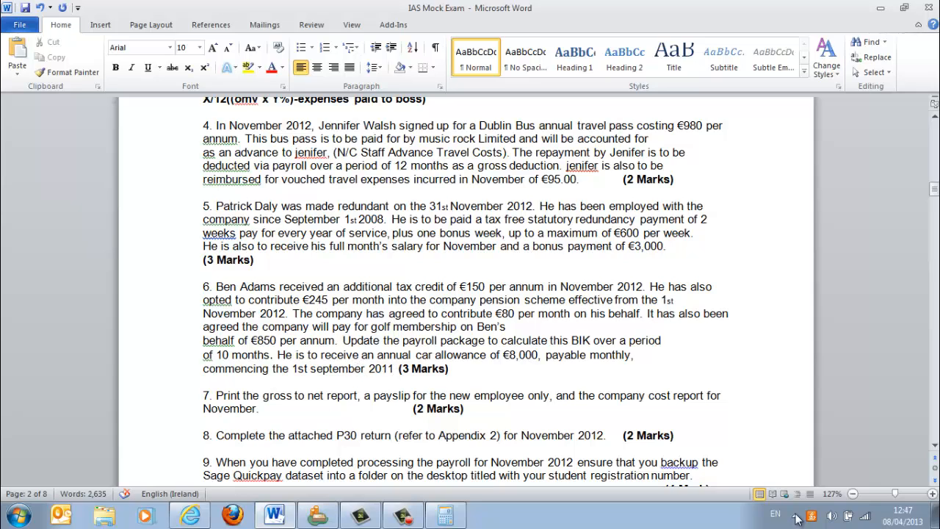
- Look up the months of 2012 in the Windows calendar
{"action": "left_click", "coordinate": [902, 516]}
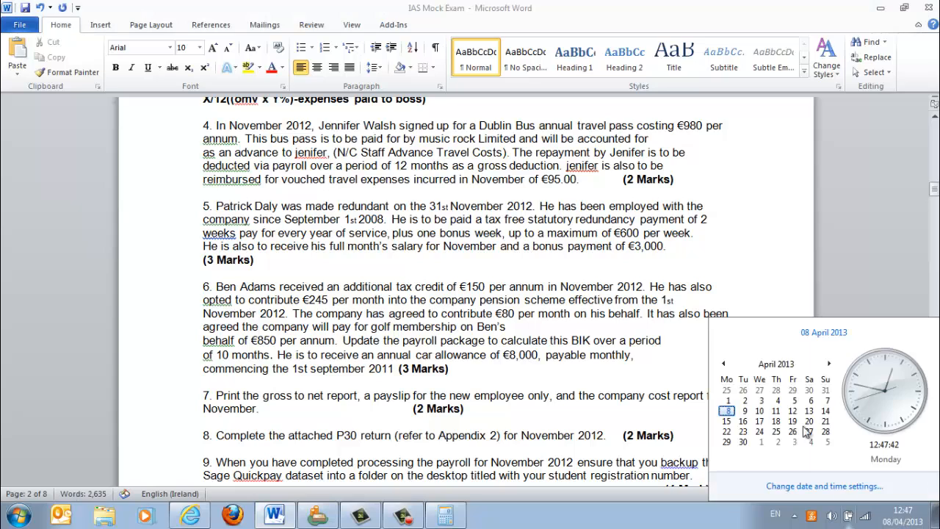
{"action": "left_click", "coordinate": [760, 364]}
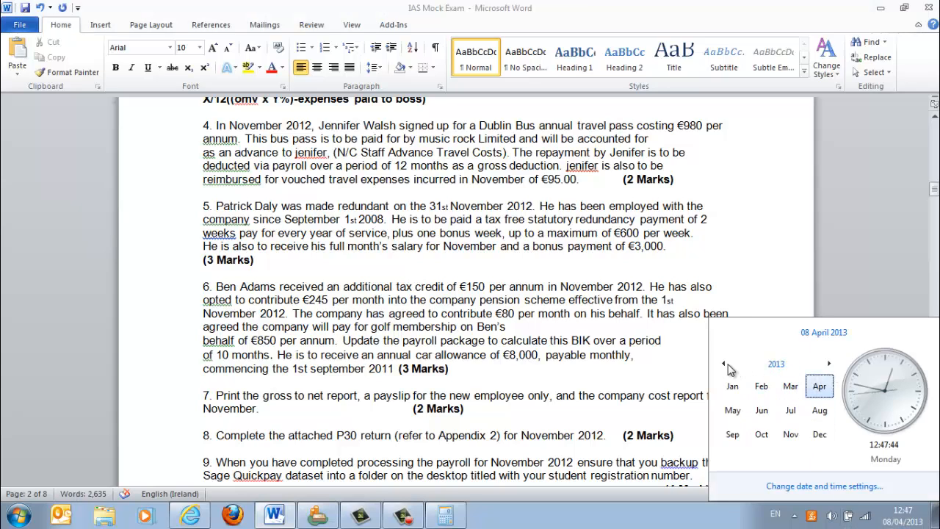
{"action": "left_click", "coordinate": [723, 364]}
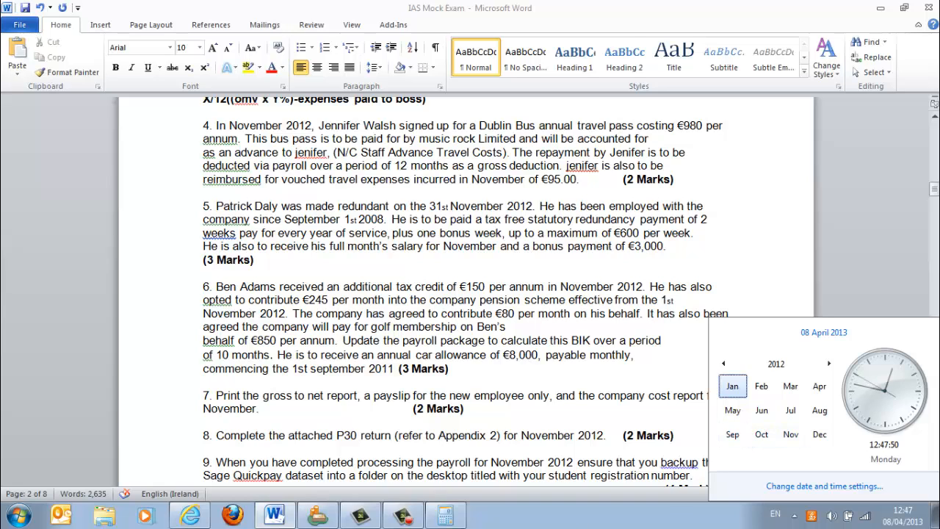
- Calculate three months of the 8,000 annual car allowance in Calculator as 8000/12*3
{"action": "left_click", "coordinate": [446, 518]}
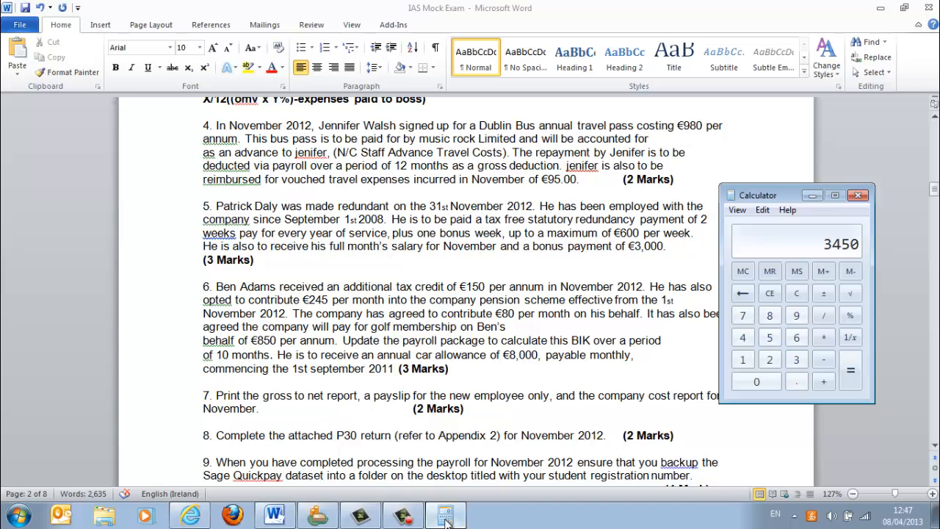
{"action": "type", "text": "8000/12"}
{"action": "key", "text": "Return"}
{"action": "type", "text": "*3"}
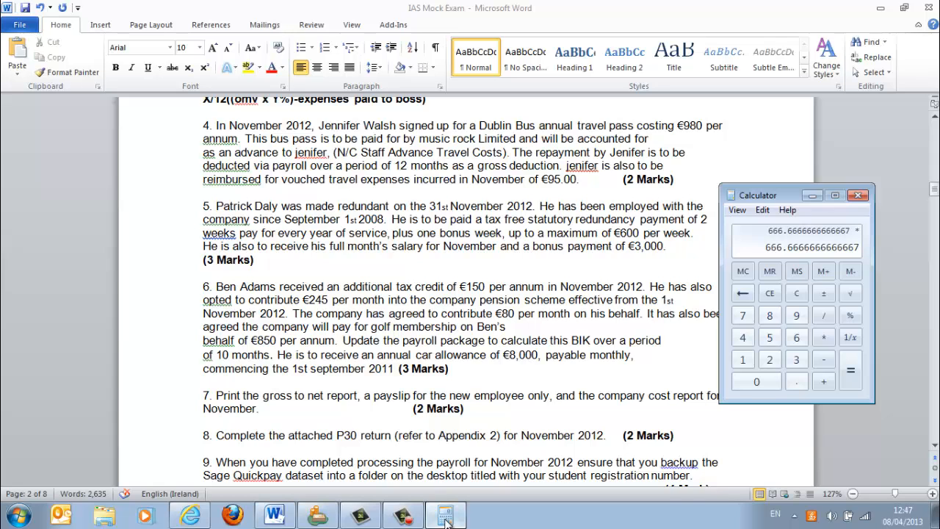
{"action": "key", "text": "Return"}
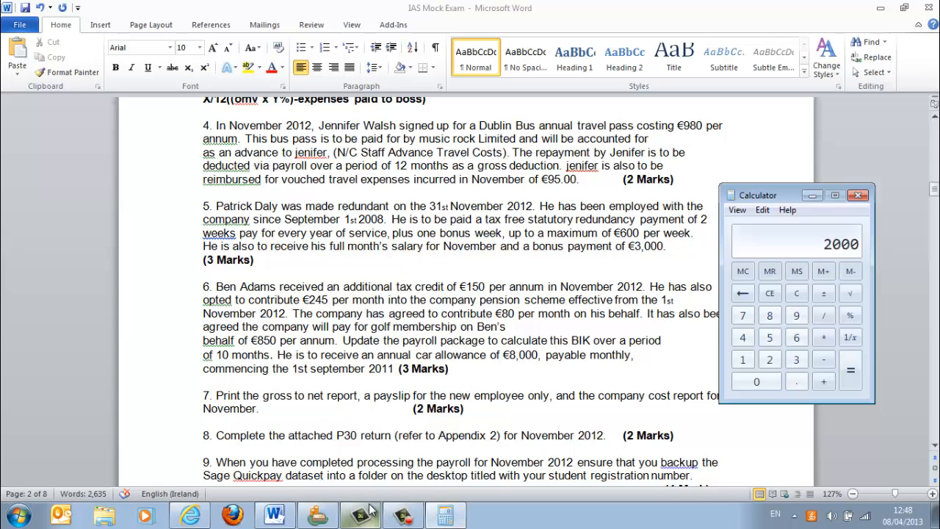
- Switch to Quickpay and enter 2000 as the Carallo allowance in the employee's timesheet
{"action": "left_click", "coordinate": [315, 517]}
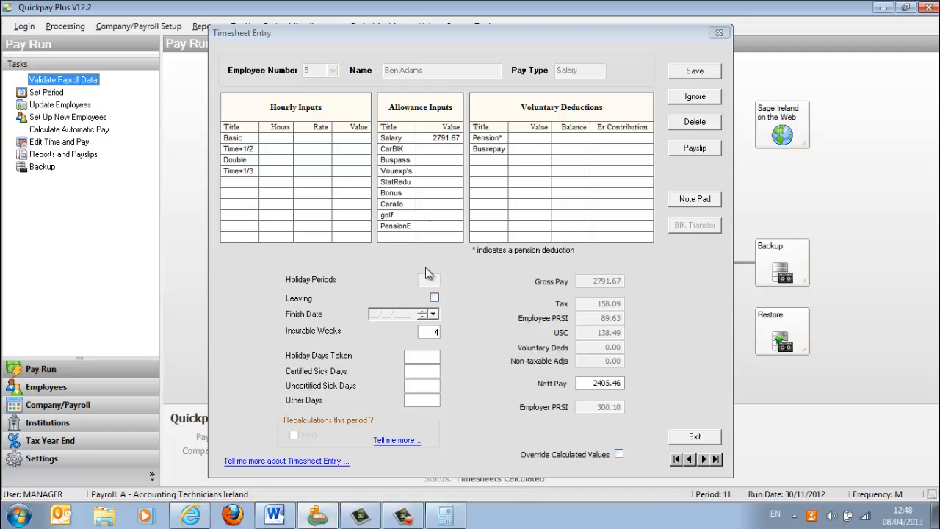
{"action": "left_click", "coordinate": [429, 203]}
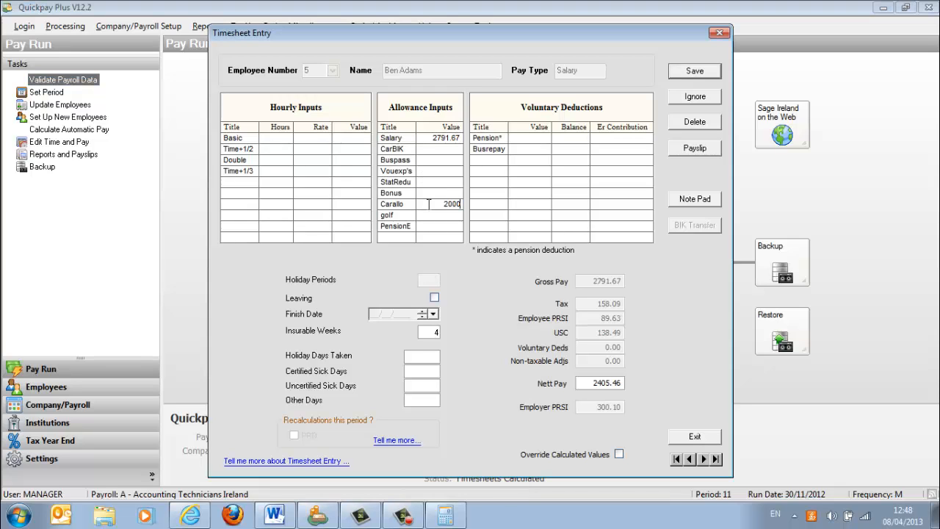
{"action": "type", "text": "2000"}
{"action": "key", "text": "Return"}
- Check the golf BIK period in the Word document's question 6 and enter allowances of 85 for golf and 80 for PensionE in Quickpay
{"action": "left_click", "coordinate": [285, 518]}
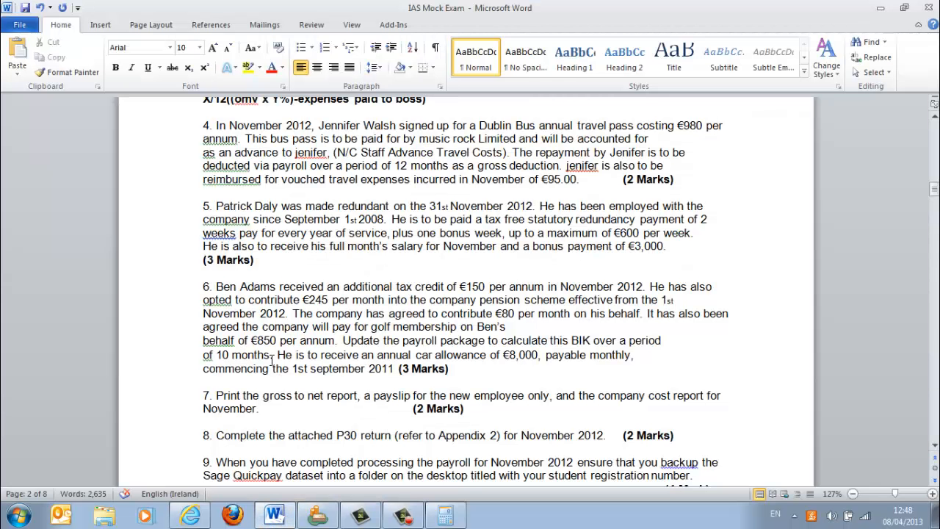
{"action": "left_click_drag", "start_coordinate": [271, 355], "coordinate": [217, 355]}
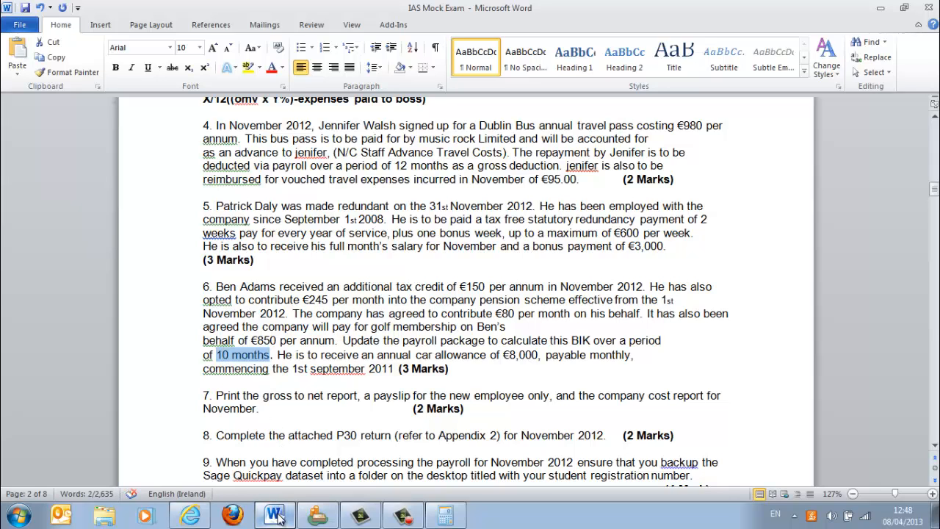
{"action": "mouse_move", "coordinate": [278, 519]}
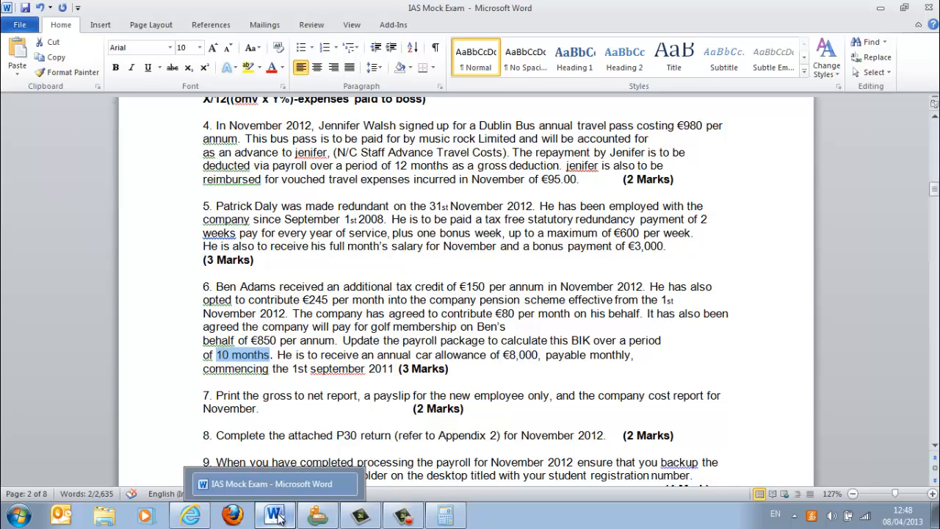
{"action": "left_click", "coordinate": [317, 517]}
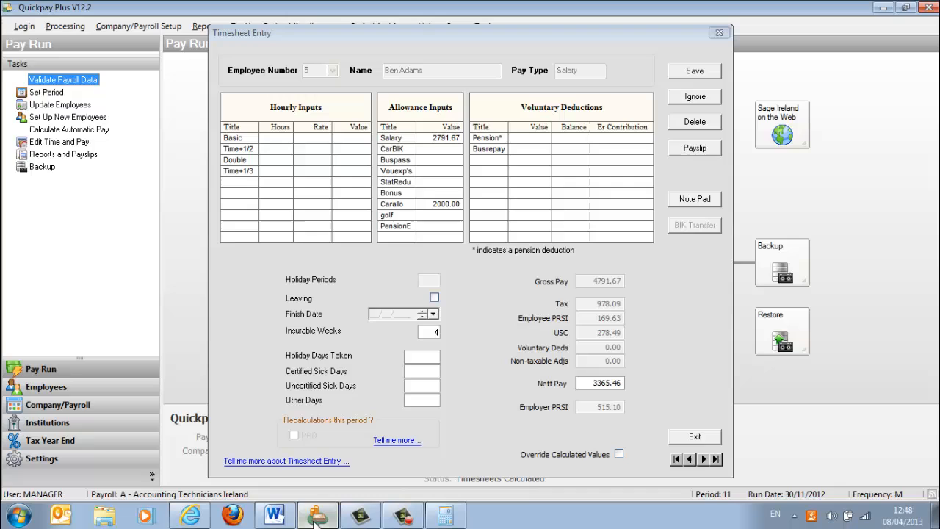
{"action": "left_click", "coordinate": [440, 216]}
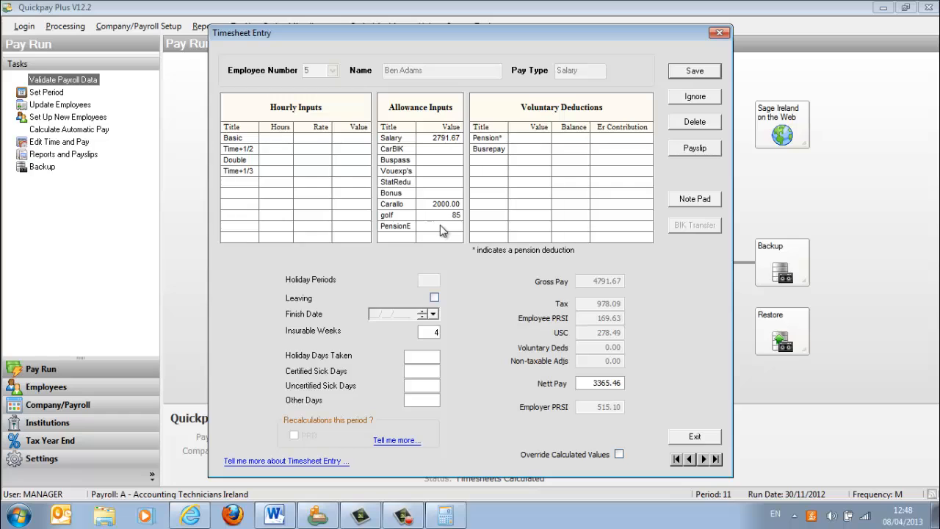
{"action": "left_click", "coordinate": [454, 227]}
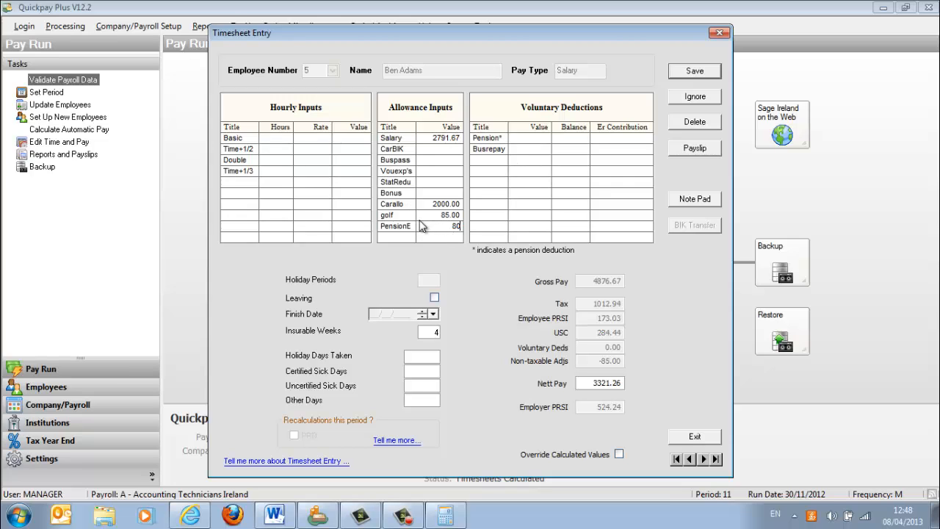
- Check the employee's pension contribution in question 6, enter it in Quickpay as a fixed 245 Pension deduction and save the timesheet
{"action": "left_click", "coordinate": [274, 515]}
{"action": "left_click_drag", "start_coordinate": [308, 299], "coordinate": [367, 307]}
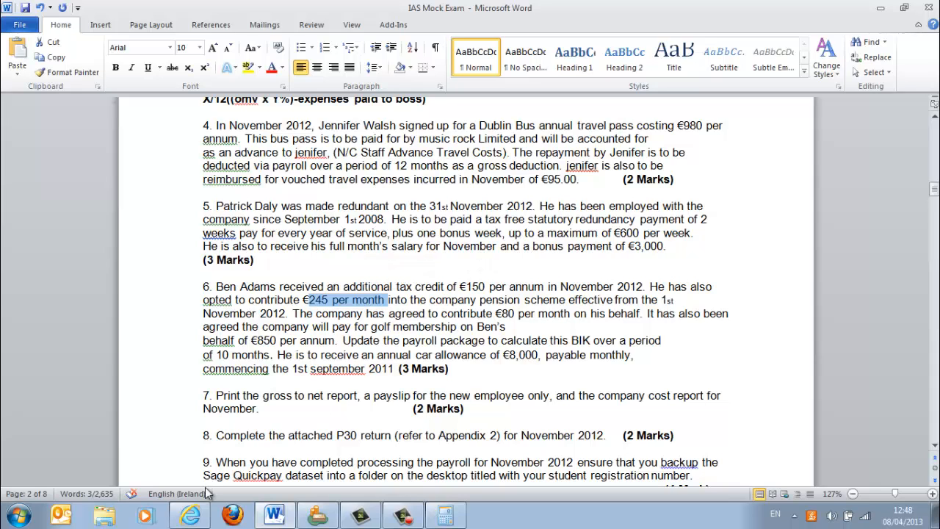
{"action": "left_click", "coordinate": [334, 516]}
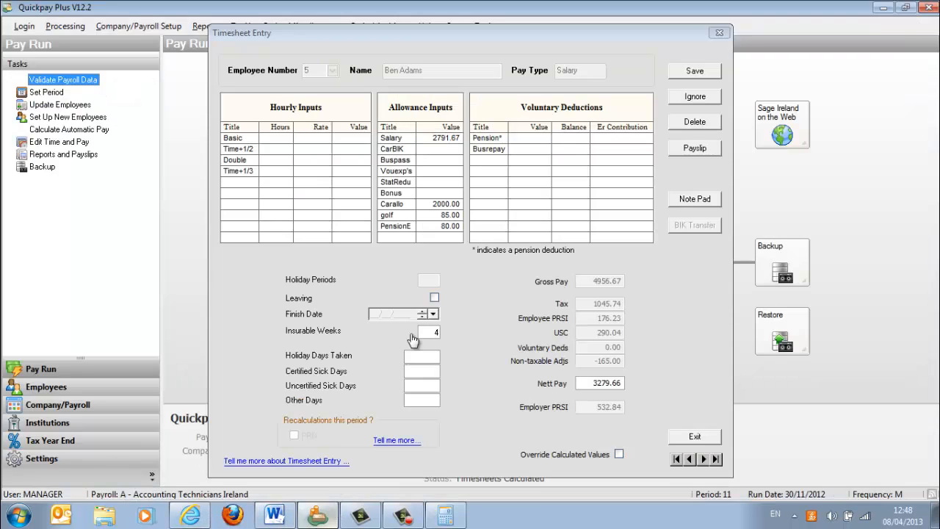
{"action": "left_click", "coordinate": [532, 138]}
{"action": "type", "text": "2"}
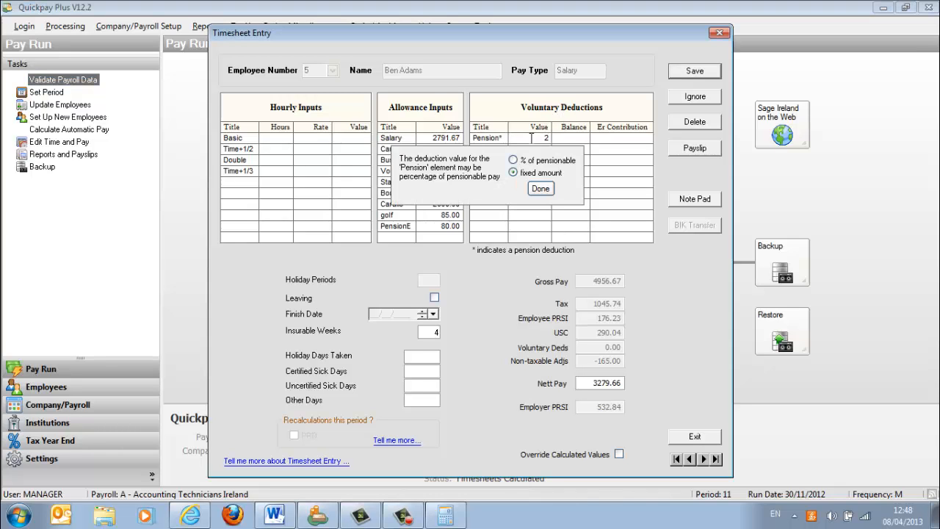
{"action": "type", "text": "45"}
{"action": "left_click", "coordinate": [540, 188]}
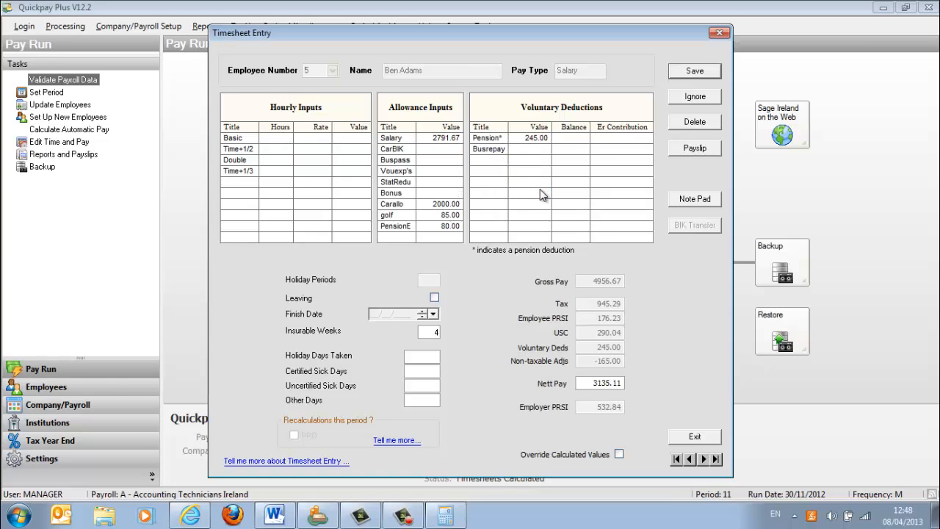
{"action": "left_click", "coordinate": [670, 70]}
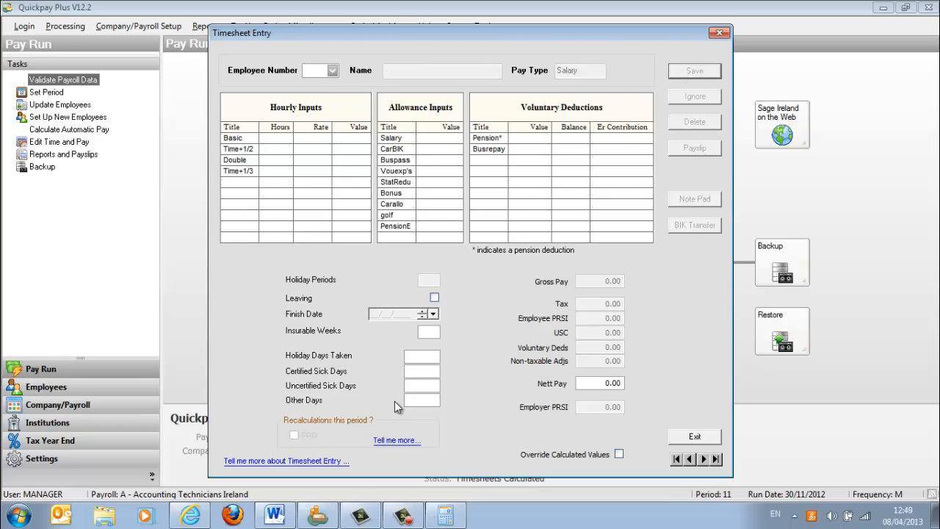
- Switch to the Word document, read exam questions 7 to 9 on the reports, P30 return and backup, and return to Quickpay
{"action": "left_click", "coordinate": [272, 518]}
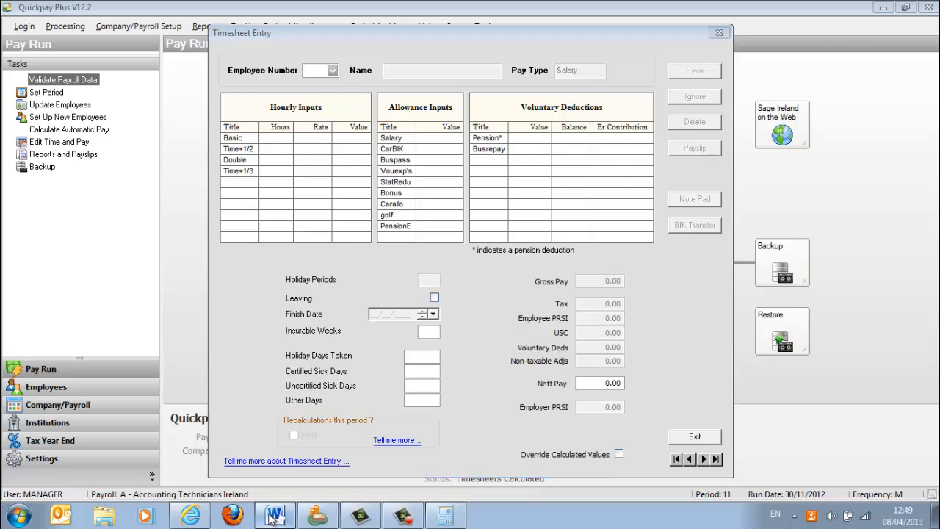
{"action": "left_click", "coordinate": [285, 362]}
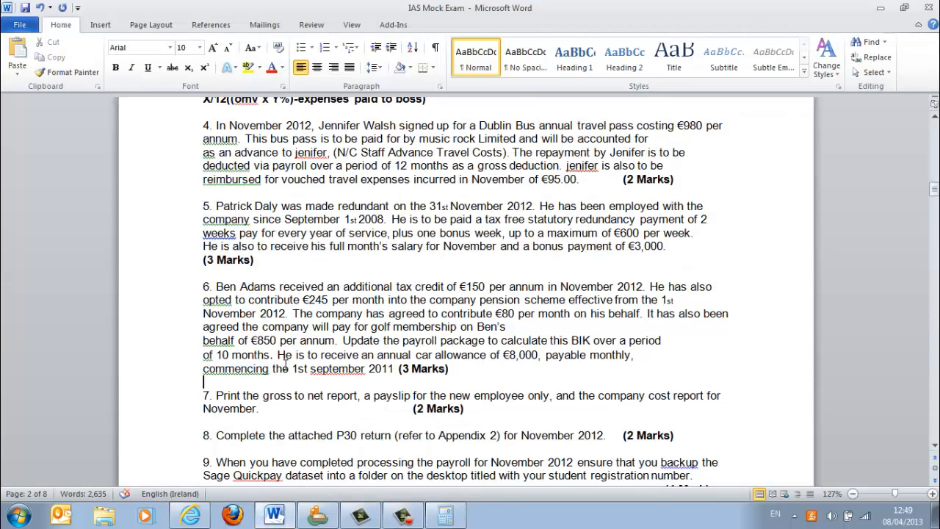
{"action": "key", "text": "Down"}
{"action": "key", "text": "Down"}
{"action": "key", "text": "Down"}
{"action": "key", "text": "Down"}
{"action": "key", "text": "Down"}
{"action": "key", "text": "Down"}
{"action": "key", "text": "Down"}
{"action": "key", "text": "Down"}
{"action": "key", "text": "Down"}
{"action": "key", "text": "Down"}
{"action": "key", "text": "Down"}
{"action": "key", "text": "Down"}
{"action": "key", "text": "Down"}
{"action": "key", "text": "Down"}
{"action": "key", "text": "Down"}
{"action": "key", "text": "Down"}
{"action": "key", "text": "Down"}
{"action": "key", "text": "Down"}
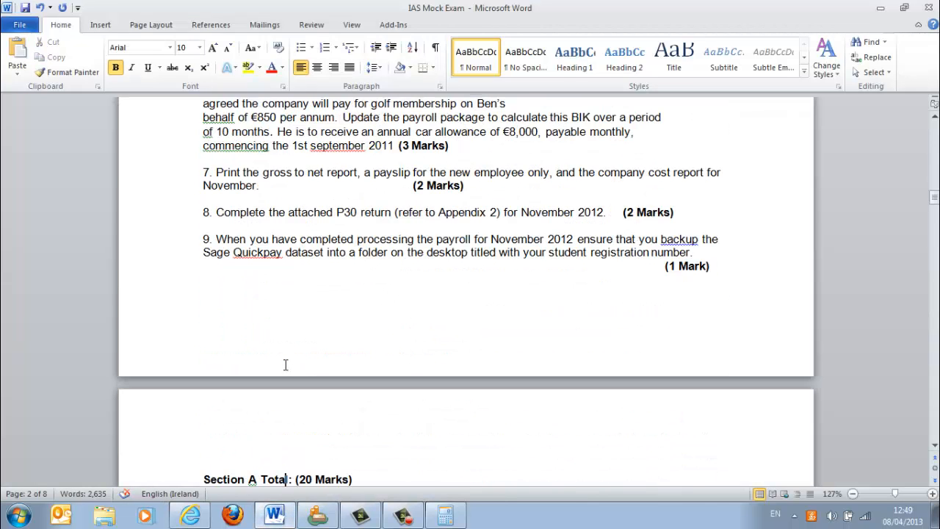
{"action": "key", "text": "Up"}
{"action": "key", "text": "Up"}
{"action": "key", "text": "Up"}
{"action": "key", "text": "Up"}
{"action": "key", "text": "Up"}
{"action": "key", "text": "Up"}
{"action": "key", "text": "Up"}
{"action": "key", "text": "Up"}
{"action": "key", "text": "Up"}
{"action": "left_click", "coordinate": [191, 517]}
{"action": "left_click", "coordinate": [318, 516]}
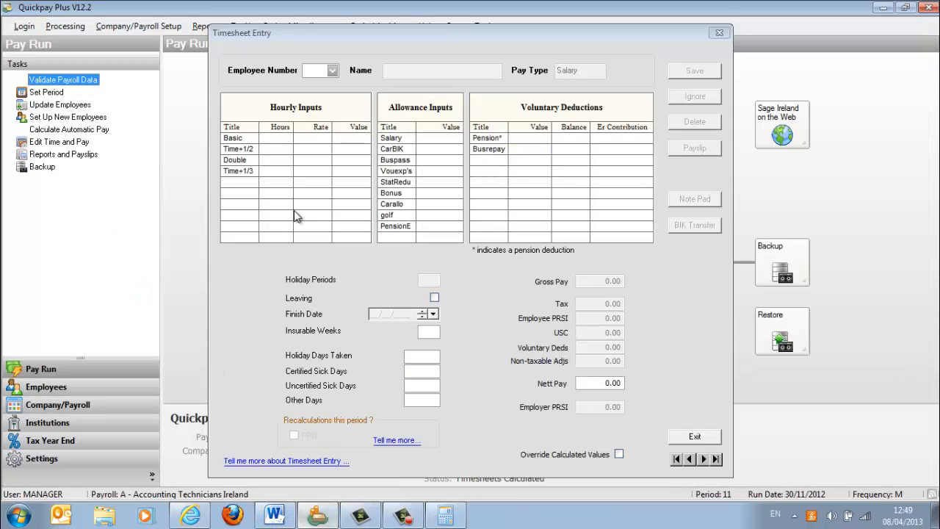
- Open and save the November timesheets of the first three employees in the list, one after another
{"action": "left_click", "coordinate": [333, 70]}
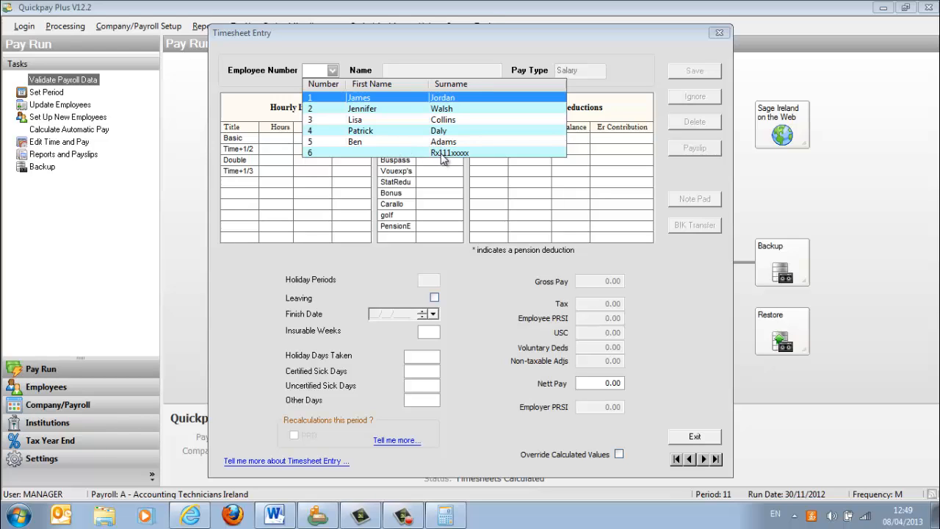
{"action": "left_click", "coordinate": [413, 100]}
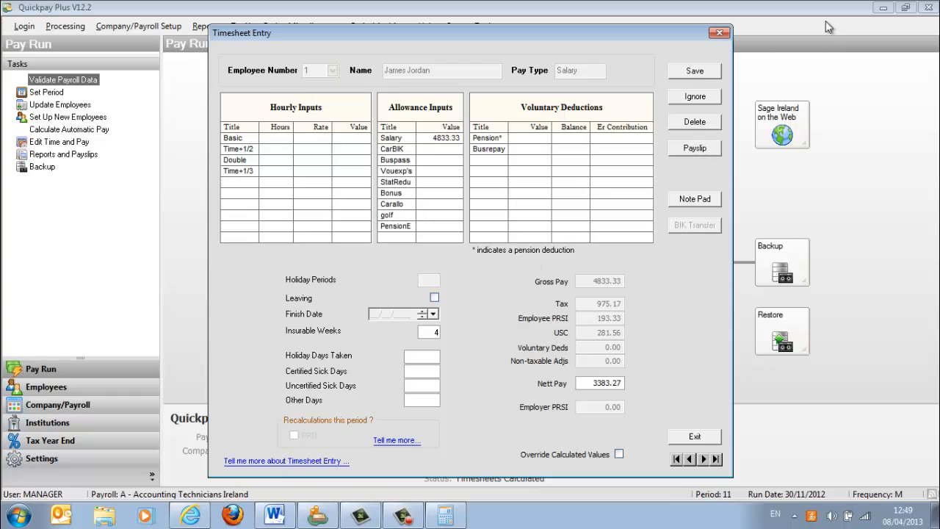
{"action": "left_click", "coordinate": [695, 71]}
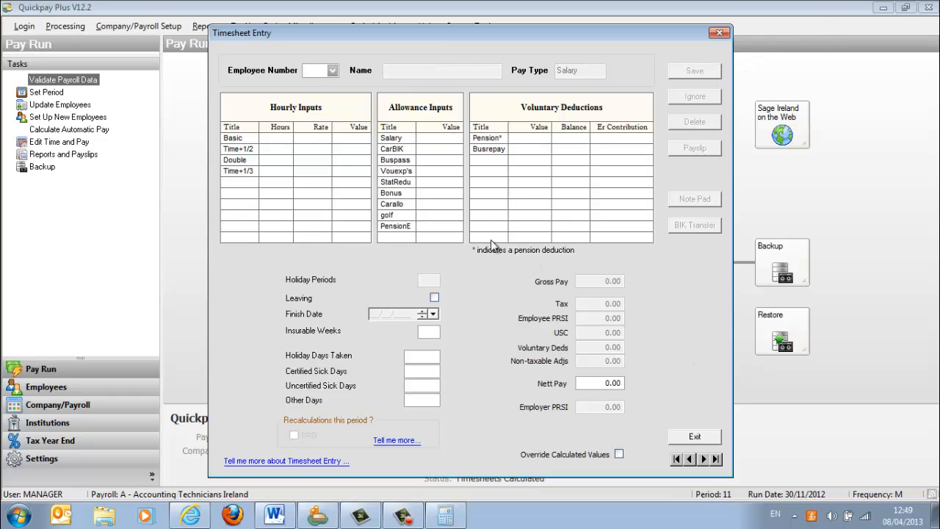
{"action": "left_click", "coordinate": [334, 70]}
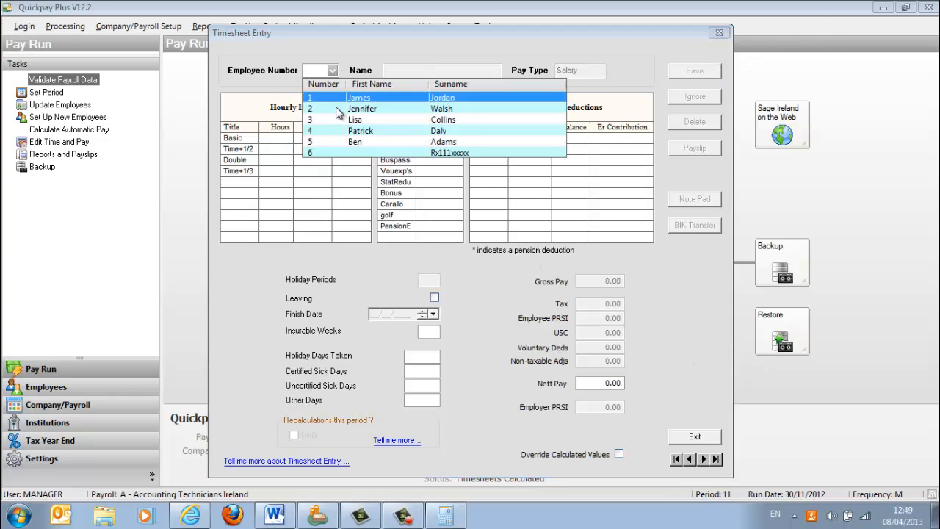
{"action": "left_click", "coordinate": [336, 107]}
{"action": "left_click", "coordinate": [706, 73]}
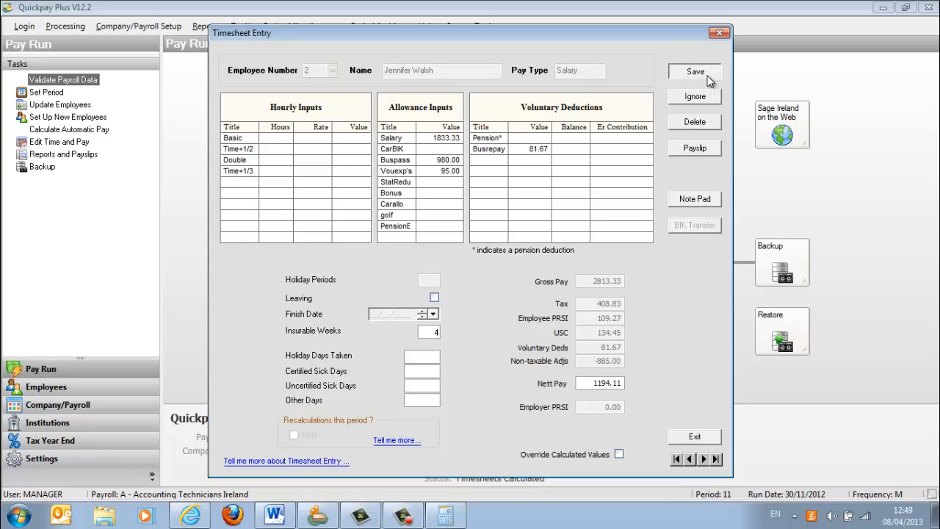
{"action": "left_click", "coordinate": [333, 70]}
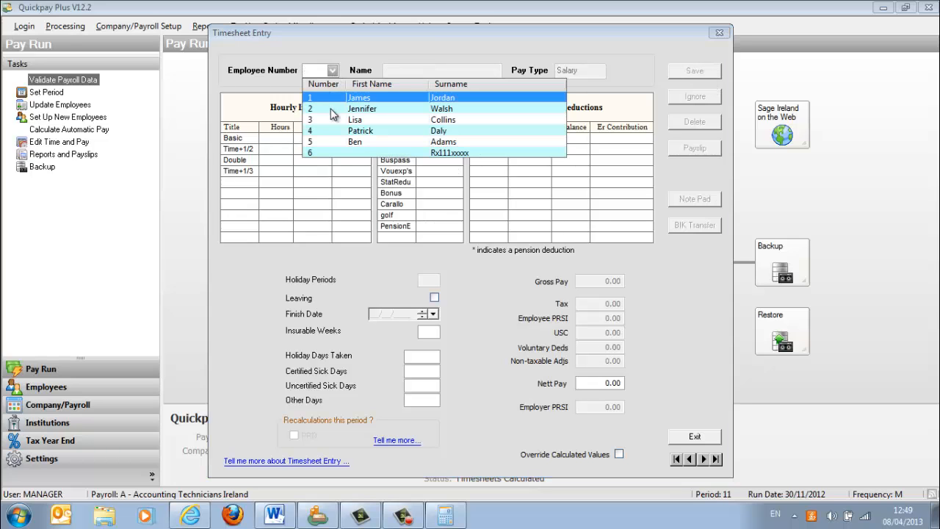
{"action": "left_click", "coordinate": [335, 119]}
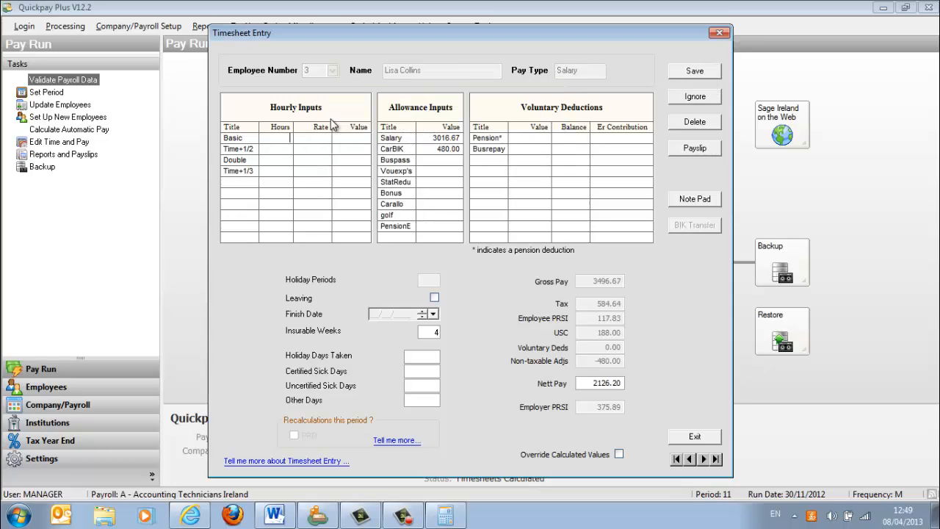
{"action": "left_click", "coordinate": [711, 73]}
- Open and save the timesheets of the last three employees in the list and exit timesheet entry
{"action": "left_click", "coordinate": [333, 70]}
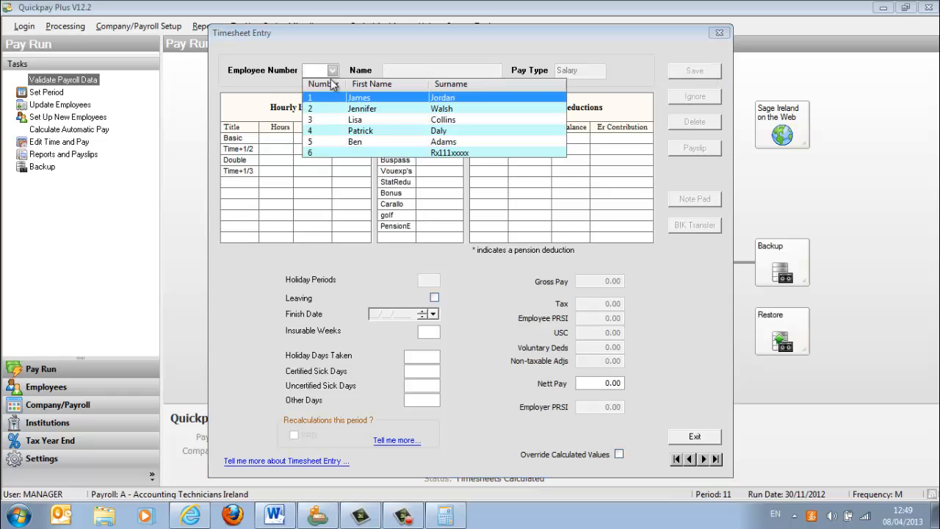
{"action": "left_click", "coordinate": [349, 130]}
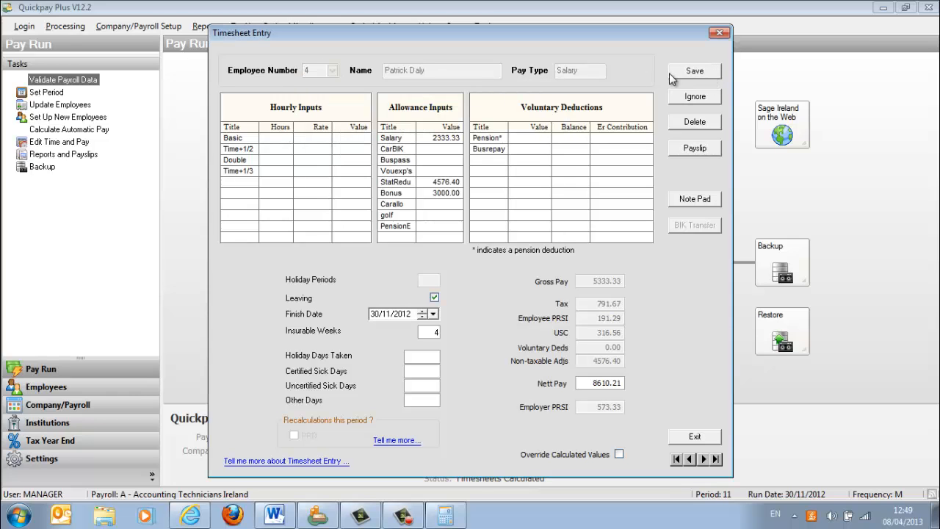
{"action": "left_click", "coordinate": [694, 71]}
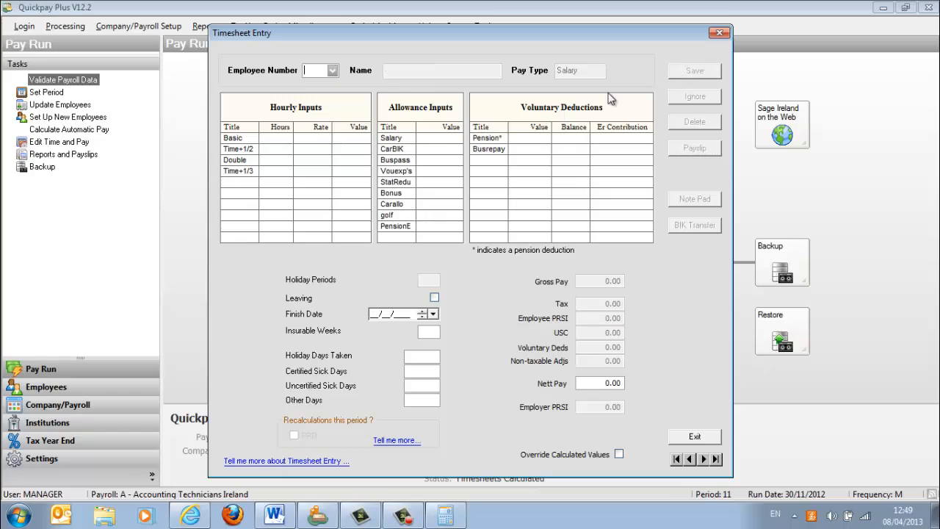
{"action": "left_click", "coordinate": [332, 71]}
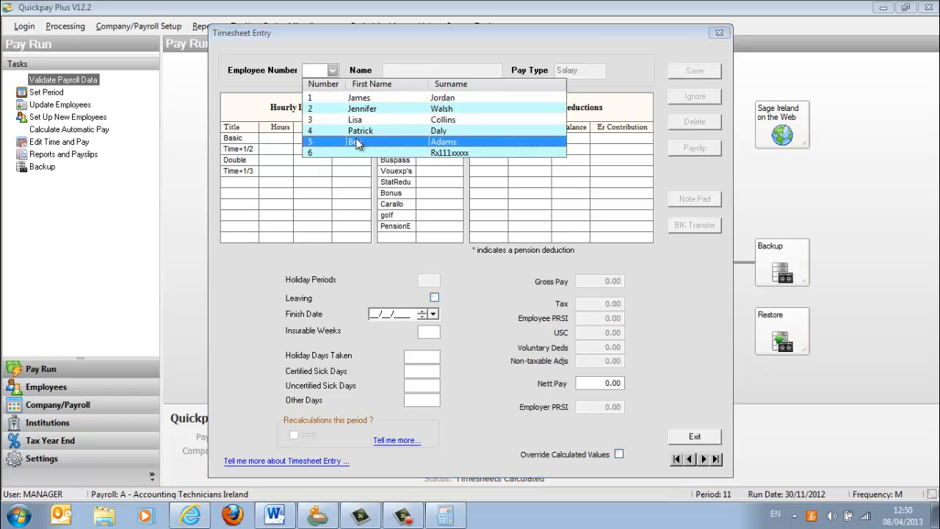
{"action": "left_click", "coordinate": [358, 141]}
{"action": "left_click", "coordinate": [710, 75]}
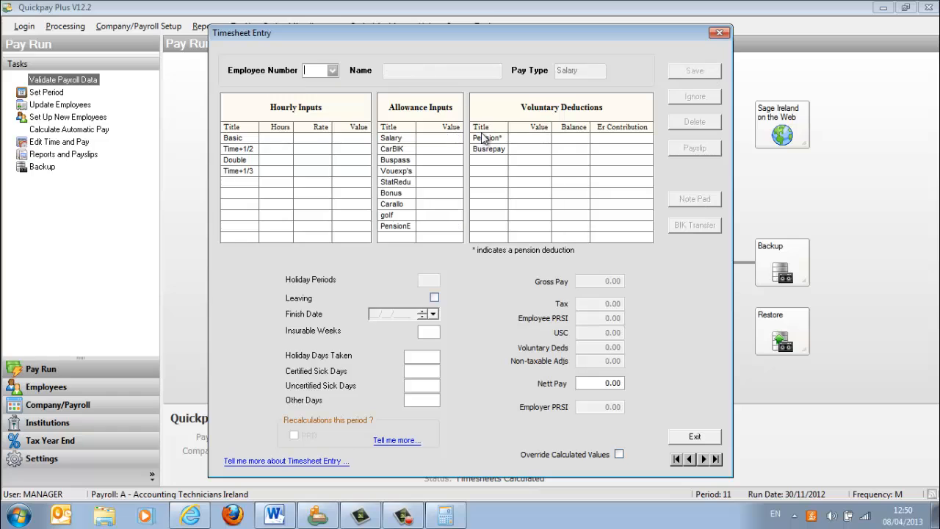
{"action": "left_click", "coordinate": [333, 71]}
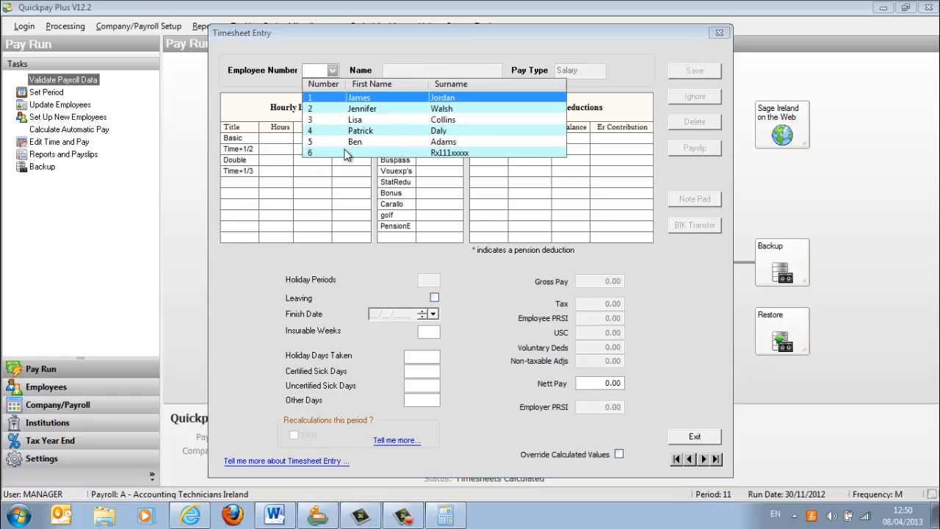
{"action": "left_click", "coordinate": [347, 152]}
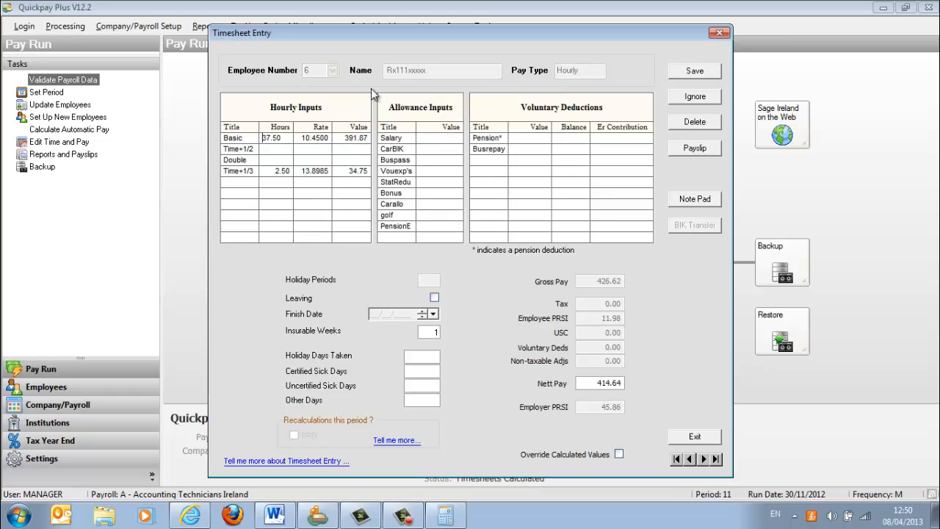
{"action": "left_click", "coordinate": [712, 71]}
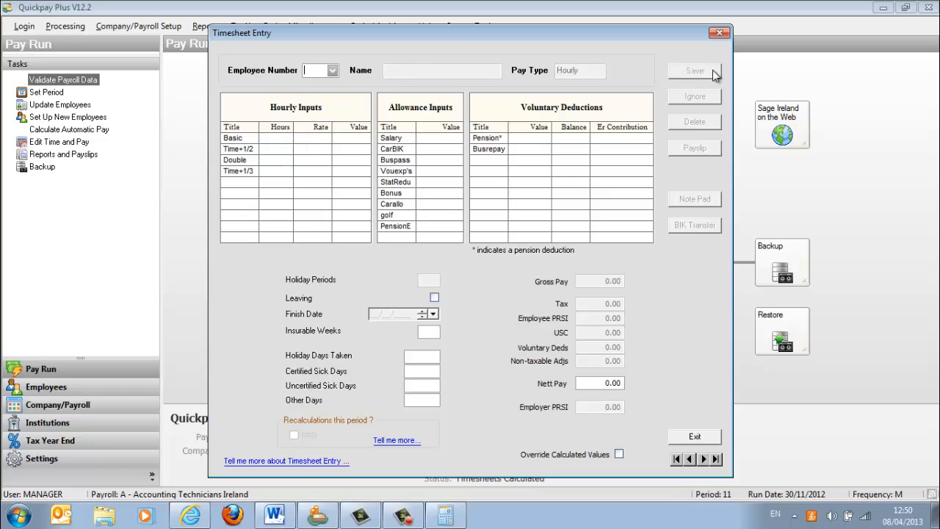
{"action": "left_click", "coordinate": [693, 438]}
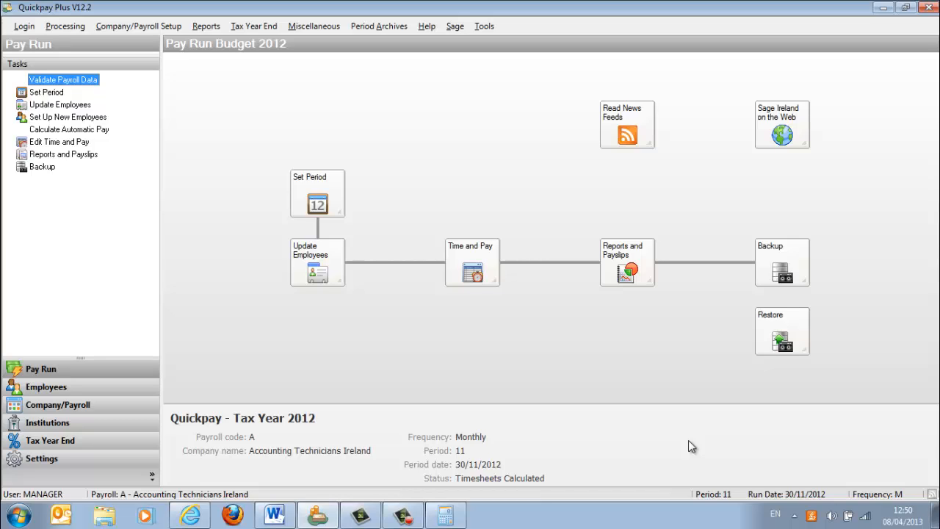
- Preview the P45 Details report without including employees who left prior to the current period
{"action": "left_click", "coordinate": [629, 278]}
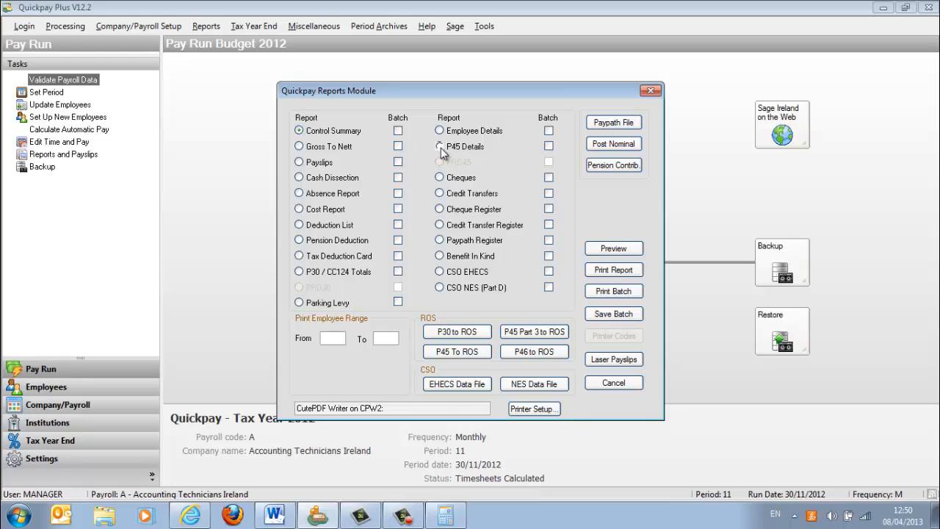
{"action": "left_click", "coordinate": [601, 251]}
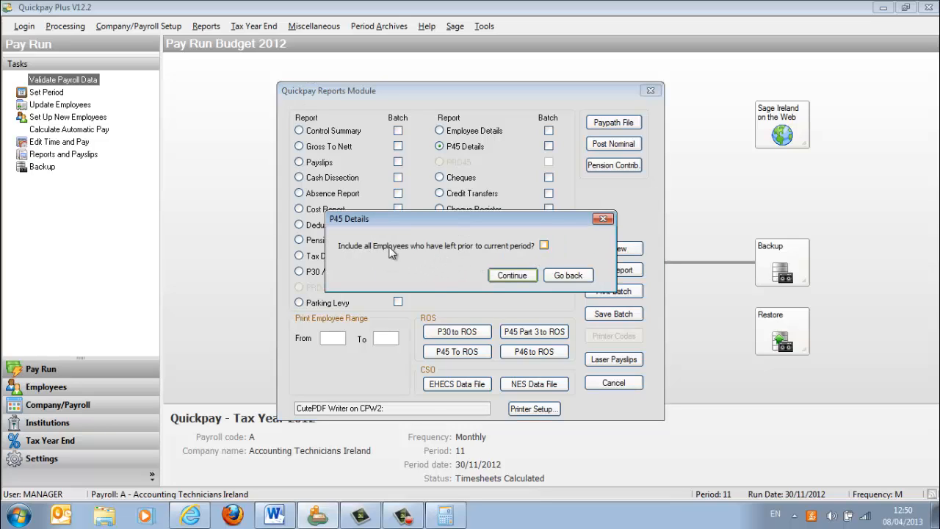
{"action": "left_click", "coordinate": [514, 275]}
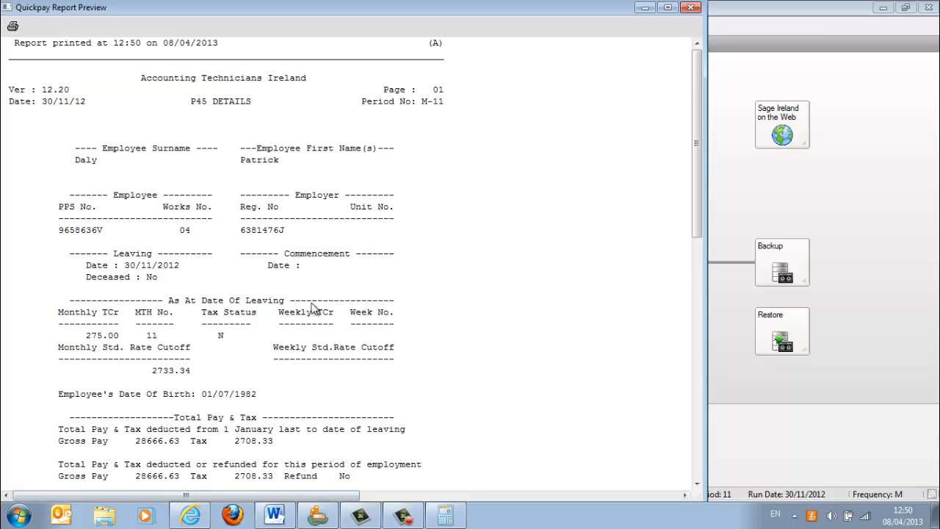
- Switch to the exam paper in the browser, examine the fields of its sample P45 certificate, and return to the Quickpay report preview
{"action": "left_click", "coordinate": [197, 518]}
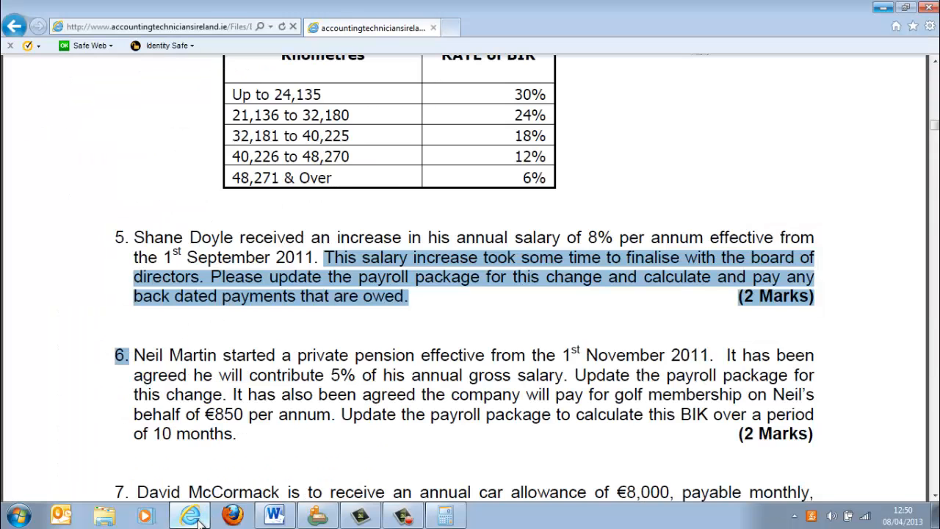
{"action": "key", "text": "Page_Down"}
{"action": "key", "text": "Page_Down"}
{"action": "key", "text": "Page_Down"}
{"action": "key", "text": "Page_Down"}
{"action": "key", "text": "Page_Down"}
{"action": "key", "text": "Page_Down"}
{"action": "key", "text": "Page_Down"}
{"action": "key", "text": "Page_Down"}
{"action": "key", "text": "Page_Down"}
{"action": "key", "text": "Page_Down"}
{"action": "key", "text": "Page_Down"}
{"action": "key", "text": "Page_Down"}
{"action": "key", "text": "Page_Down"}
{"action": "key", "text": "Page_Down"}
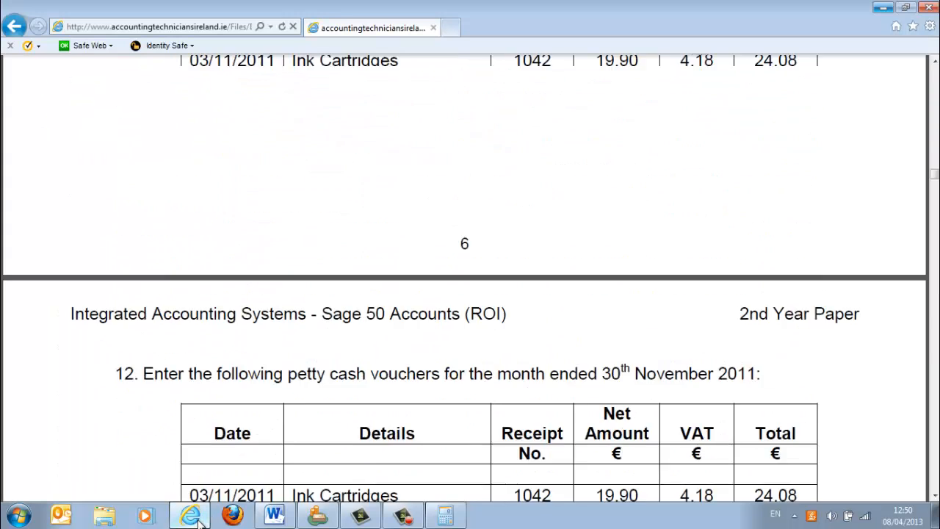
{"action": "key", "text": "Page_Down"}
{"action": "key", "text": "Page_Down"}
{"action": "key", "text": "Page_Down"}
{"action": "key", "text": "Page_Down"}
{"action": "key", "text": "Page_Down"}
{"action": "key", "text": "Page_Down"}
{"action": "key", "text": "Page_Down"}
{"action": "key", "text": "Page_Down"}
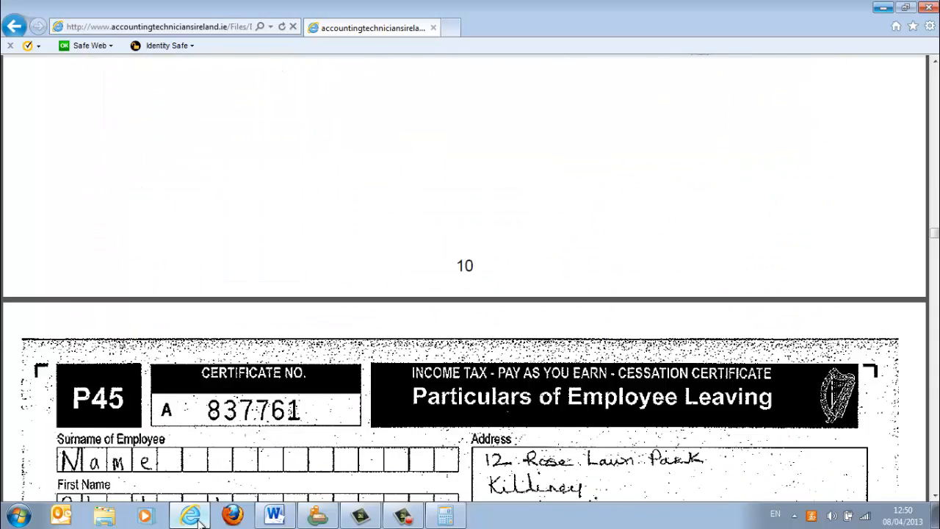
{"action": "key", "text": "Page_Down"}
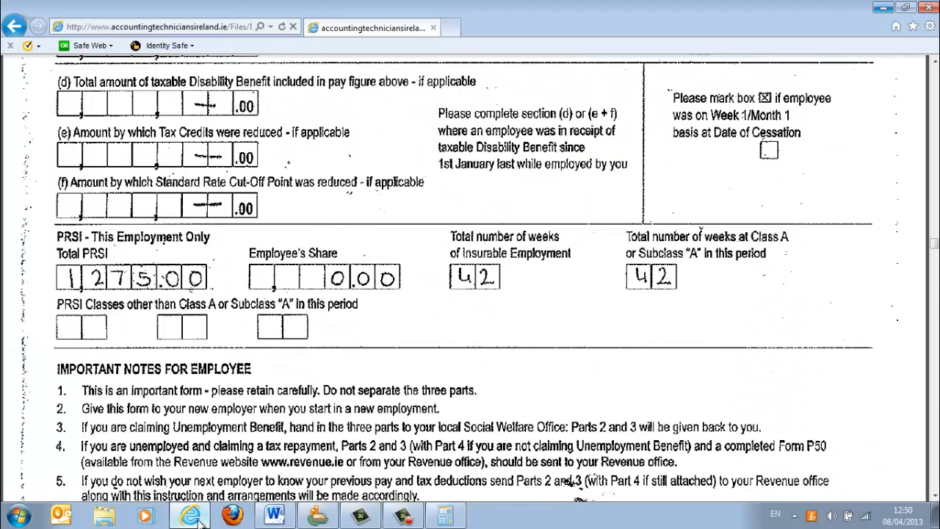
{"action": "key", "text": "Page_Up"}
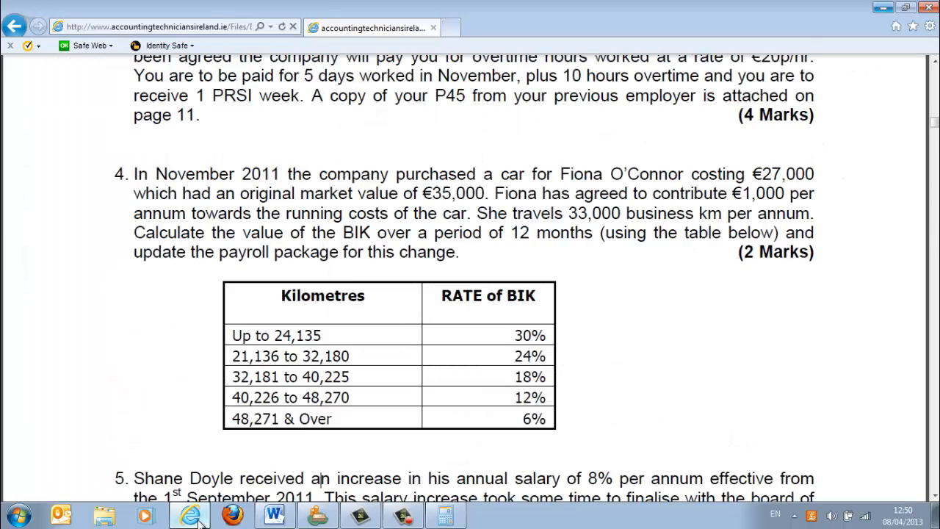
{"action": "key", "text": "Page_Down"}
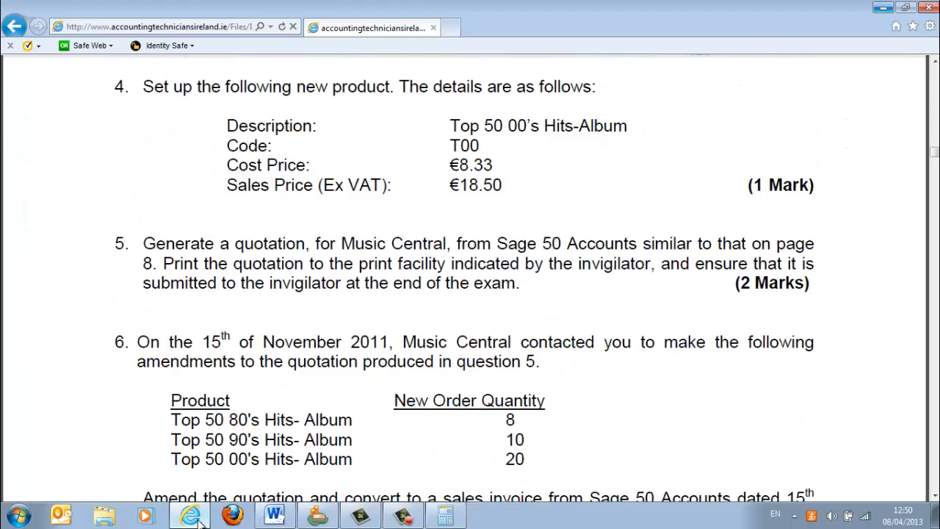
{"action": "key", "text": "Page_Down"}
{"action": "key", "text": "Page_Down"}
{"action": "key", "text": "Page_Down"}
{"action": "key", "text": "Page_Down"}
{"action": "key", "text": "Page_Down"}
{"action": "key", "text": "Page_Down"}
{"action": "key", "text": "Page_Down"}
{"action": "key", "text": "Page_Down"}
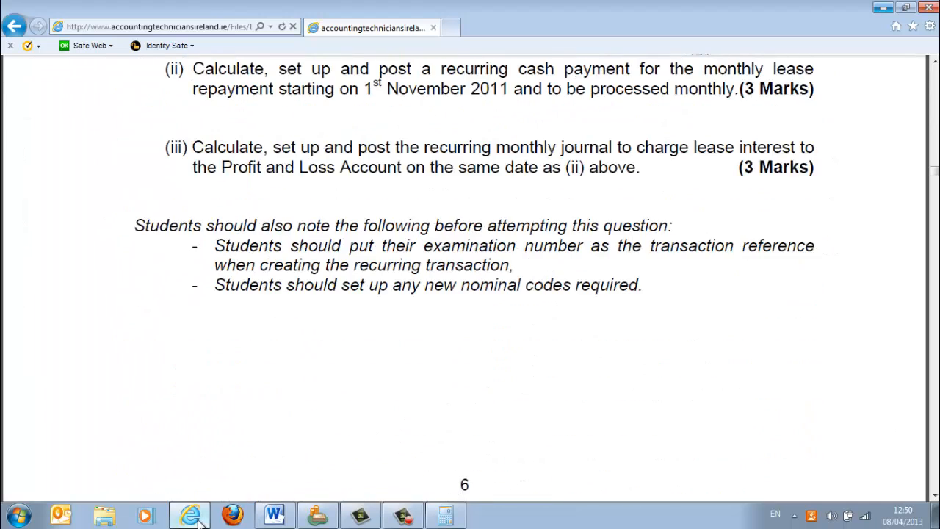
{"action": "key", "text": "Page_Down"}
{"action": "key", "text": "Page_Down"}
{"action": "key", "text": "Page_Down"}
{"action": "key", "text": "Page_Down"}
{"action": "key", "text": "Page_Down"}
{"action": "key", "text": "Page_Down"}
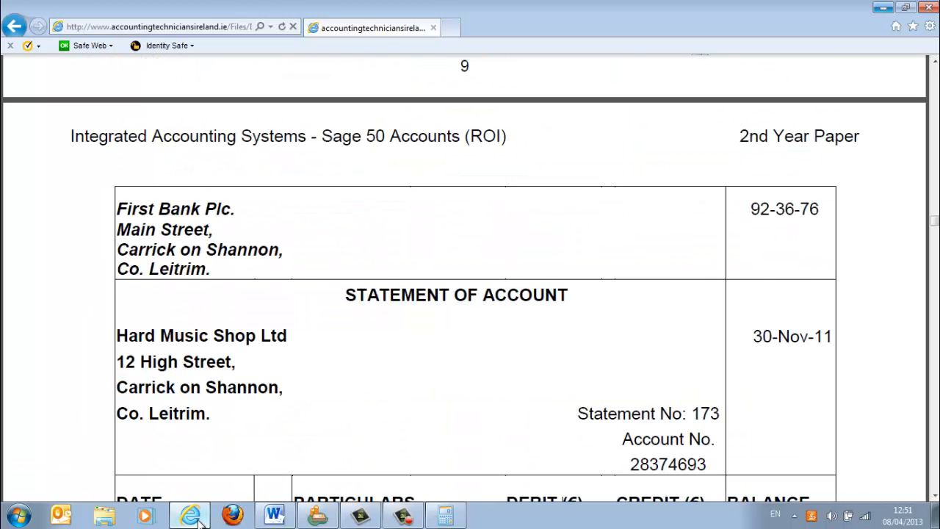
{"action": "key", "text": "Page_Down"}
{"action": "key", "text": "Page_Down"}
{"action": "key", "text": "Page_Down"}
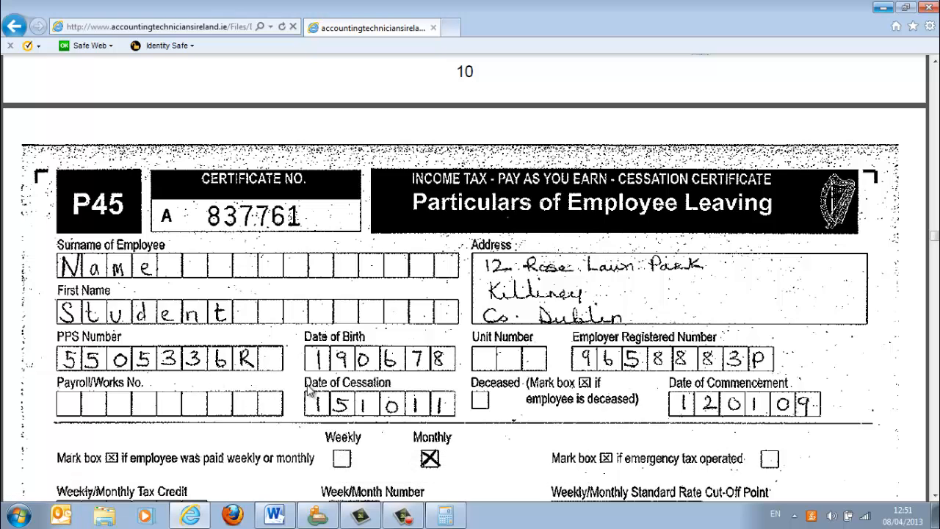
{"action": "left_click", "coordinate": [323, 516]}
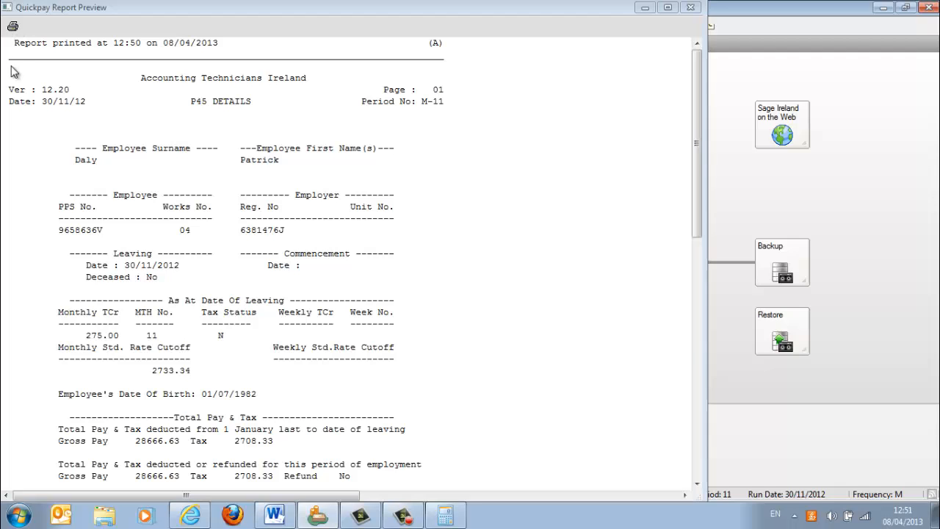
- Try to print the previewed P45 Details report to a PDF file
{"action": "left_click", "coordinate": [13, 28]}
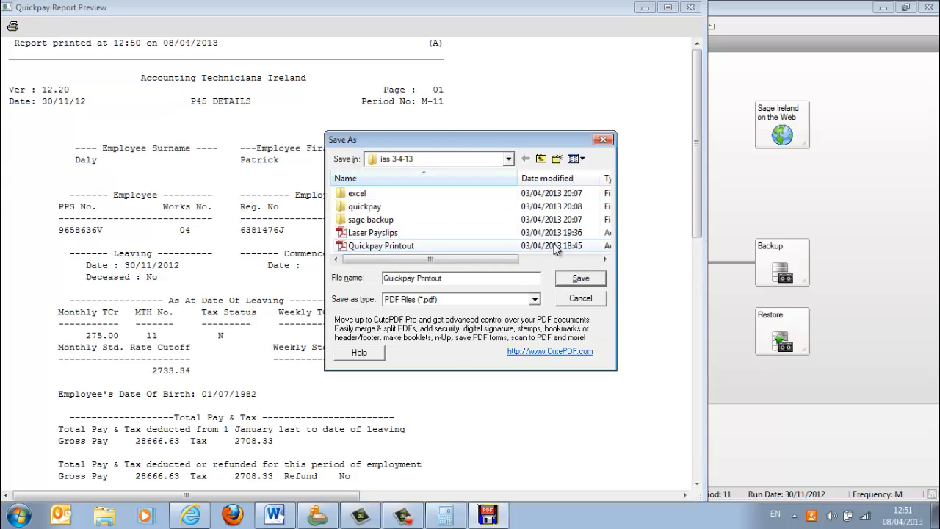
{"action": "left_click", "coordinate": [582, 298]}
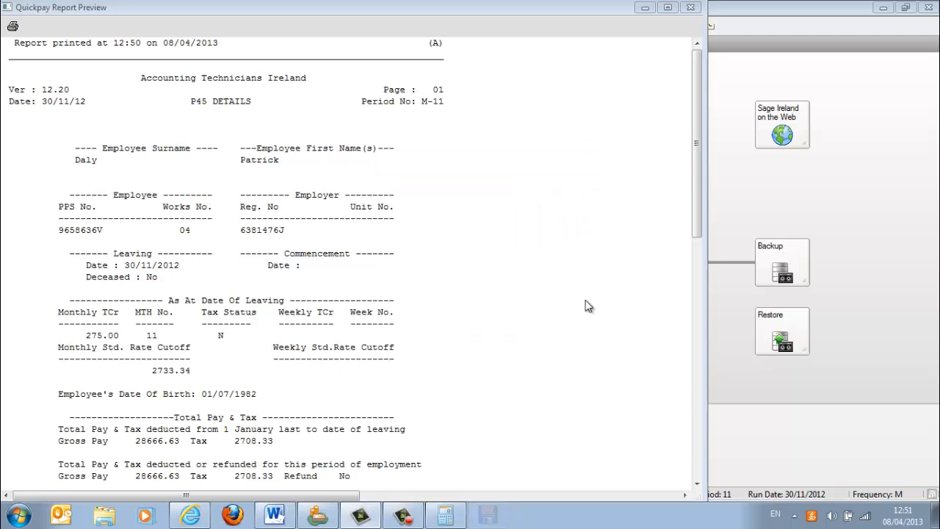
- Close the P45 preview, preview the P30 / CC124 Totals report without quarterly subtotals, and highlight its November row
{"action": "left_click", "coordinate": [690, 8]}
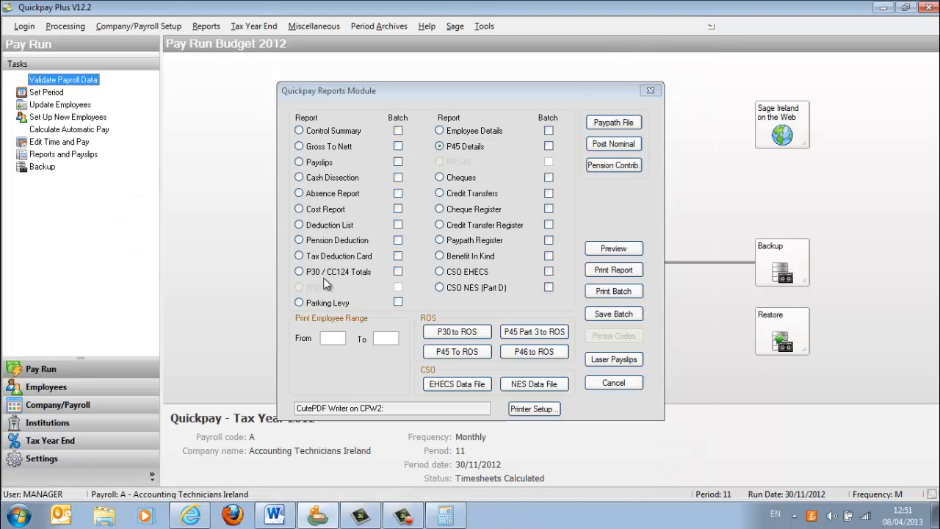
{"action": "left_click", "coordinate": [300, 272]}
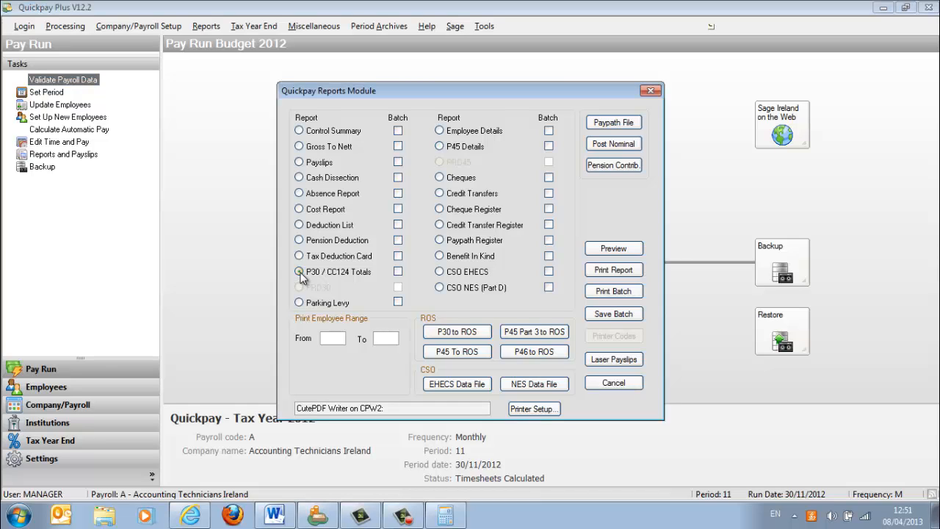
{"action": "left_click", "coordinate": [612, 250]}
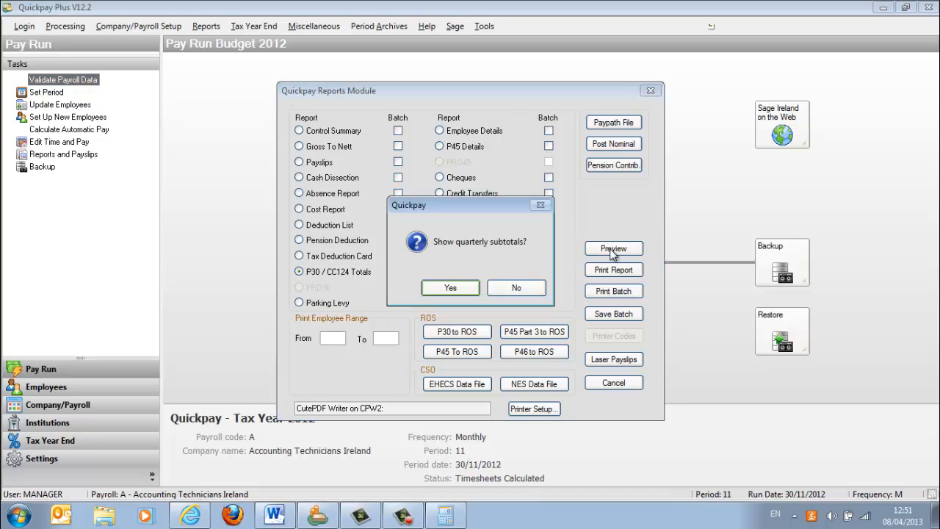
{"action": "left_click", "coordinate": [512, 289]}
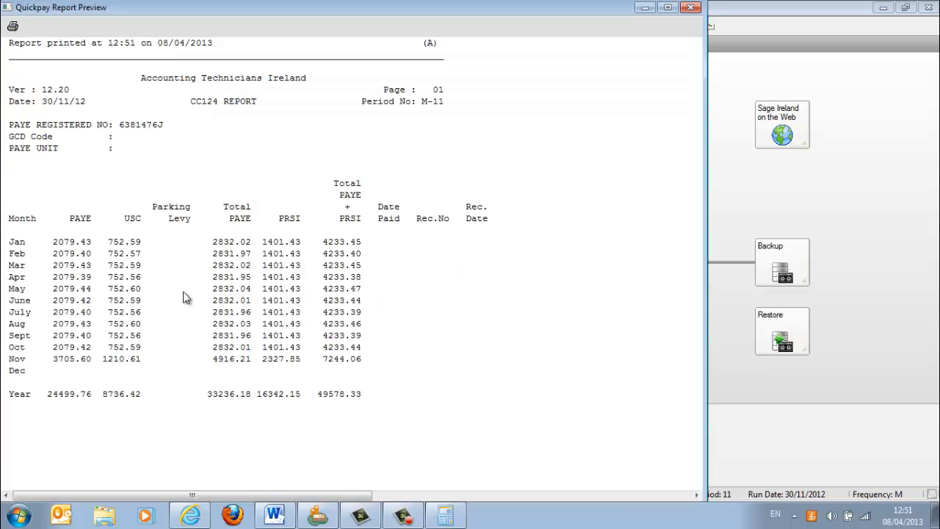
{"action": "left_click", "coordinate": [218, 362]}
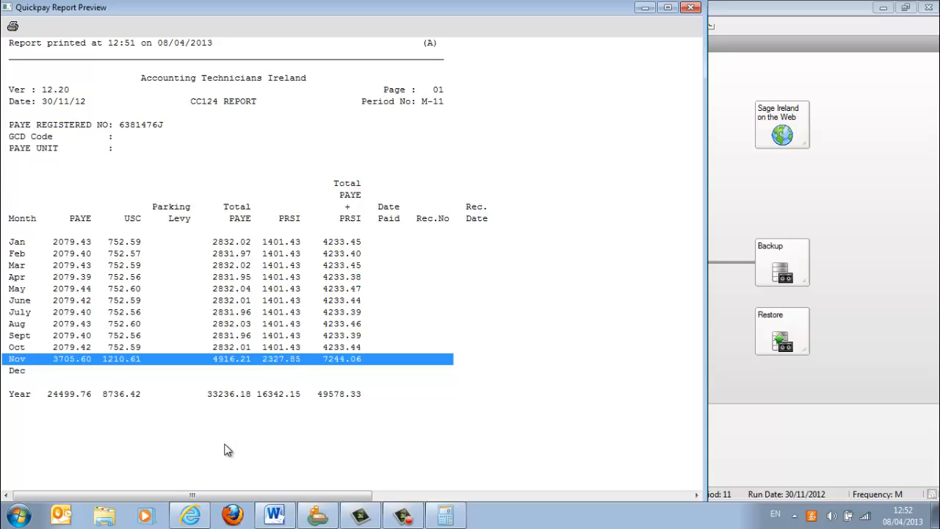
- Switch to the exam paper in the browser, examine the fields of its P30 payslip form, and return to the Quickpay report preview
{"action": "left_click", "coordinate": [203, 516]}
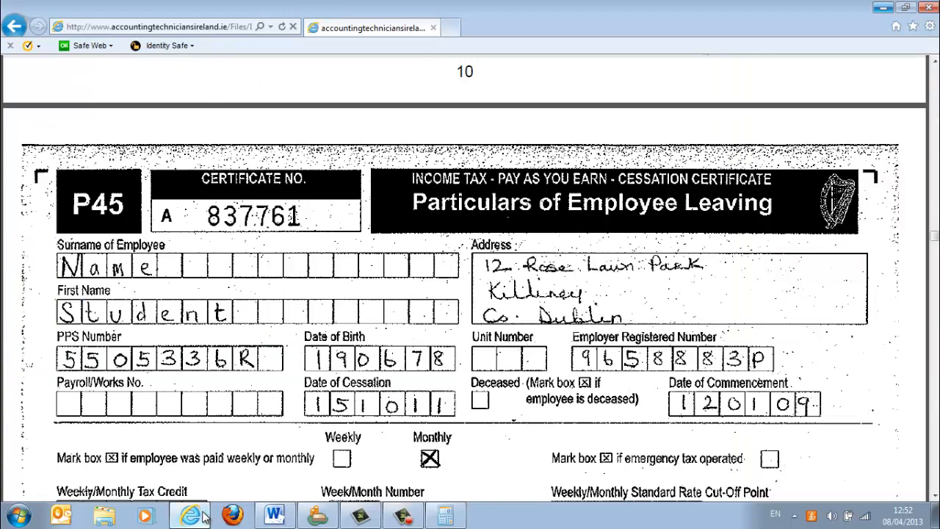
{"action": "key", "text": "Page_Down"}
{"action": "key", "text": "Page_Down"}
{"action": "key", "text": "Page_Down"}
{"action": "key", "text": "Page_Down"}
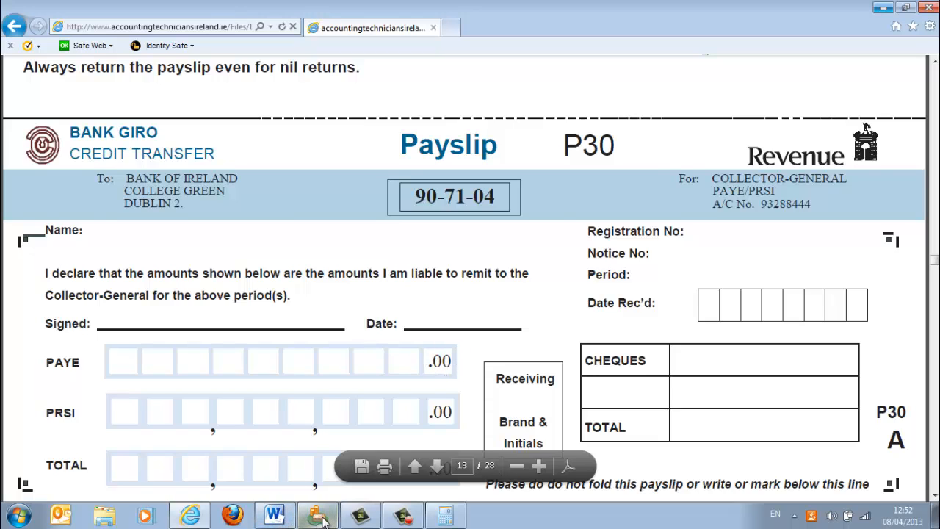
{"action": "left_click", "coordinate": [275, 514]}
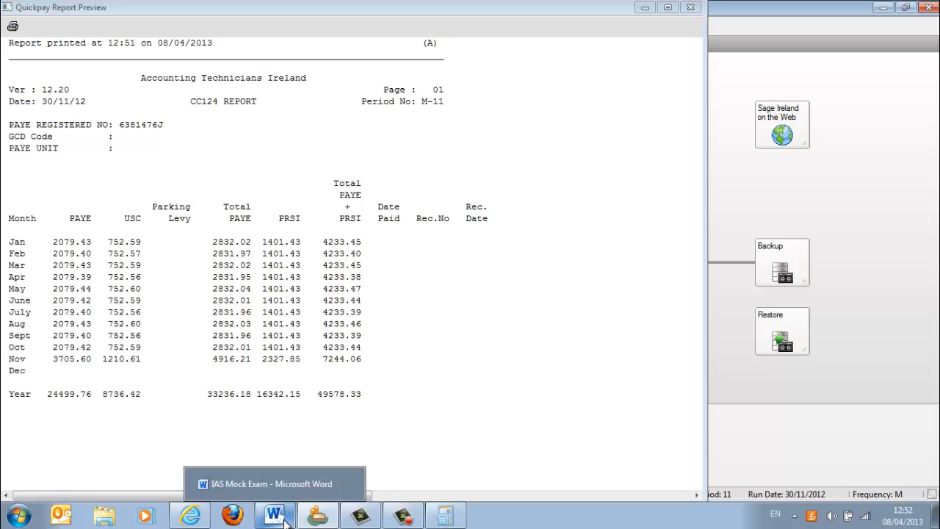
{"action": "mouse_move", "coordinate": [318, 519]}
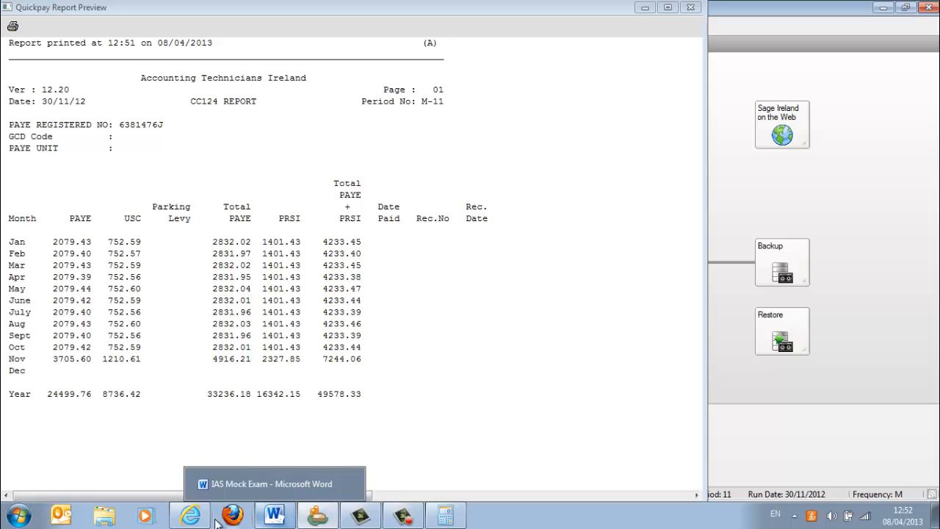
{"action": "left_click", "coordinate": [190, 514]}
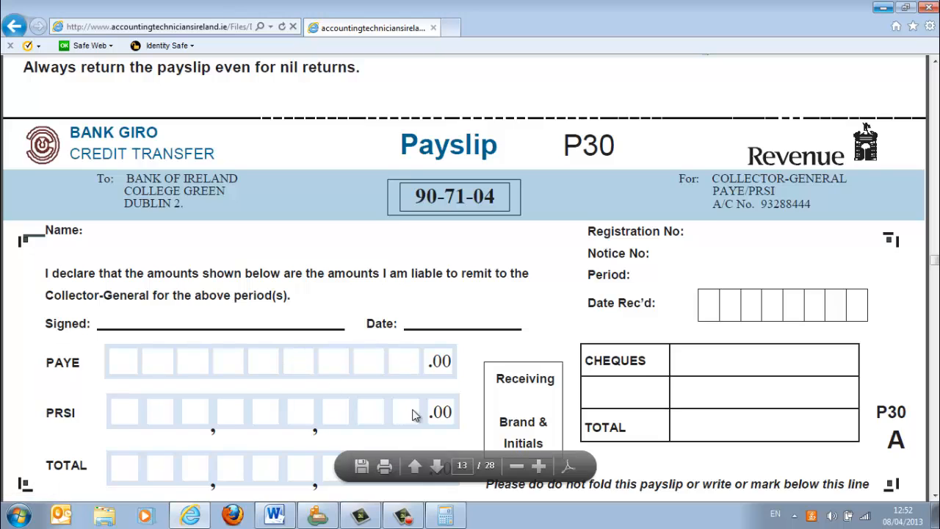
{"action": "left_click", "coordinate": [318, 516]}
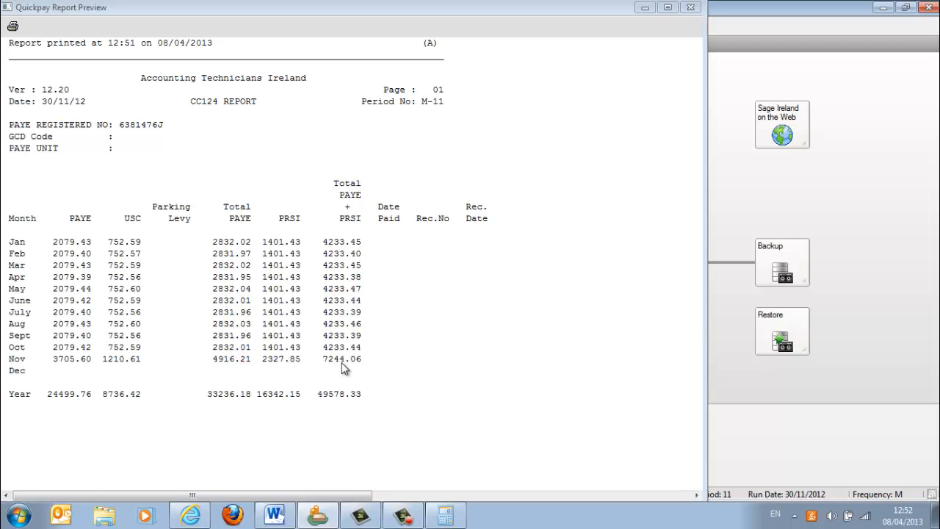
- Switch to the IAS Mock Exam document in Word and examine question 8 and the new employee payslip request in question 7
{"action": "left_click", "coordinate": [275, 515]}
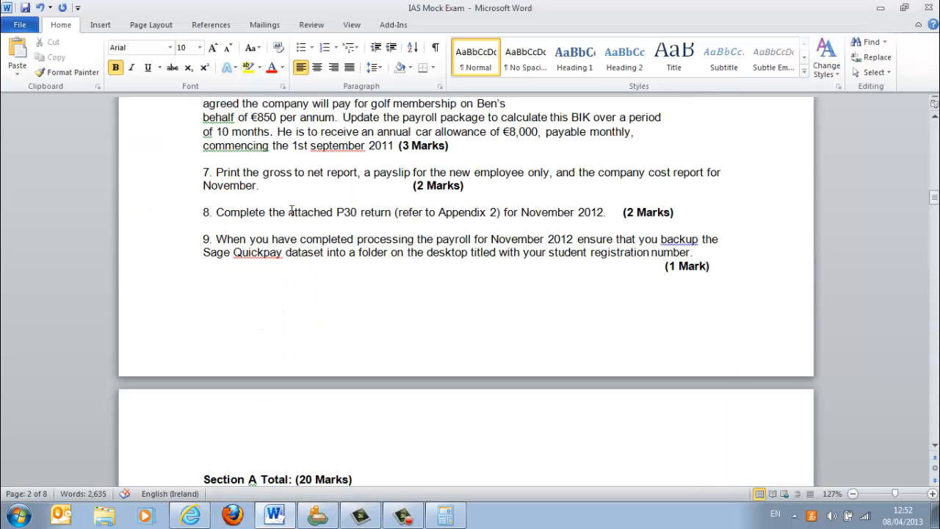
{"action": "left_click_drag", "start_coordinate": [220, 212], "coordinate": [601, 213]}
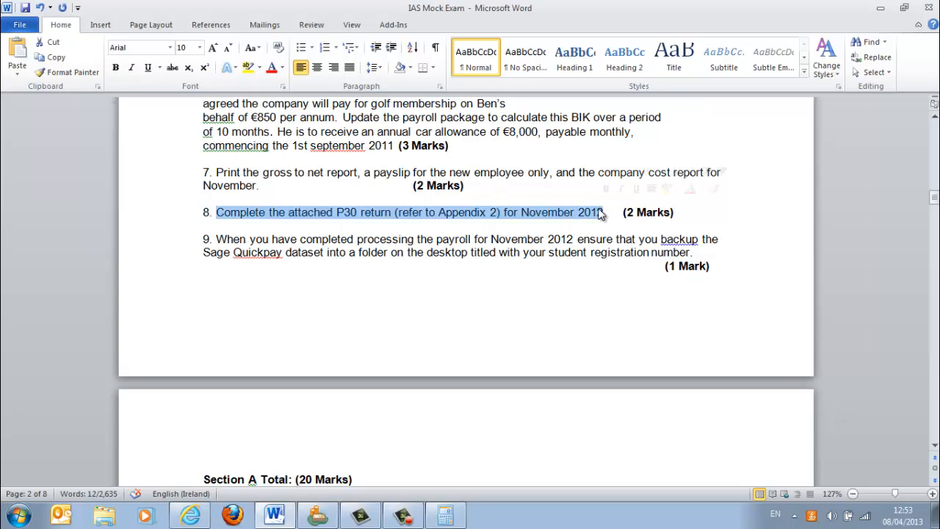
{"action": "left_click", "coordinate": [372, 177]}
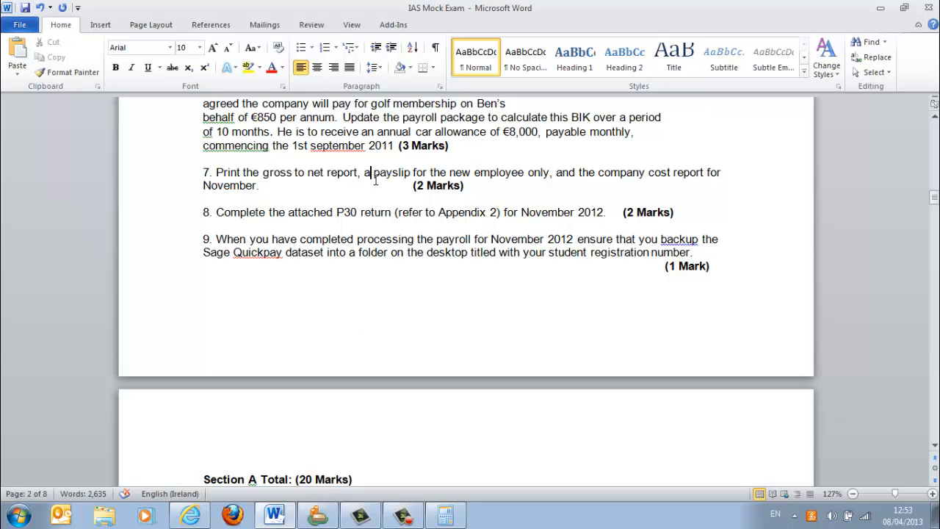
{"action": "left_click_drag", "start_coordinate": [364, 175], "coordinate": [541, 179]}
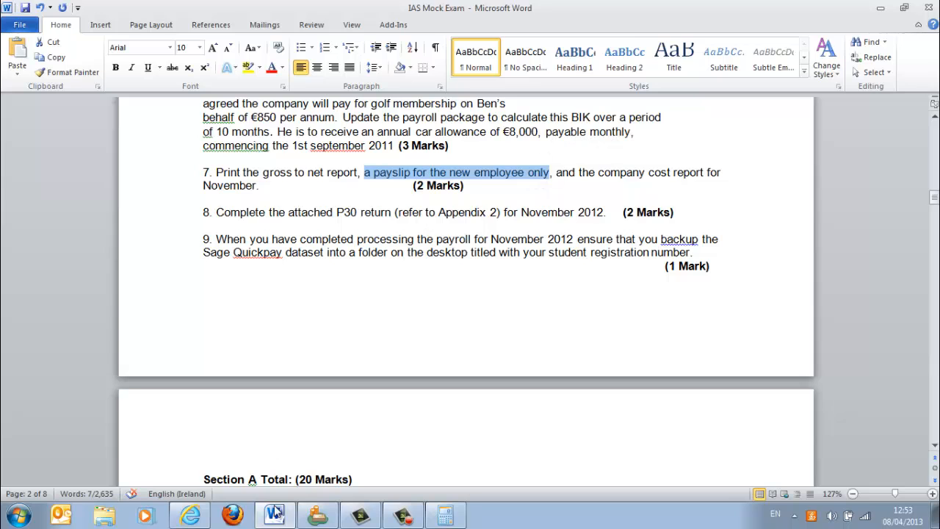
- Return to Quickpay, close the reports, look up the new employee's number in Employee Details, and close that window
{"action": "left_click", "coordinate": [316, 516]}
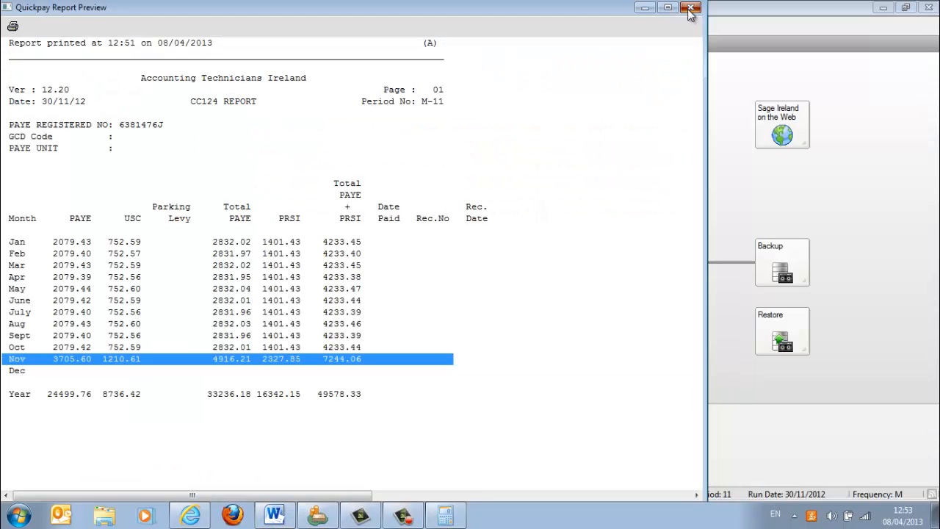
{"action": "left_click", "coordinate": [691, 7]}
{"action": "left_click", "coordinate": [650, 89]}
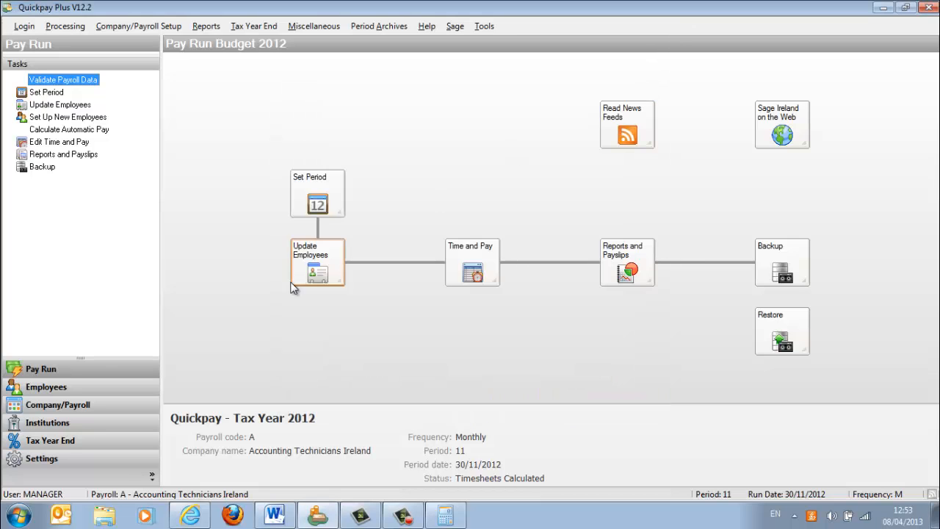
{"action": "left_click", "coordinate": [320, 266]}
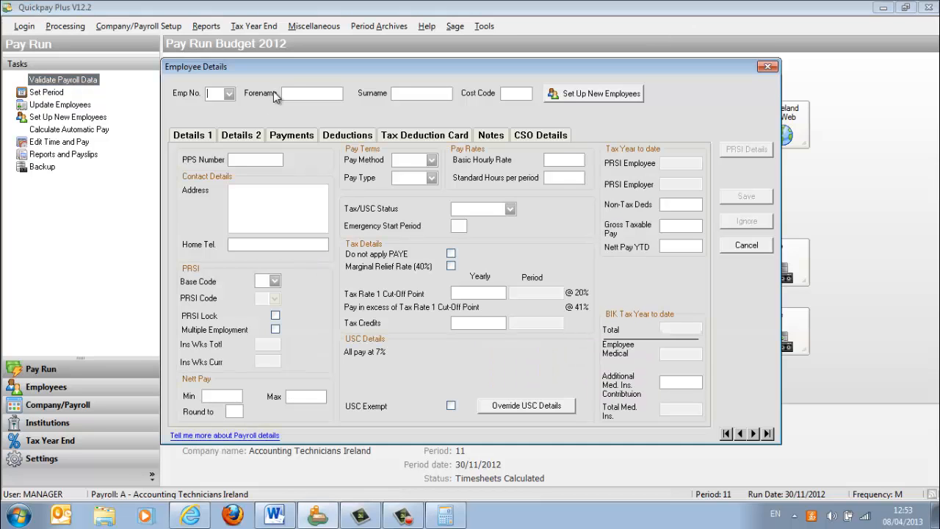
{"action": "left_click", "coordinate": [229, 93]}
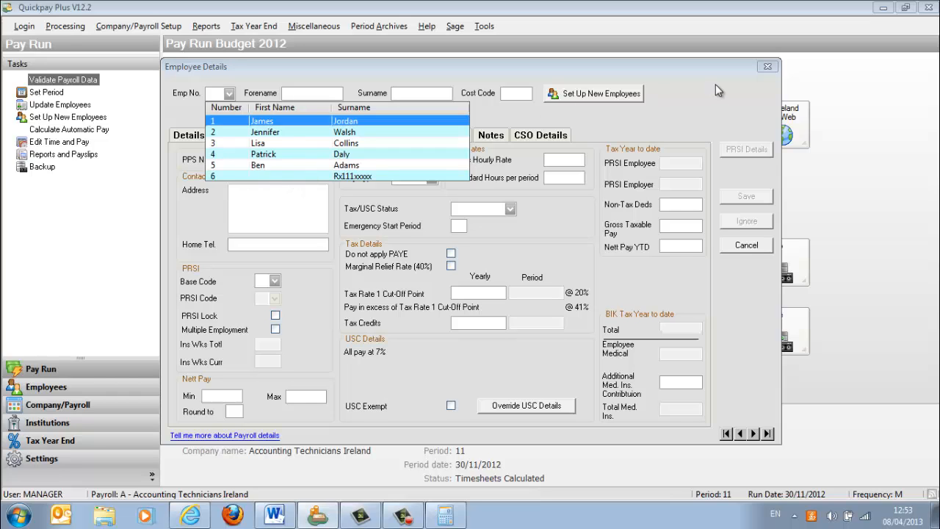
{"action": "left_click", "coordinate": [760, 70]}
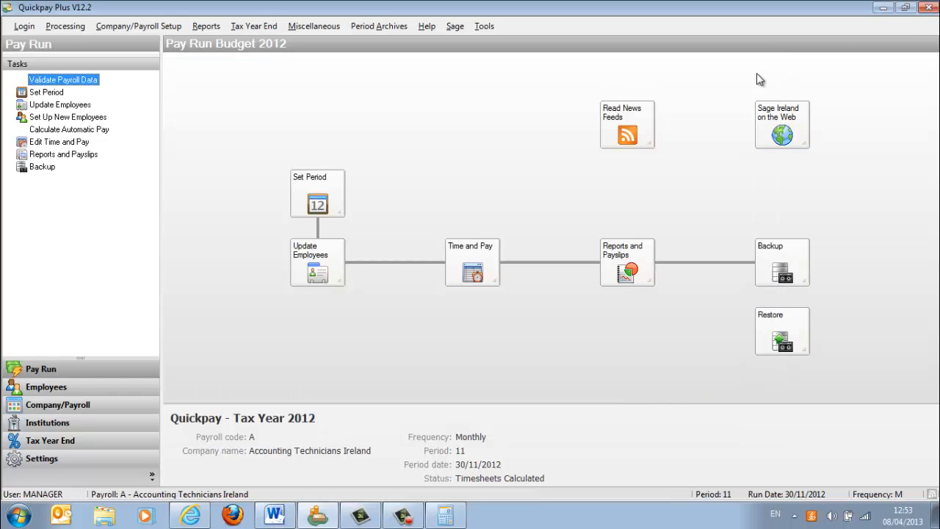
- Print laser payslips for the employee range 6 to 6 using CutePDF Writer
{"action": "left_click", "coordinate": [633, 254]}
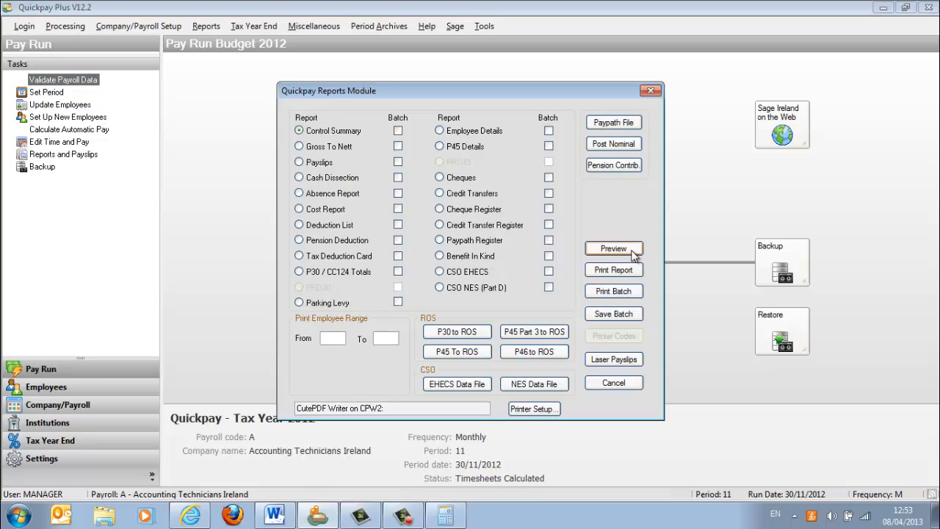
{"action": "left_click", "coordinate": [340, 338]}
{"action": "type", "text": "6"}
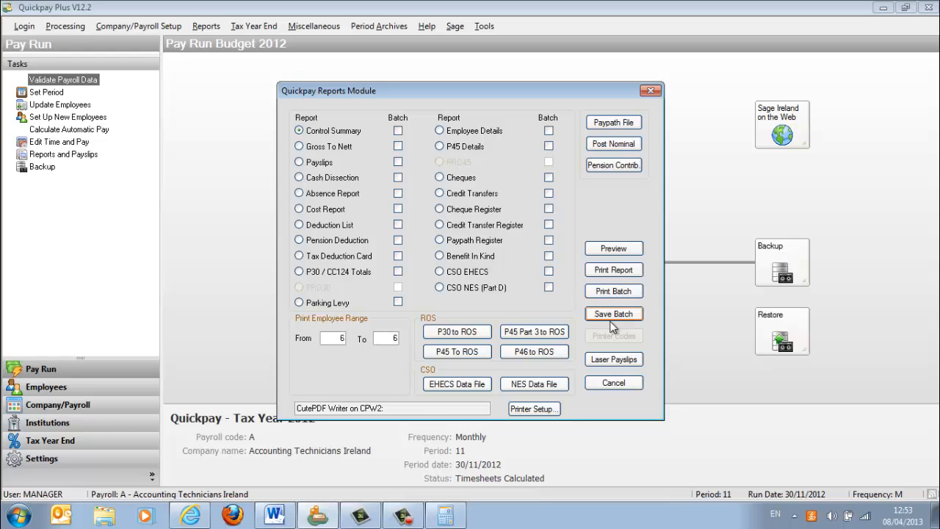
{"action": "left_click", "coordinate": [610, 359]}
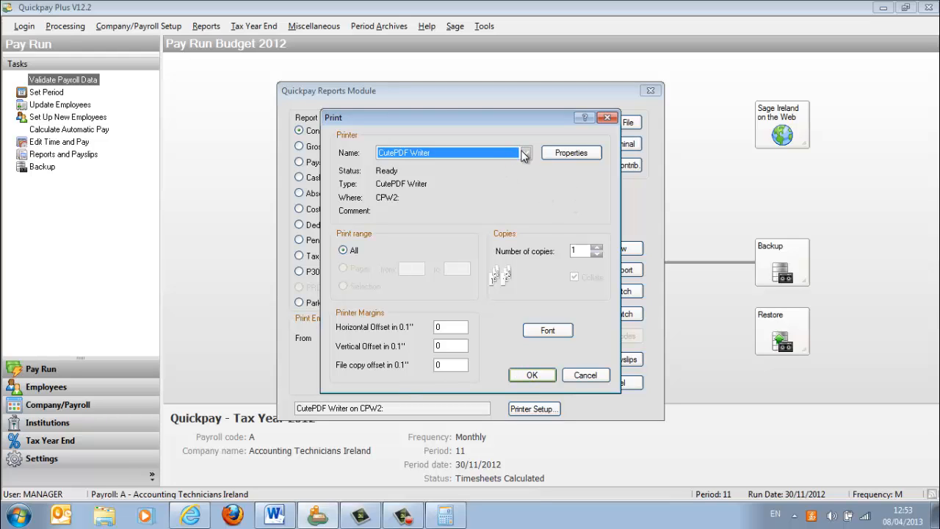
{"action": "left_click", "coordinate": [524, 376]}
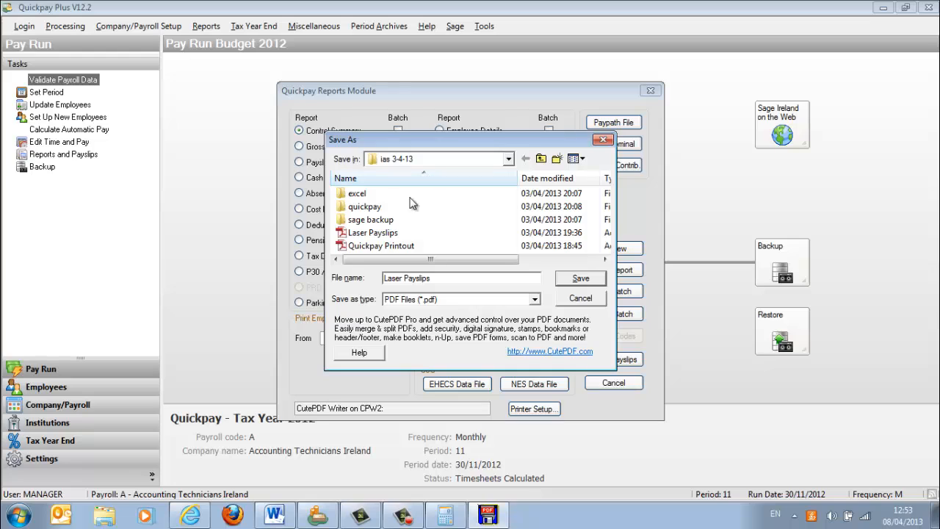
- Create a folder named rx11xxxxxx on the Desktop and save the payslip PDF in it as Laser Payslips
{"action": "left_click", "coordinate": [545, 162]}
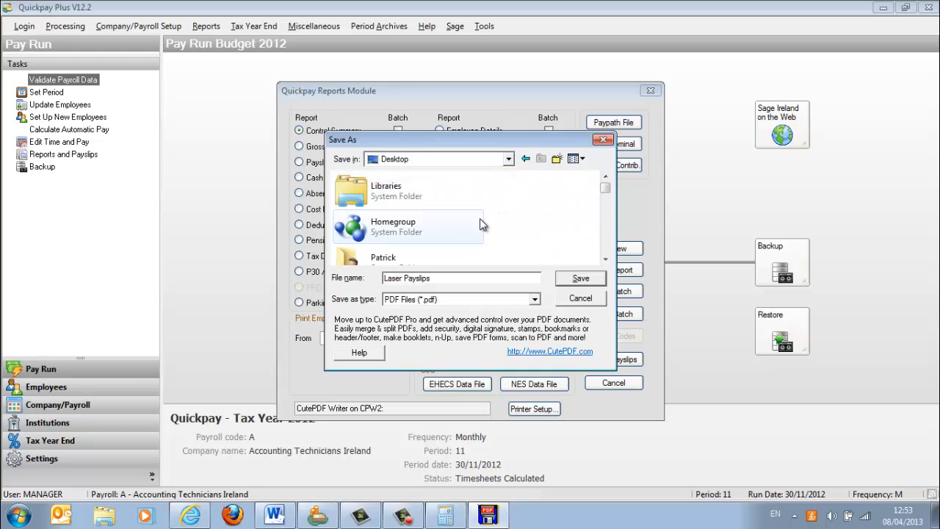
{"action": "right_click", "coordinate": [512, 219]}
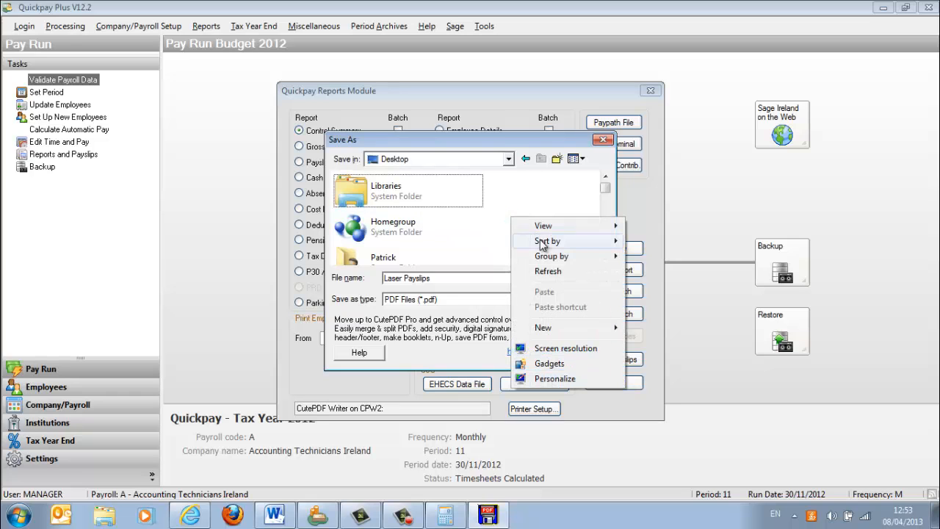
{"action": "mouse_move", "coordinate": [557, 329]}
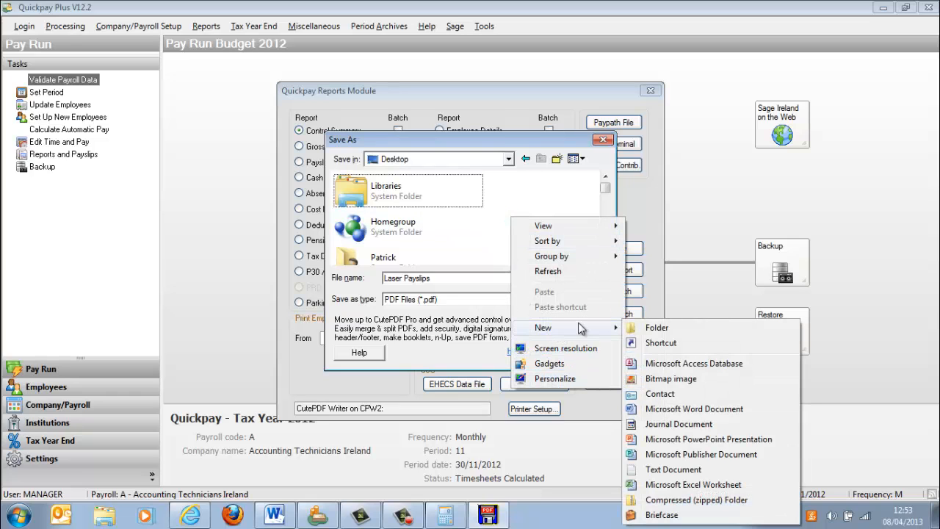
{"action": "left_click", "coordinate": [656, 327]}
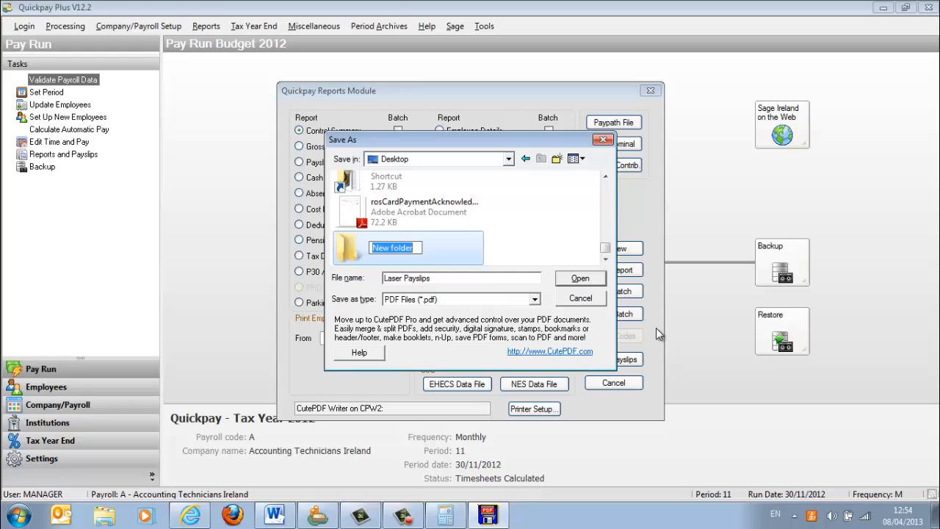
{"action": "type", "text": "nx11x"}
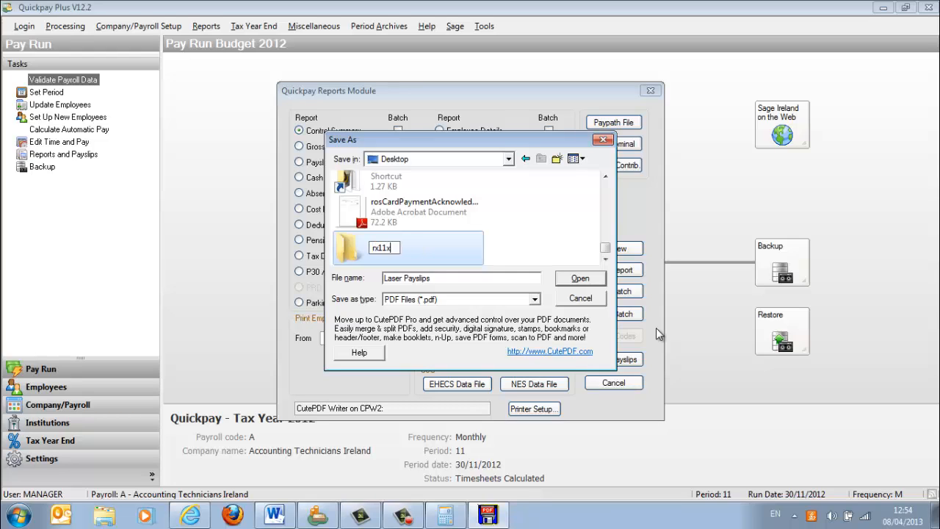
{"action": "type", "text": "xxxxx"}
{"action": "key", "text": "Return"}
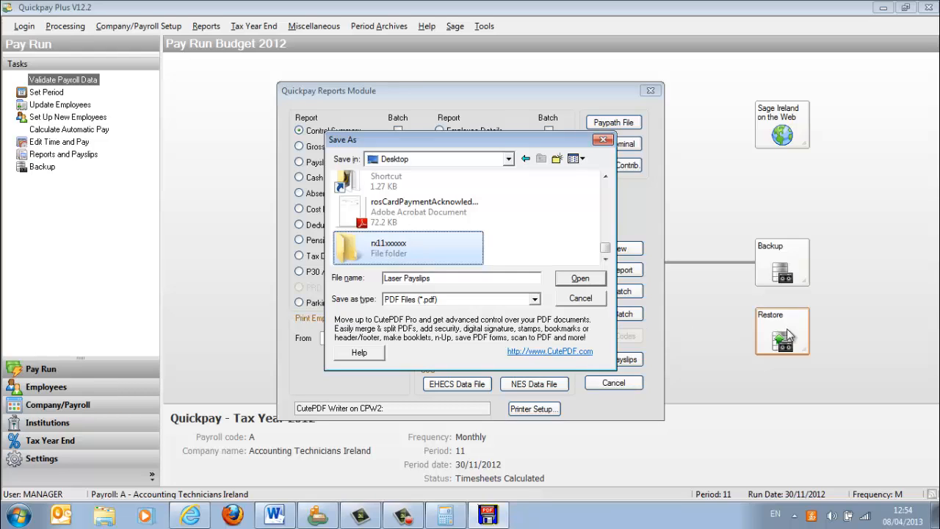
{"action": "left_click", "coordinate": [592, 284]}
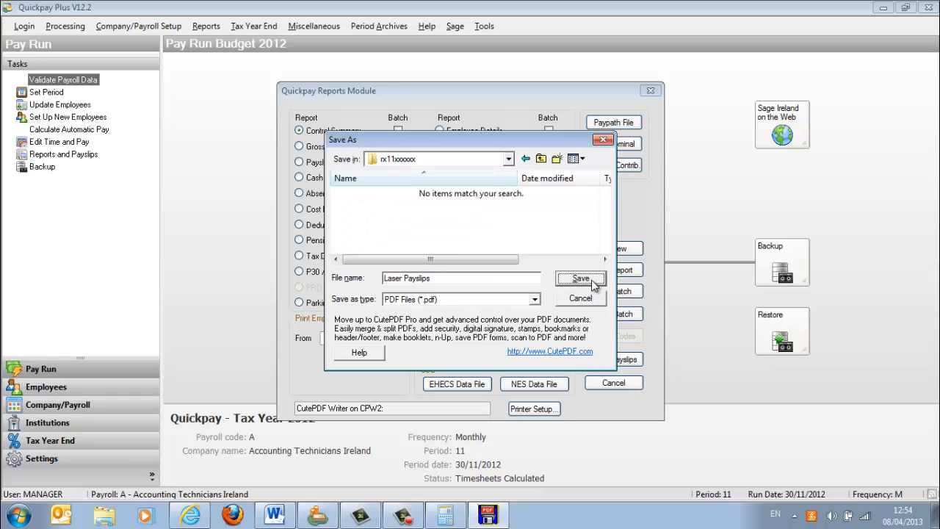
{"action": "left_click", "coordinate": [580, 279]}
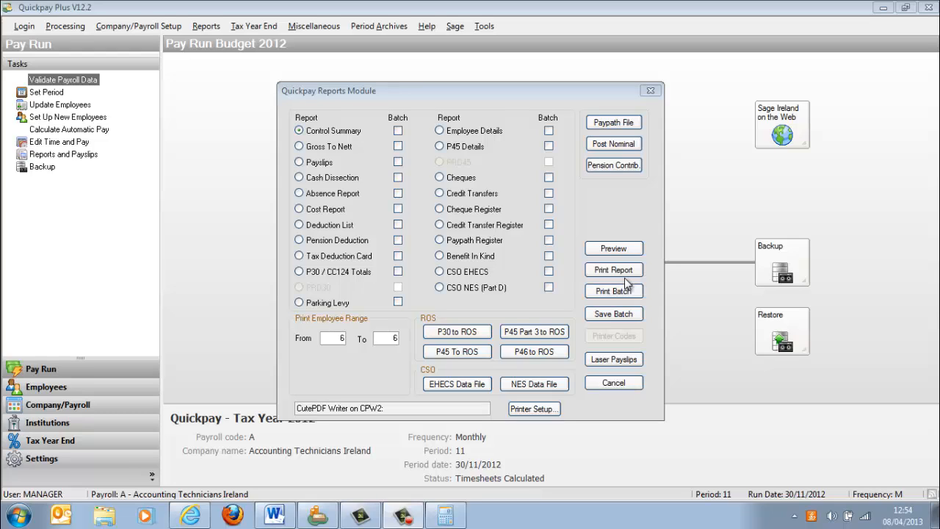
{"action": "left_click", "coordinate": [305, 148]}
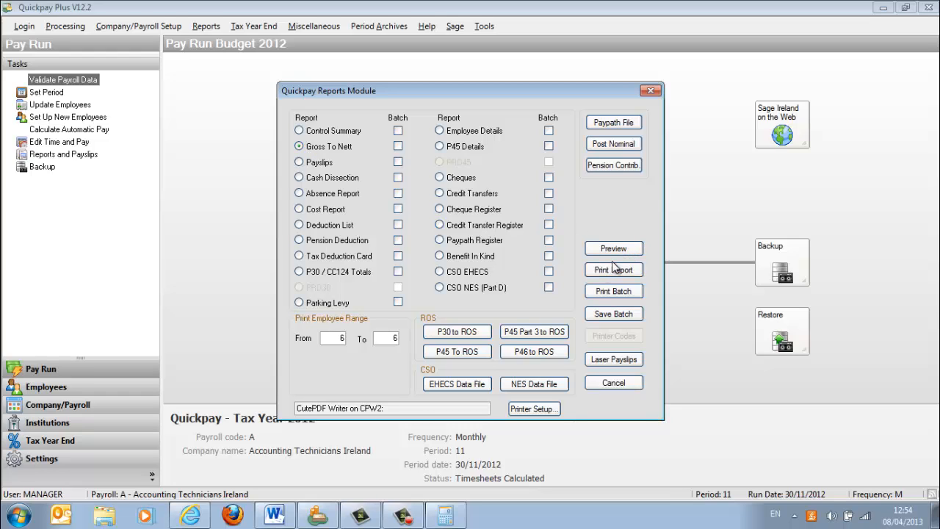
{"action": "left_click", "coordinate": [398, 145]}
{"action": "left_click", "coordinate": [299, 162]}
{"action": "left_click", "coordinate": [398, 162]}
{"action": "left_click", "coordinate": [548, 241]}
{"action": "left_click", "coordinate": [397, 146]}
{"action": "left_click", "coordinate": [397, 162]}
{"action": "left_click", "coordinate": [549, 146]}
- Print the Gross To Nett report to PDF and save it as Quickpay Printout in the rx11xxxxxx folder
{"action": "left_click", "coordinate": [299, 146]}
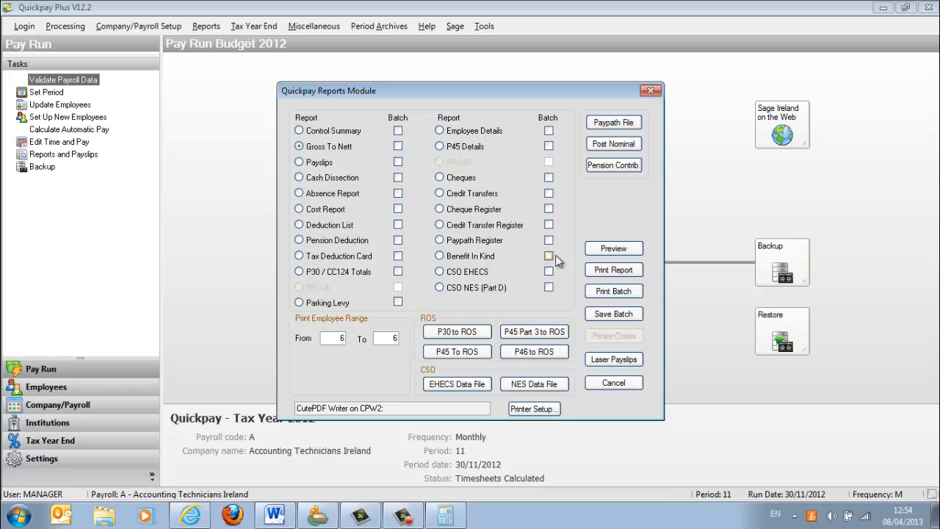
{"action": "left_click", "coordinate": [609, 271]}
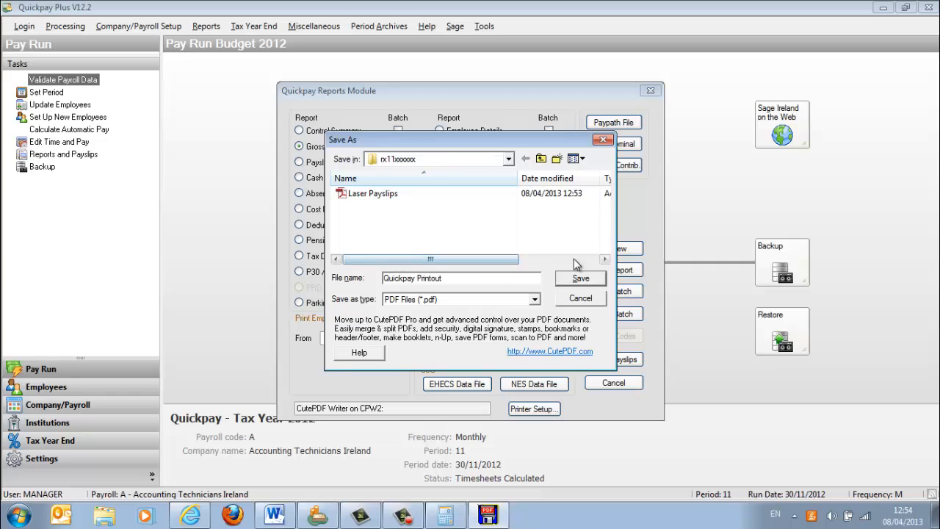
{"action": "left_click", "coordinate": [581, 282]}
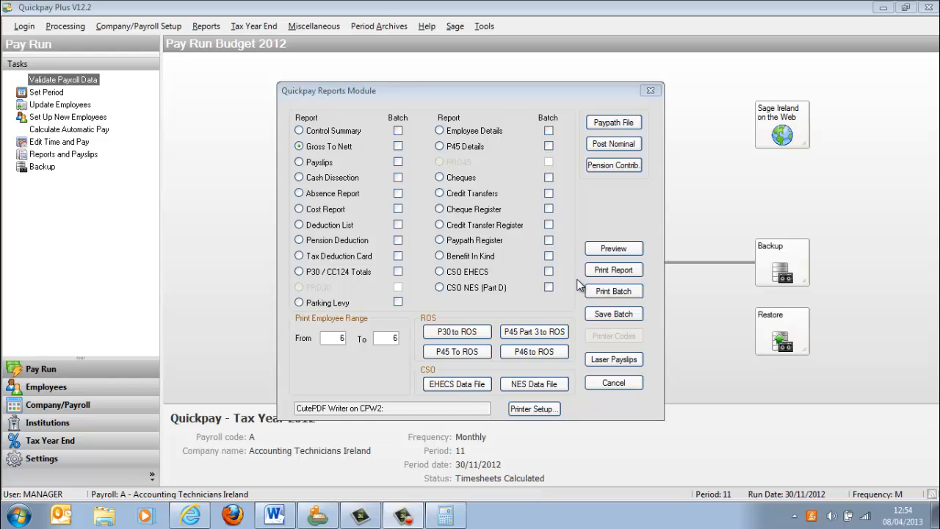
- Close the reports module and back up the payroll data only to the rx11xxxxxx folder on the Desktop
{"action": "left_click", "coordinate": [651, 90]}
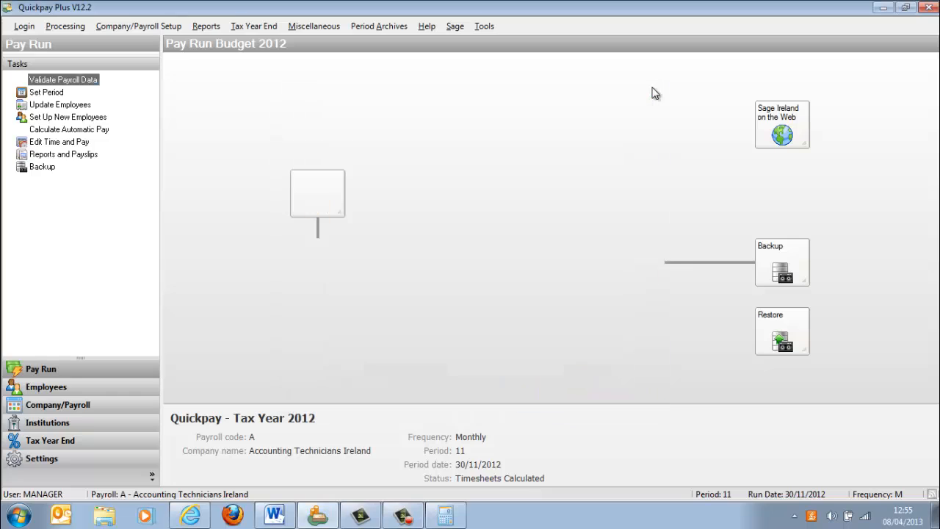
{"action": "left_click", "coordinate": [770, 269]}
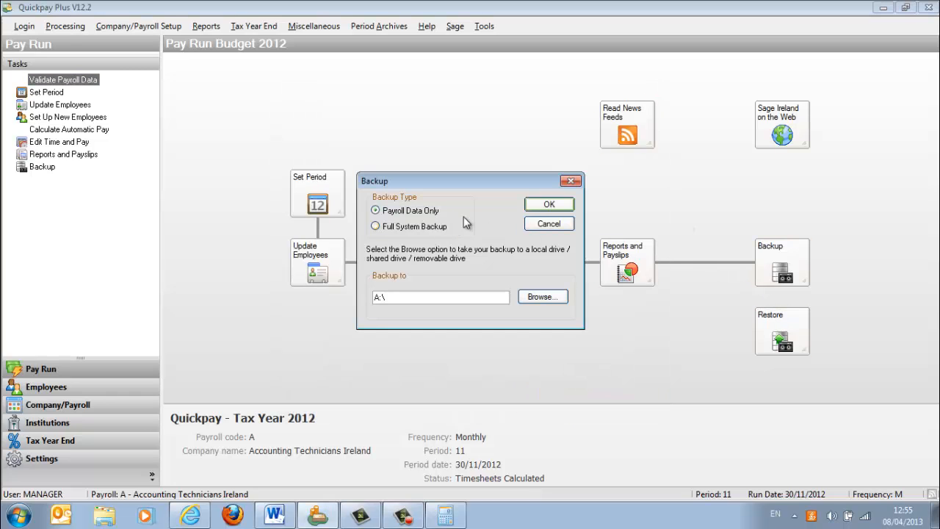
{"action": "left_click", "coordinate": [545, 297]}
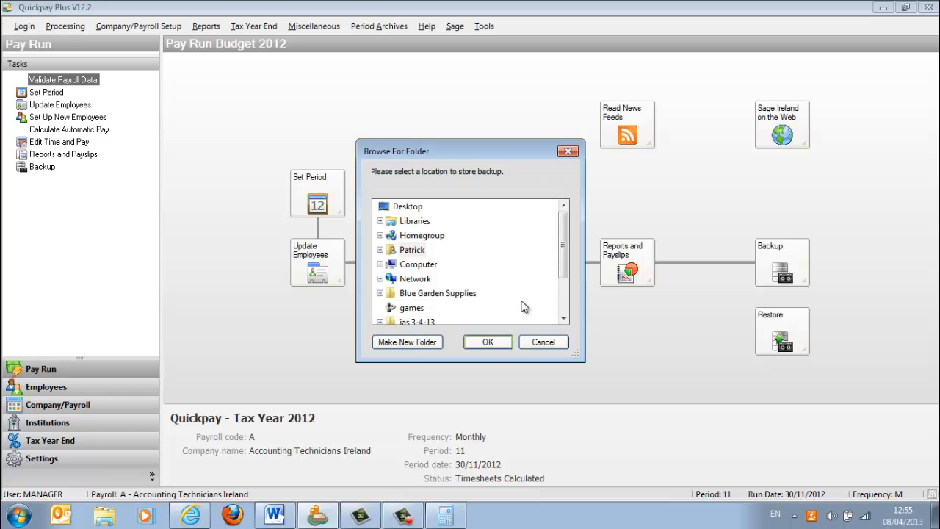
{"action": "left_click", "coordinate": [563, 318]}
{"action": "left_click", "coordinate": [564, 318]}
{"action": "left_click", "coordinate": [563, 318]}
{"action": "left_click", "coordinate": [563, 318]}
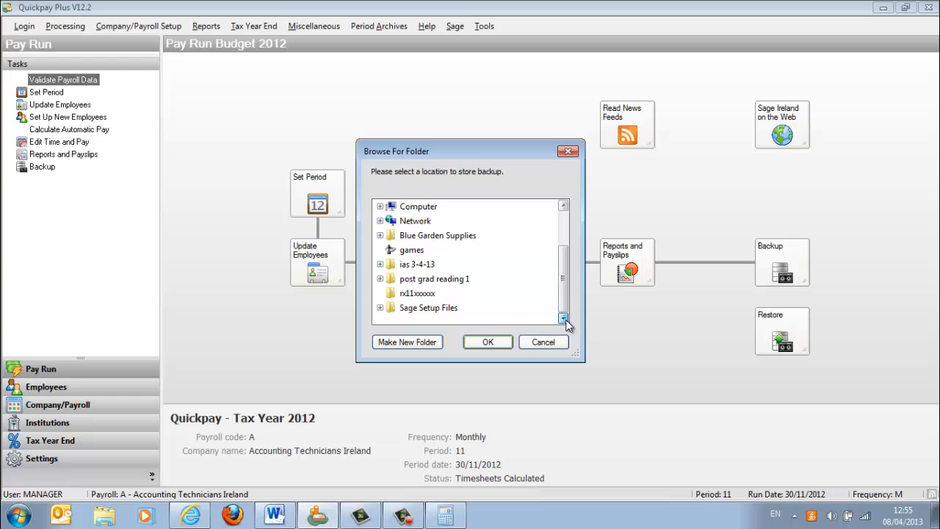
{"action": "left_click", "coordinate": [414, 294]}
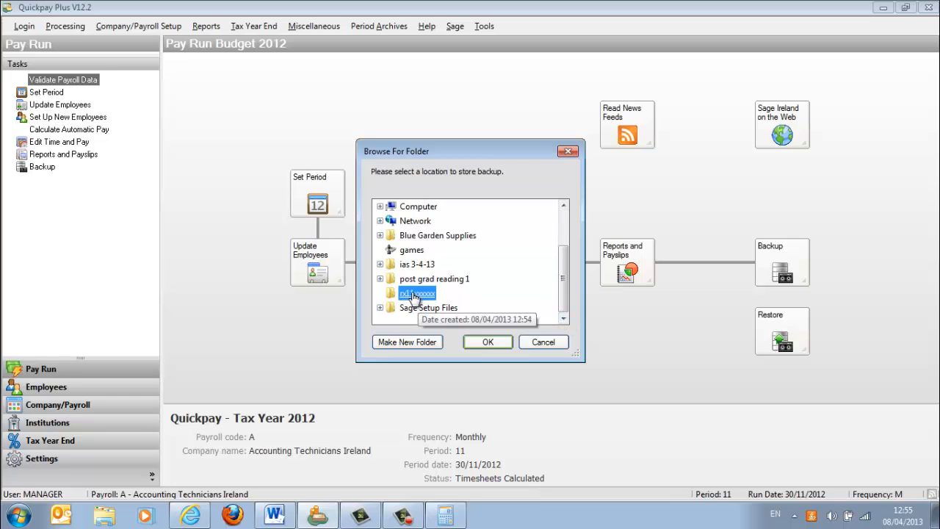
{"action": "left_click", "coordinate": [485, 342]}
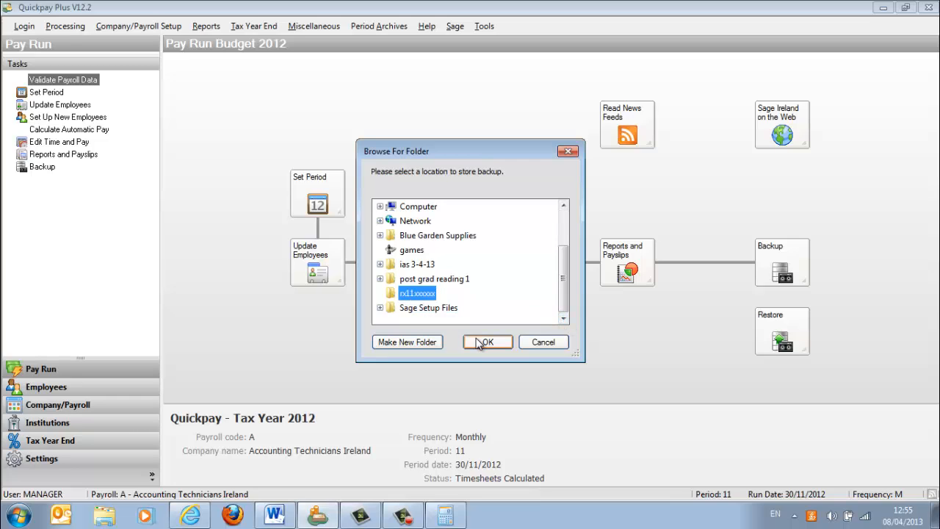
{"action": "left_click", "coordinate": [545, 205]}
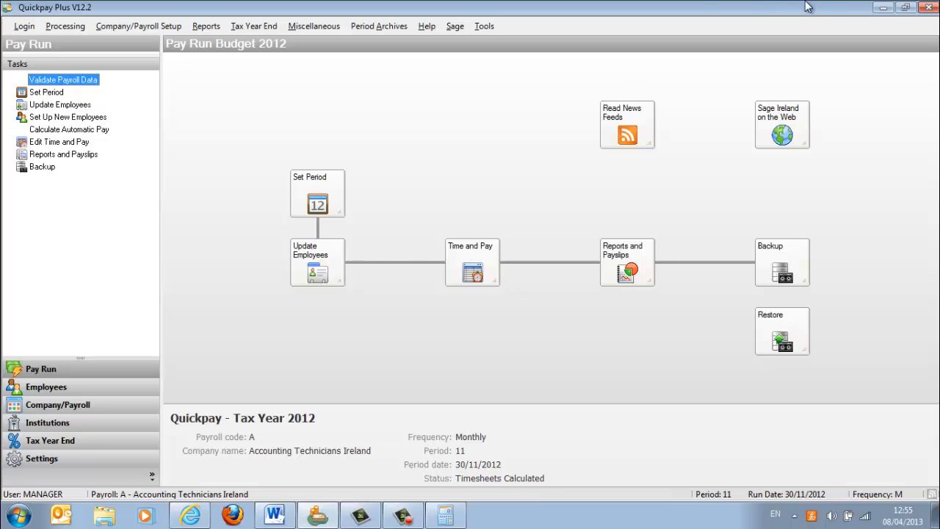
- Minimise the open windows and open the rx11xxxxxx folder on the Desktop to check the saved reports and backup files
{"action": "left_click", "coordinate": [879, 8]}
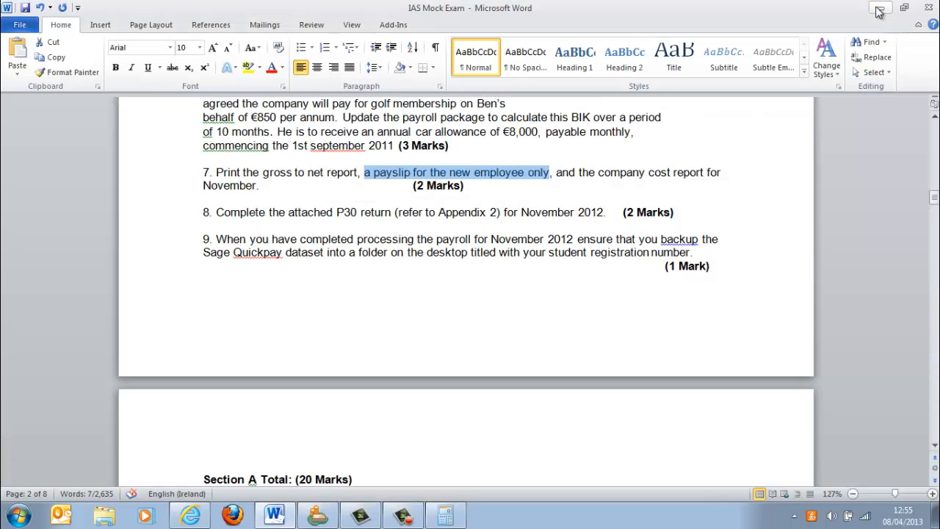
{"action": "left_click", "coordinate": [879, 8]}
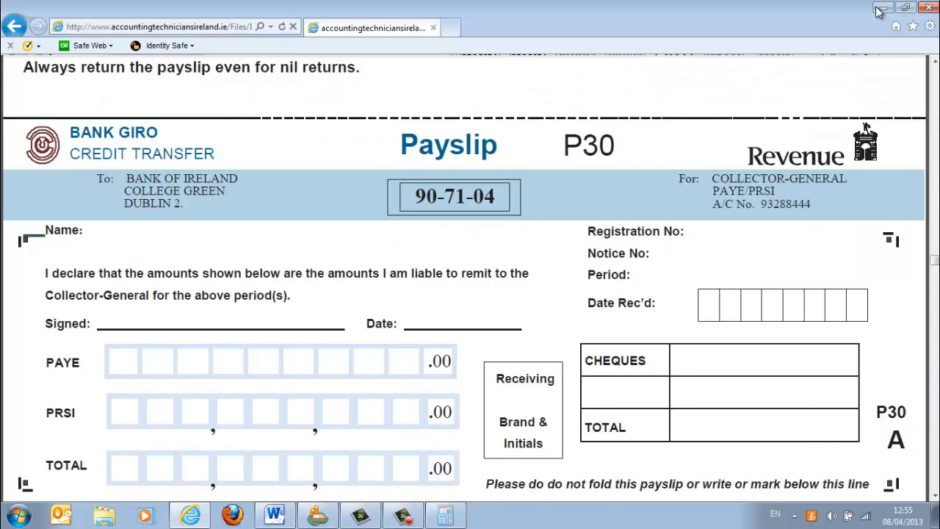
{"action": "left_click", "coordinate": [879, 9]}
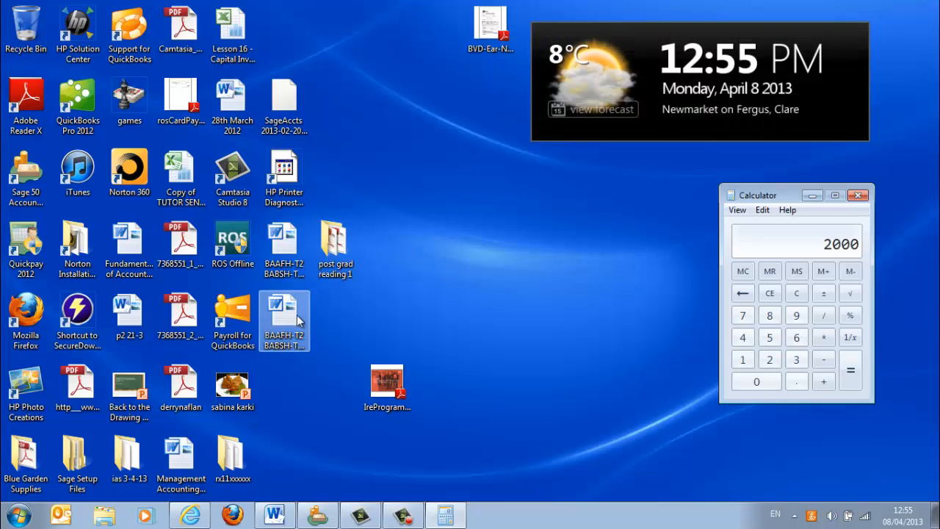
{"action": "double_click", "coordinate": [232, 454]}
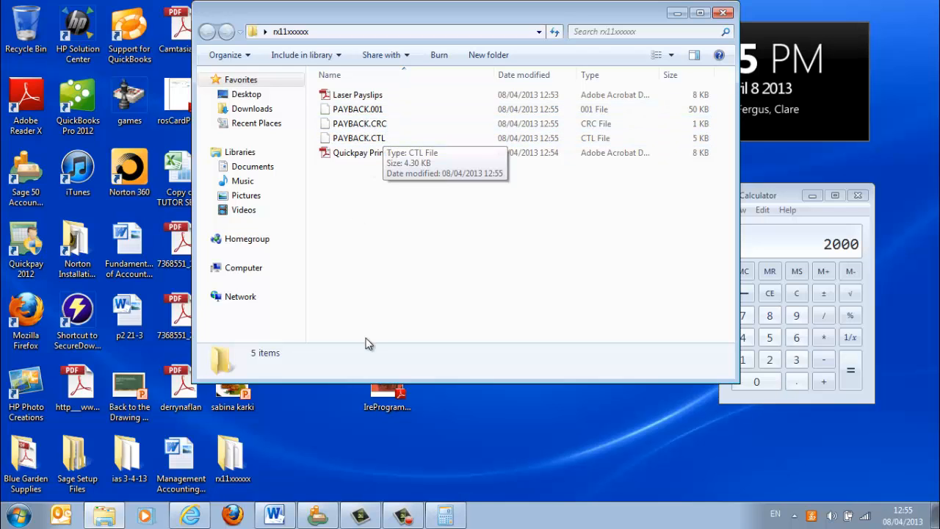
- Switch back to Quickpay, preview the Control Summary report, and review its pay, deduction and cost totals
{"action": "left_click", "coordinate": [320, 517]}
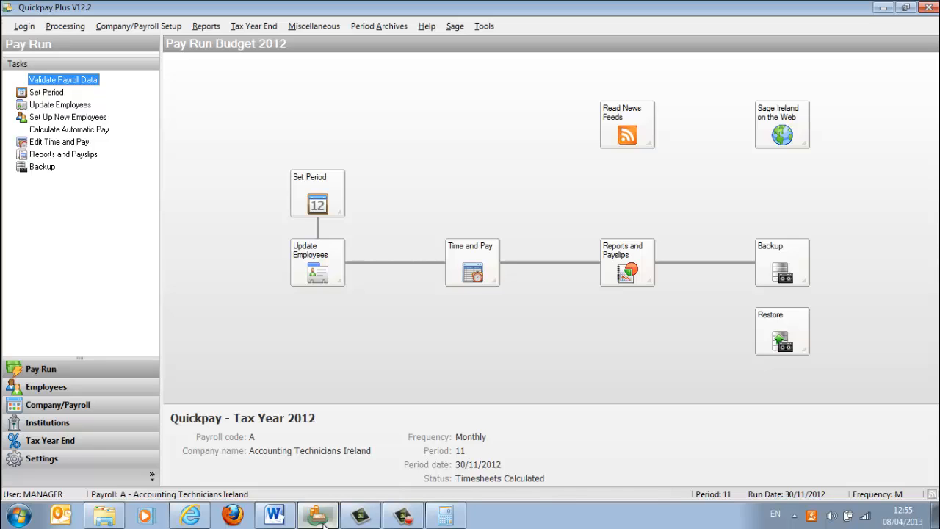
{"action": "left_click", "coordinate": [627, 266]}
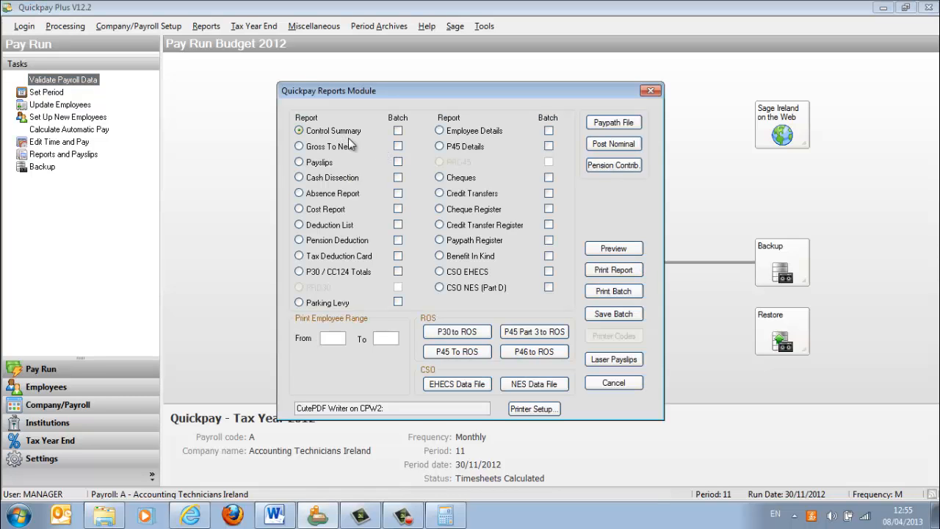
{"action": "left_click", "coordinate": [630, 251]}
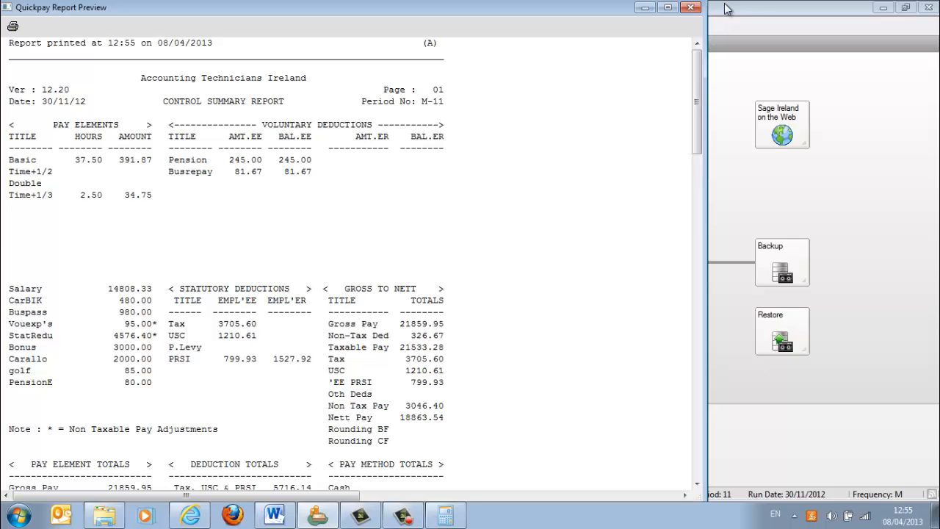
{"action": "scroll", "coordinate": [698, 110], "scroll_direction": "down", "scroll_amount": 5}
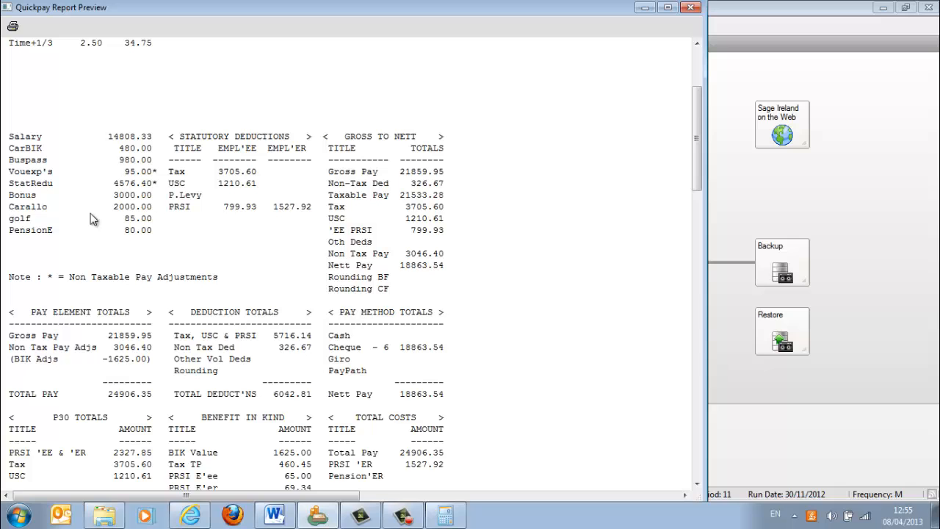
{"action": "left_click", "coordinate": [697, 484]}
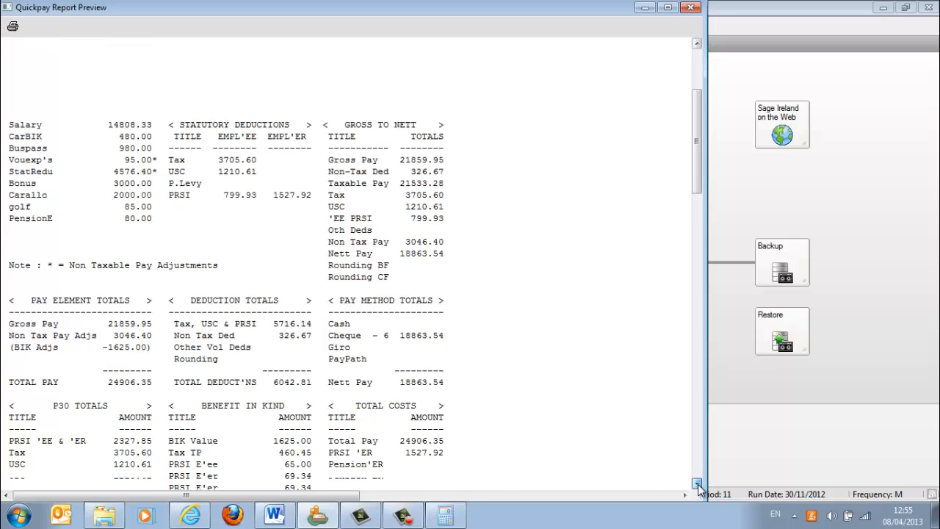
{"action": "left_click", "coordinate": [698, 484]}
{"action": "left_click", "coordinate": [698, 484]}
{"action": "left_click", "coordinate": [698, 484]}
{"action": "left_click", "coordinate": [698, 484]}
- Highlight the report lines from the Pay Element Totals heading down through the P30 Totals, Benefit In Kind and Total Costs sections
{"action": "left_click", "coordinate": [49, 255]}
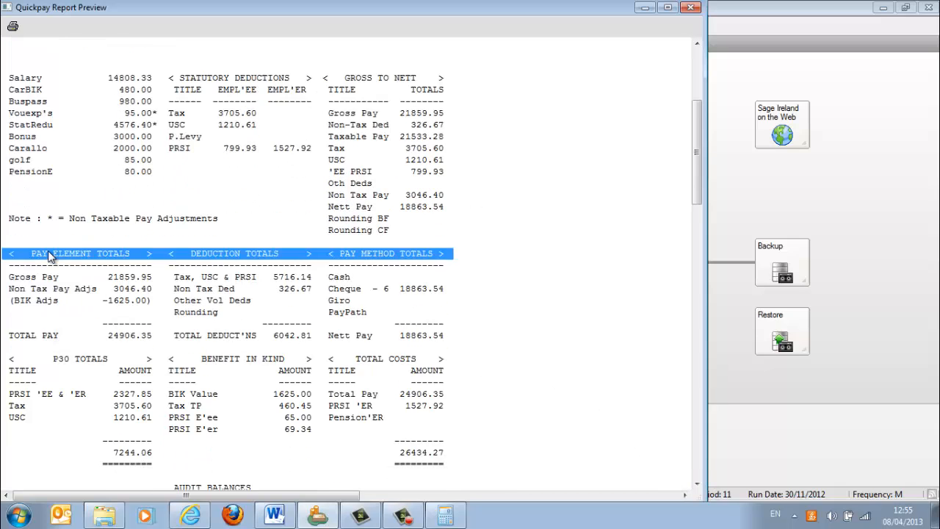
{"action": "key", "text": "shift+Down"}
{"action": "key", "text": "shift+Down"}
{"action": "key", "text": "shift+Down"}
{"action": "key", "text": "shift+Down"}
{"action": "key", "text": "shift+Down"}
{"action": "key", "text": "shift+Down"}
{"action": "key", "text": "shift+Down"}
{"action": "key", "text": "shift+Down"}
{"action": "key", "text": "shift+Down"}
{"action": "key", "text": "shift+Down"}
{"action": "key", "text": "shift+Down"}
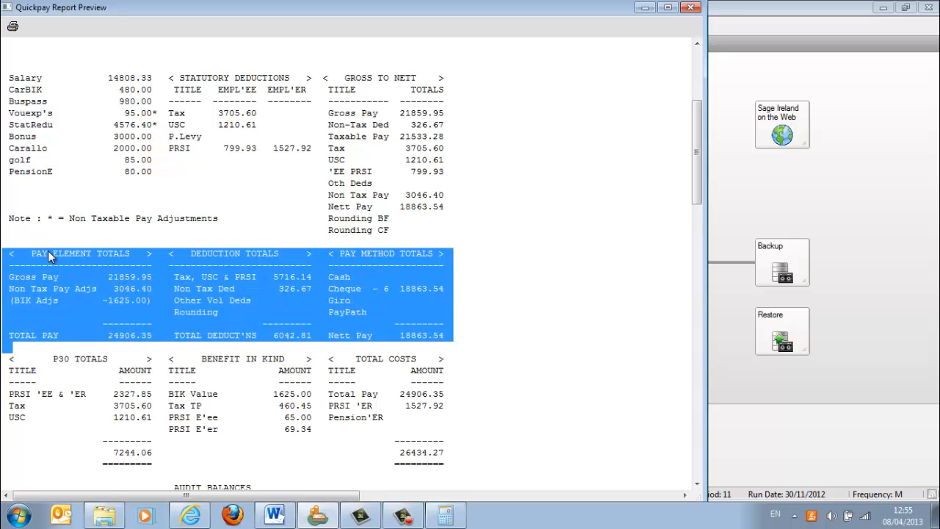
{"action": "key", "text": "shift+Down"}
{"action": "key", "text": "shift+Down"}
{"action": "key", "text": "shift+Down"}
{"action": "key", "text": "shift+Down"}
{"action": "key", "text": "shift+Down"}
{"action": "key", "text": "shift+Down"}
{"action": "key", "text": "shift+Down"}
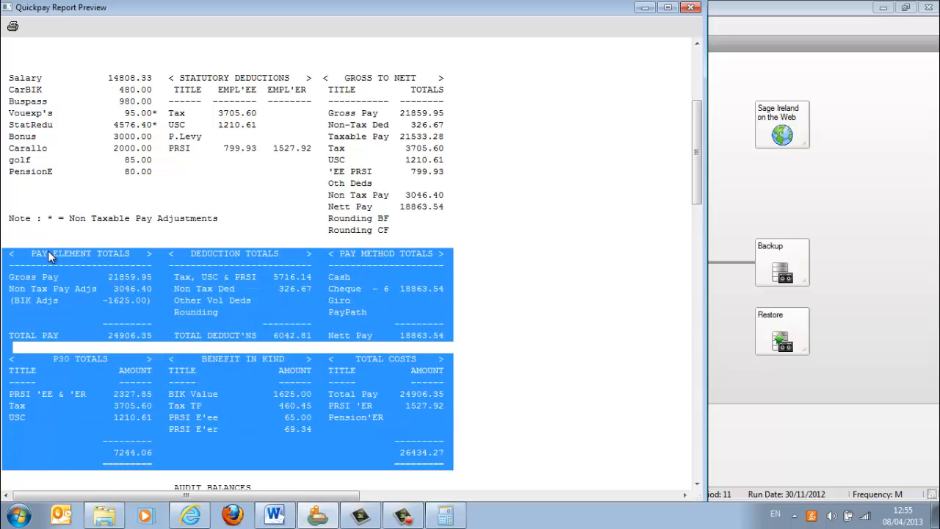